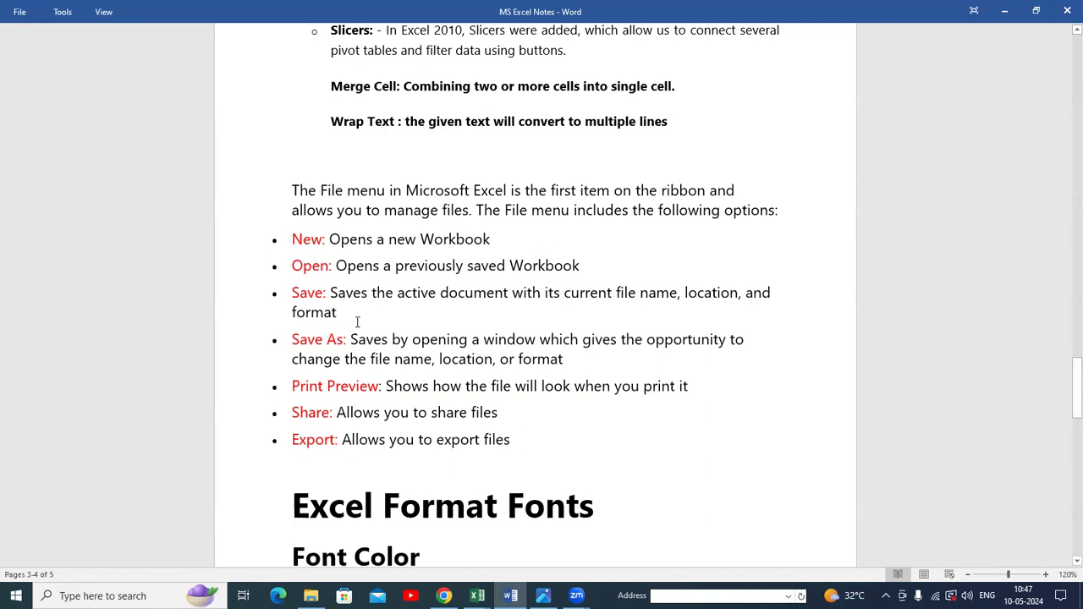
Switch to the DOST NR 2022-2023 Exm workbook in Excel and open the New workbook page.
mouse_move(477, 596)
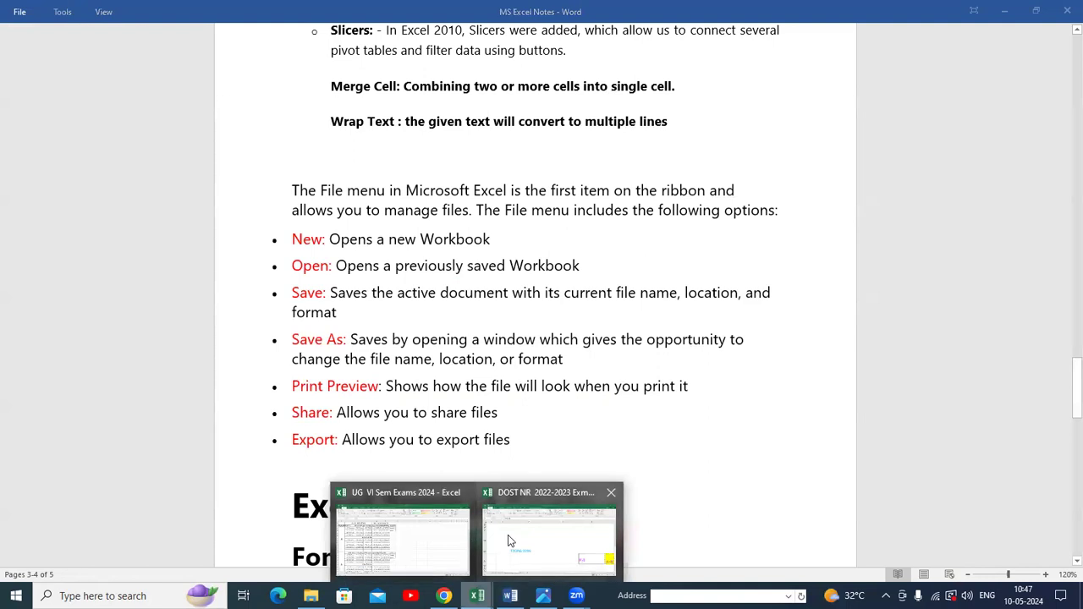
left_click(508, 535)
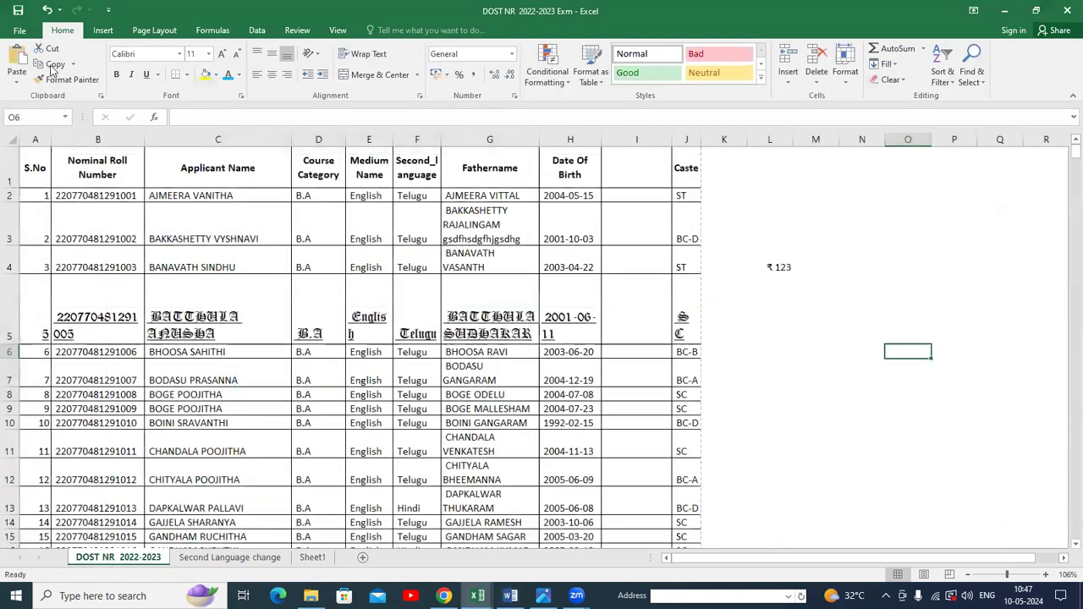
left_click(21, 31)
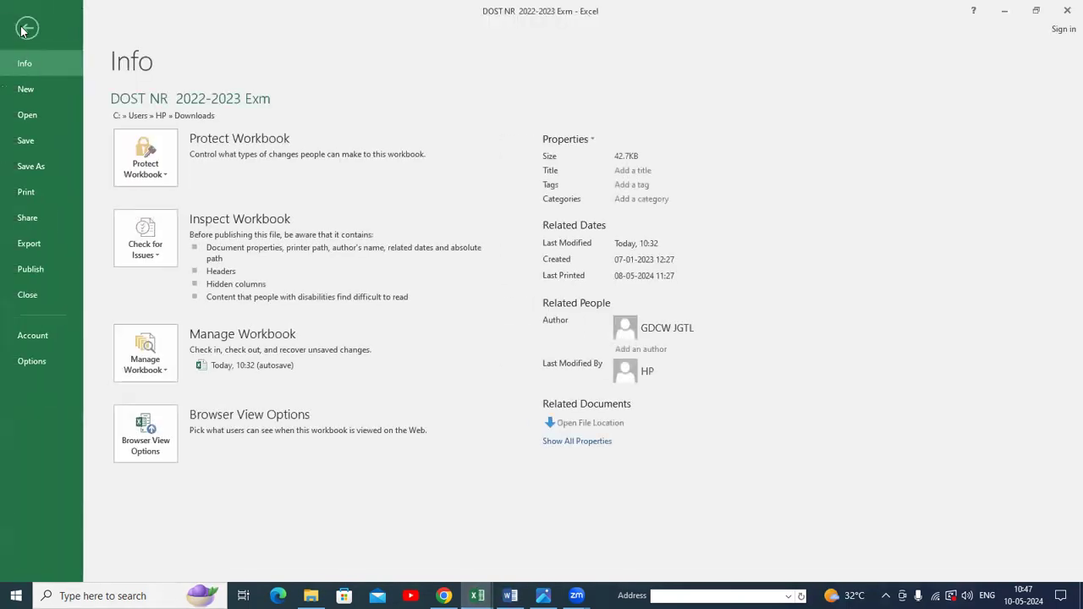
left_click(41, 90)
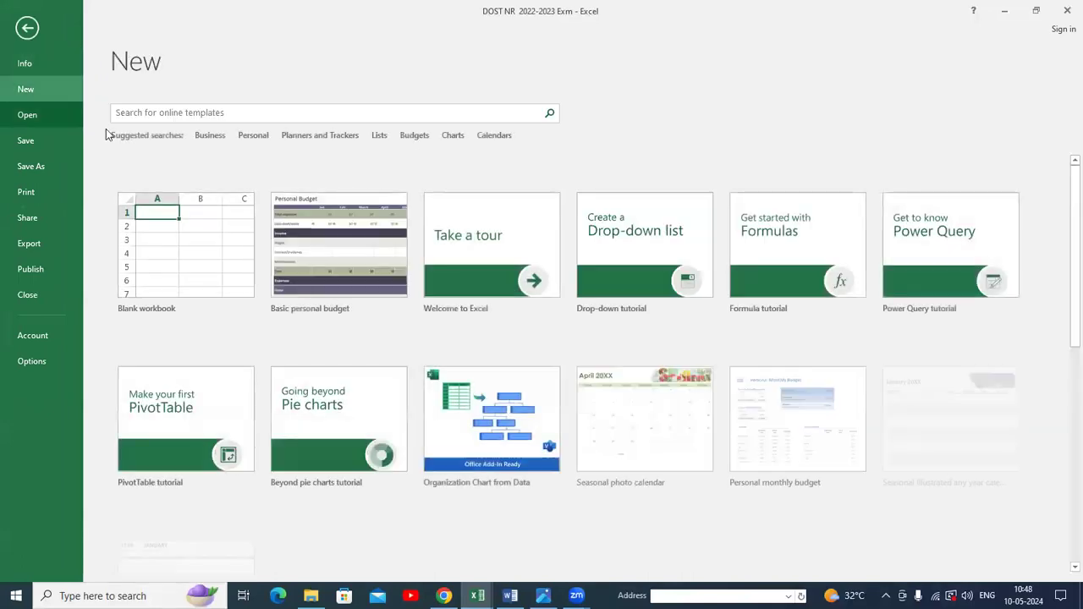
Create a new workbook from the Academic calendar template.
scroll(339, 270, "down", 1)
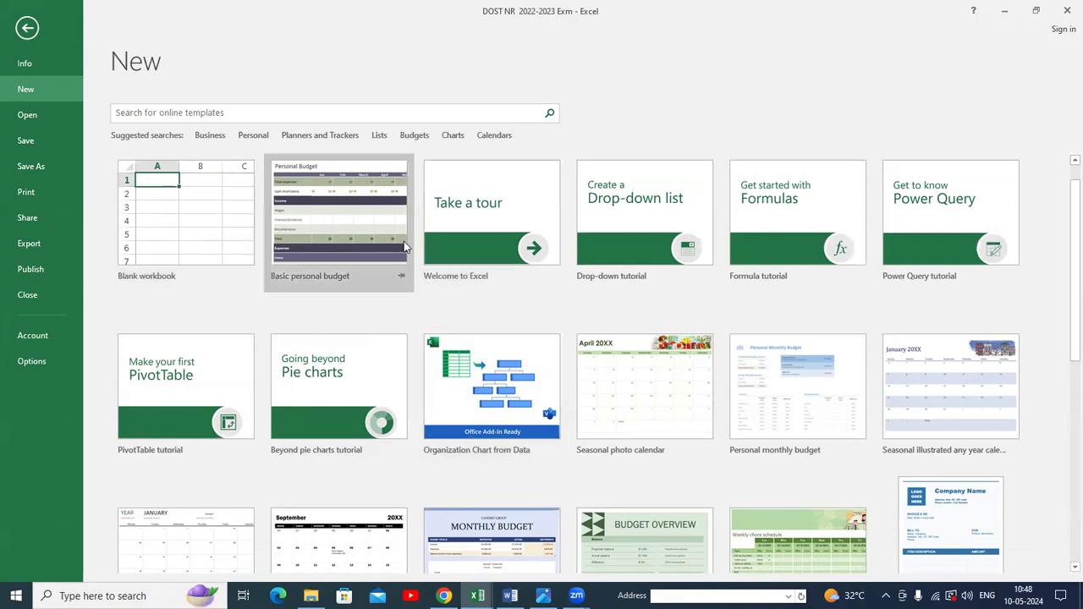
scroll(561, 339, "down", 1)
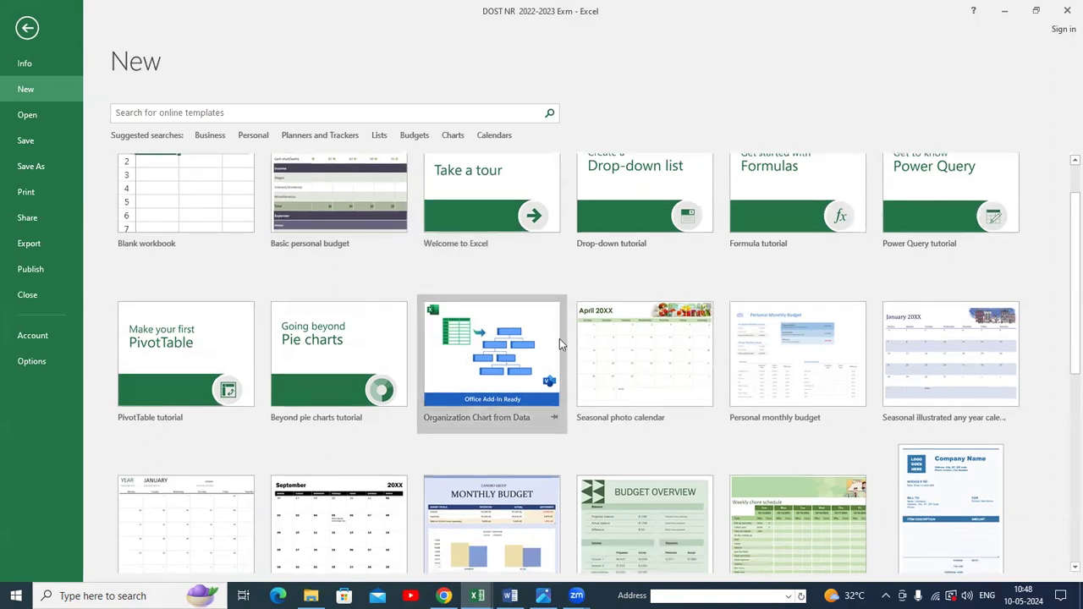
scroll(531, 357, "down", 2)
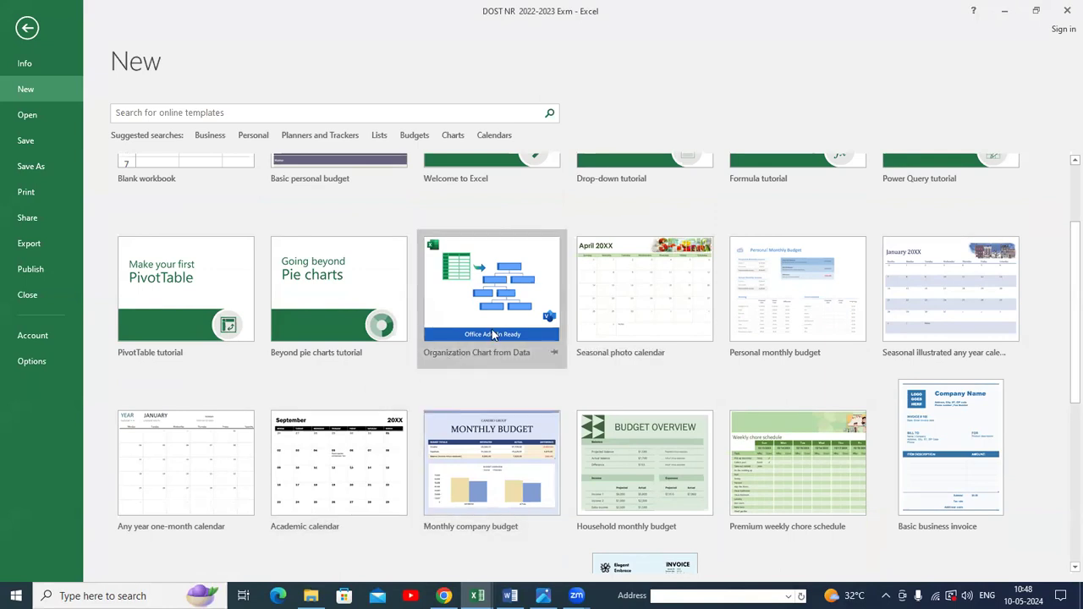
left_click(356, 479)
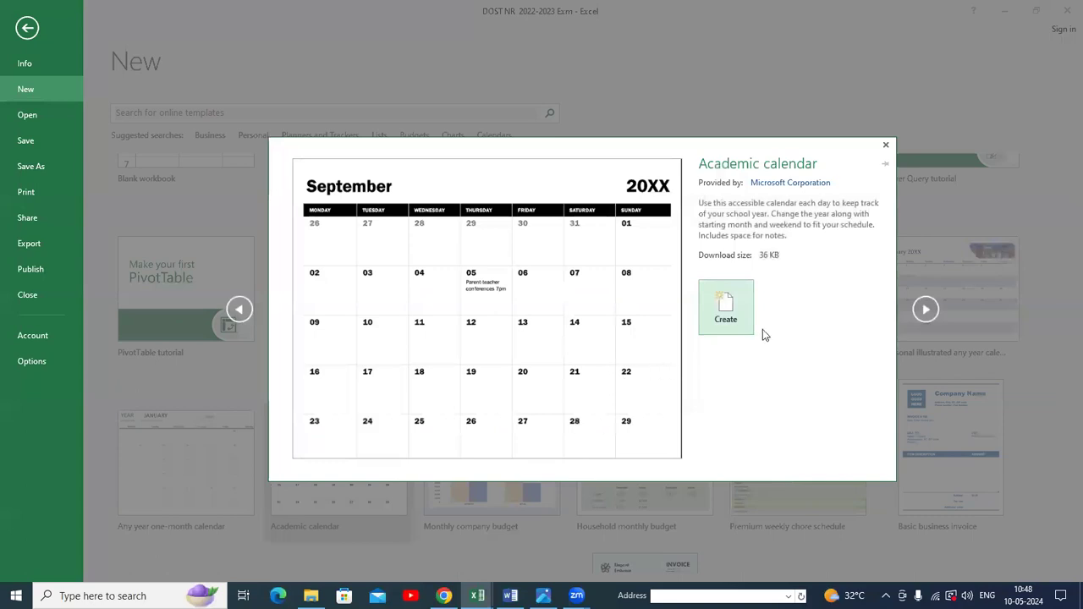
left_click(726, 315)
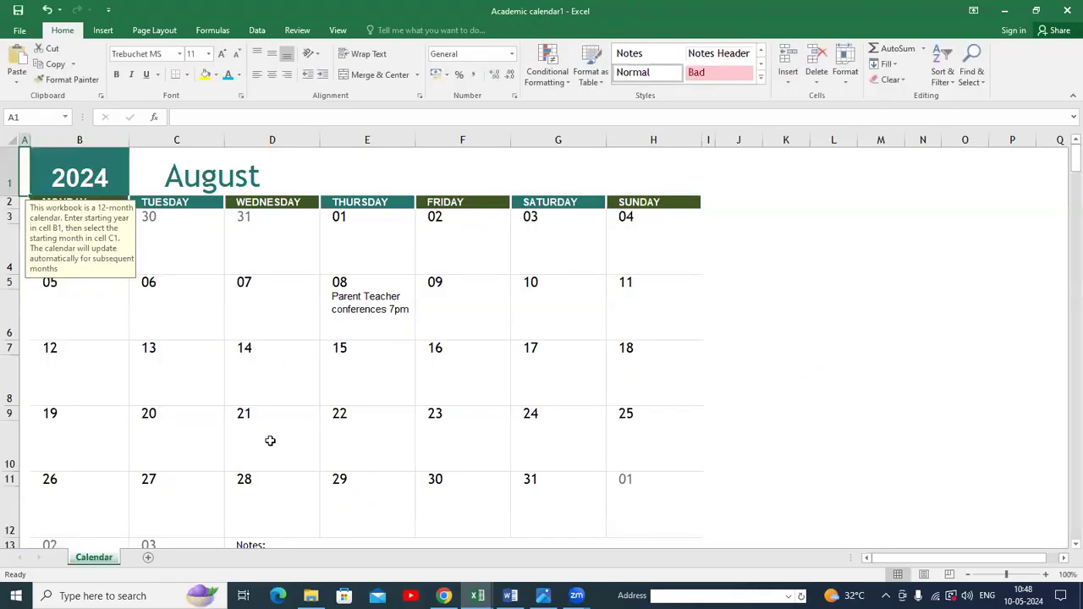
Create another new workbook from the Household monthly budget template.
left_click(22, 32)
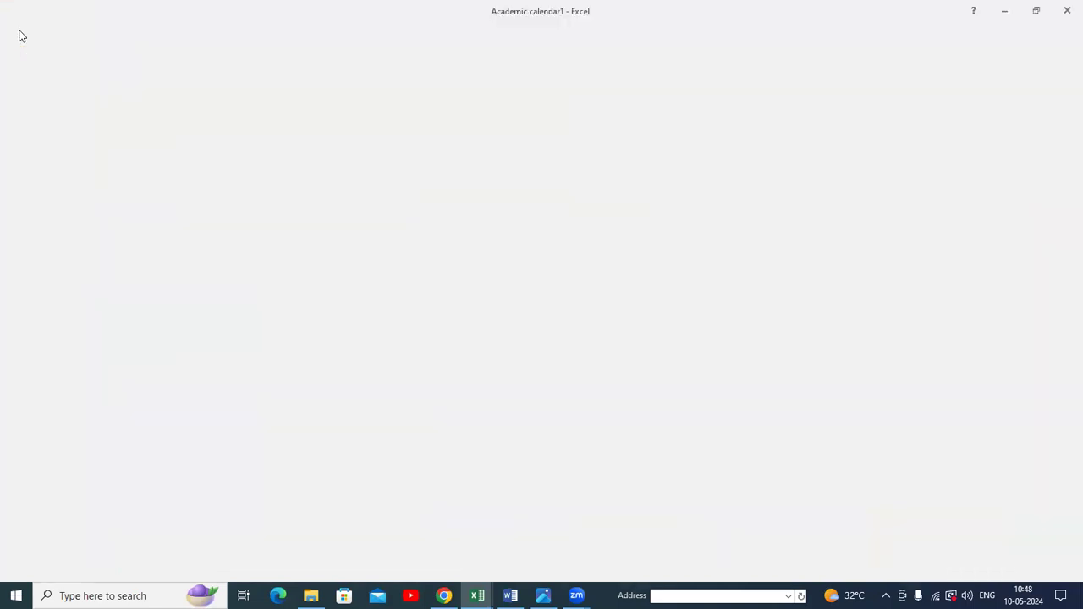
left_click(28, 91)
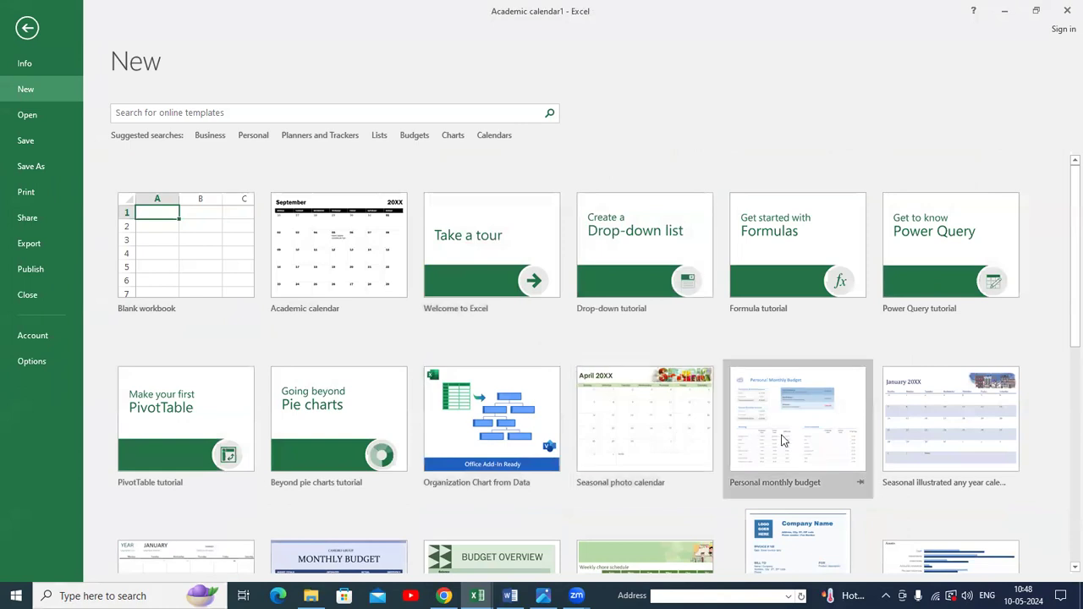
scroll(918, 449, "down", 3)
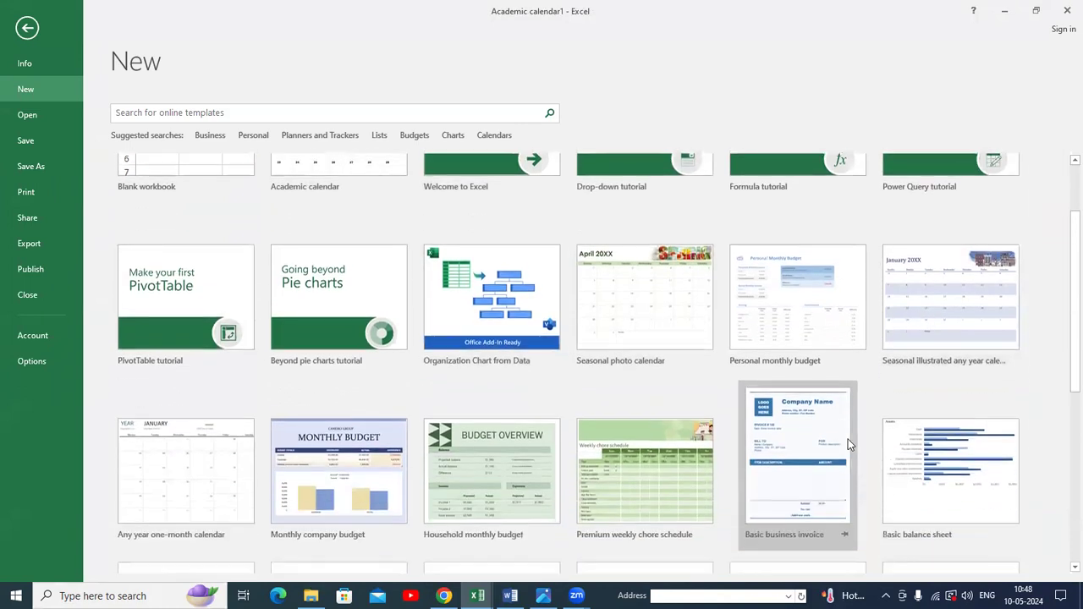
left_click(521, 404)
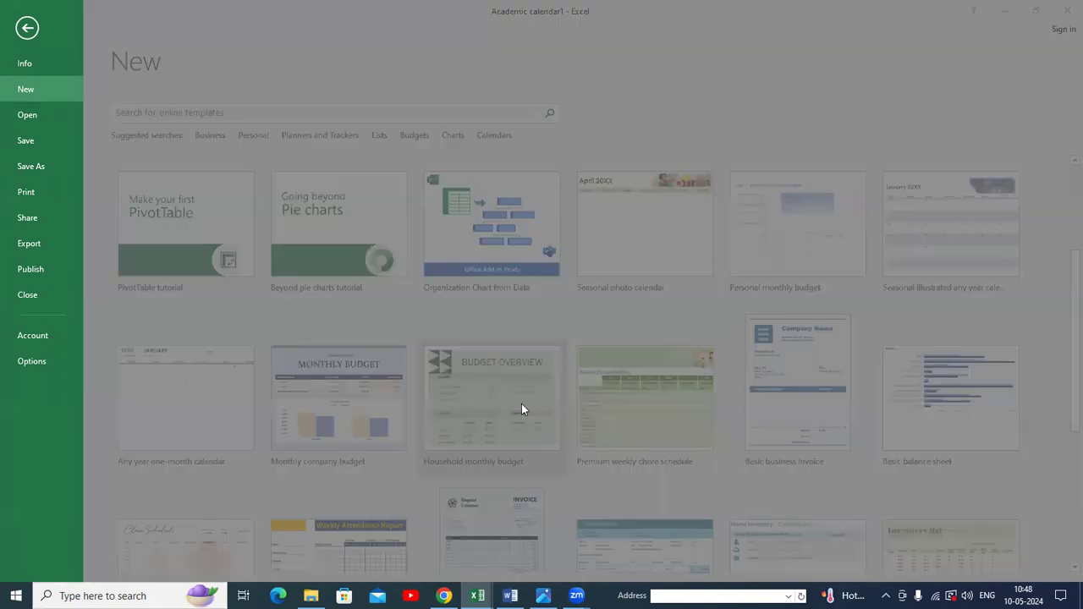
left_click(745, 373)
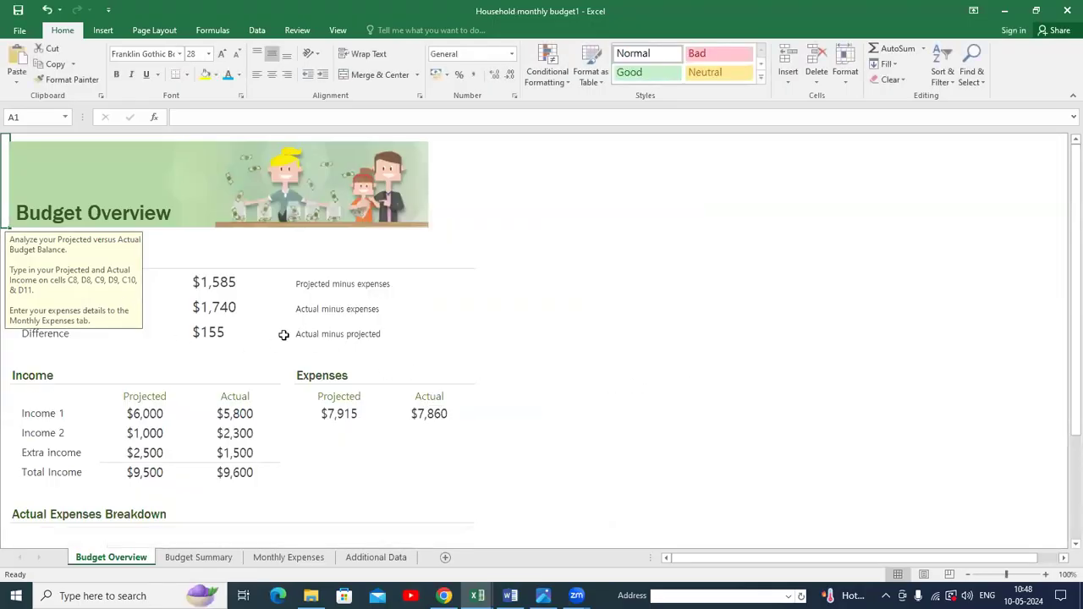
Create a new blank workbook.
left_click(19, 31)
left_click(34, 89)
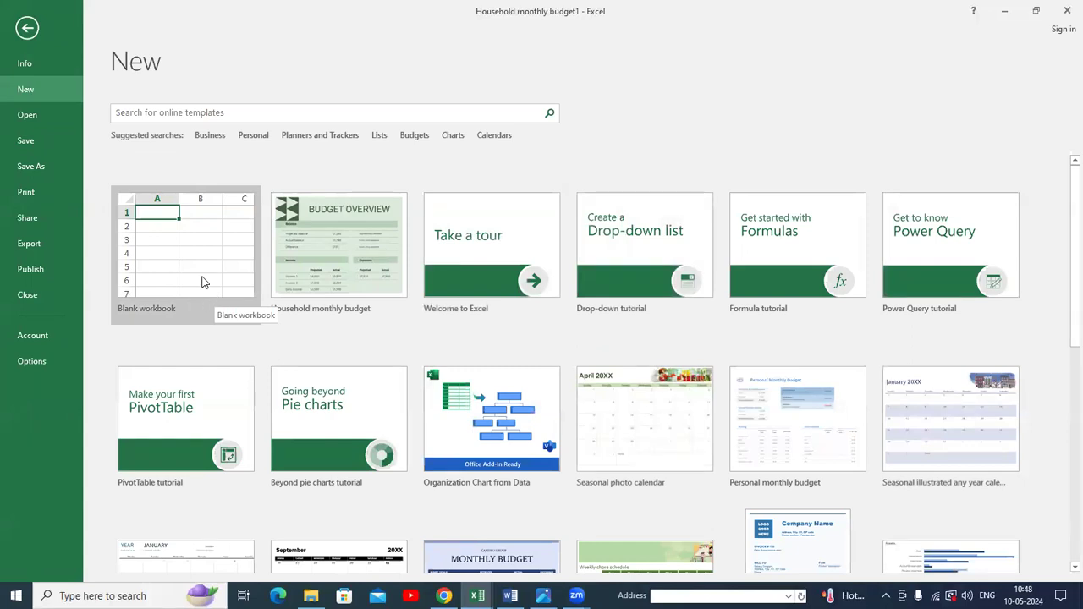
left_click(202, 282)
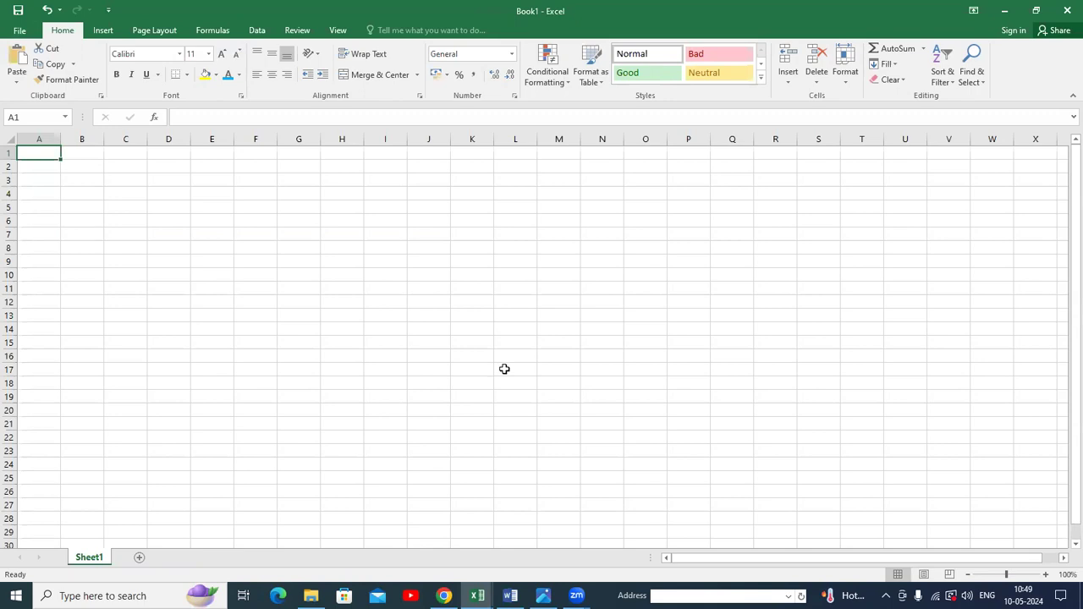
Review the recent workbooks on the Open page and the locations offered on the Save As page.
left_click(19, 30)
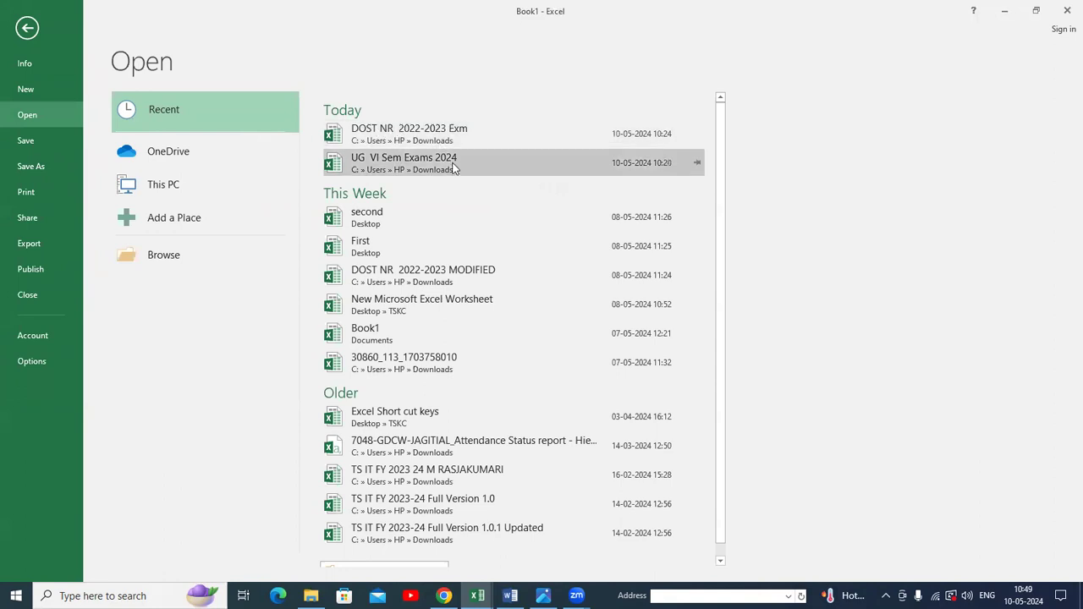
left_click(35, 92)
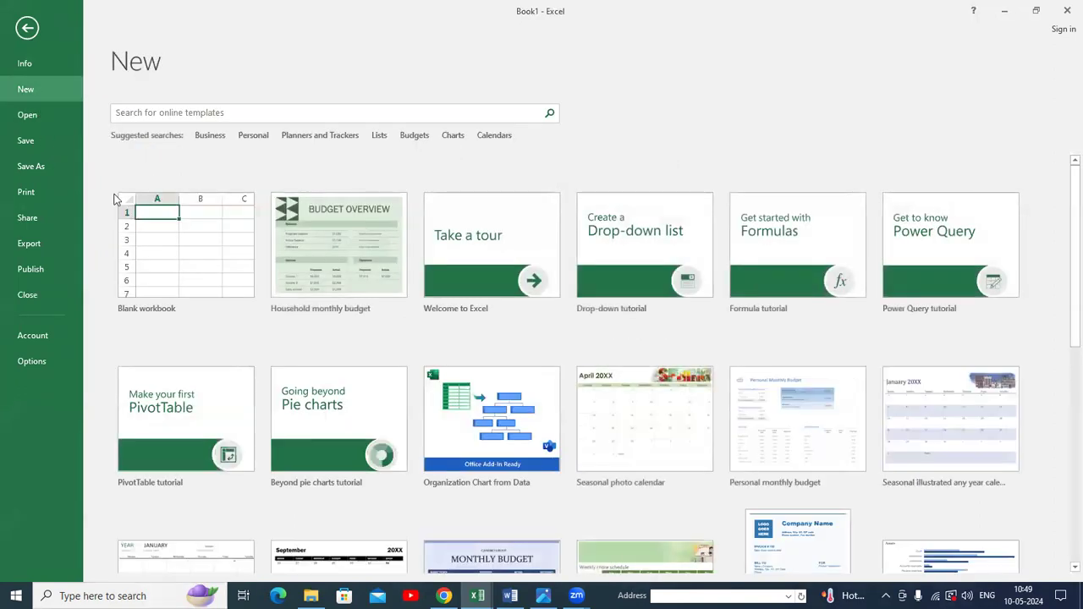
left_click(32, 116)
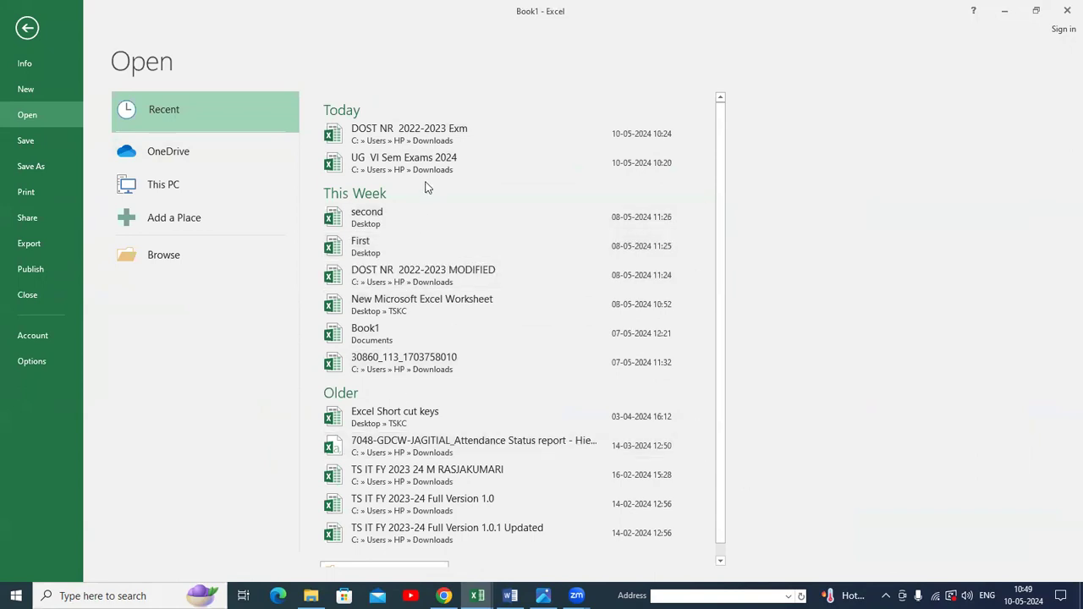
scroll(381, 381, "down", 1)
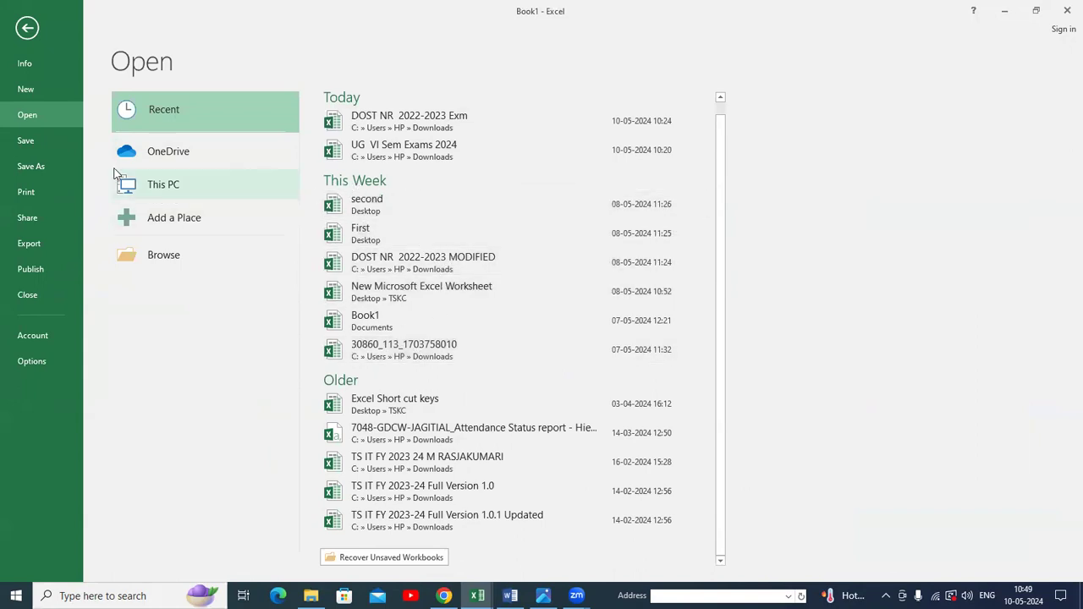
left_click(32, 138)
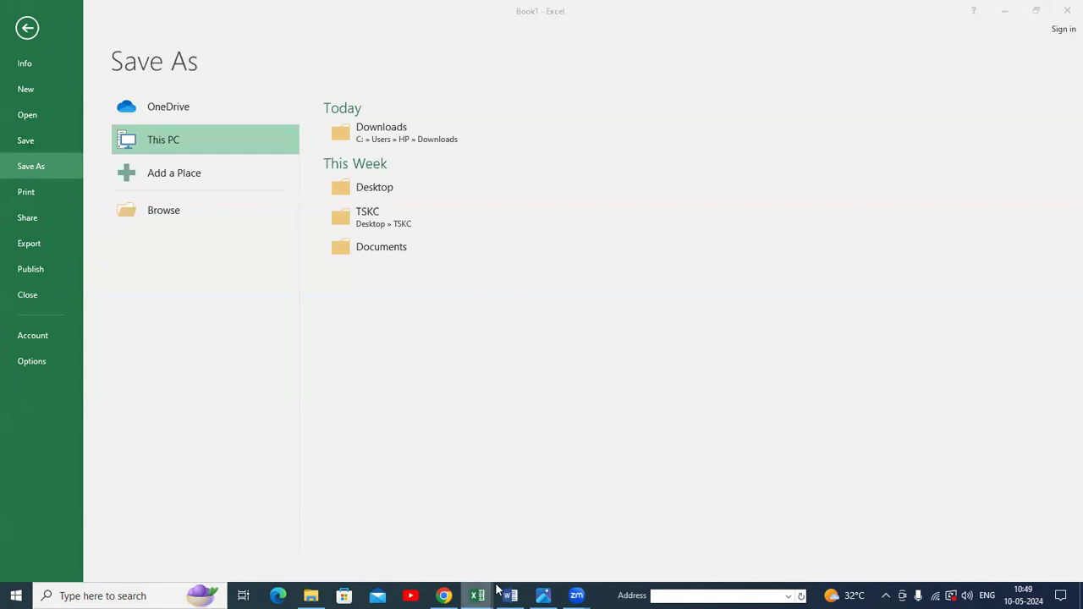
Save the Academic calendar1 workbook to the Desktop under its default name.
mouse_move(479, 595)
left_click(510, 525)
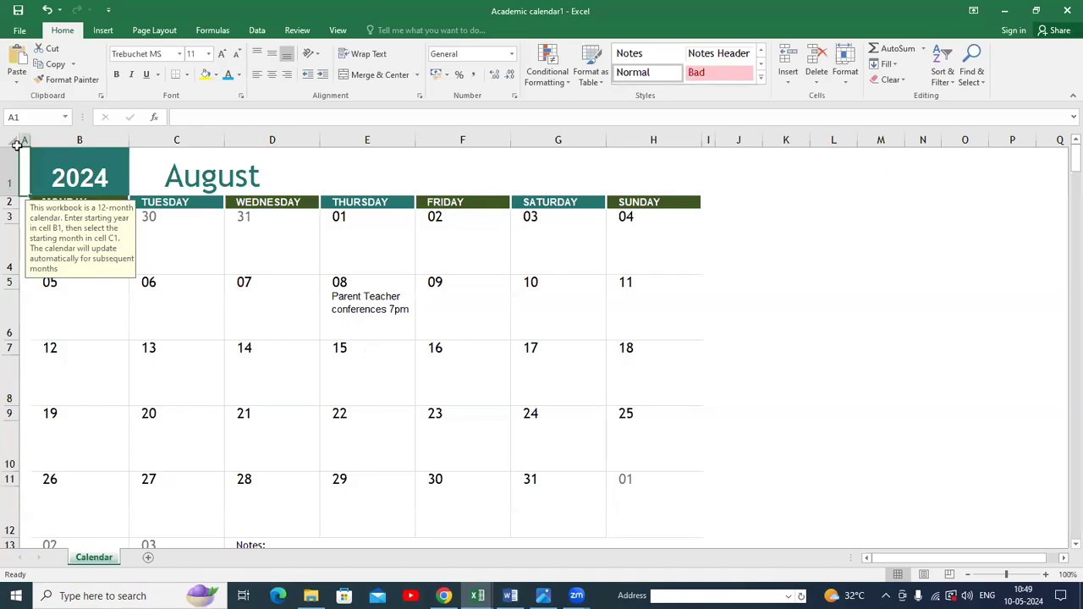
left_click(19, 11)
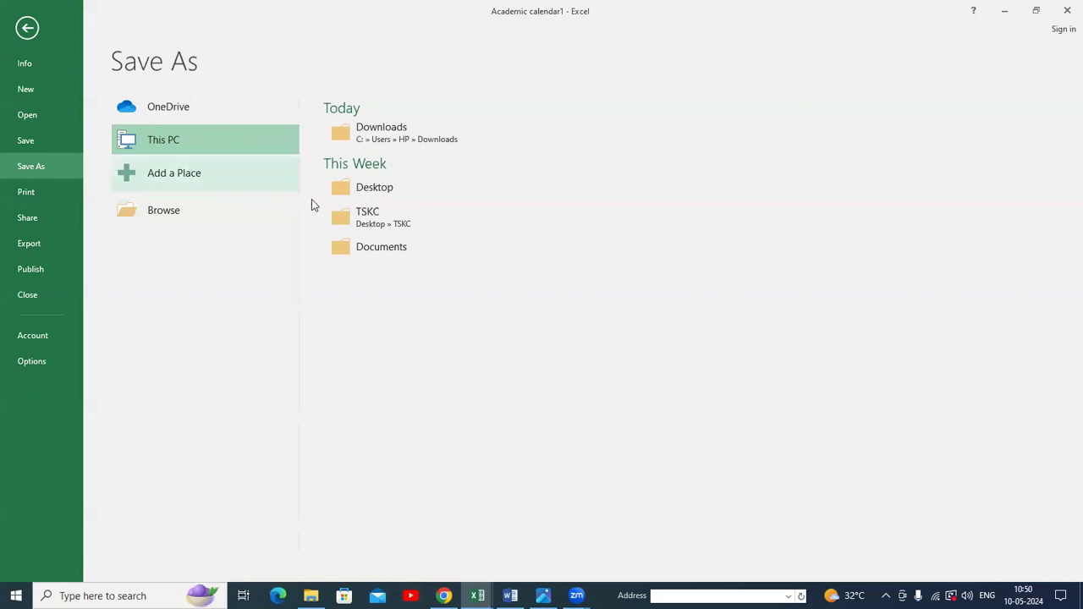
left_click(358, 187)
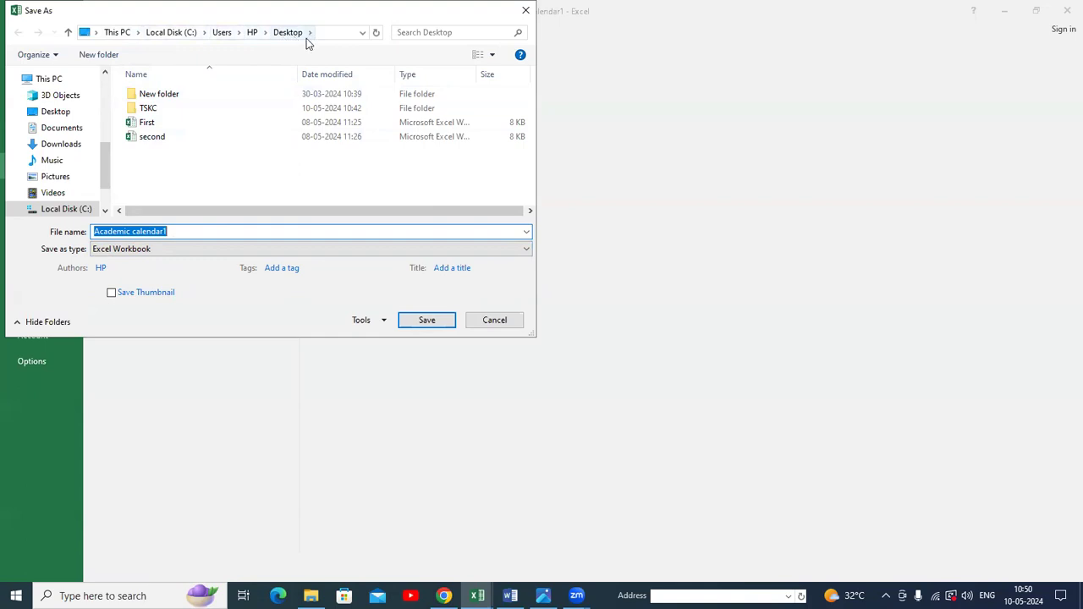
left_click(438, 319)
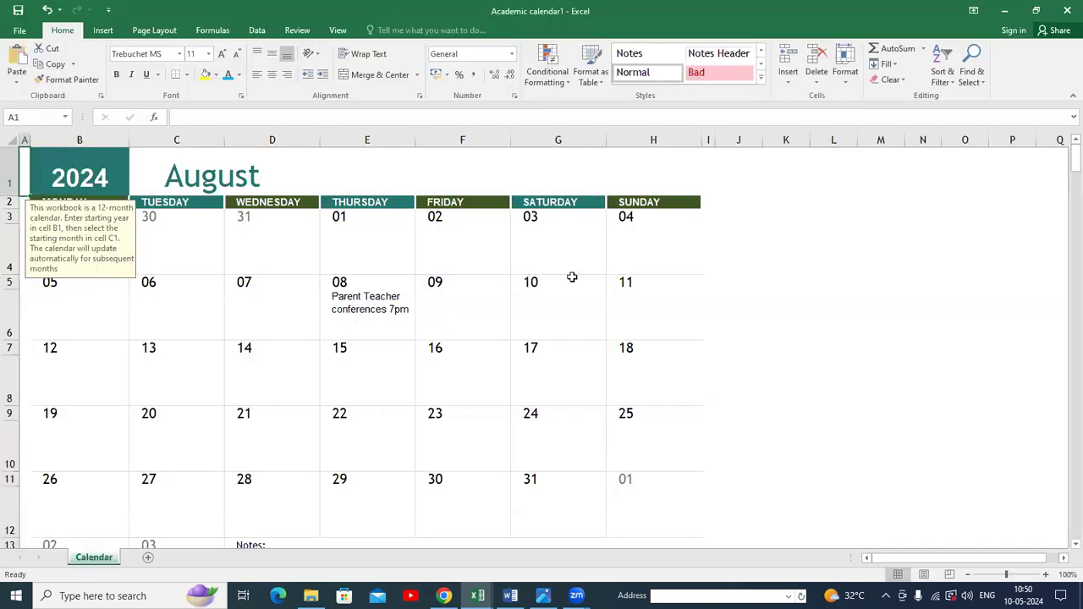
Minimize the open Excel windows and bring the Academic calendar1 workbook back to the front.
left_click(1007, 11)
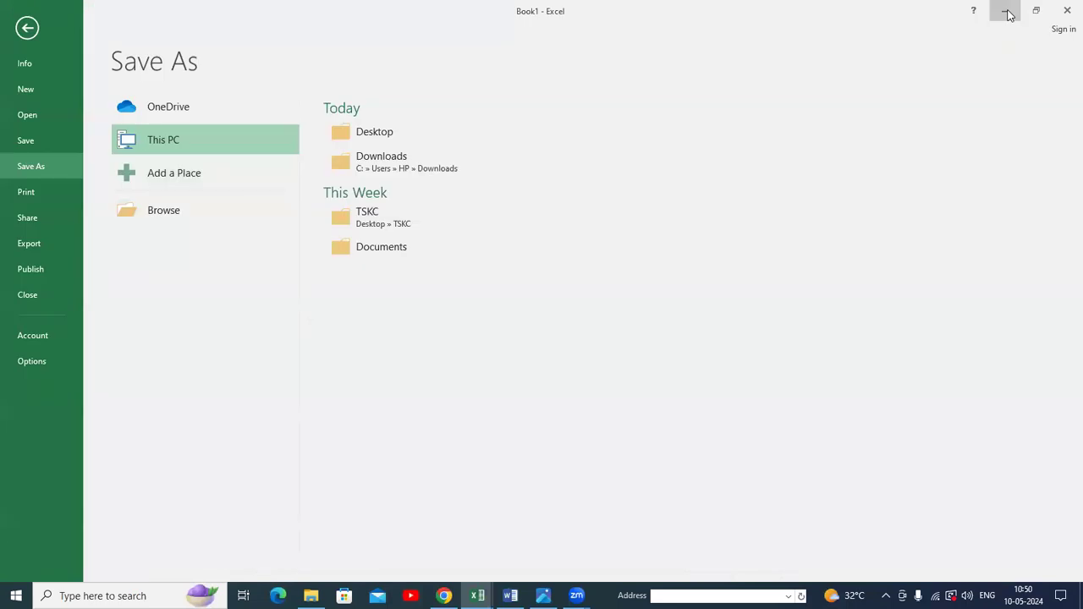
left_click(1007, 11)
left_click(1007, 11)
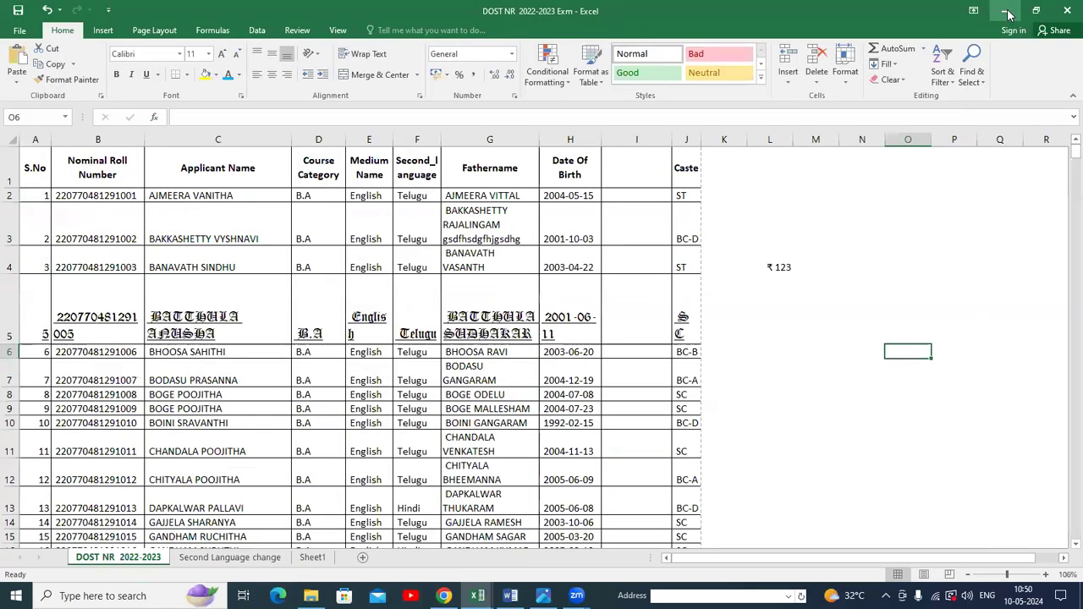
left_click(1008, 11)
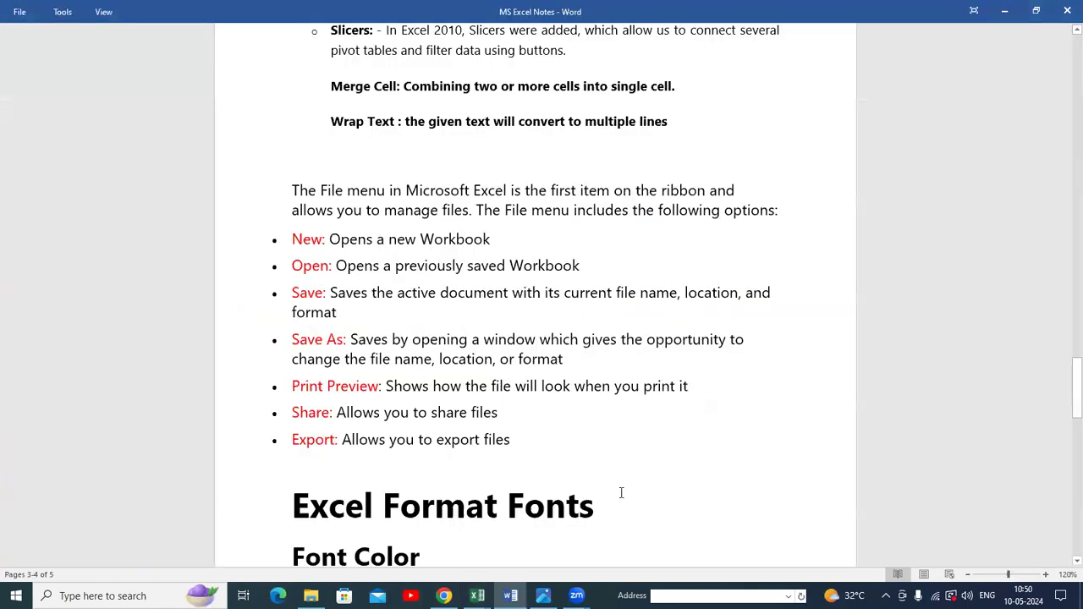
left_click(477, 595)
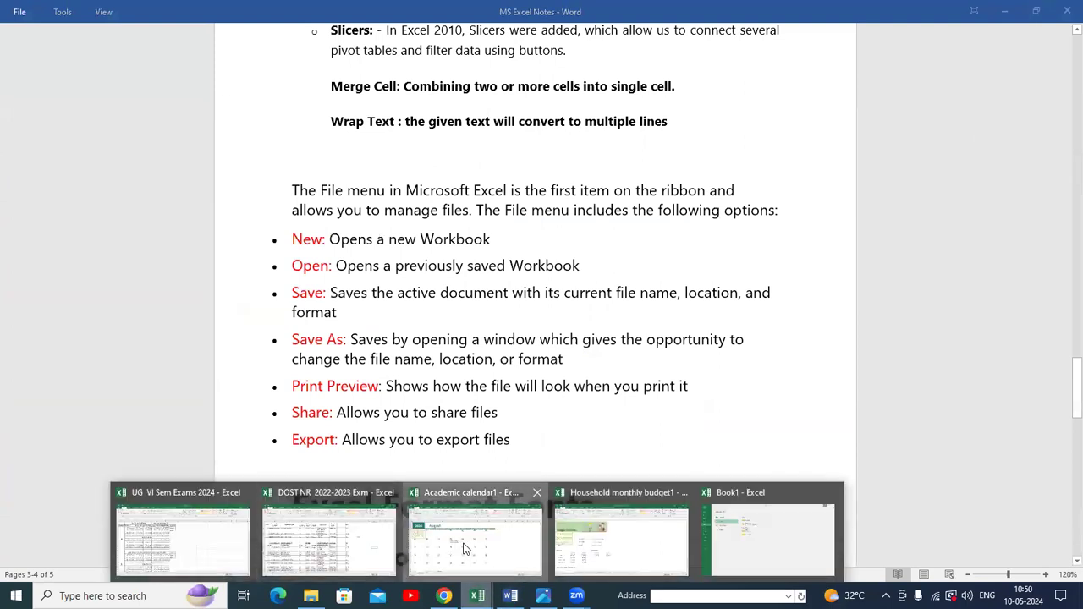
left_click(464, 550)
Open the print preview of the Academic calendar1 workbook and page through the calendar months.
left_click(20, 28)
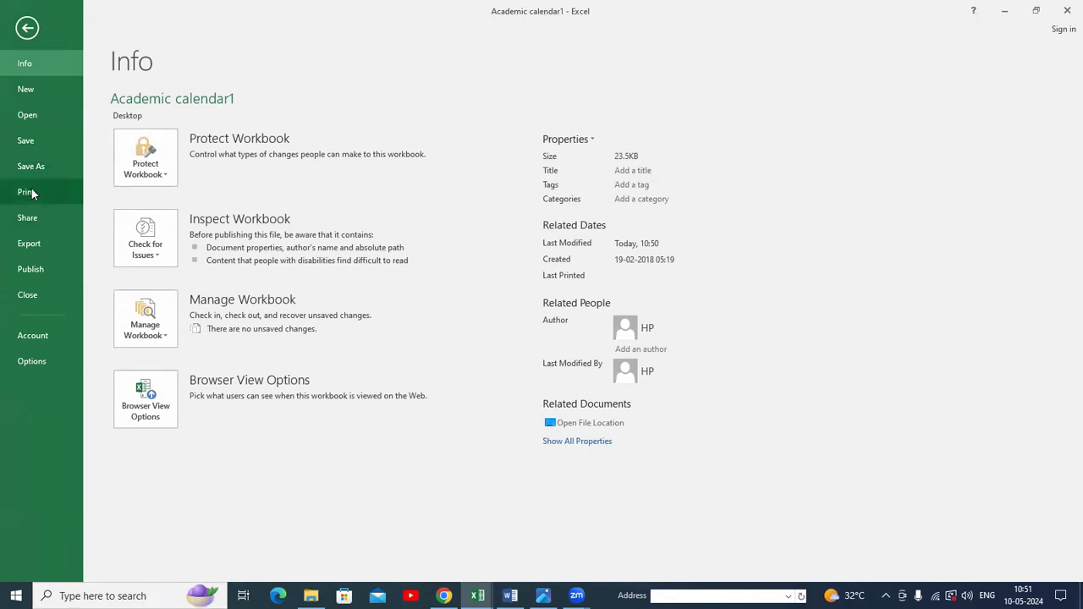
left_click(35, 192)
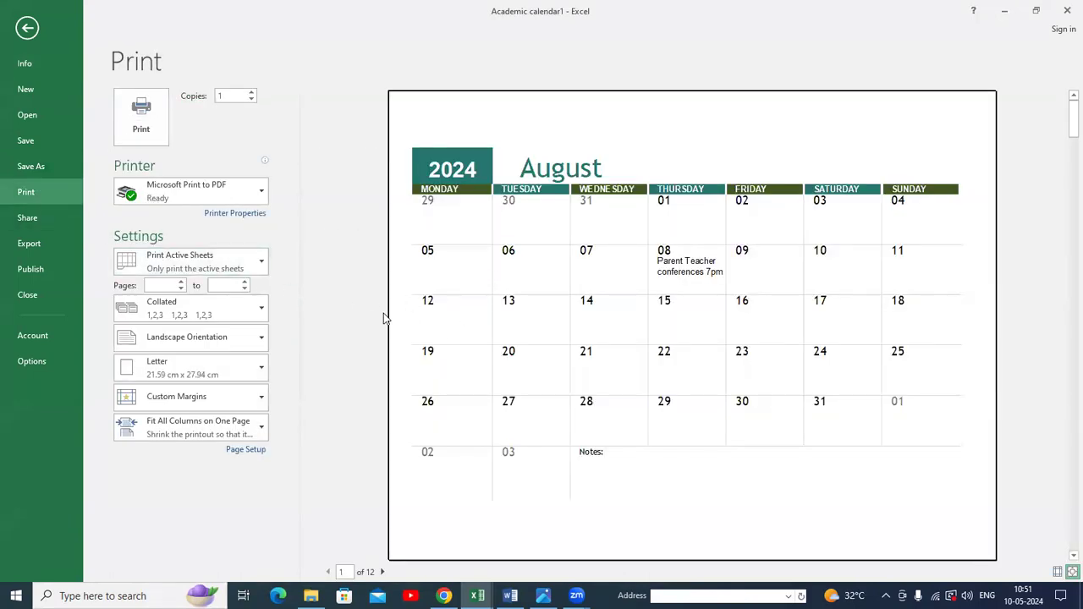
scroll(545, 230, "down", 1)
scroll(544, 229, "down", 3)
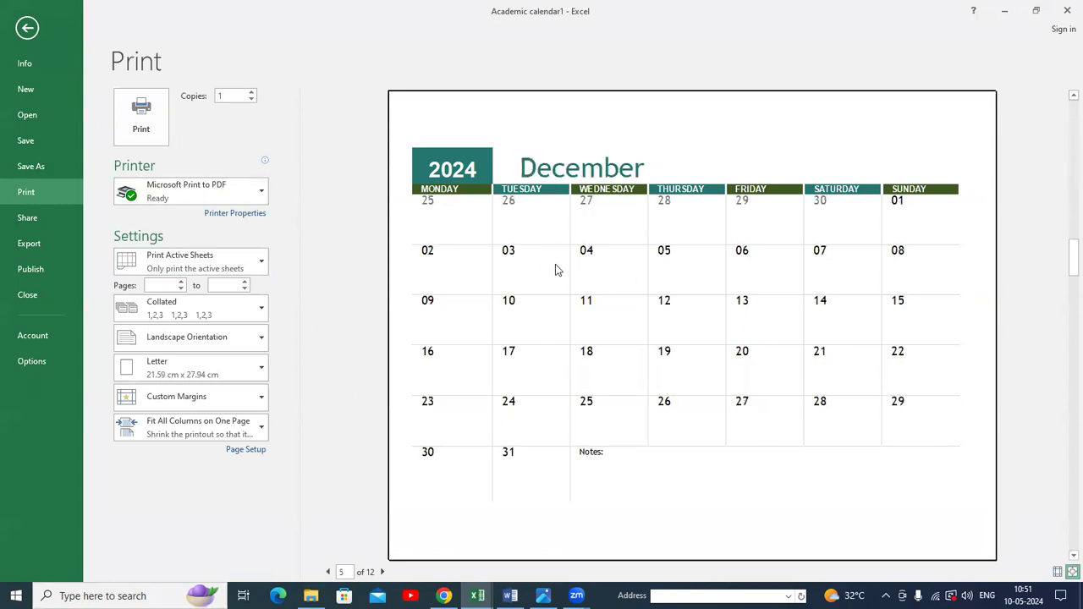
scroll(522, 228, "up", 4)
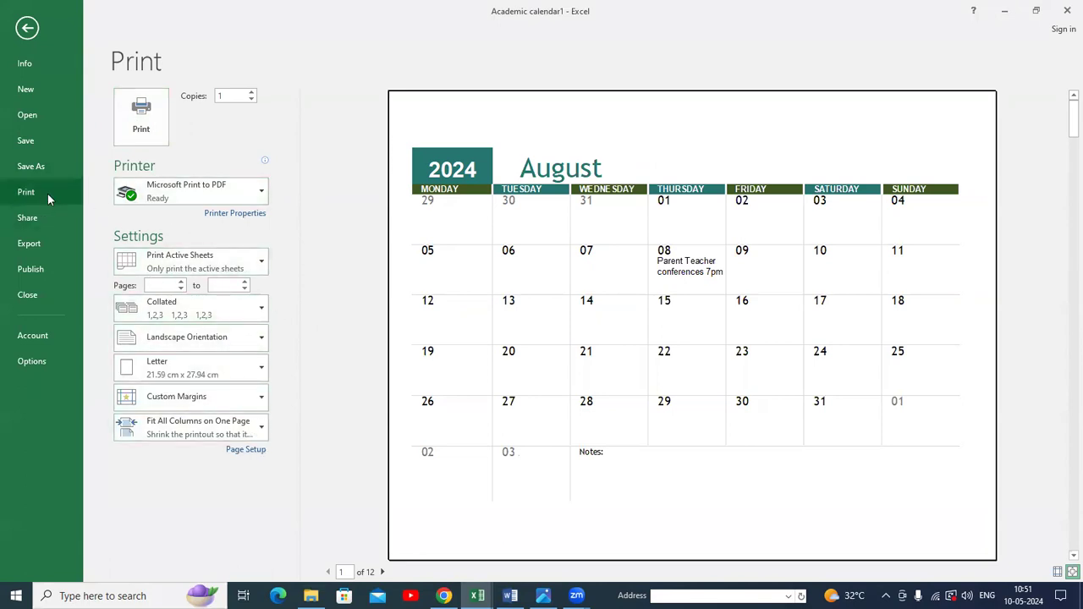
Review the Share and Export pages, then close the Academic calendar1 workbook.
left_click(43, 222)
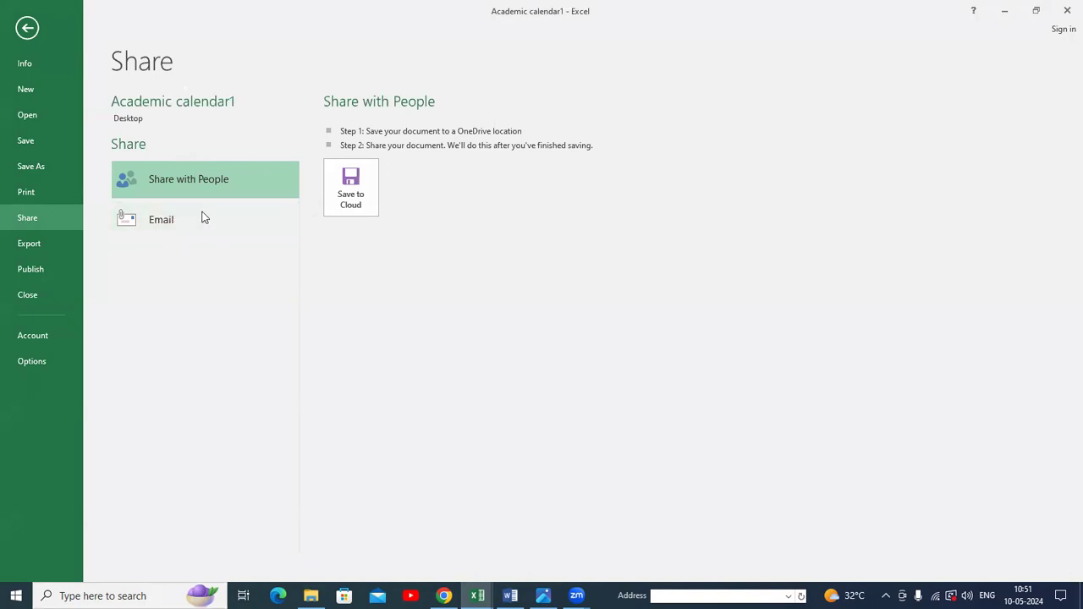
left_click(46, 243)
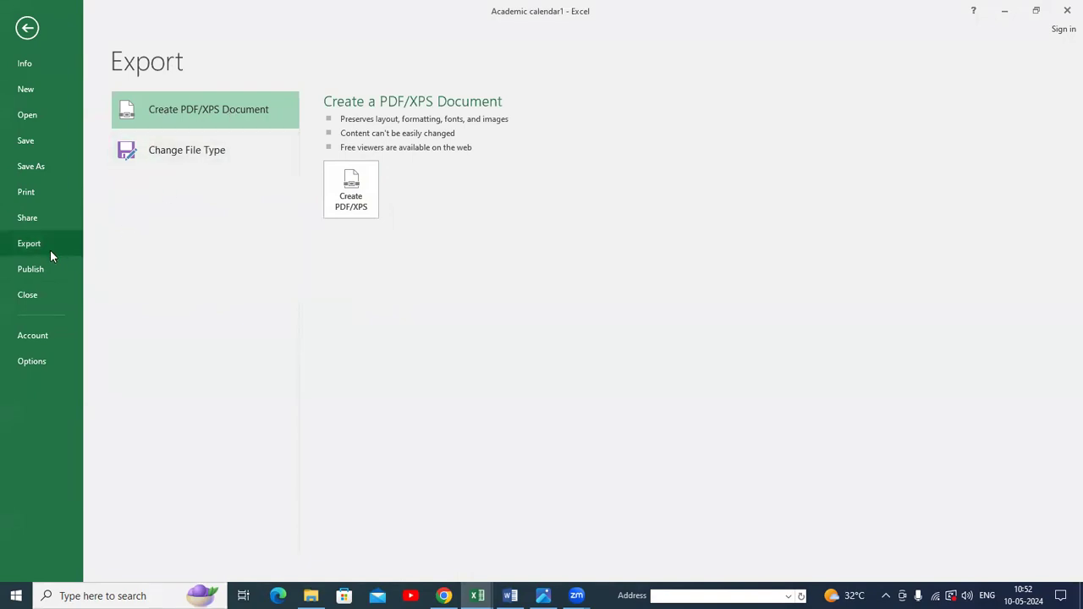
left_click(28, 295)
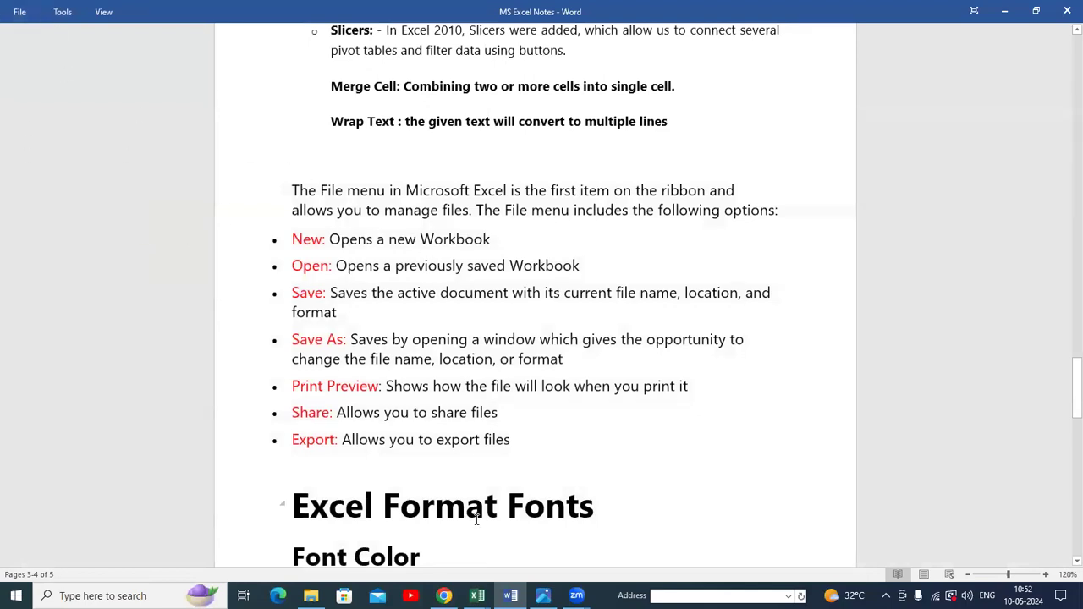
Switch to the DOST NR 2022-2023 Exm workbook and view its File info page.
left_click(478, 596)
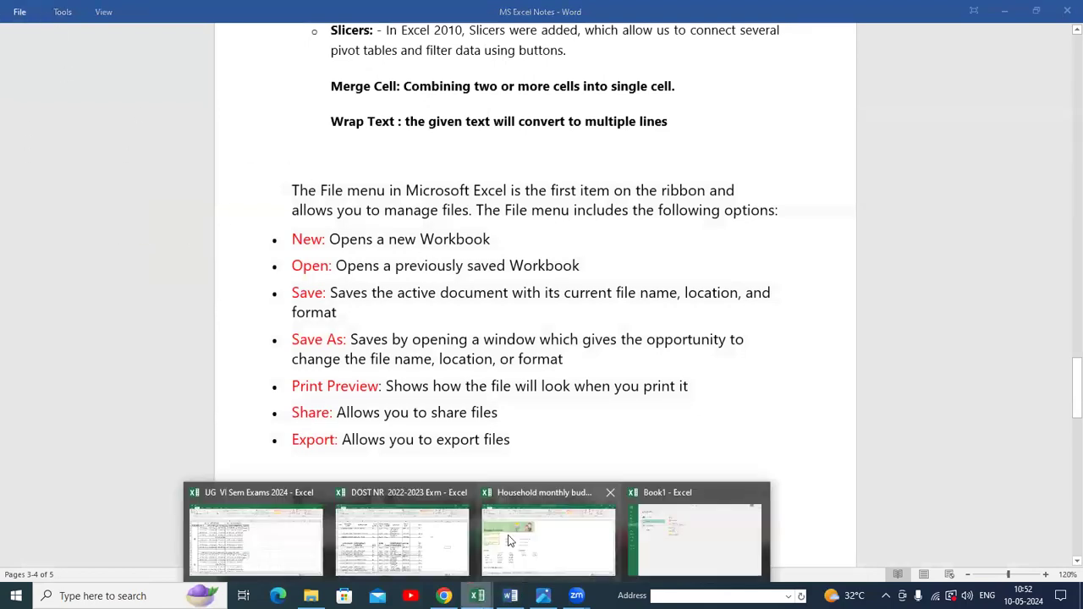
left_click(430, 531)
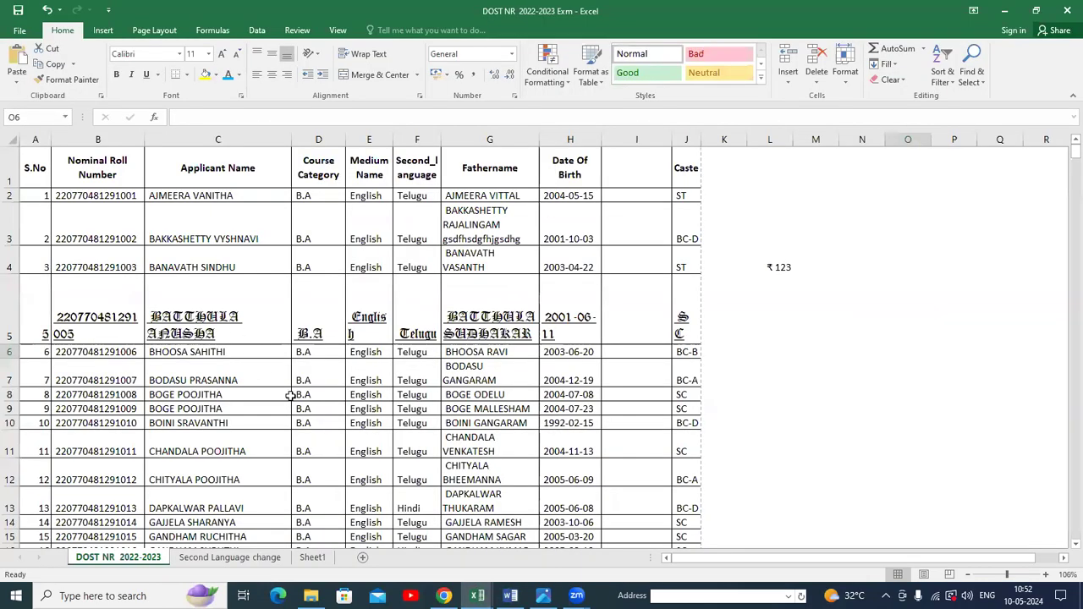
left_click(18, 30)
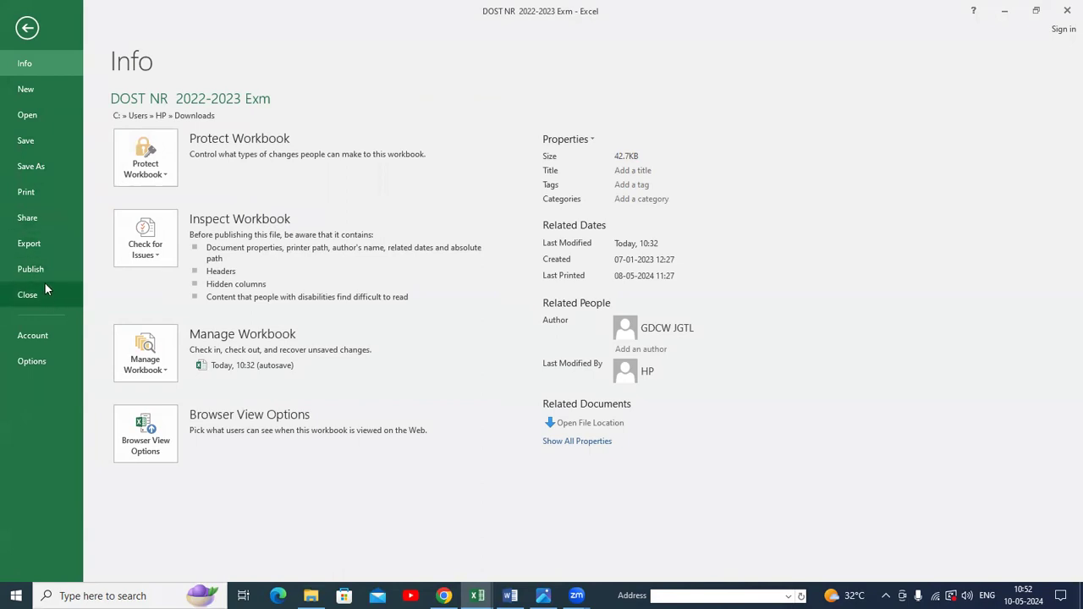
left_click(27, 28)
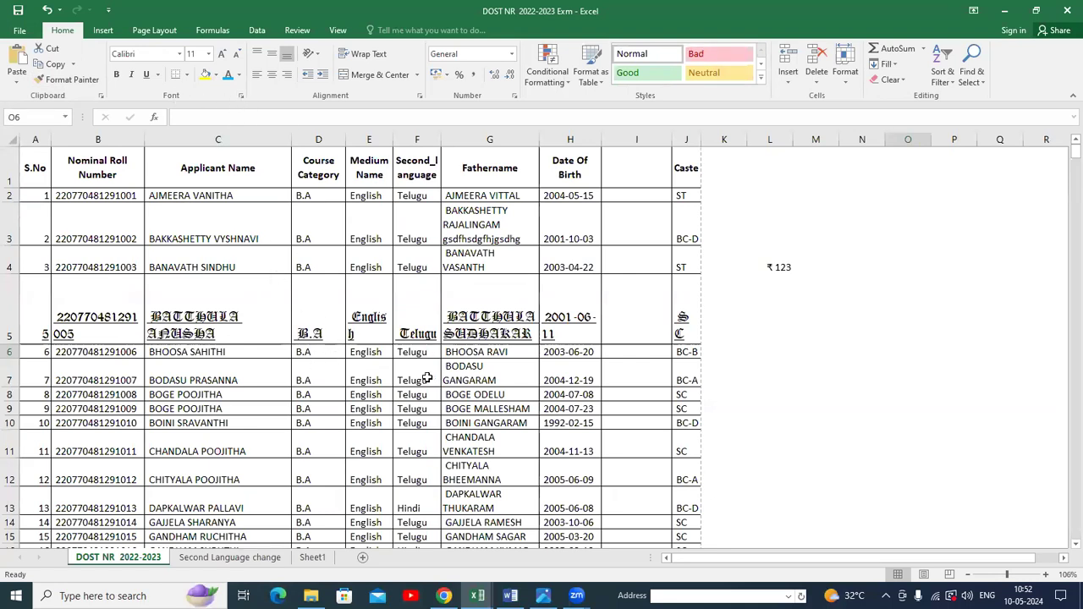
Read the Excel Format Fonts section in the Word notes and return to the DOST NR workbook.
left_click(514, 594)
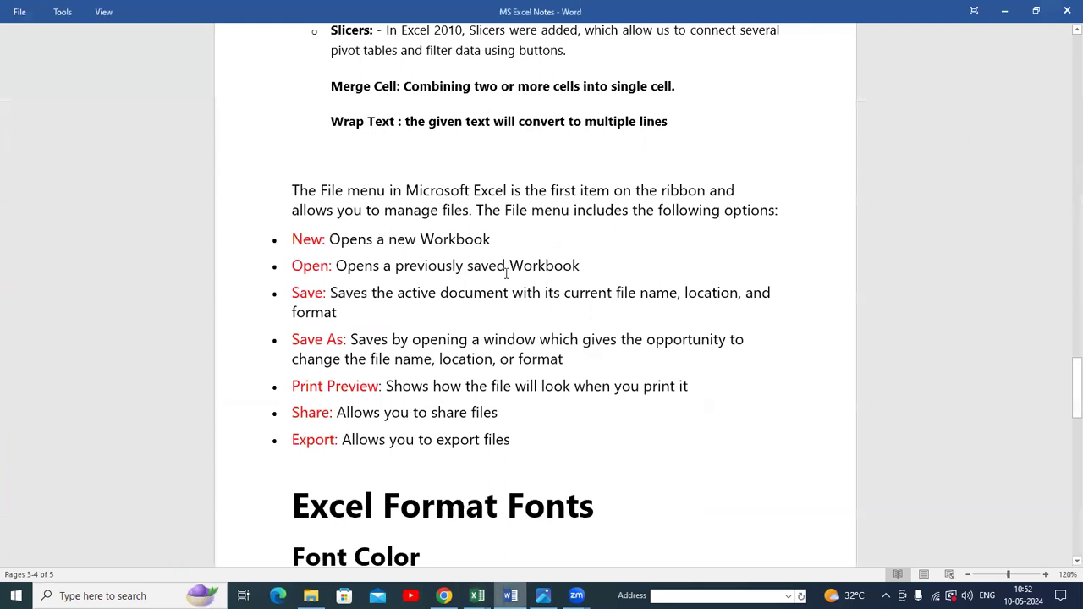
scroll(508, 288, "down", 5)
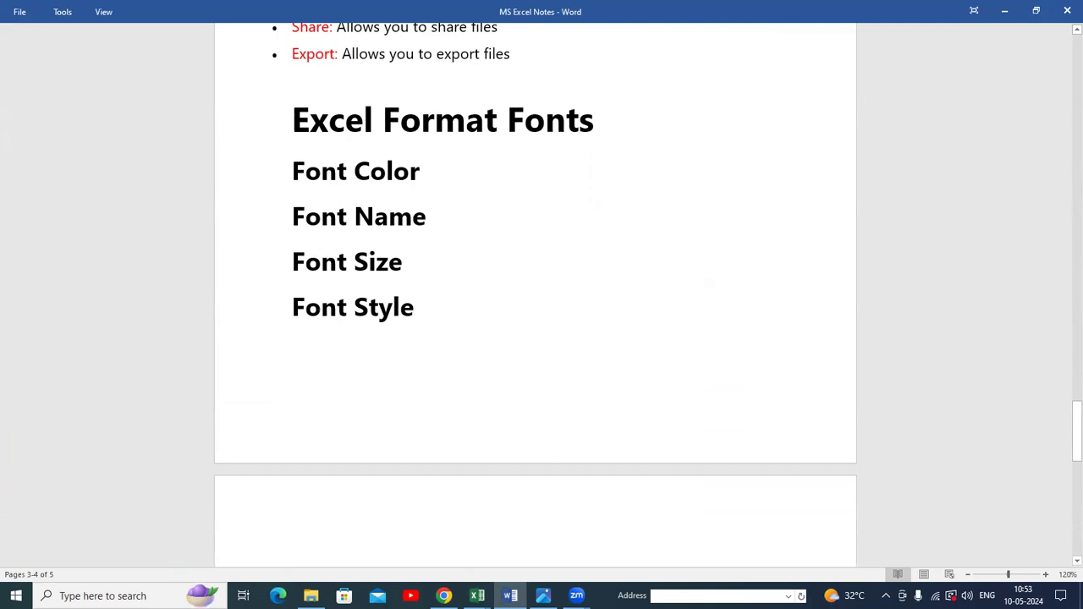
mouse_move(477, 596)
left_click(432, 536)
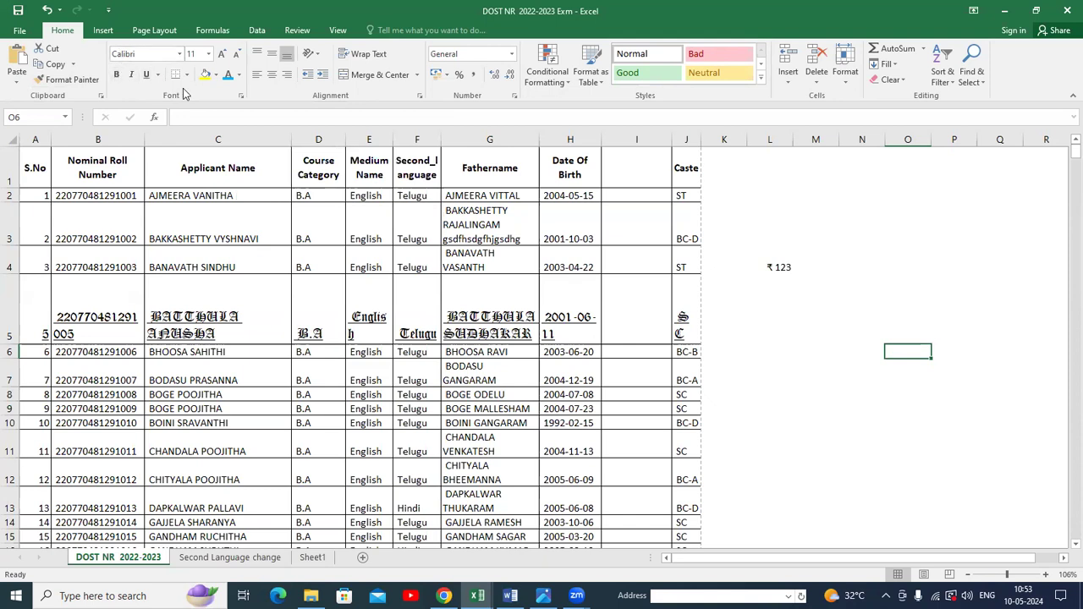
Open the Format Cells dialog, browse its Number, Alignment, Font, Border, Fill and Protection tabs, and close it.
left_click(241, 96)
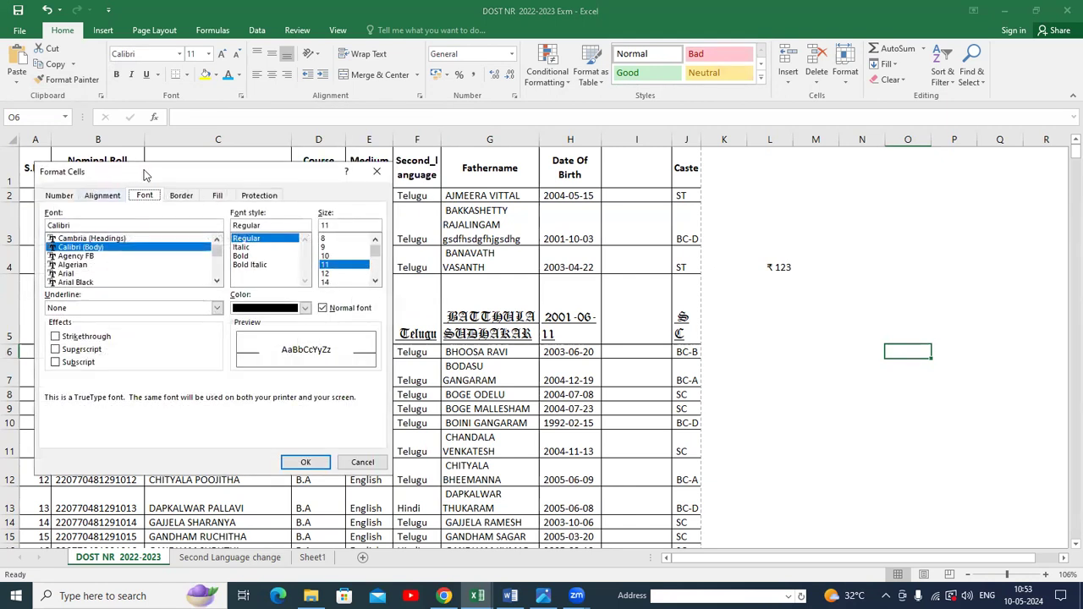
left_click_drag(144, 174, 309, 132)
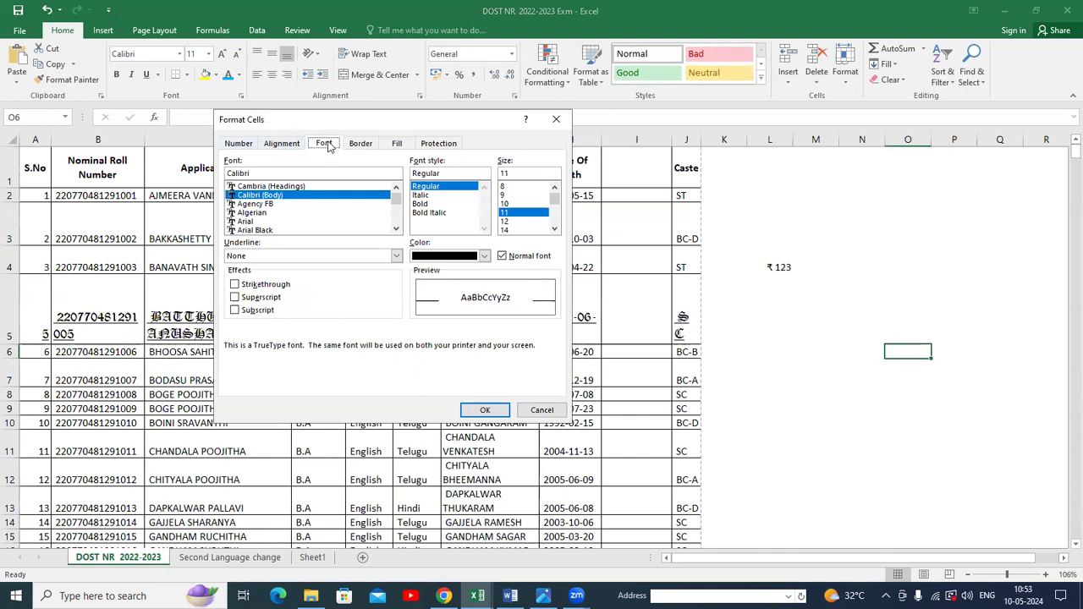
left_click(363, 146)
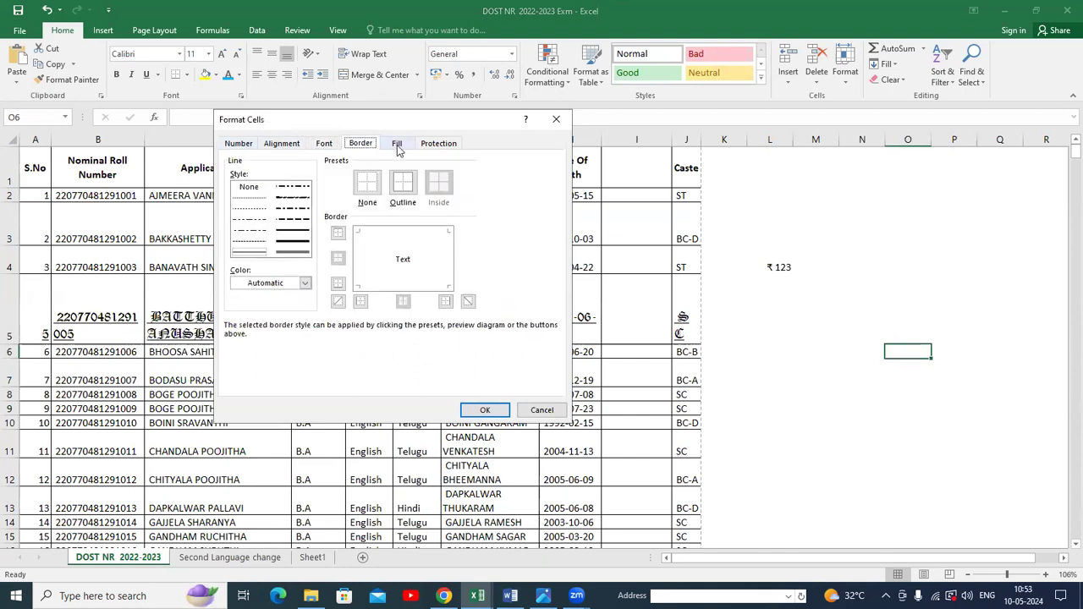
left_click(398, 148)
left_click(438, 146)
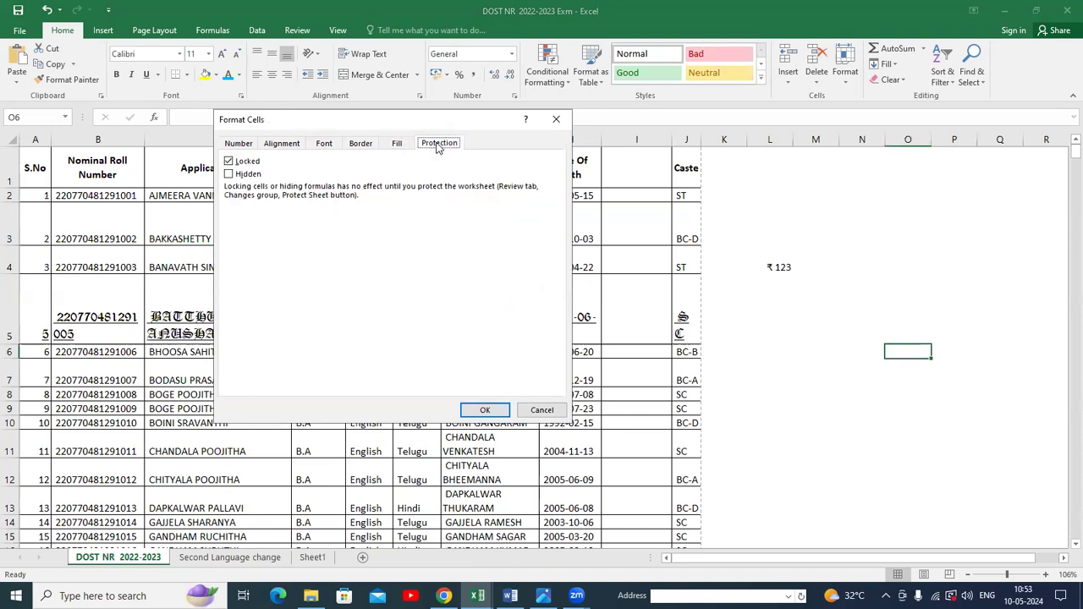
left_click(240, 146)
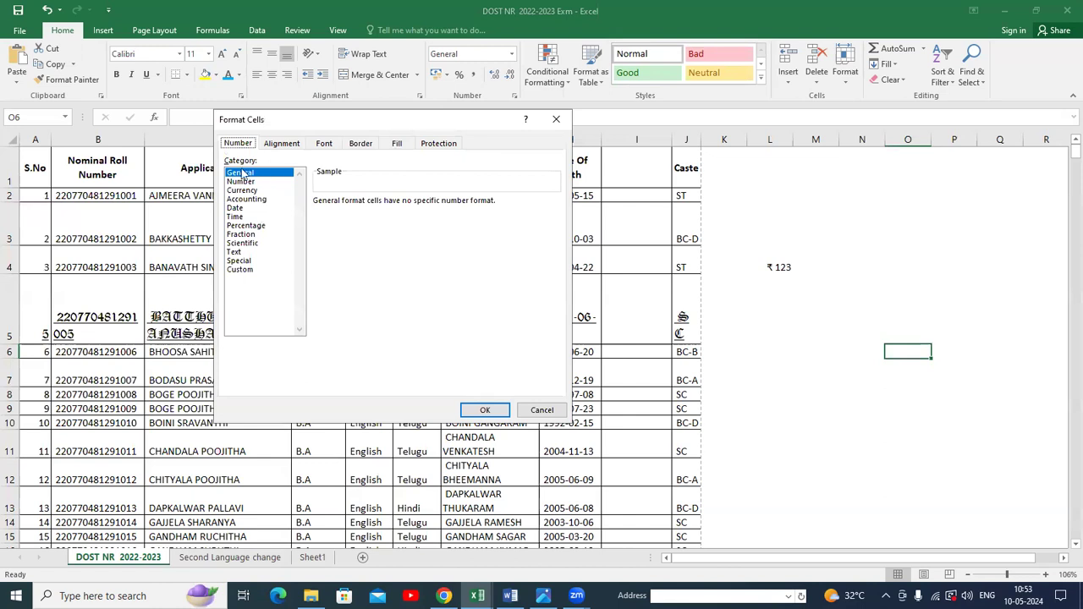
left_click(287, 146)
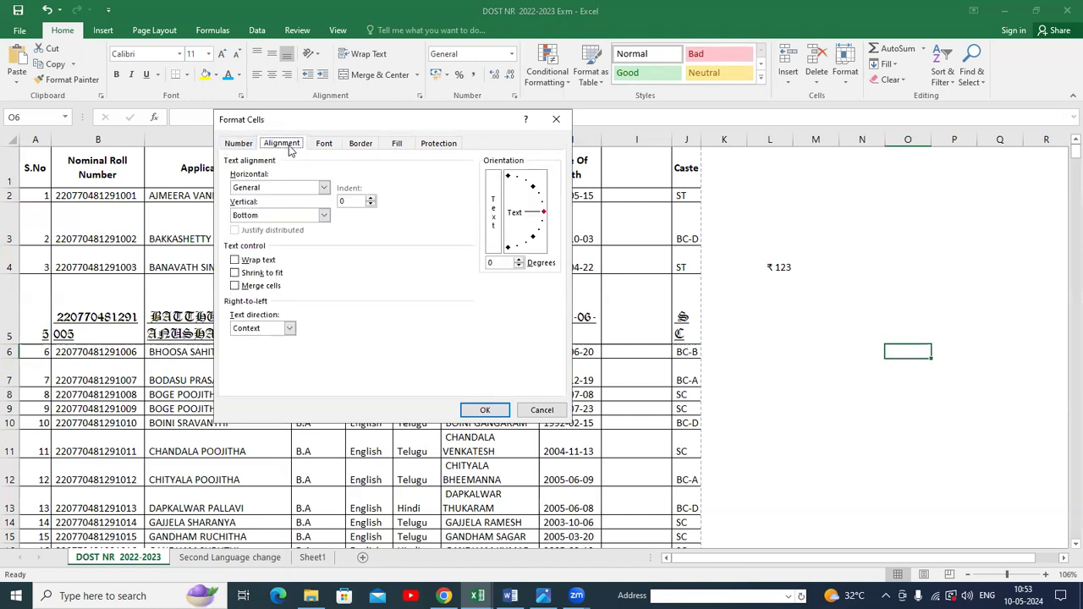
left_click(242, 146)
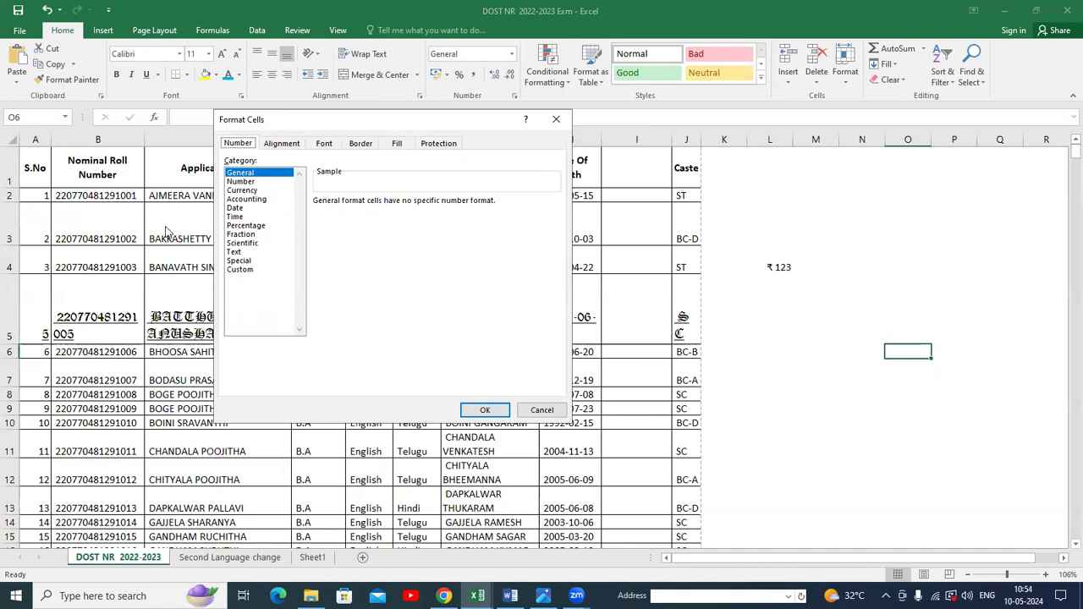
left_click(280, 144)
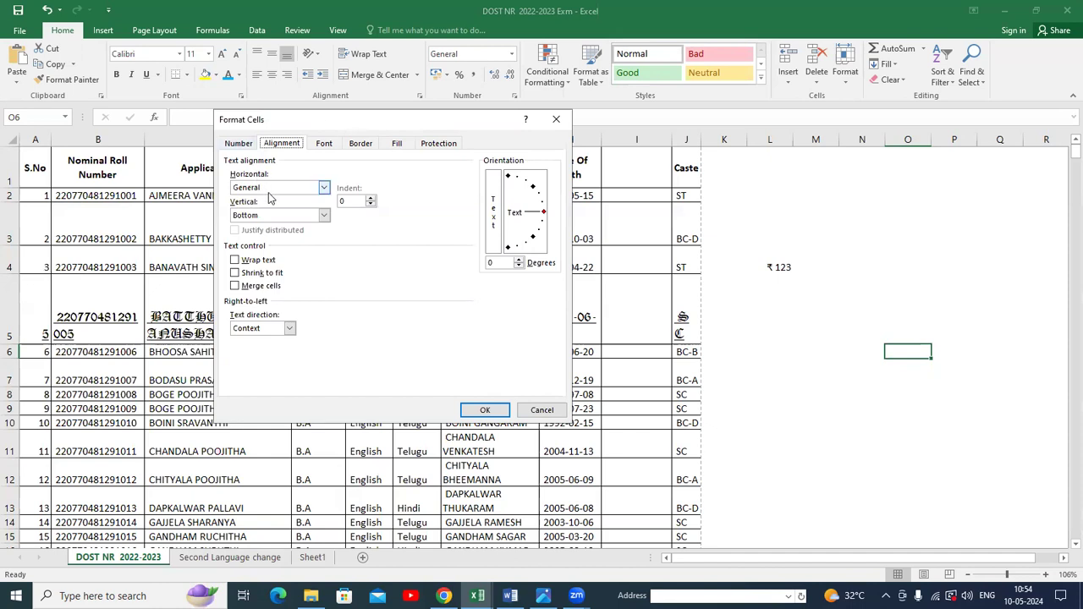
left_click(325, 144)
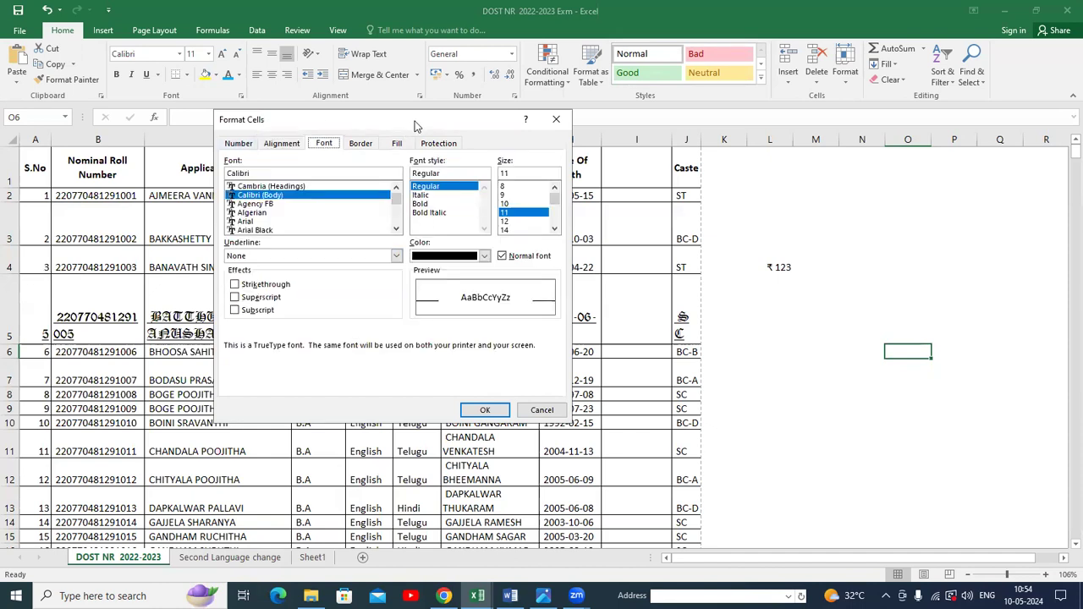
left_click_drag(424, 119, 760, 219)
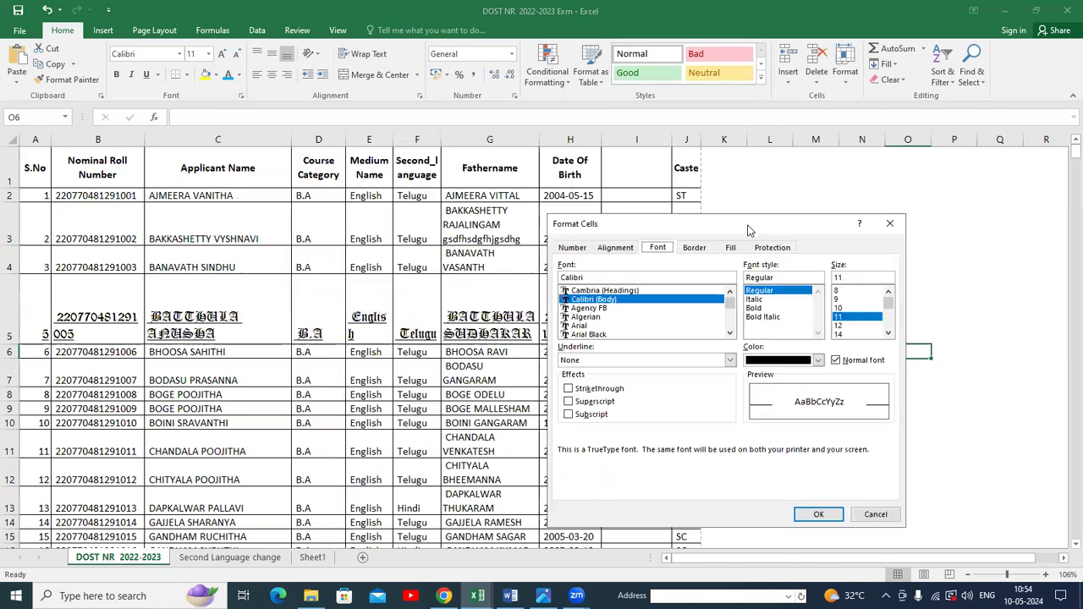
left_click(892, 225)
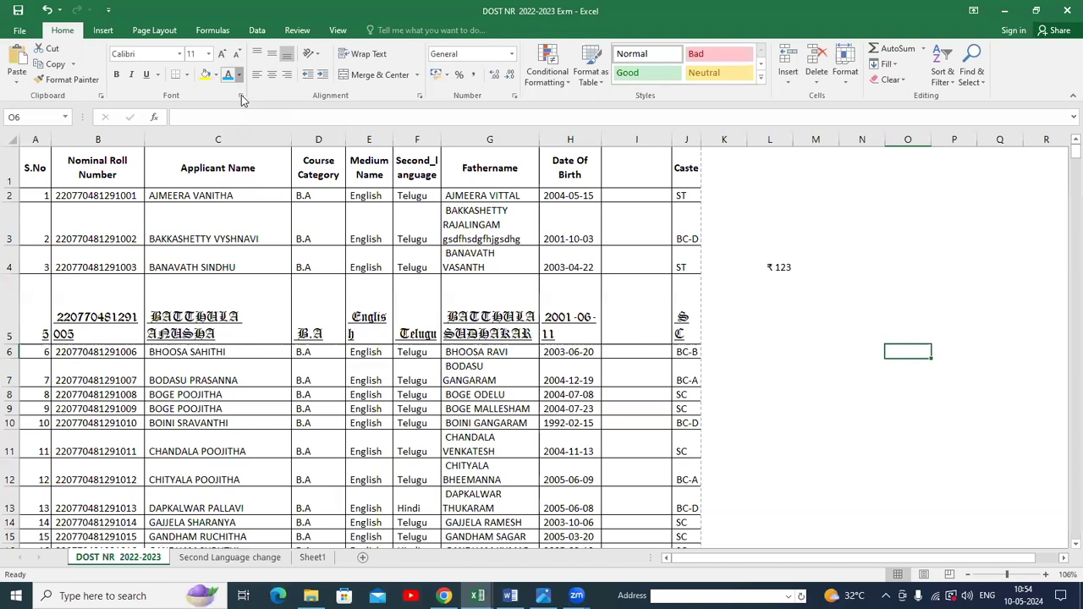
Apply a yellow fill to cell O6 and then remove the fill again.
left_click(205, 76)
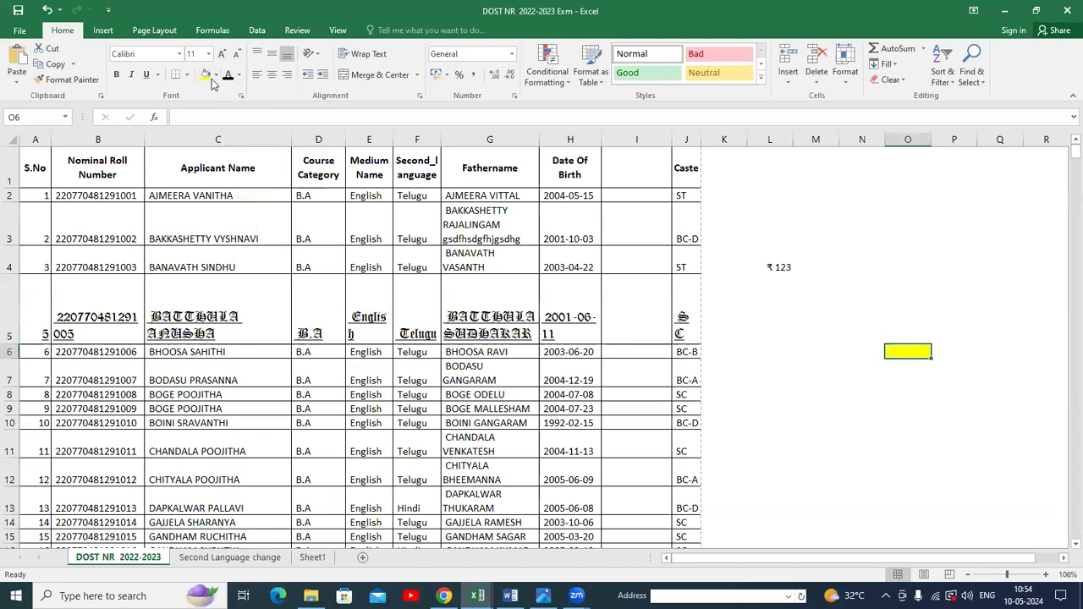
left_click(216, 74)
left_click(227, 218)
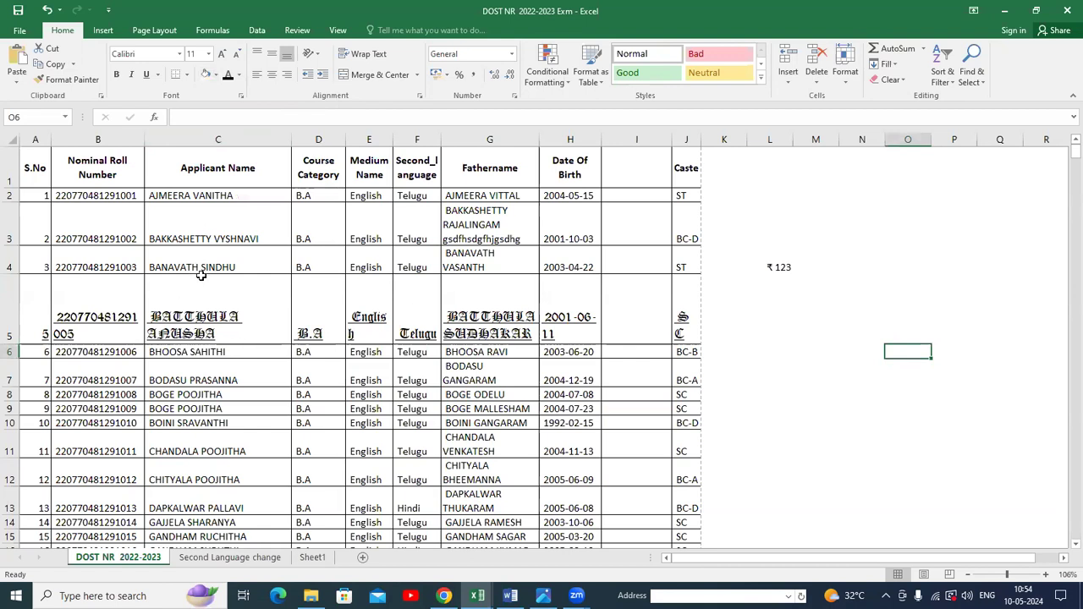
Change the font colour of the applicant name in cell C4 to Red.
left_click(171, 267)
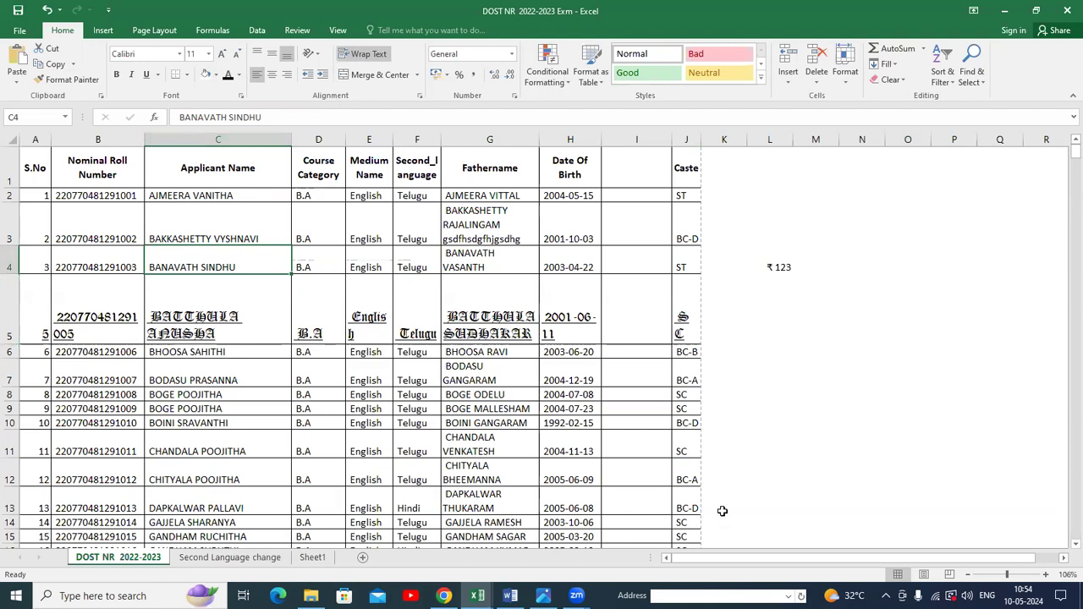
left_click(1018, 575)
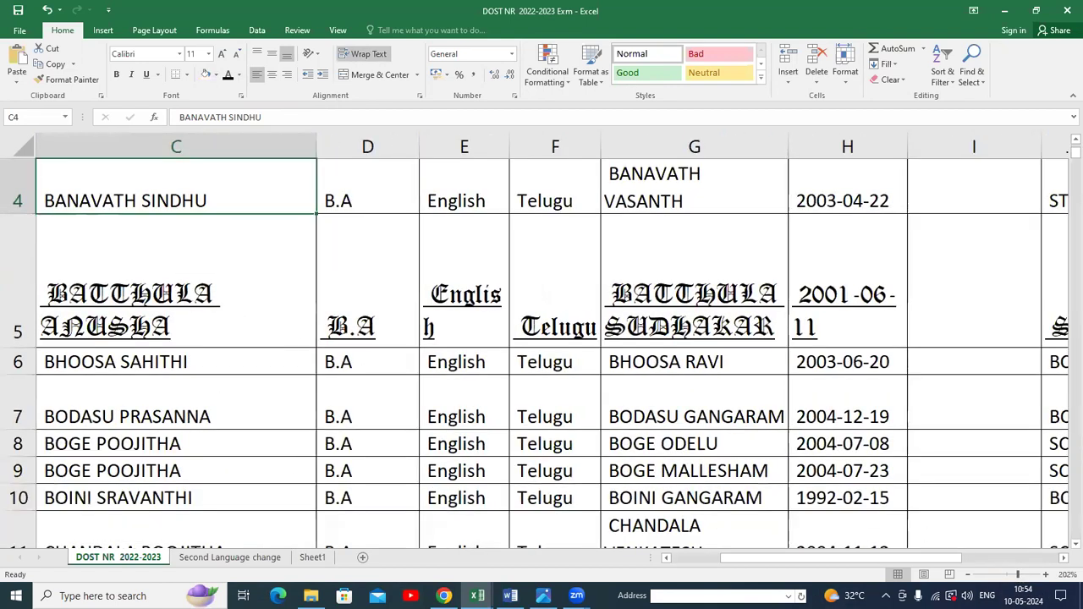
left_click_drag(917, 560, 861, 562)
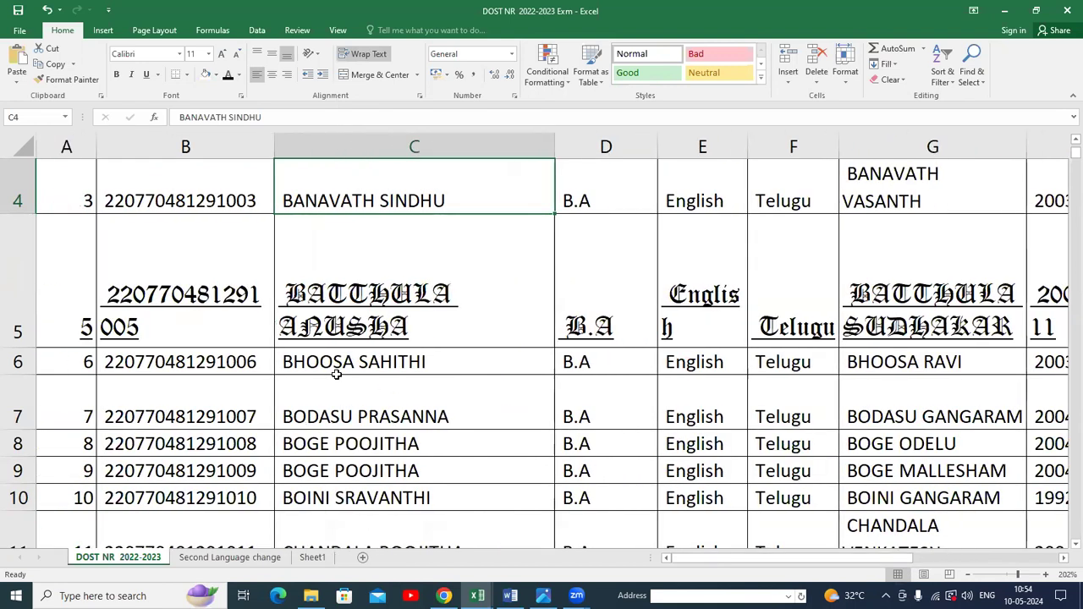
scroll(350, 370, "down", 1)
scroll(346, 370, "down", 1)
scroll(347, 356, "up", 2)
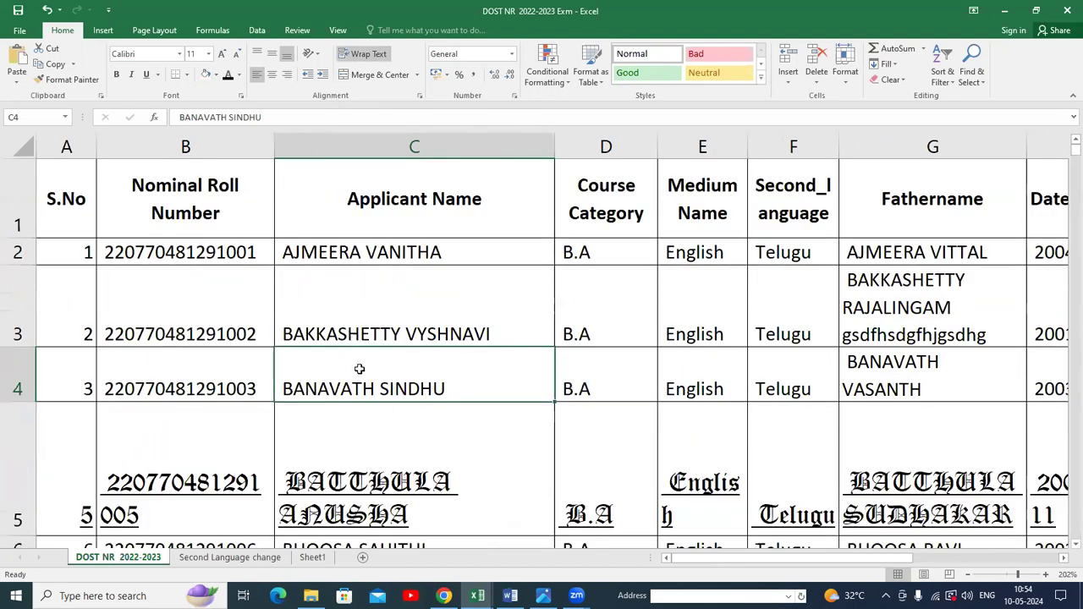
left_click(241, 77)
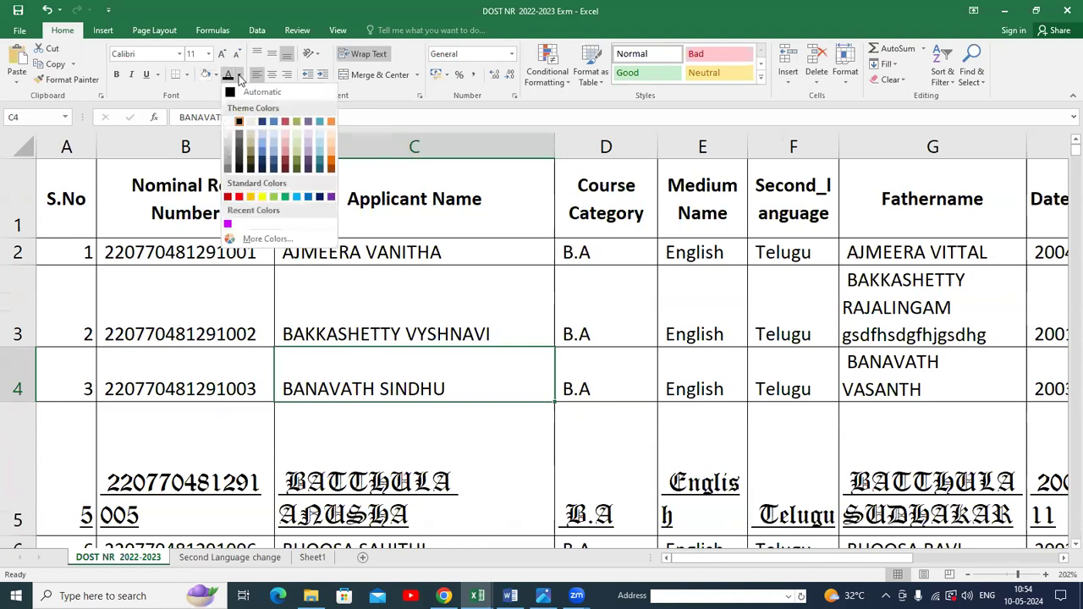
left_click(190, 98)
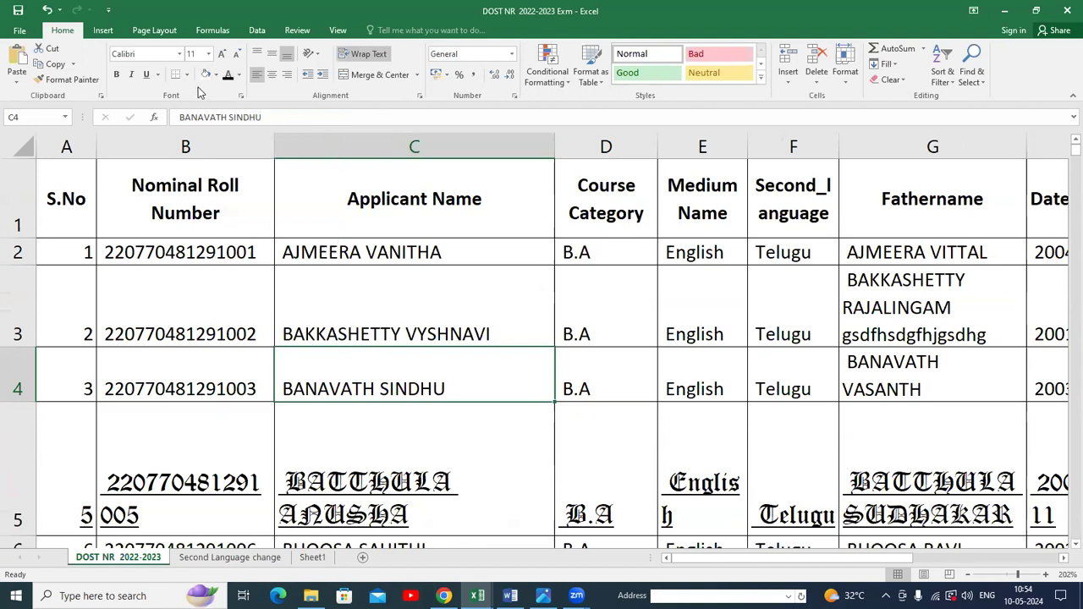
left_click(240, 74)
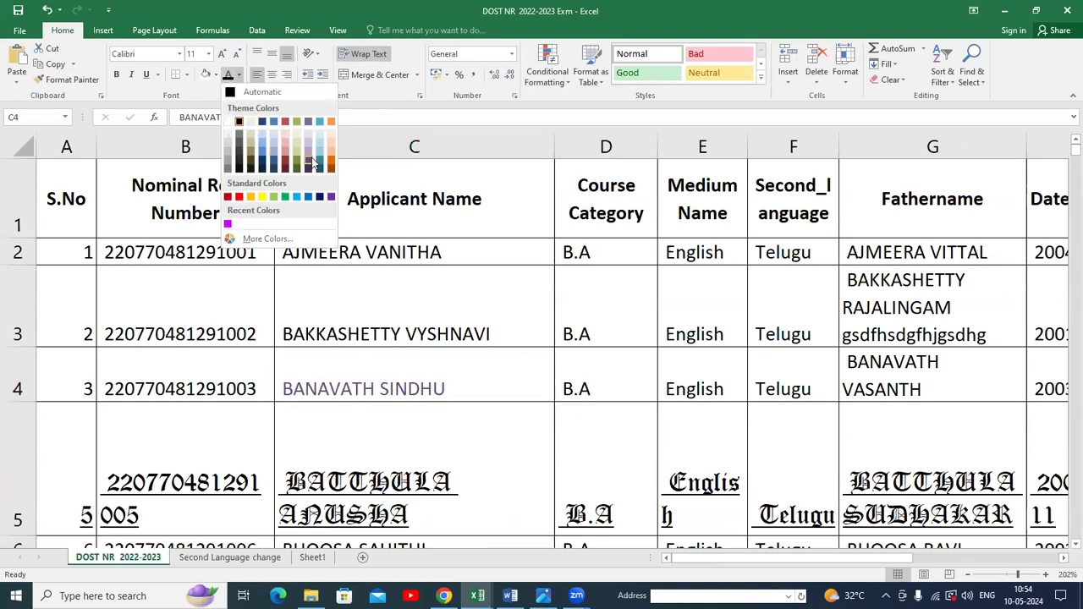
left_click(238, 197)
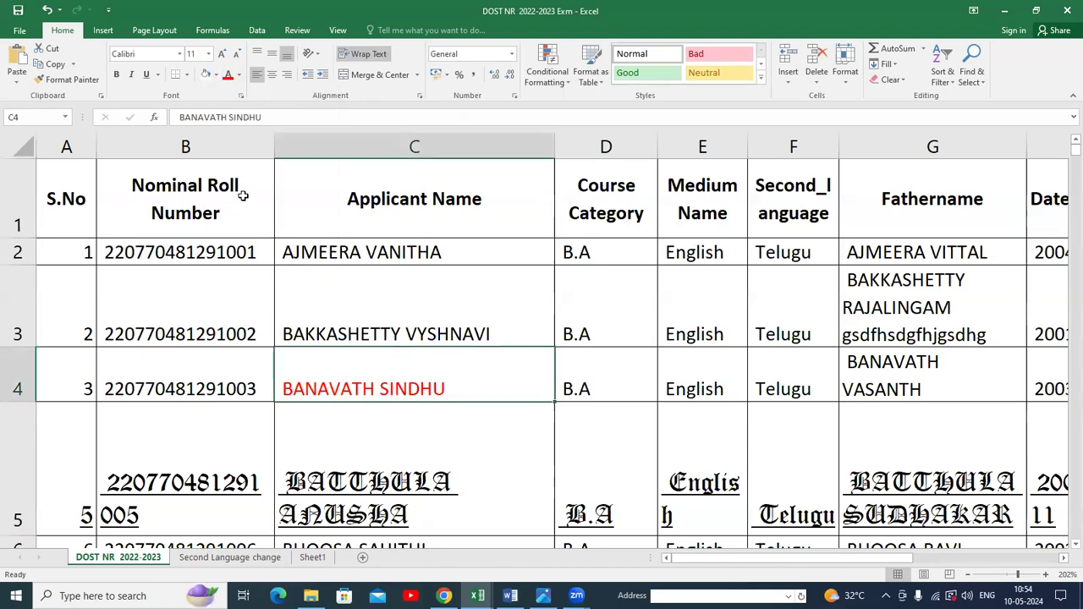
Change the font colour of the applicant name in cell C4 to Light Blue.
left_click(238, 74)
left_click(299, 196)
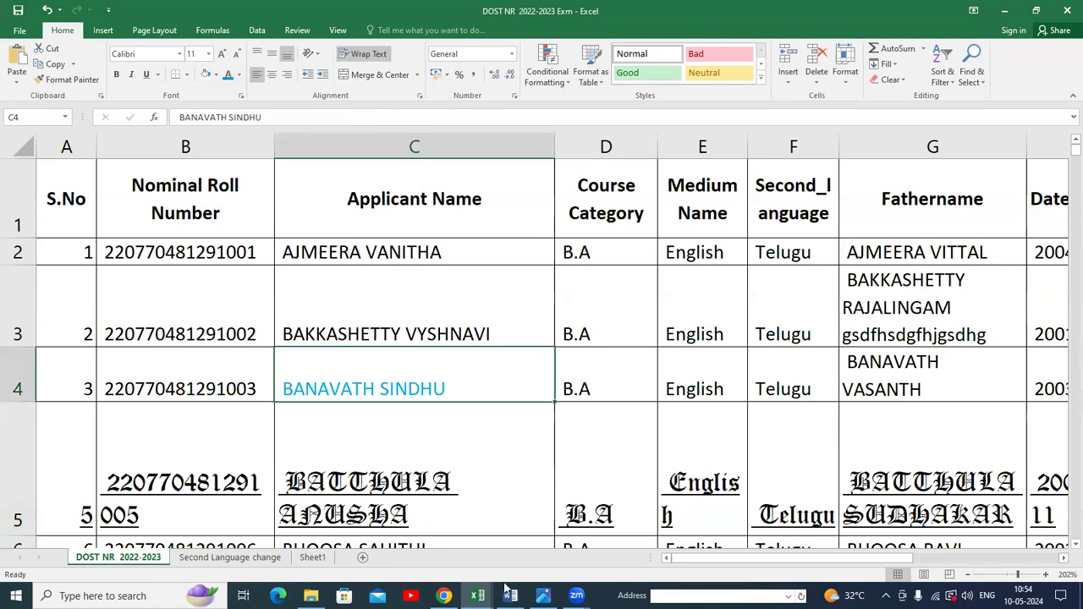
Browse the fill colour palette for cell C20 on the Second Language change sheet and return to the DOST NR 2022-2023 sheet.
left_click(201, 558)
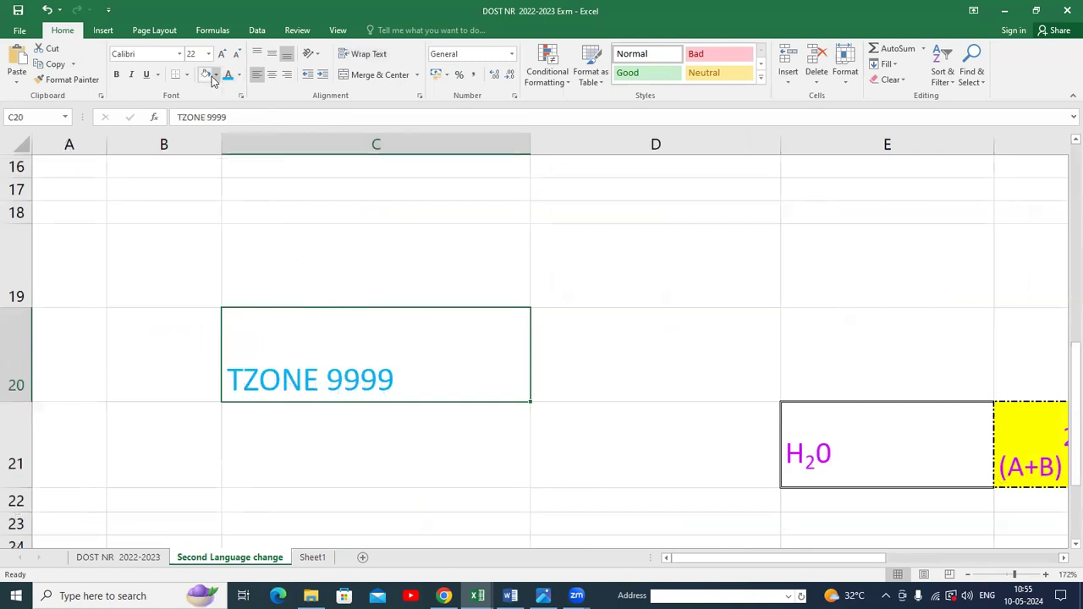
left_click(215, 76)
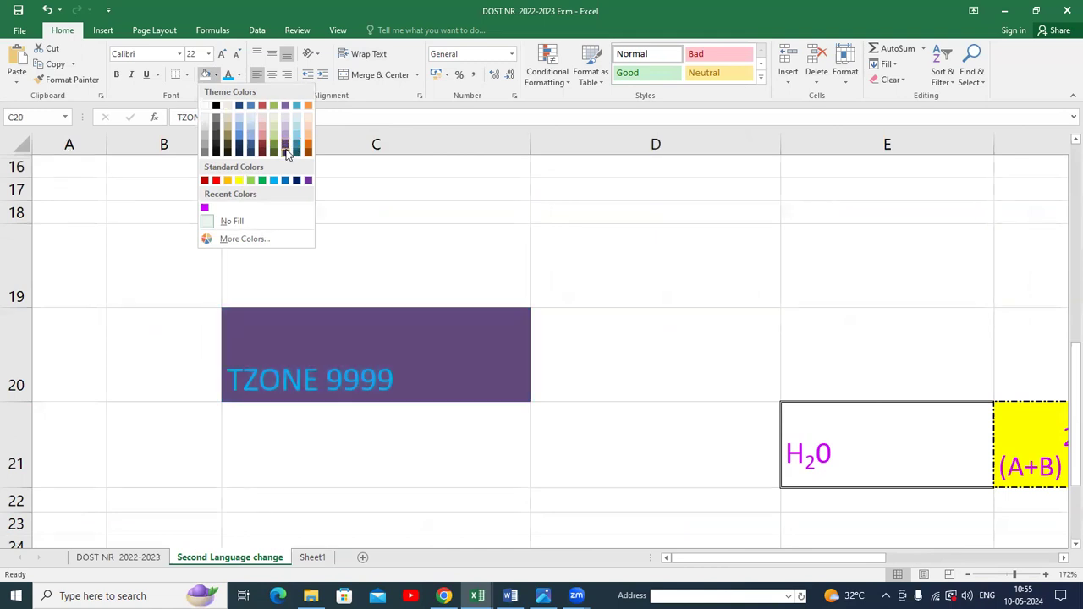
left_click(133, 561)
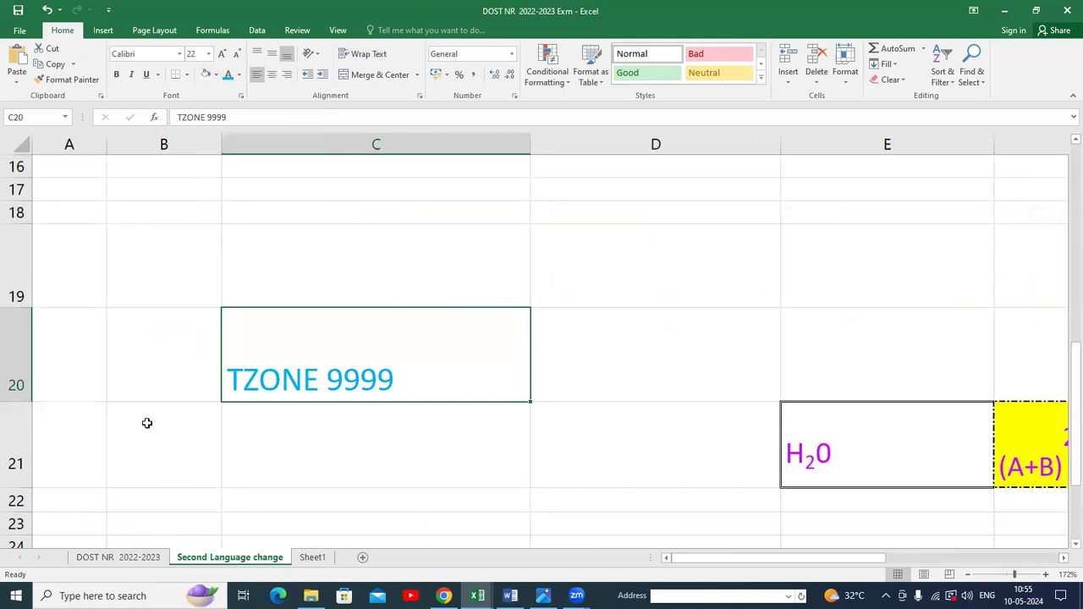
left_click(123, 561)
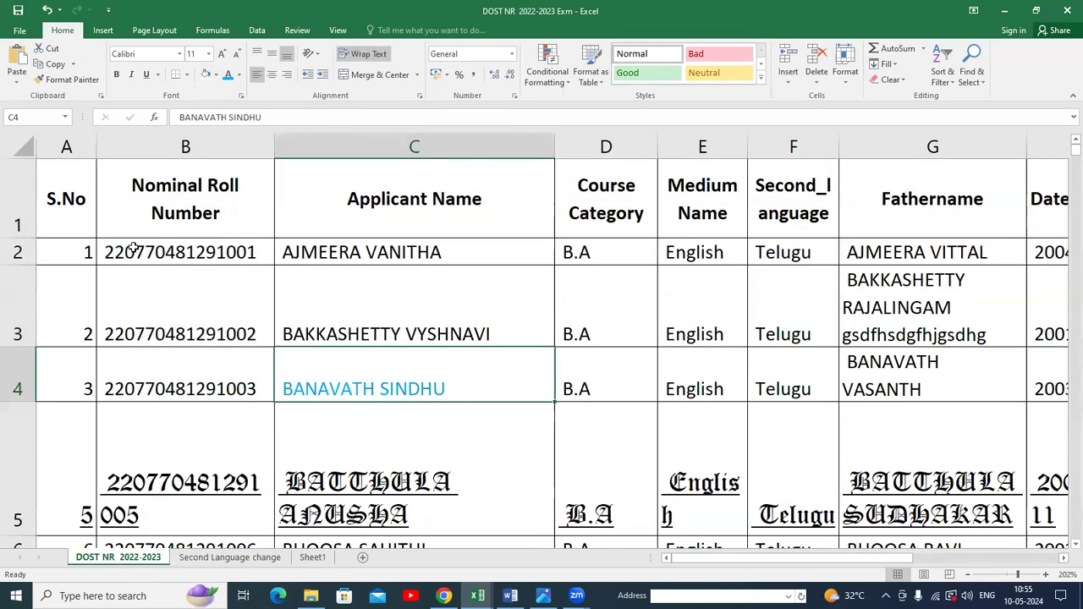
Select A1:E5 and set its font colour to a custom colour with Red 80, Green 95, Blue 160.
left_click_drag(61, 226, 706, 468)
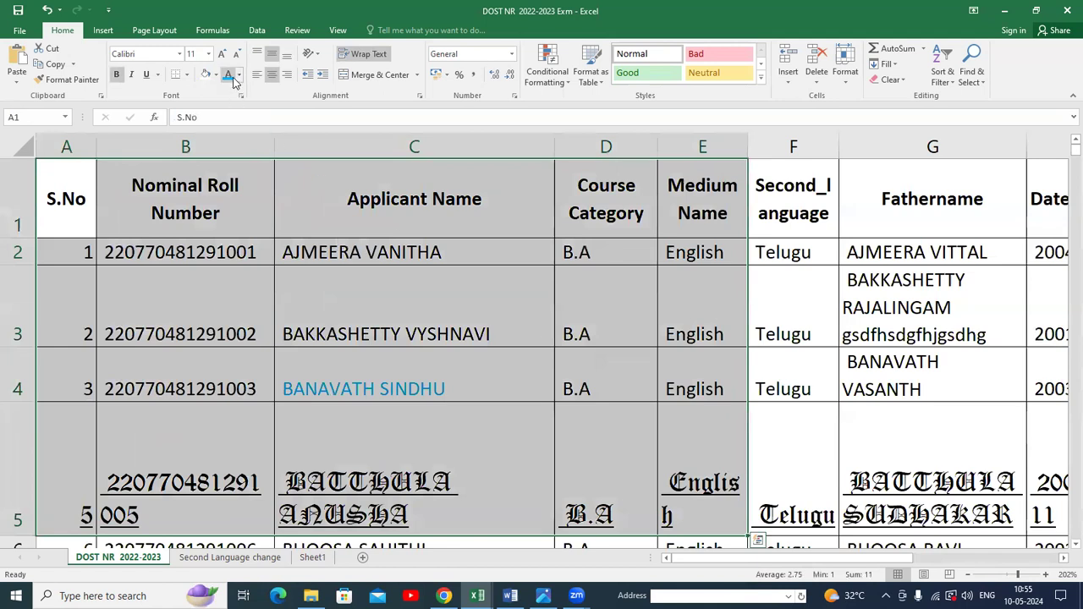
left_click(227, 76)
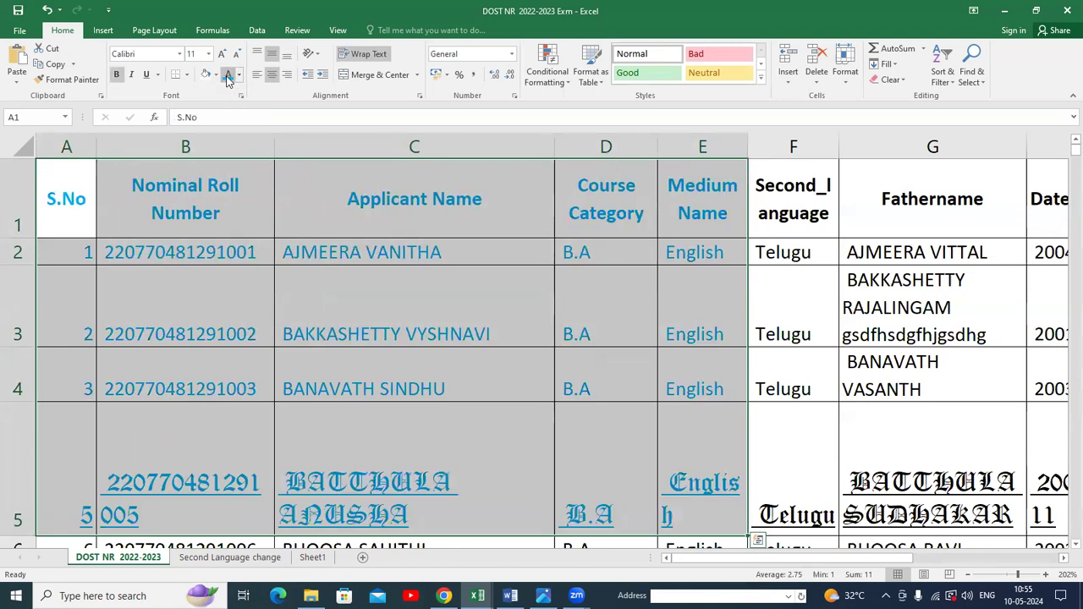
left_click(215, 74)
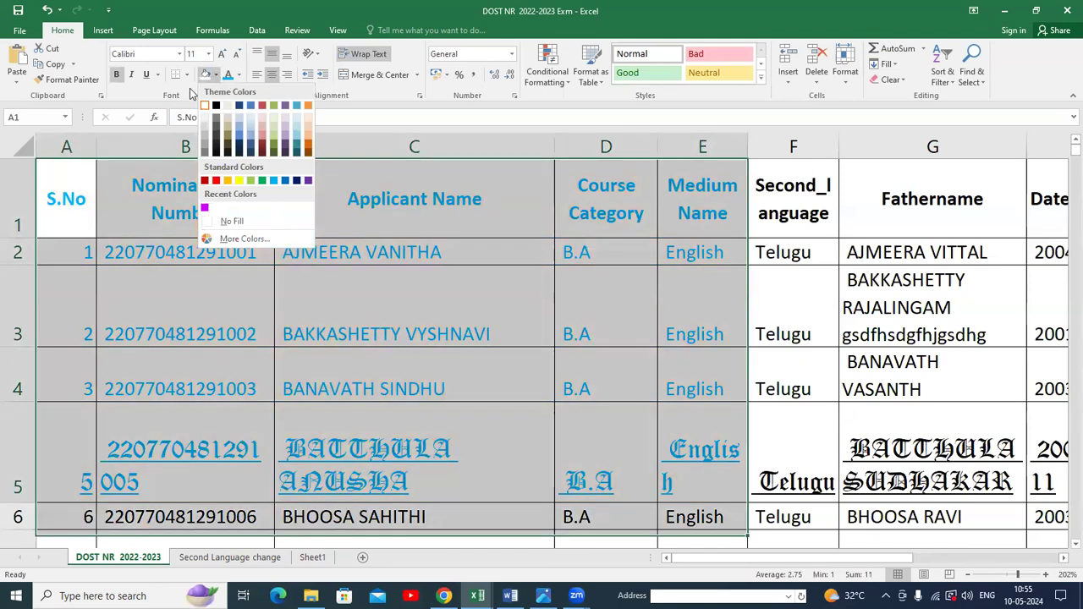
left_click(191, 91)
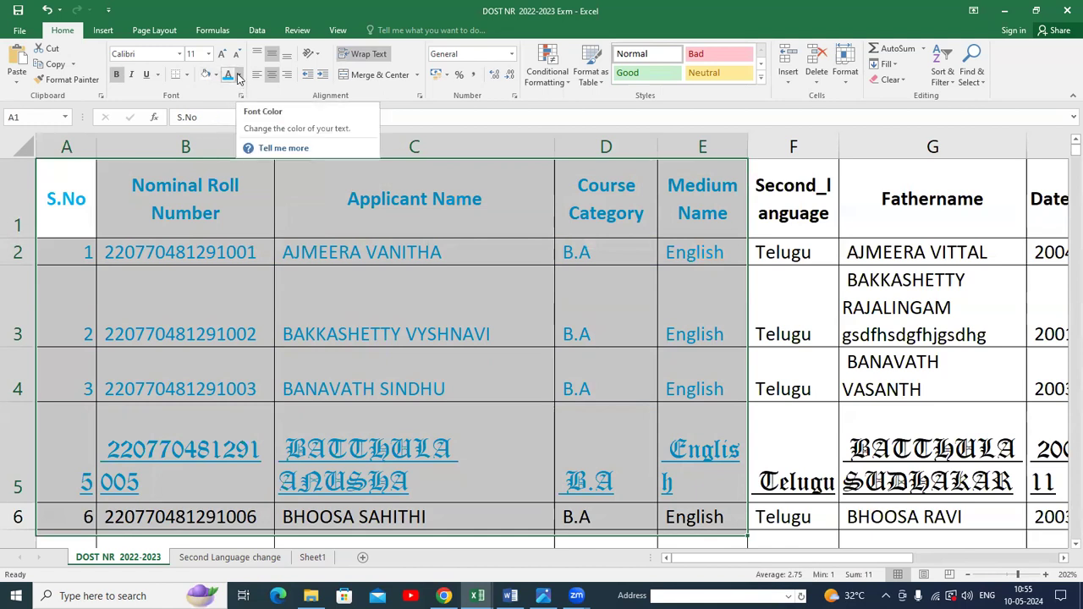
left_click(238, 78)
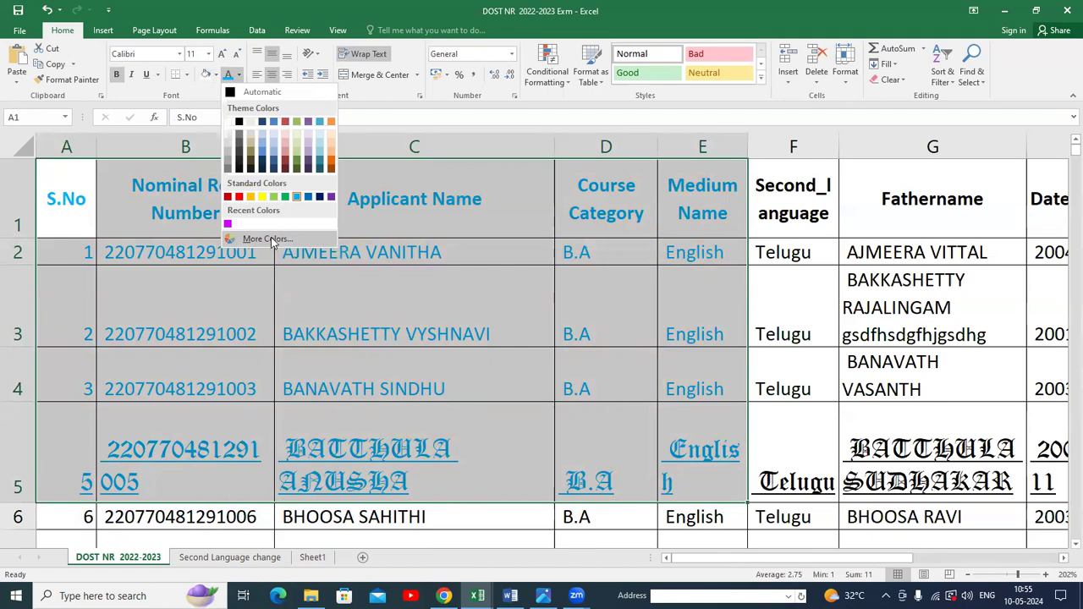
left_click(268, 240)
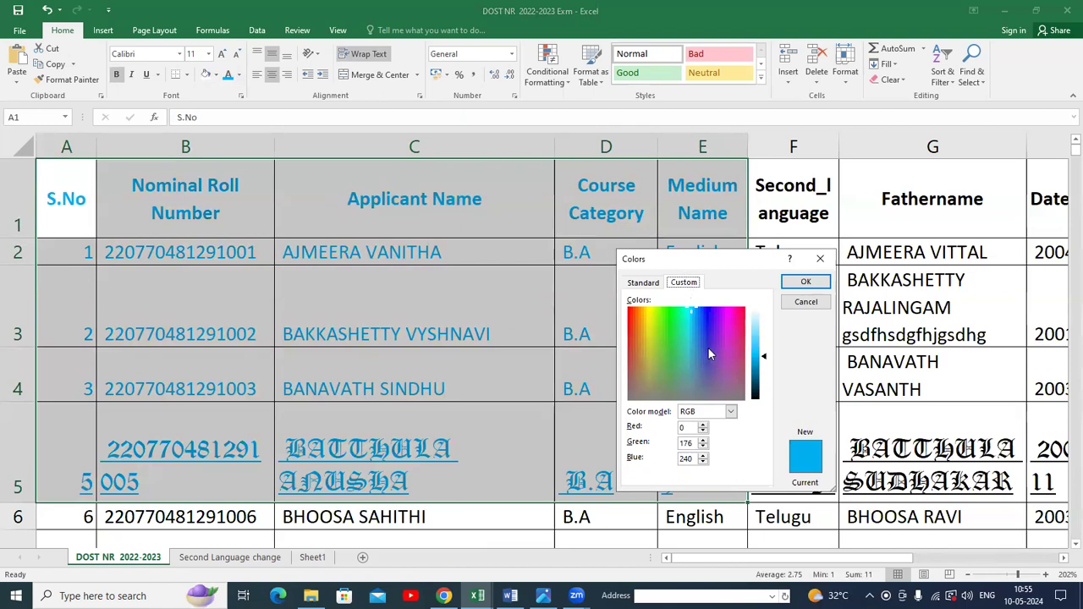
left_click(704, 349)
left_click(701, 368)
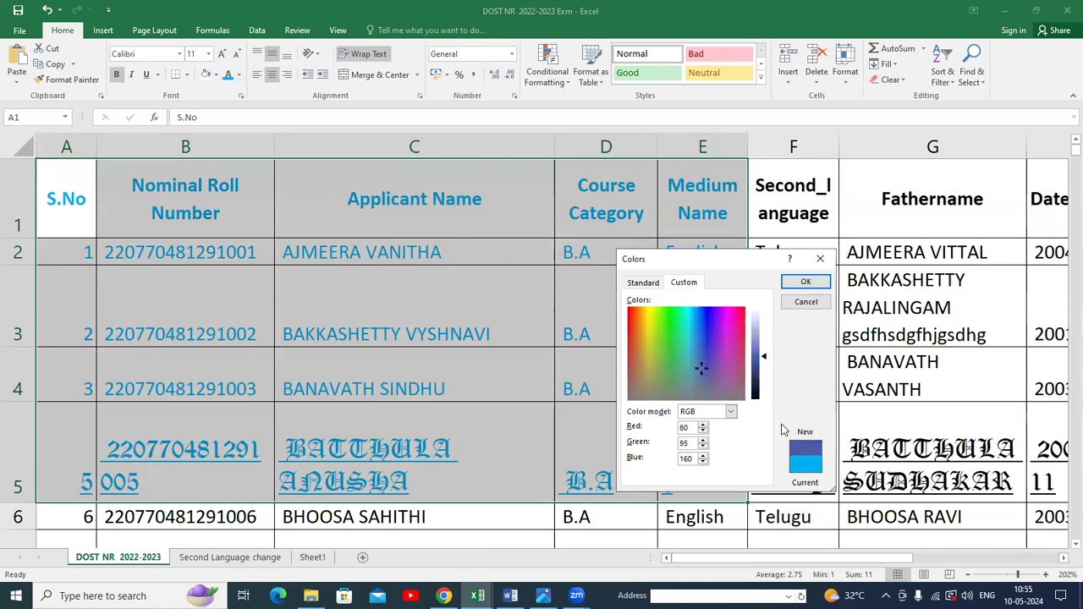
left_click(804, 281)
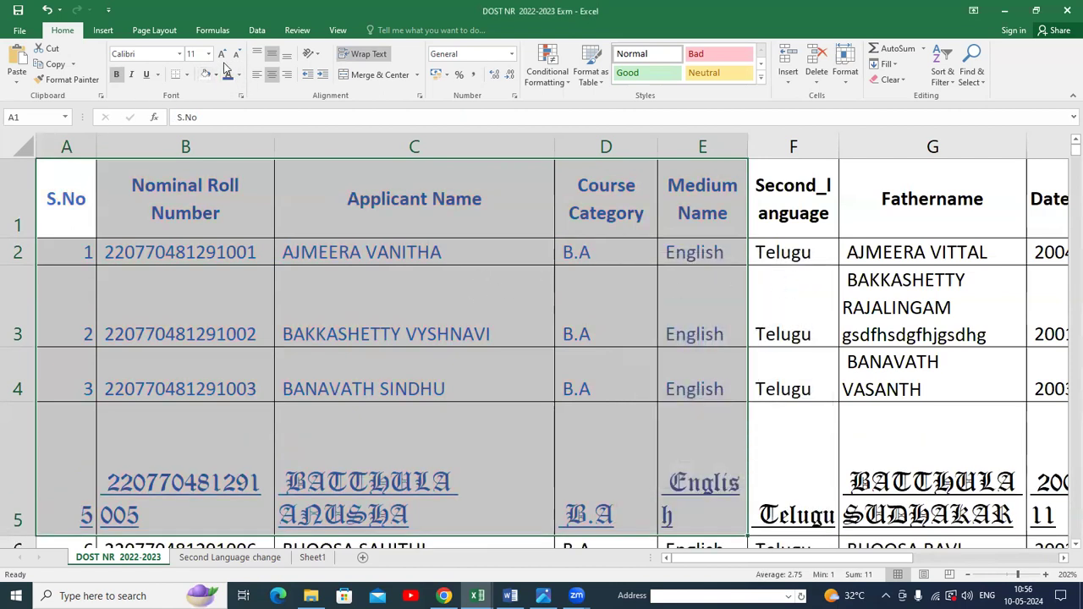
left_click(180, 56)
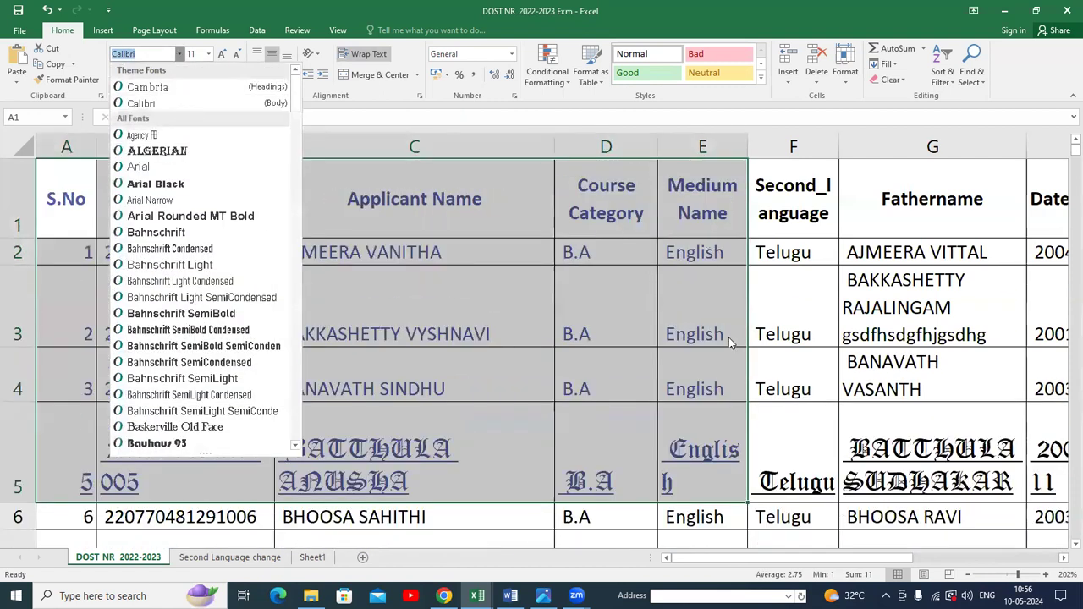
left_click(883, 335)
left_click(720, 356)
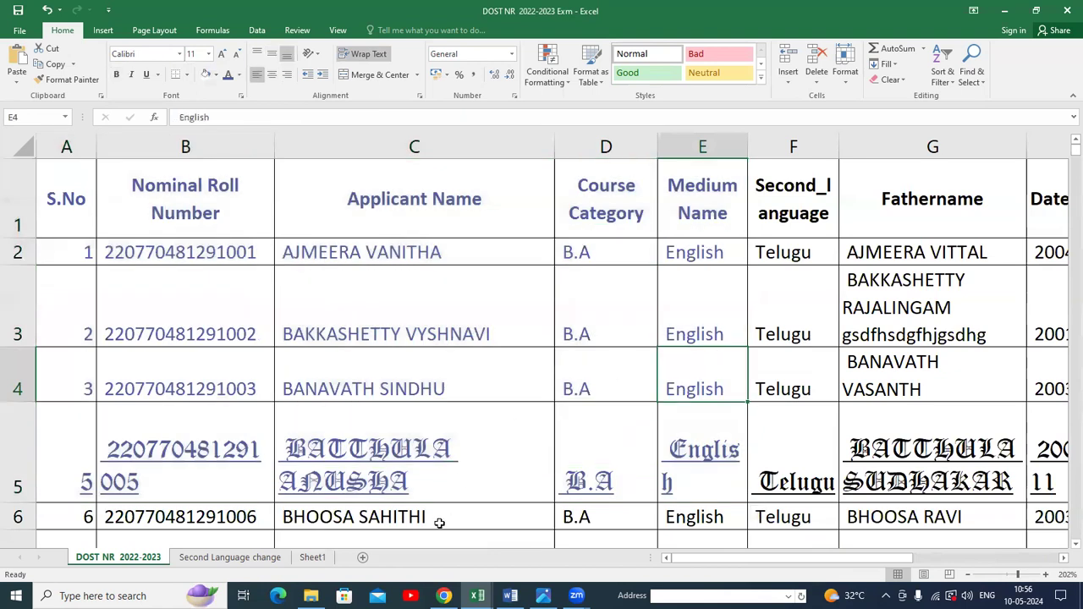
On the Second Language change sheet, set the font of cell C20 to Berlin Sans FB.
key("ctrl+Page_Down")
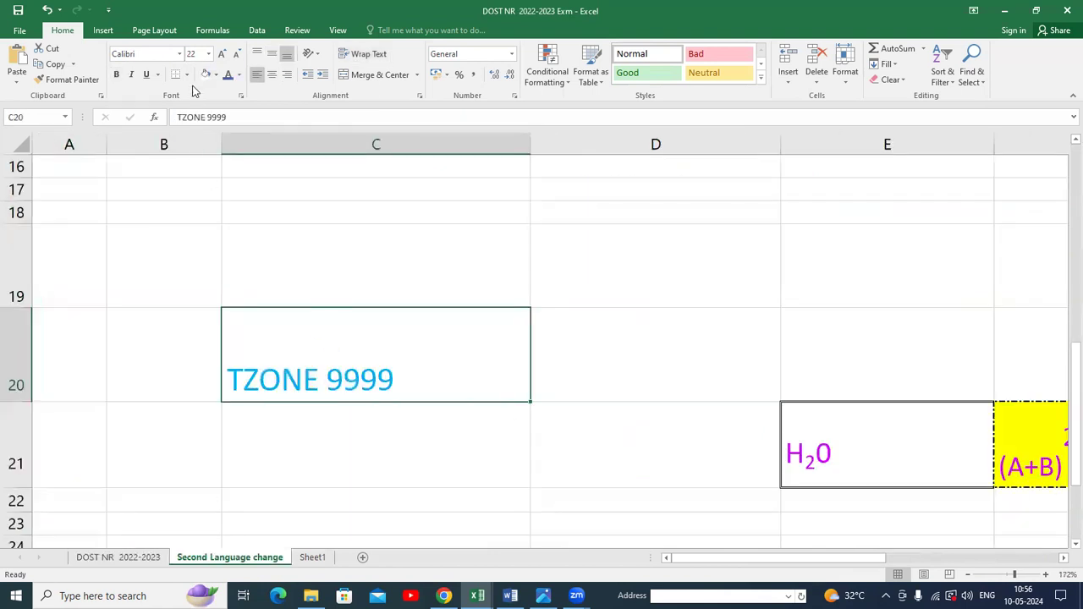
left_click(180, 53)
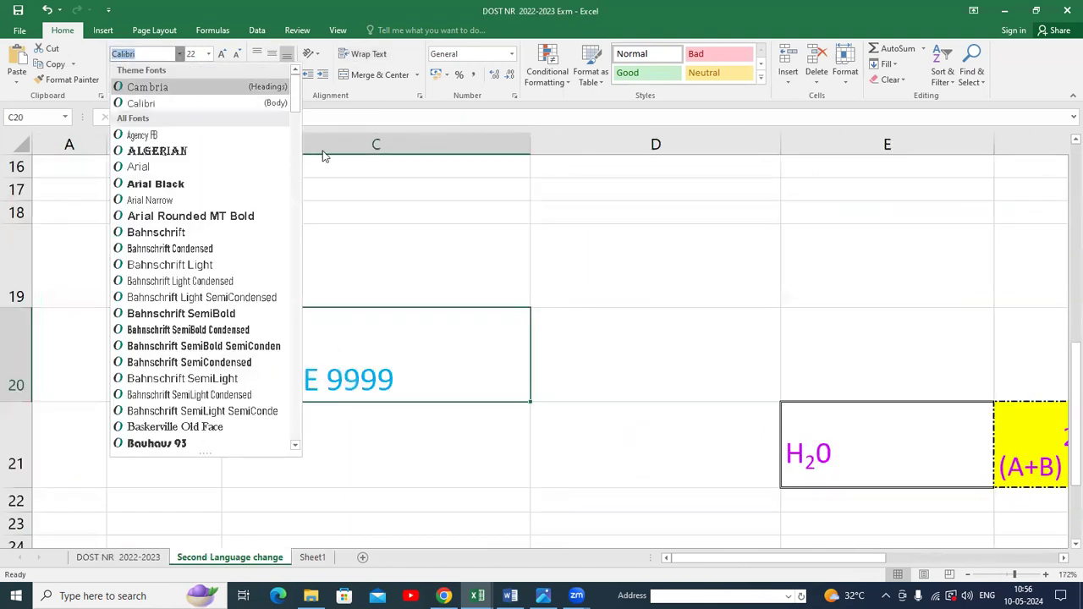
left_click(607, 253)
left_click(689, 356)
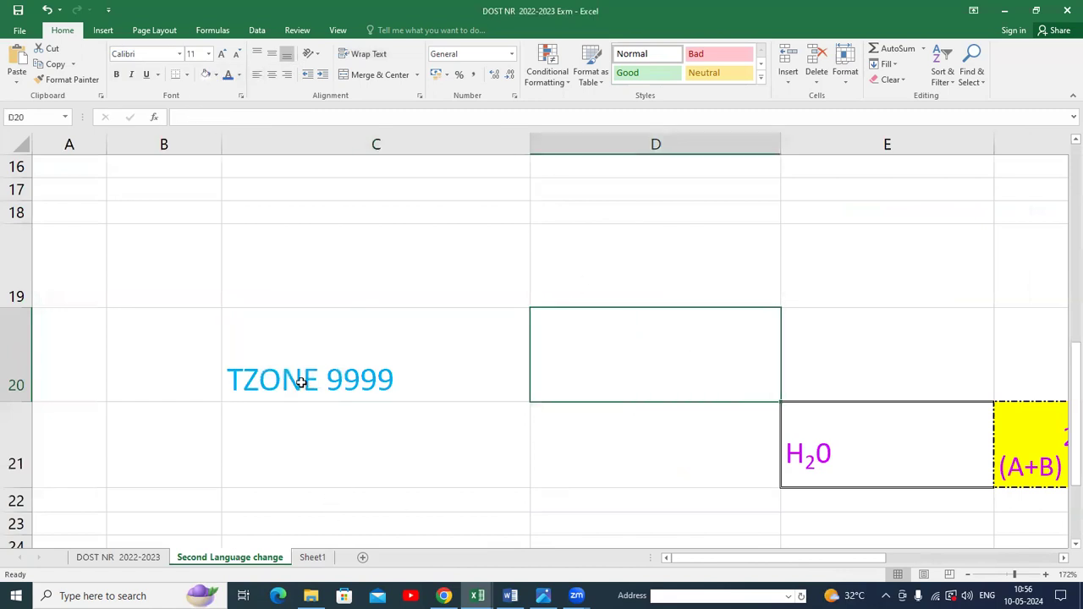
left_click(300, 382)
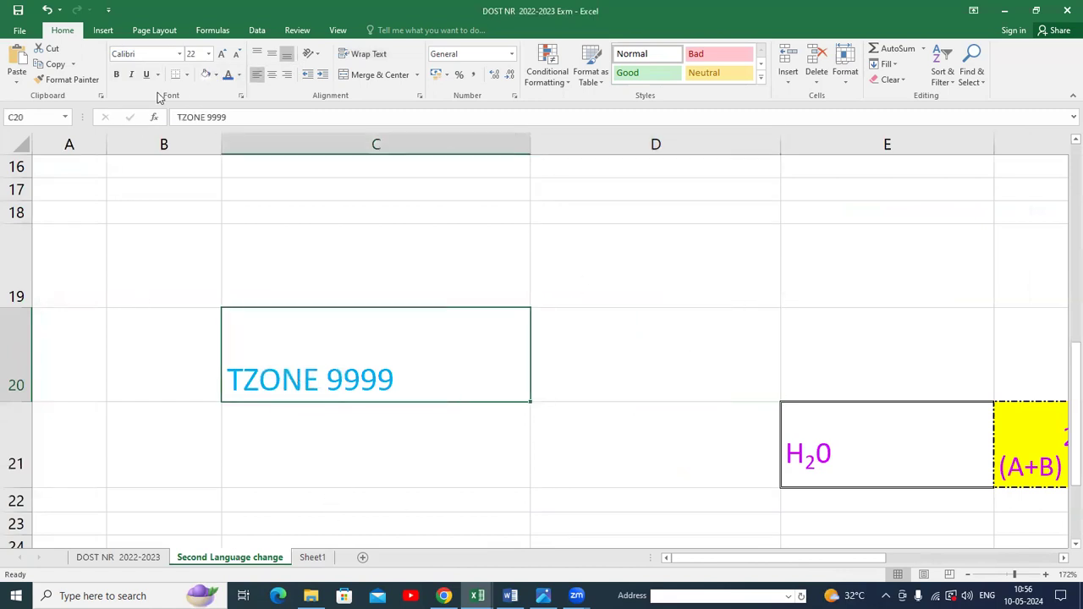
left_click(179, 54)
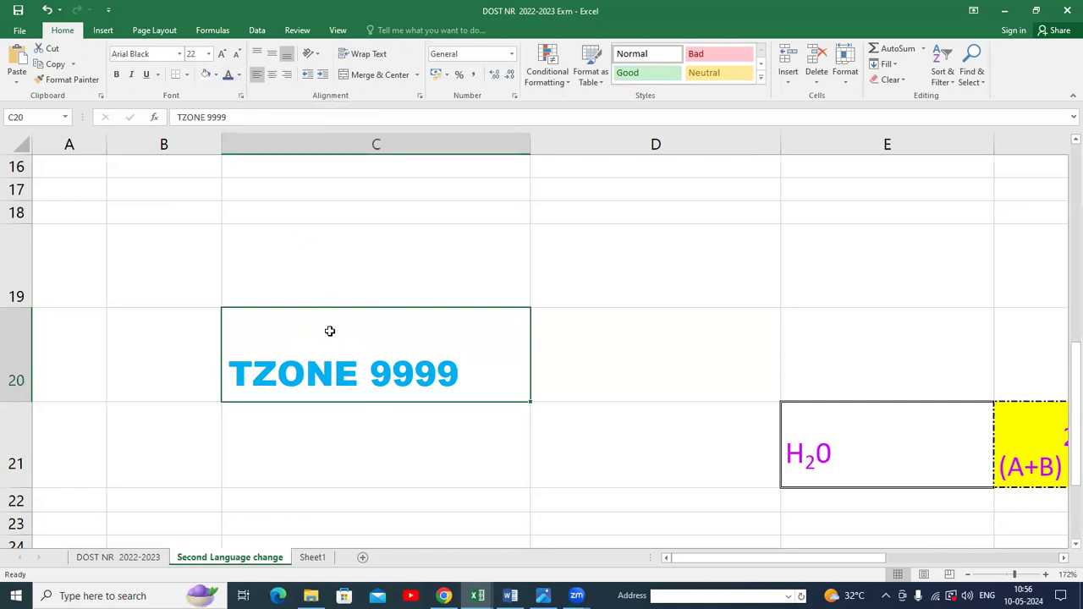
left_click(178, 54)
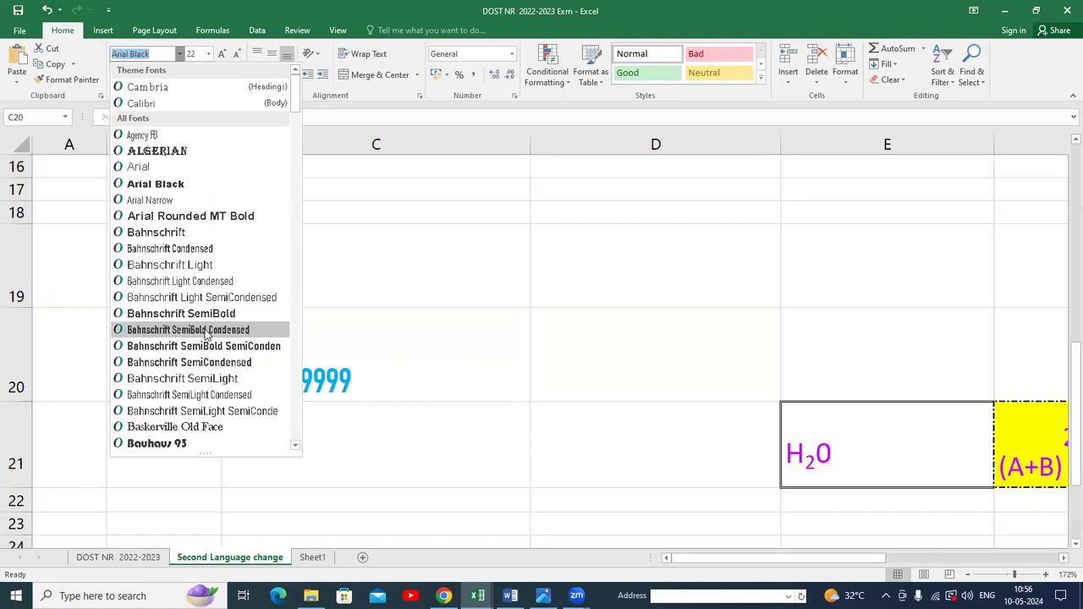
scroll(212, 360, "down", 1)
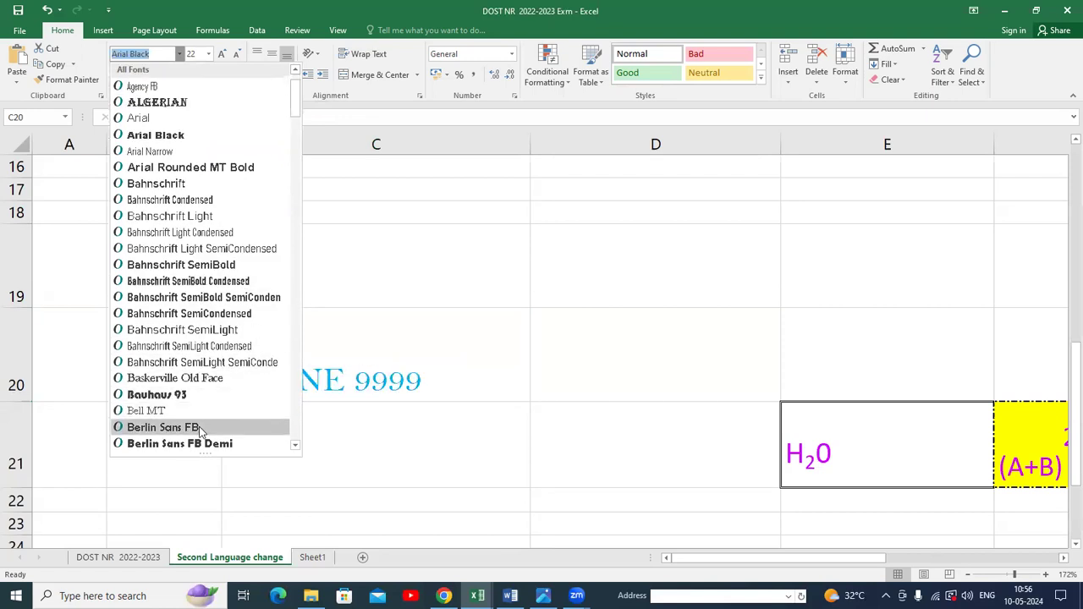
left_click(162, 427)
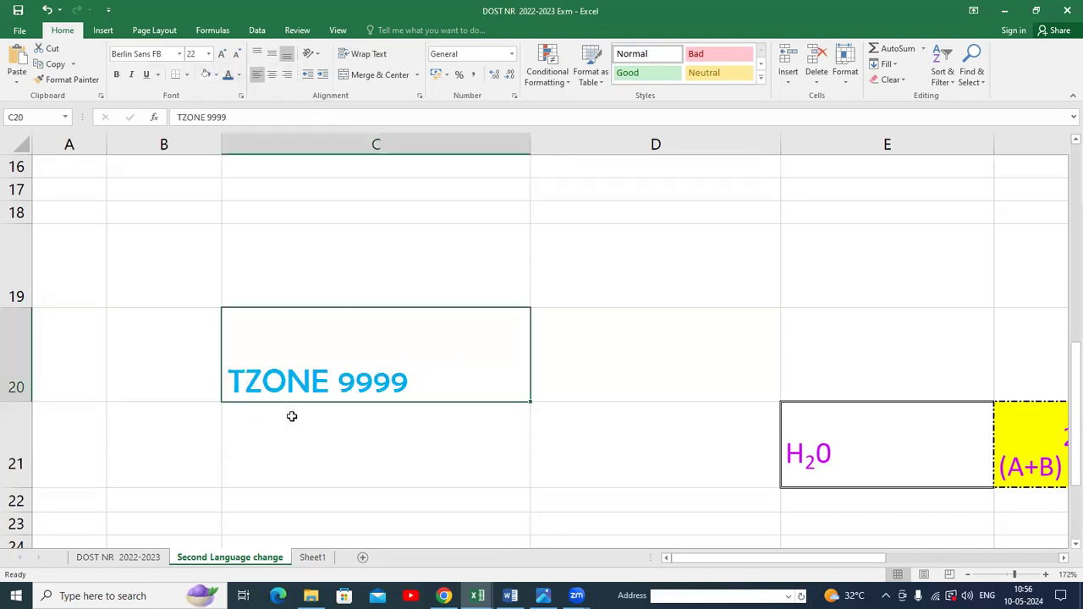
Insert a new column before column C on the Second Language change sheet.
left_click(180, 54)
scroll(152, 245, "down", 5)
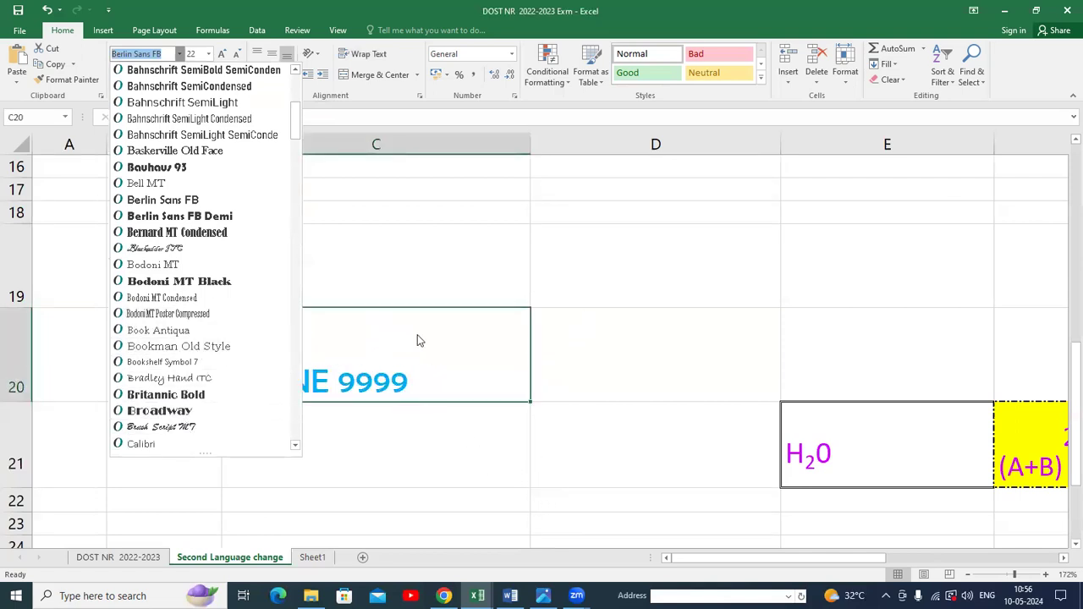
left_click(389, 139)
left_click(383, 145)
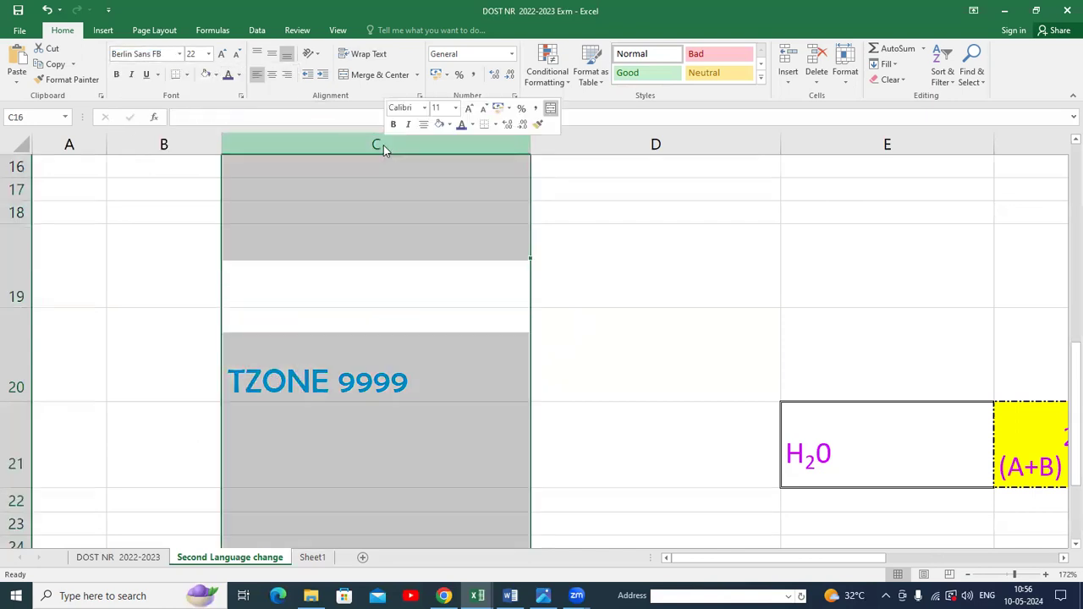
right_click(384, 145)
left_click(418, 144)
right_click(420, 146)
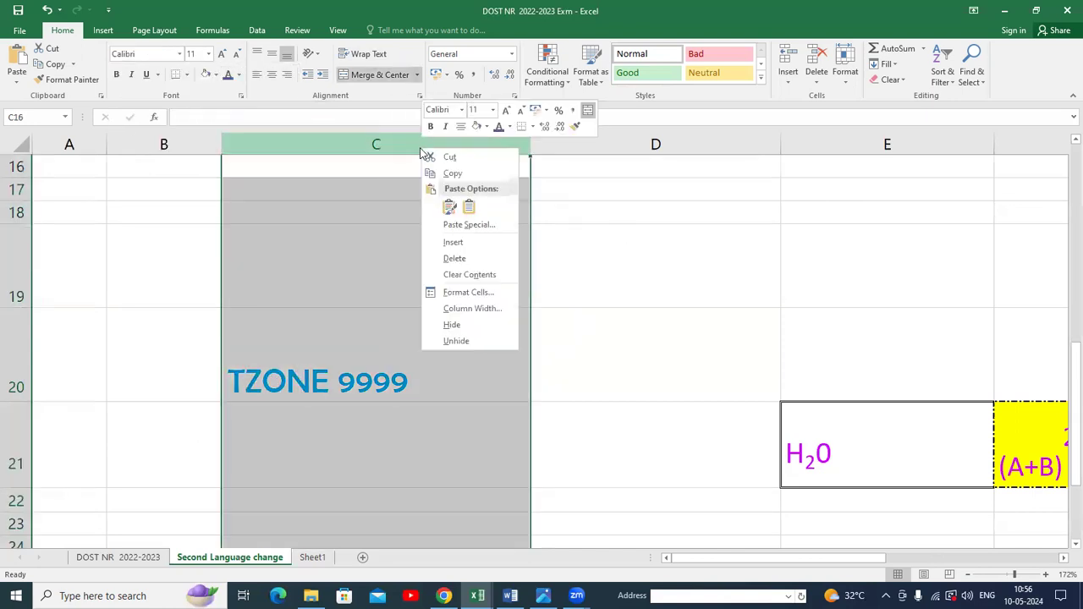
left_click(474, 243)
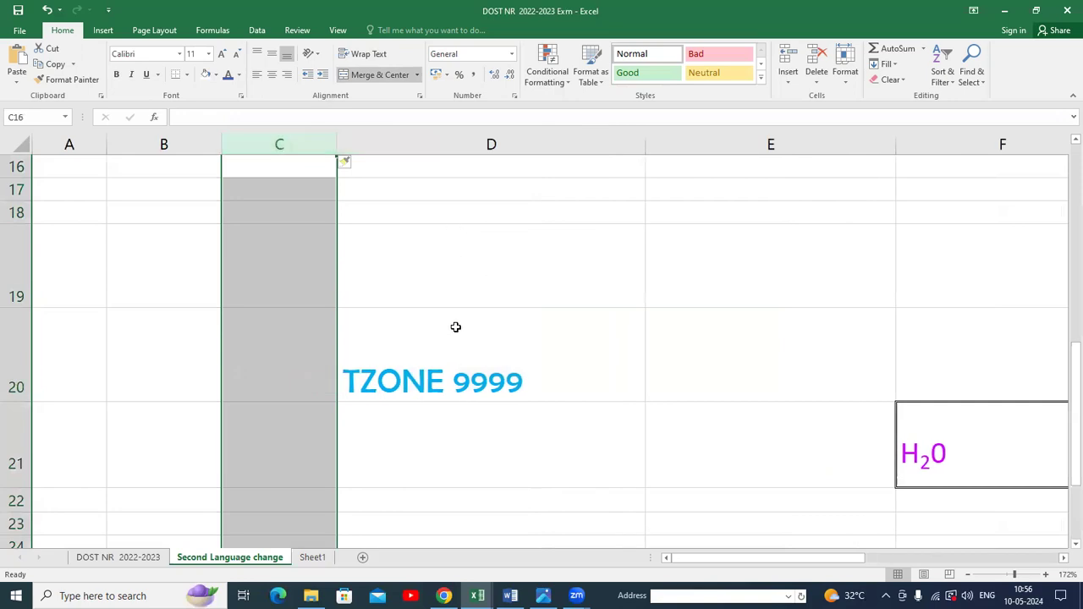
Set the font size of the TZONE 9999 text in cell D20 to 24 and return to the DOST NR 2022-2023 sheet.
left_click(179, 53)
left_click(511, 362)
left_click(494, 338)
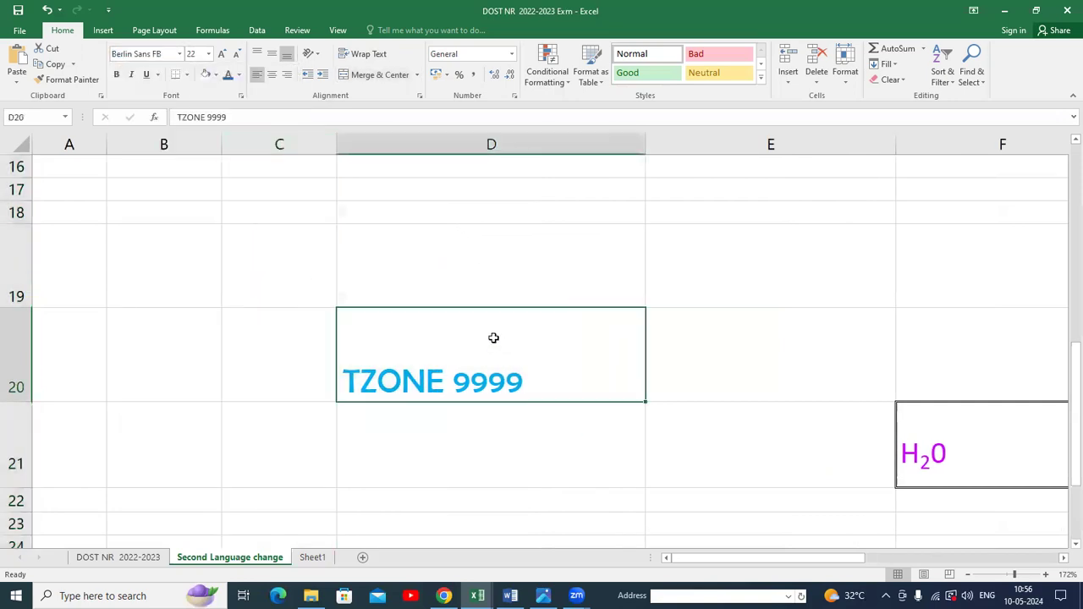
left_click(178, 53)
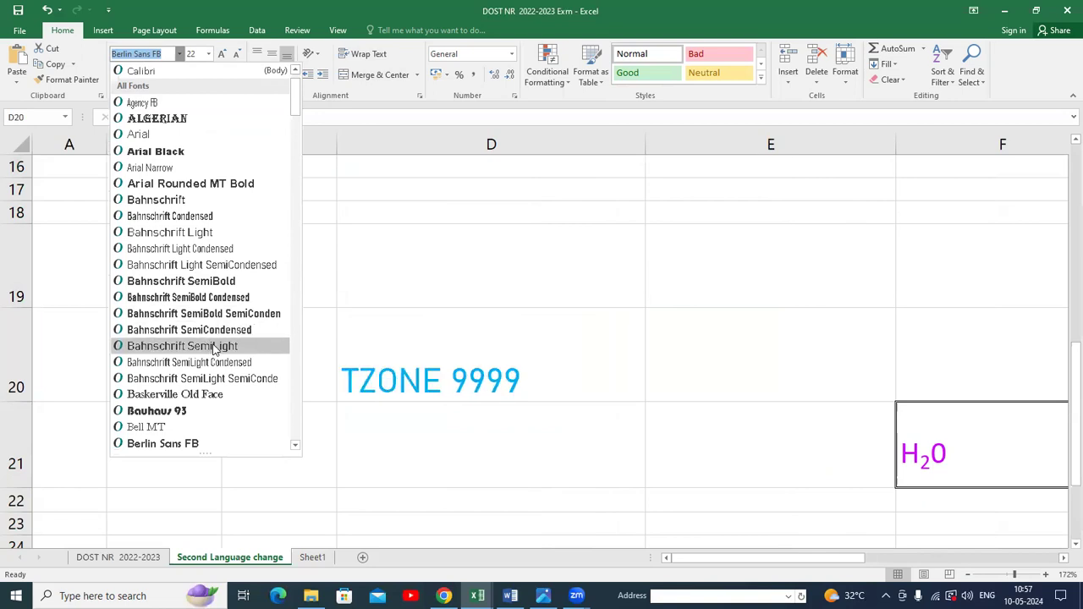
left_click(353, 159)
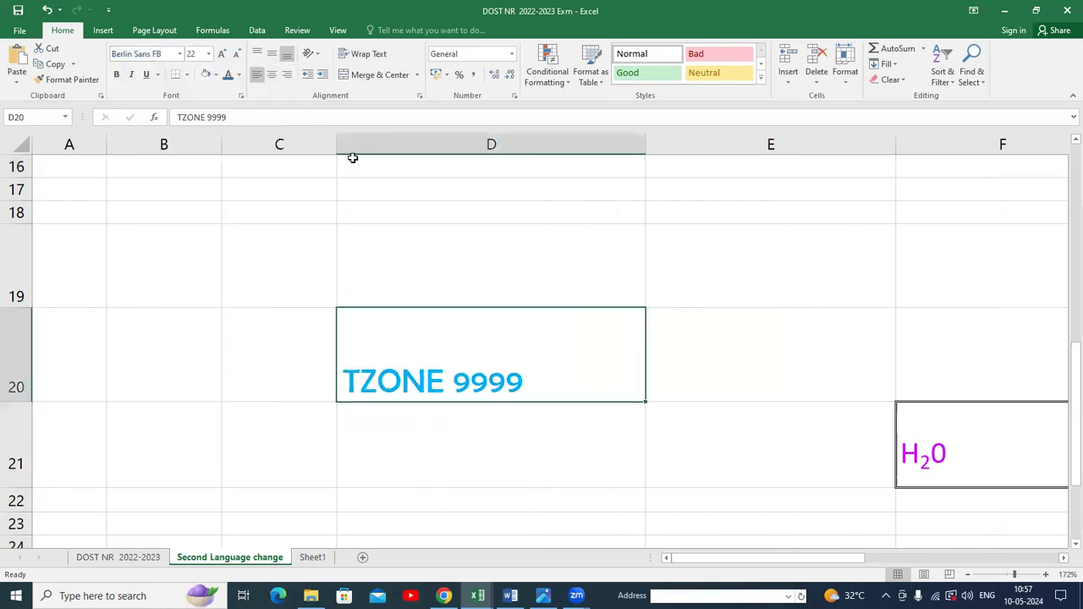
left_click(210, 54)
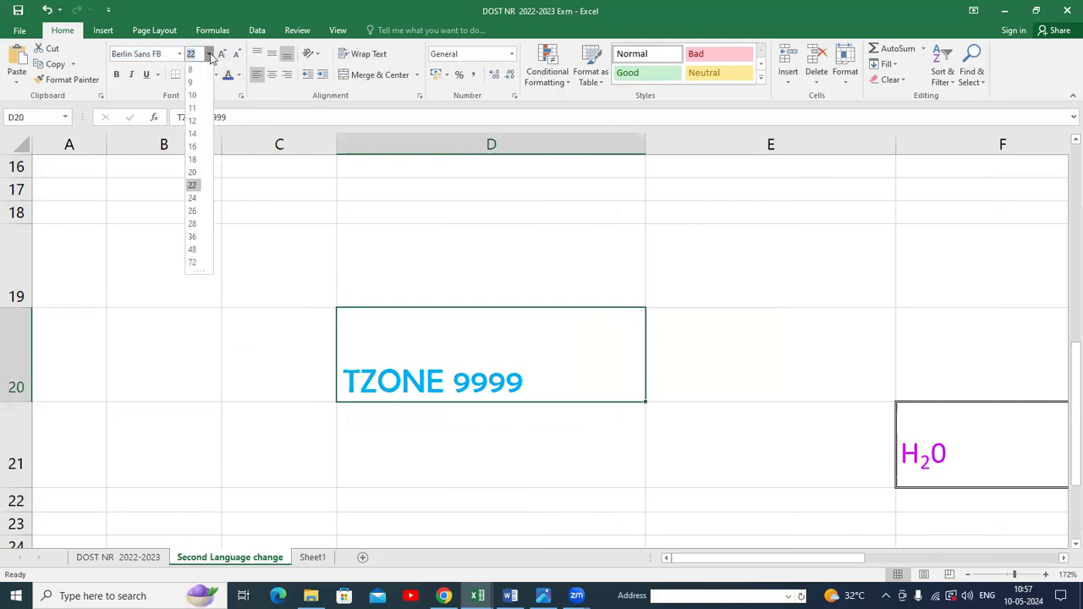
left_click(203, 69)
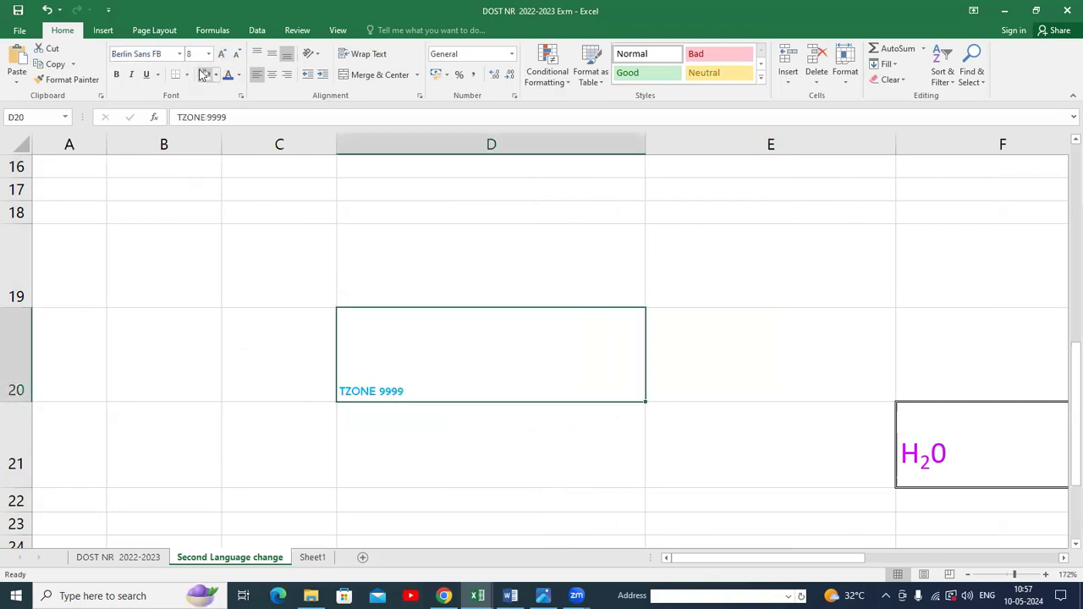
left_click(210, 54)
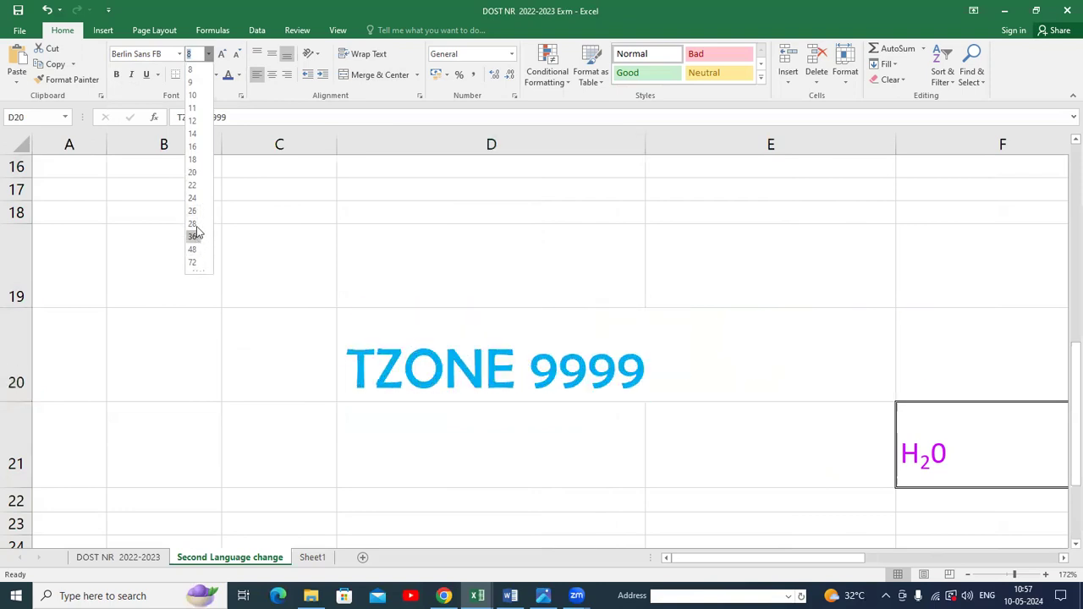
left_click(194, 198)
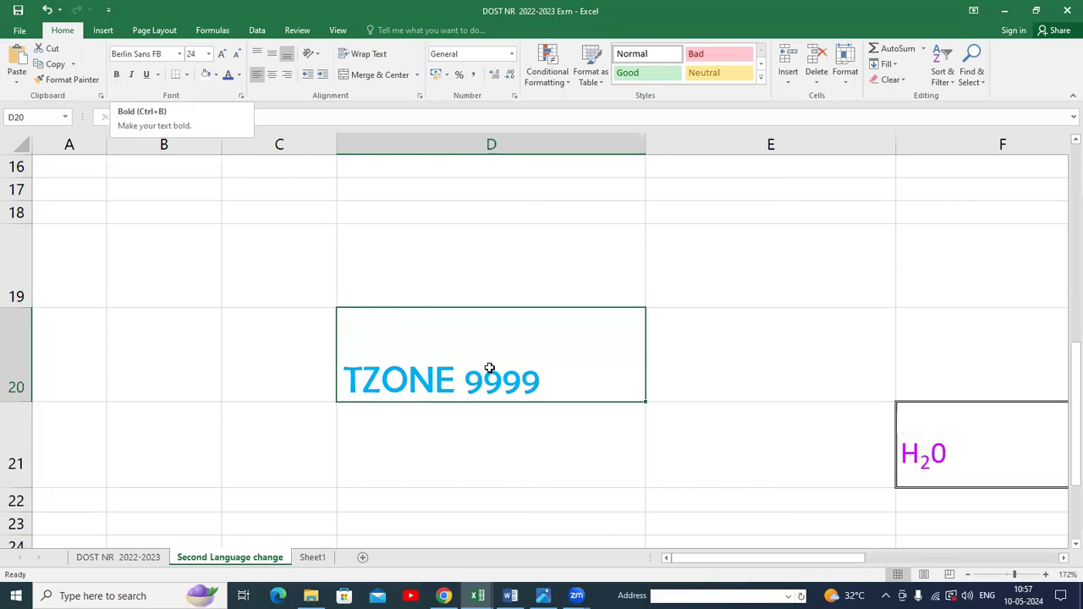
left_click(129, 560)
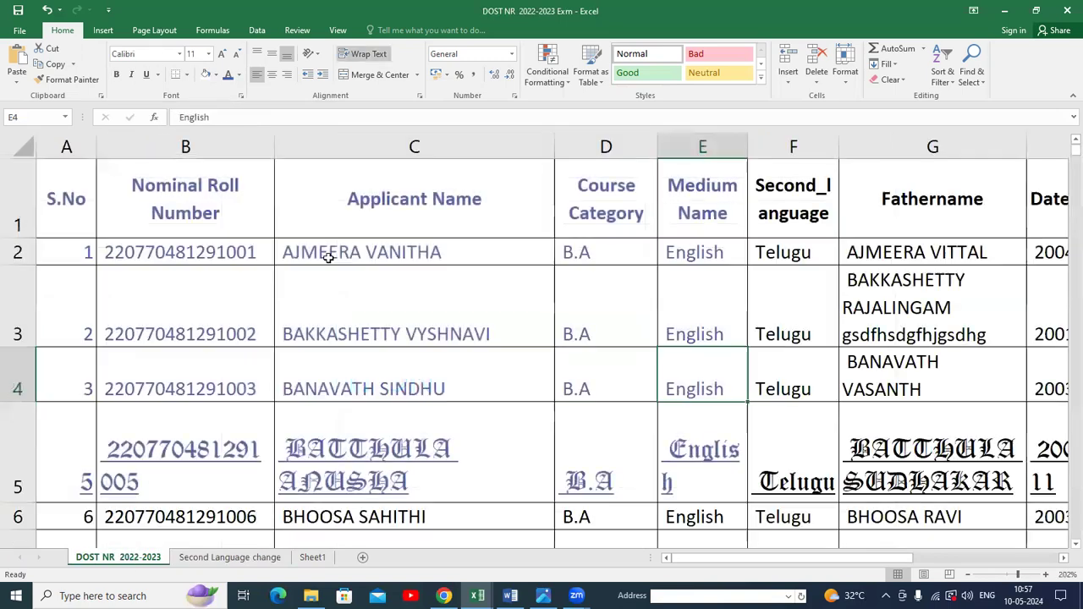
On the DOST NR 2022-2023 sheet, make cell C2 bold and italic, and italicize cell C3.
left_click(328, 252)
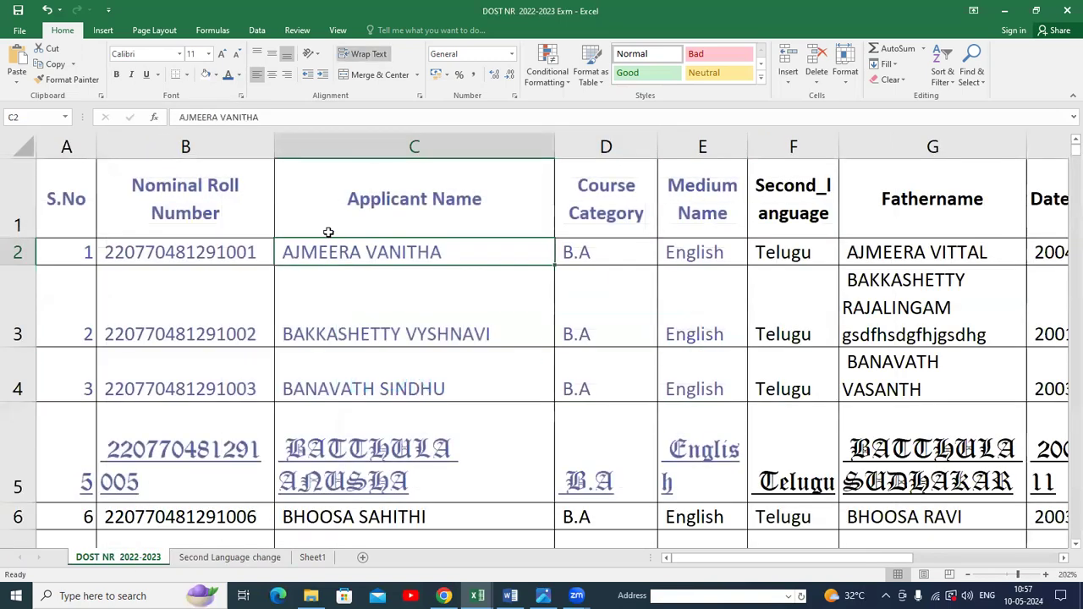
left_click(117, 75)
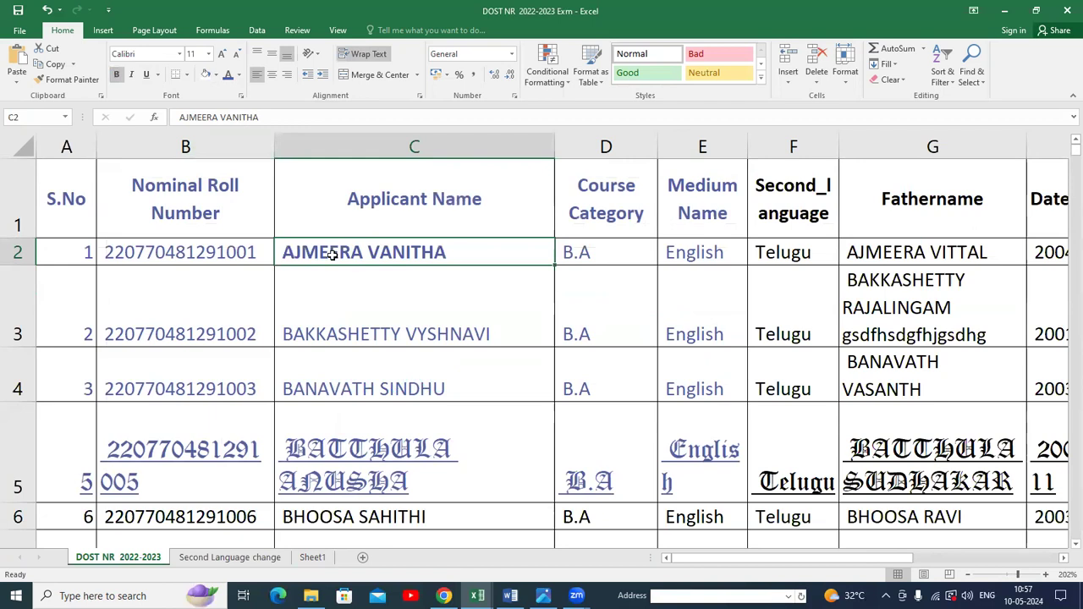
left_click(131, 76)
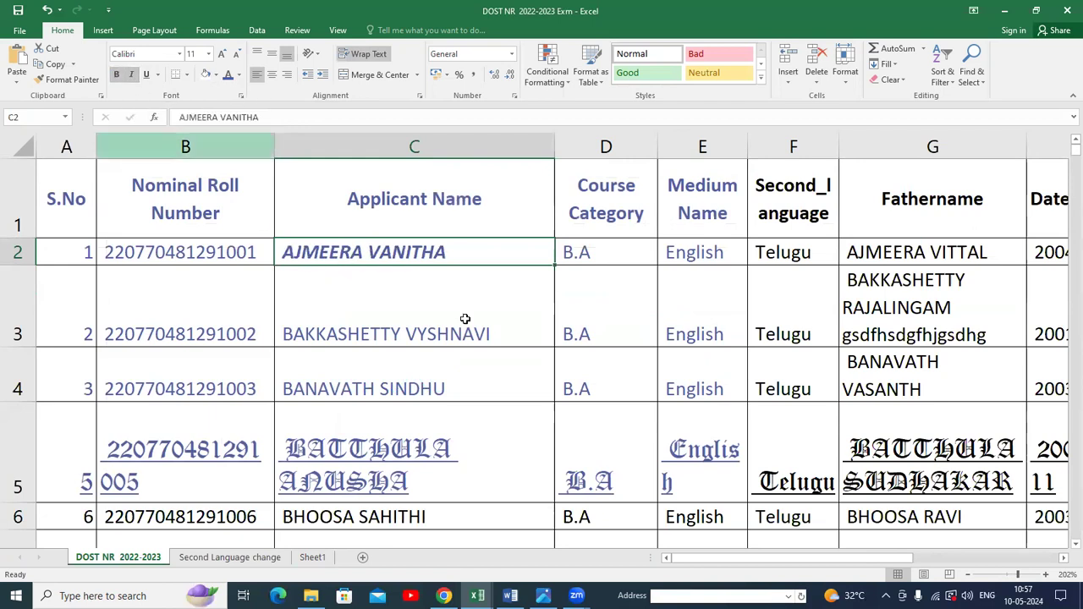
left_click(437, 331)
left_click(132, 77)
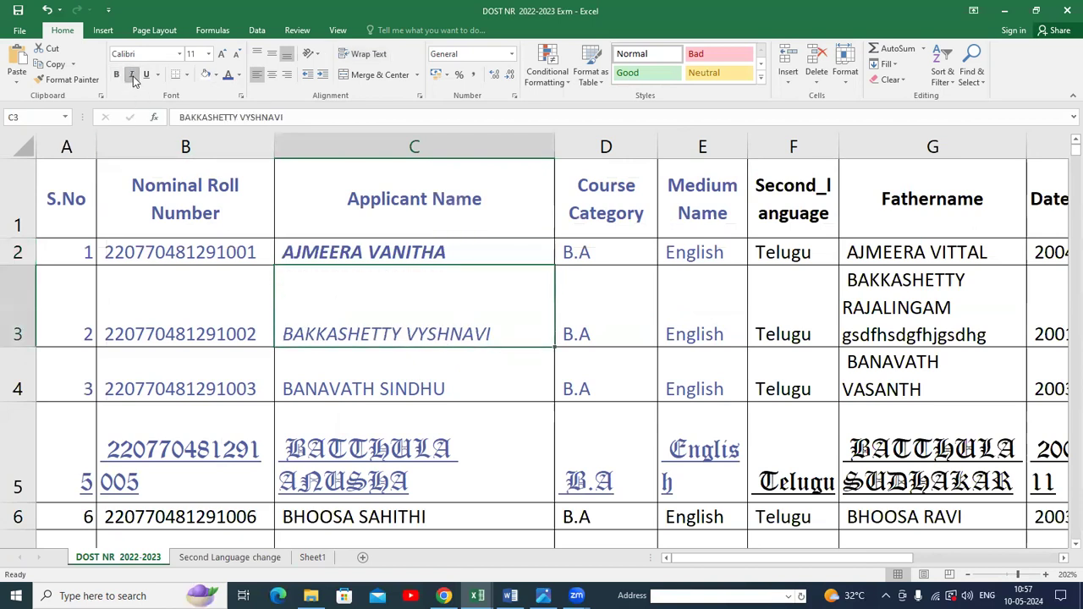
Underline the Applicant Name header in C1 and set its font colour to Automatic.
left_click(405, 216)
left_click(146, 74)
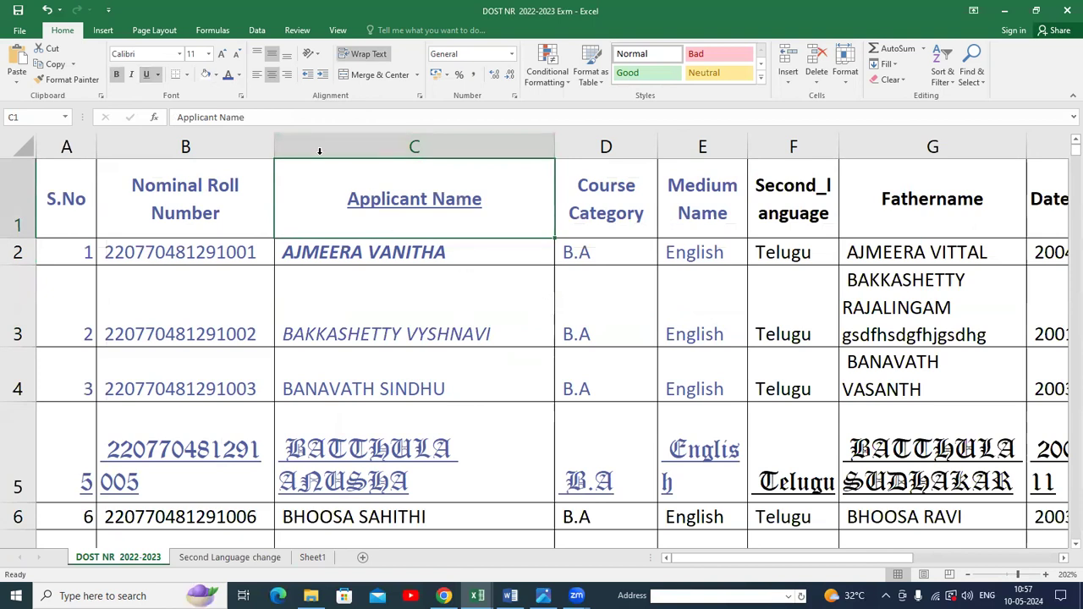
left_click(239, 75)
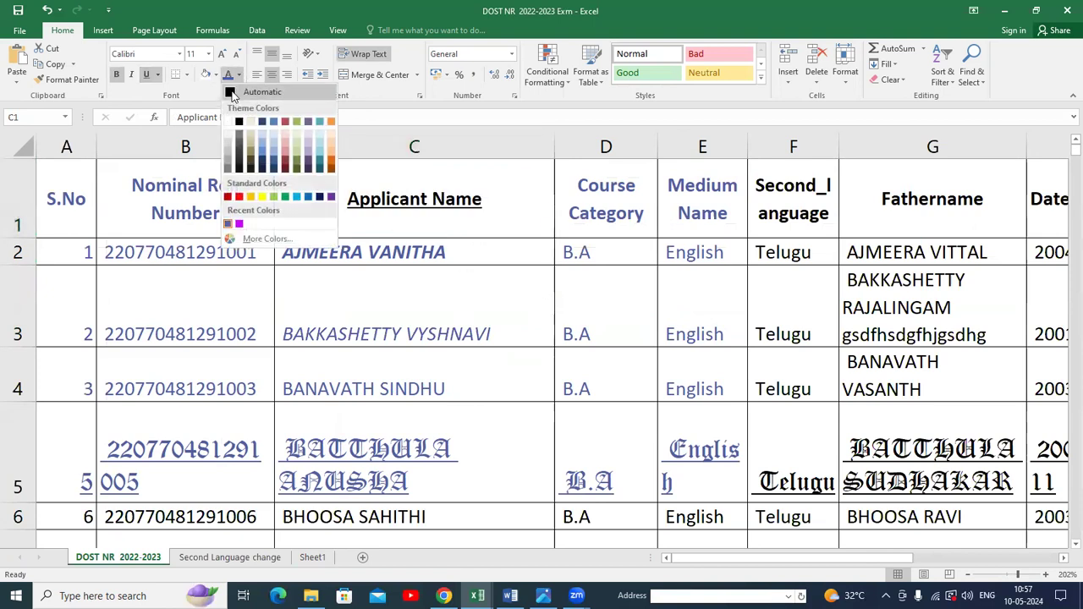
left_click(231, 94)
Increase the font size of the B.A entry in D3 to 16.
left_click(584, 285)
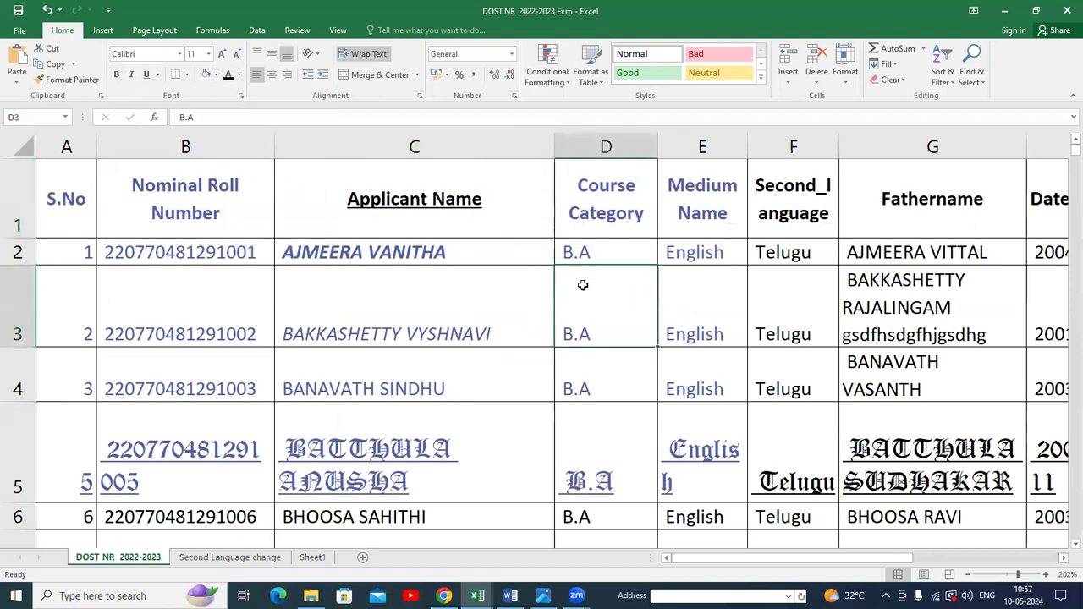
left_click(223, 54)
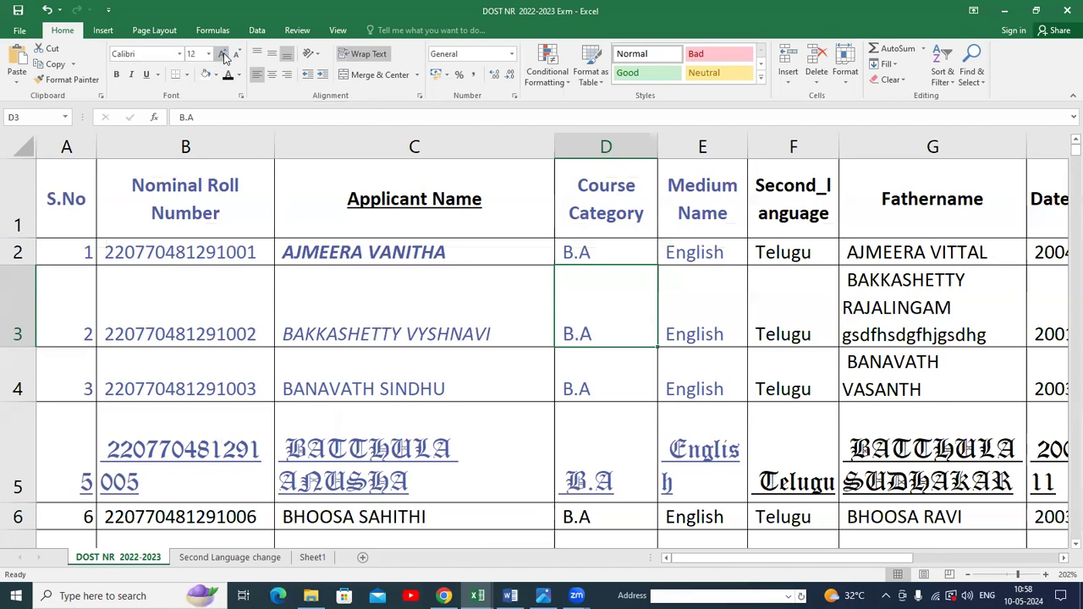
left_click(222, 54)
left_click(223, 54)
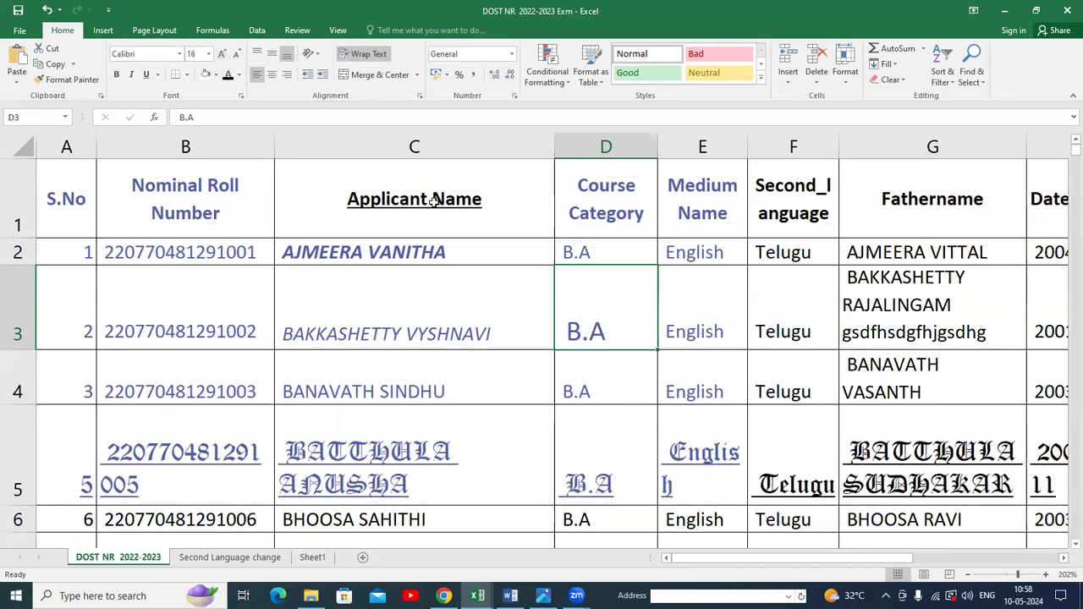
Enlarge the Applicant Name header's font in C1 to 22, then decrease it by two size steps.
left_click(323, 166)
left_click(222, 54)
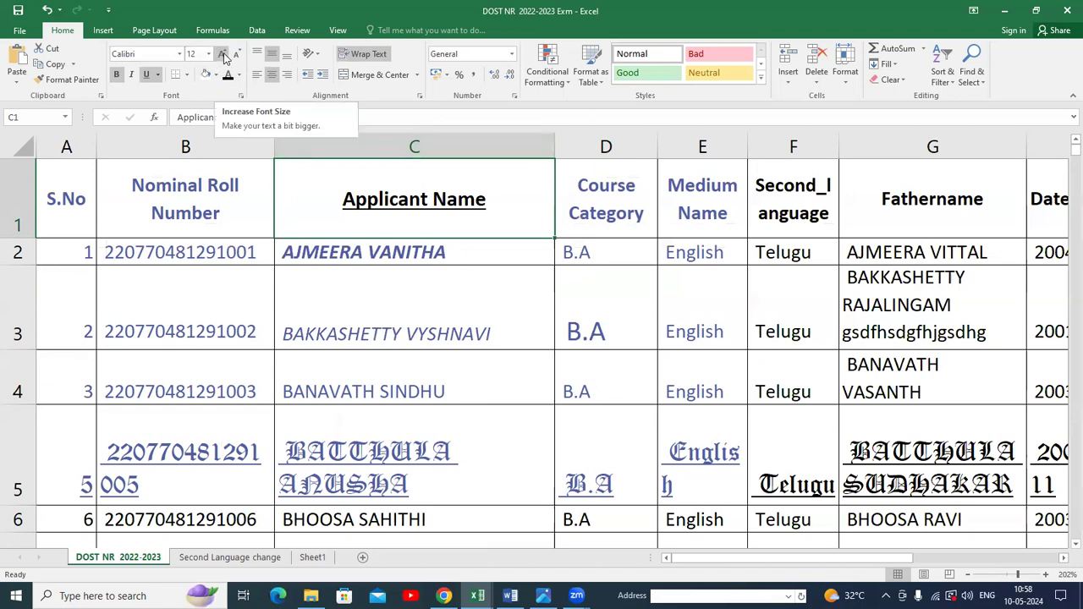
left_click(344, 298)
left_click(324, 212)
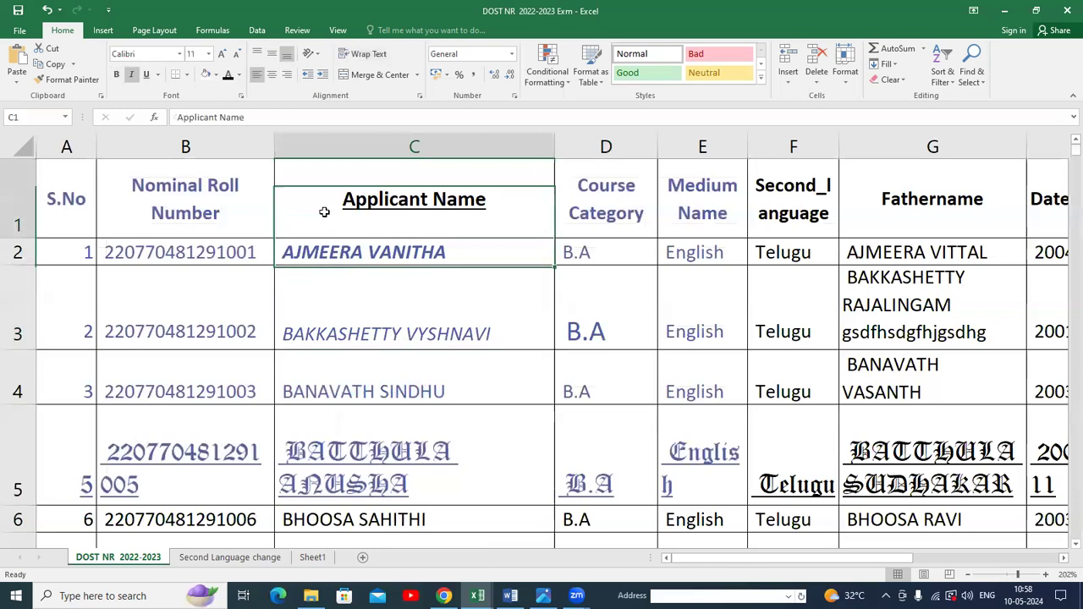
left_click(222, 54)
left_click(222, 54)
left_click(222, 54)
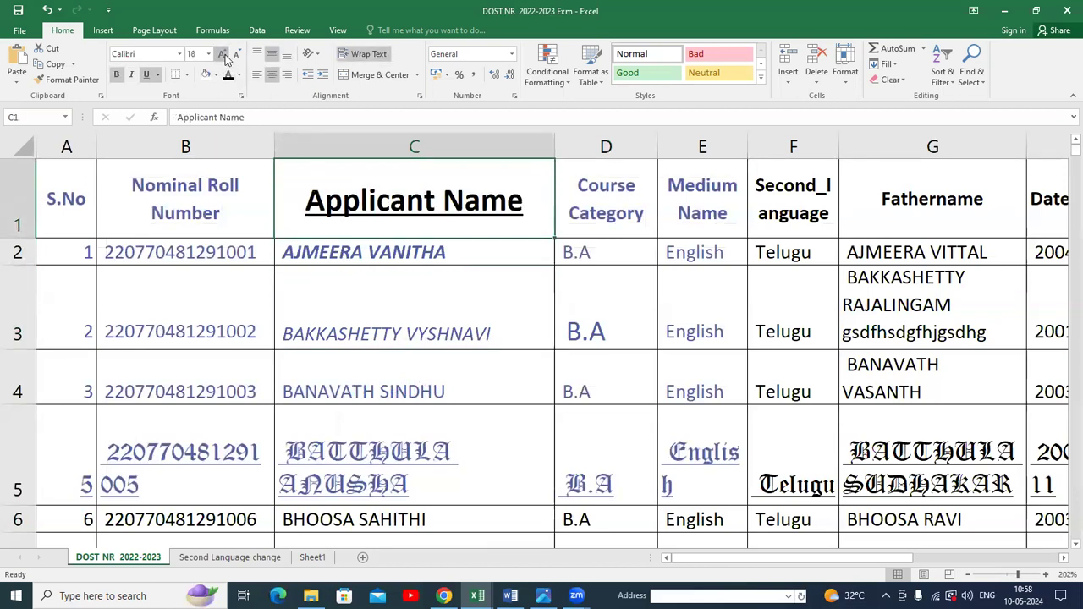
left_click(223, 54)
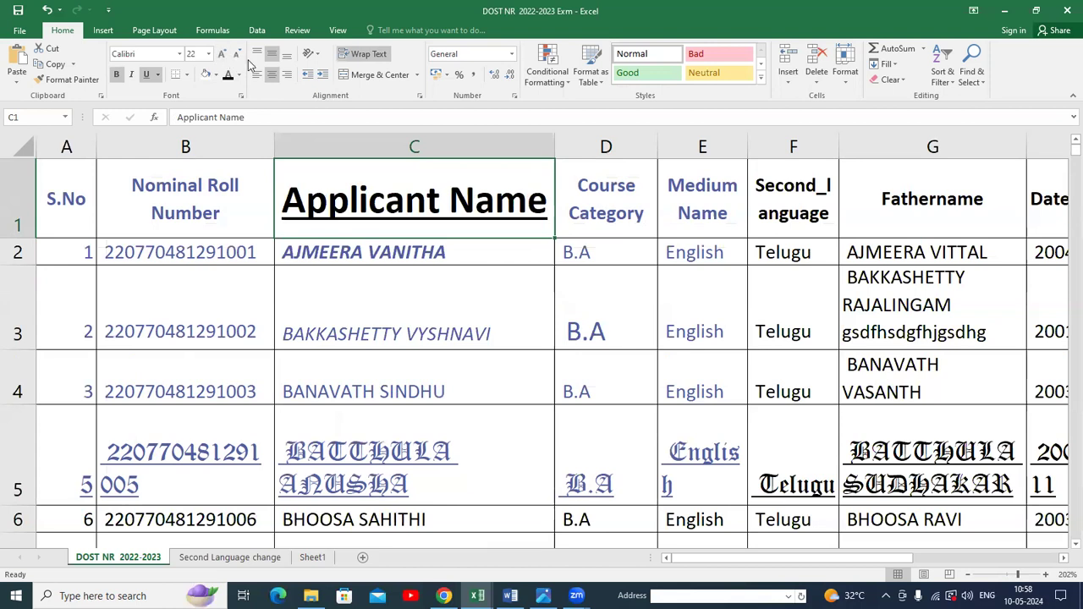
left_click(238, 56)
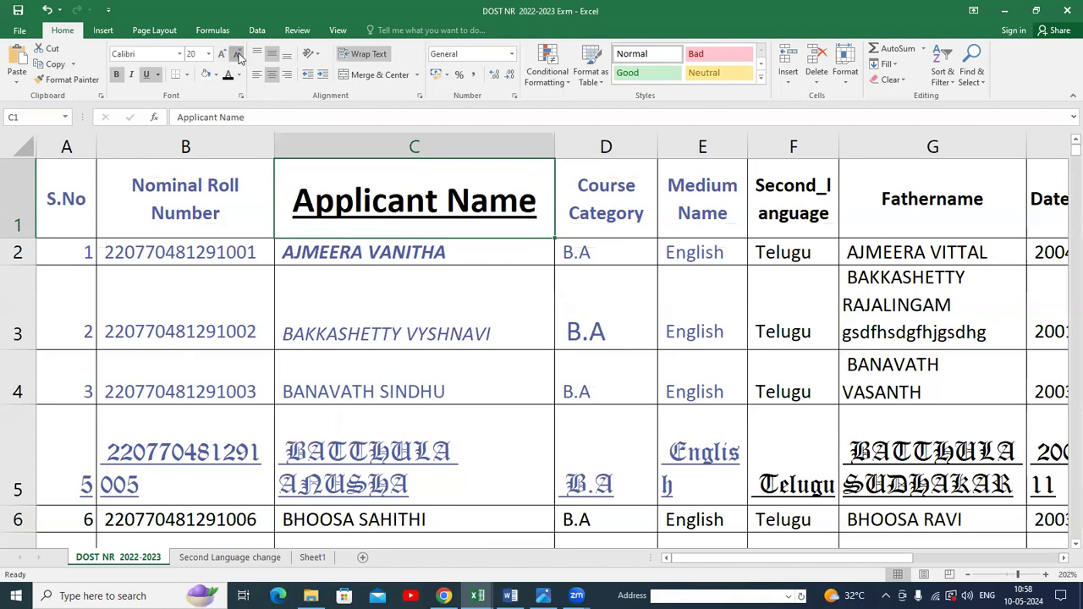
left_click(239, 56)
Switch to the Second Language change sheet and apply All Borders to the TZONE 9999 cell D20.
left_click(614, 416)
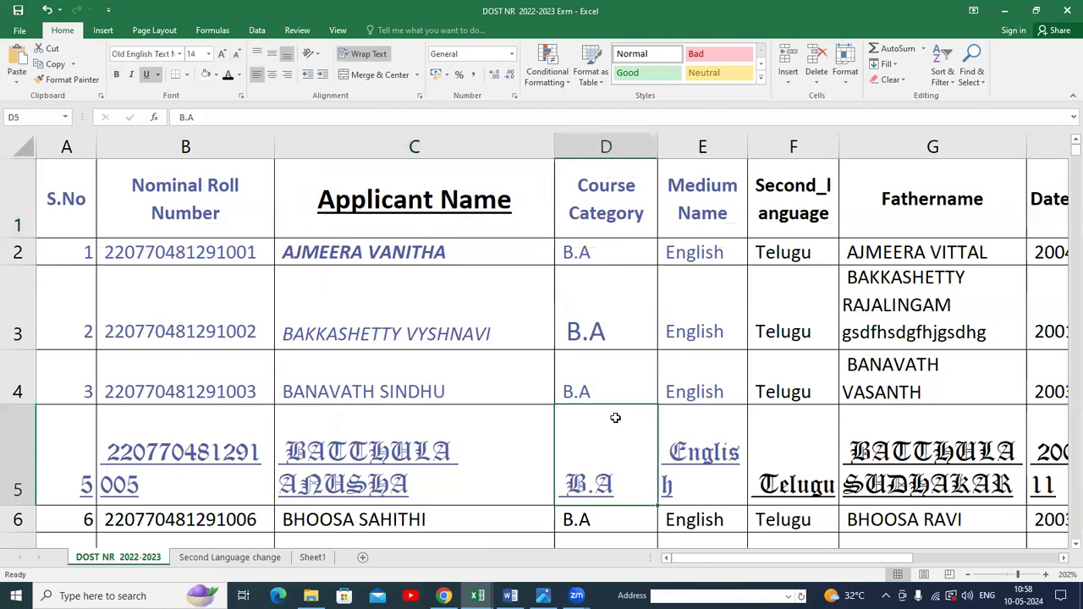
scroll(406, 437, "down", 7)
scroll(409, 464, "up", 4)
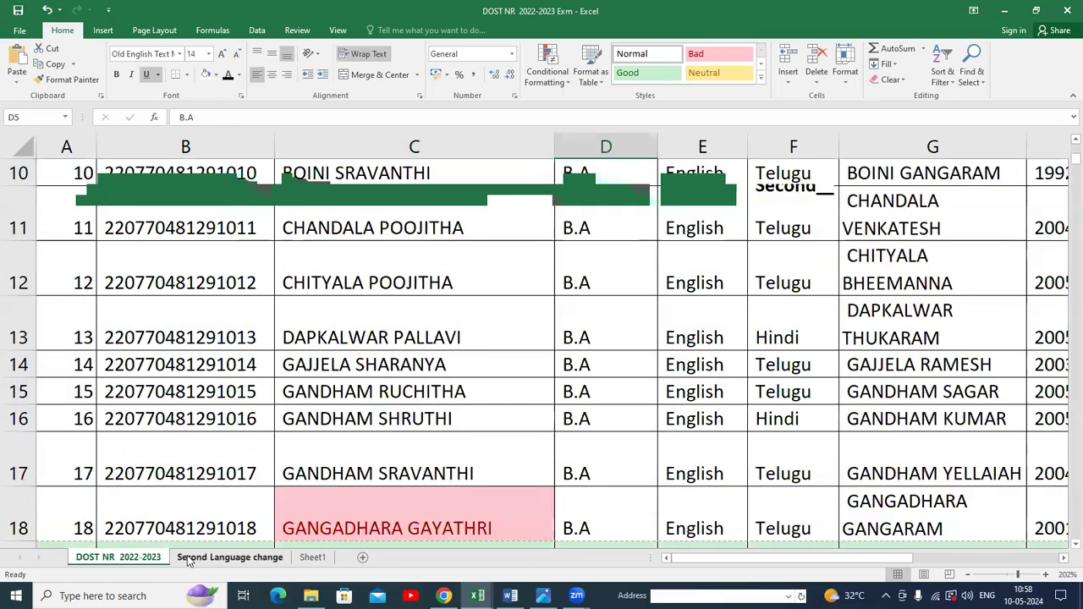
left_click(191, 559)
scroll(364, 406, "down", 3)
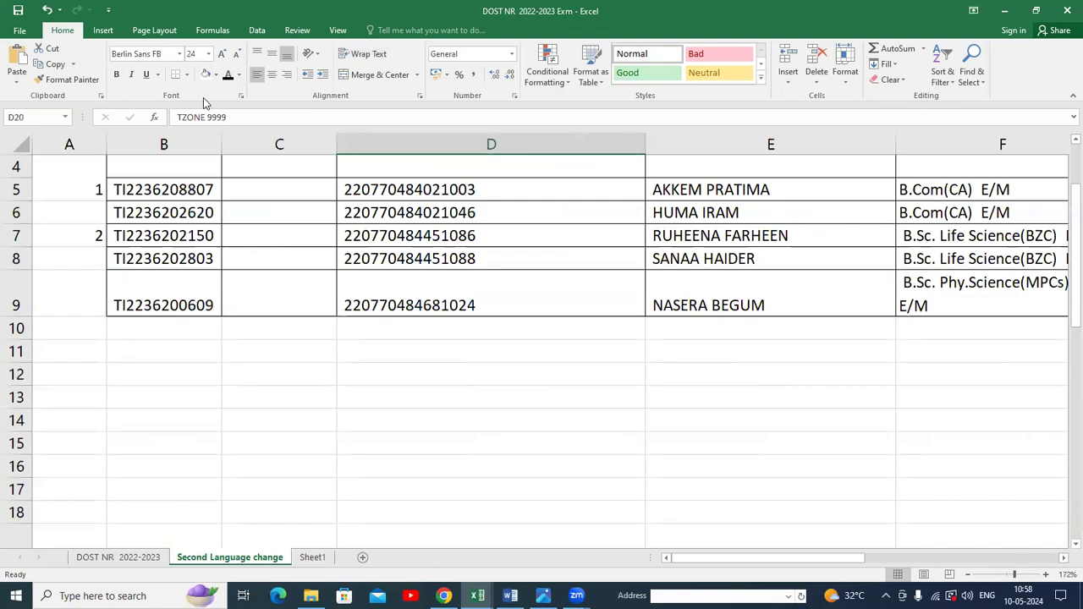
left_click(187, 74)
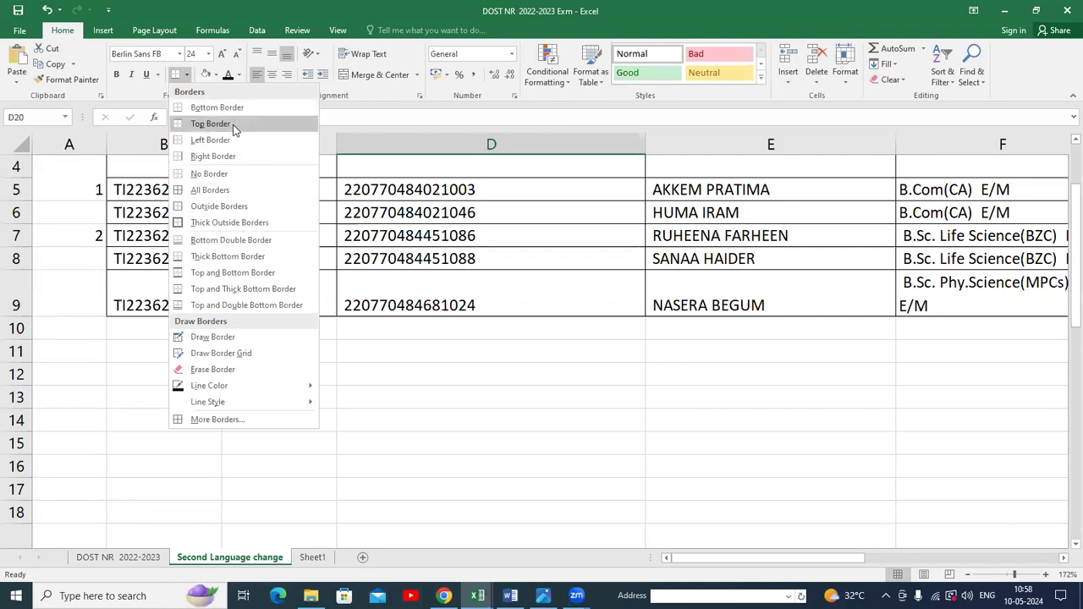
scroll(438, 417, "down", 7)
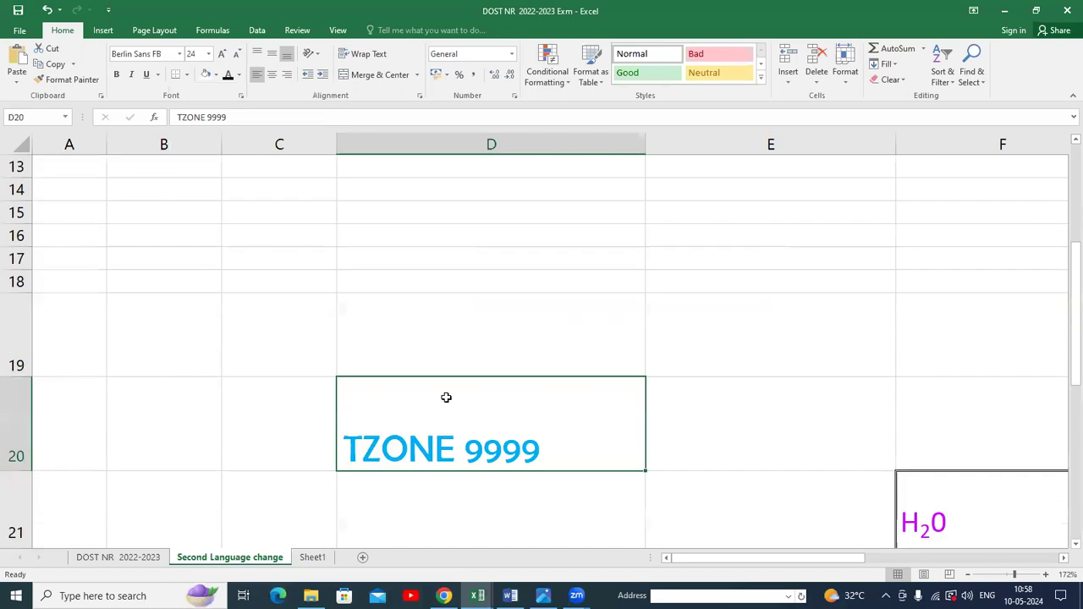
scroll(445, 357, "up", 4)
key("Left")
left_click(382, 418)
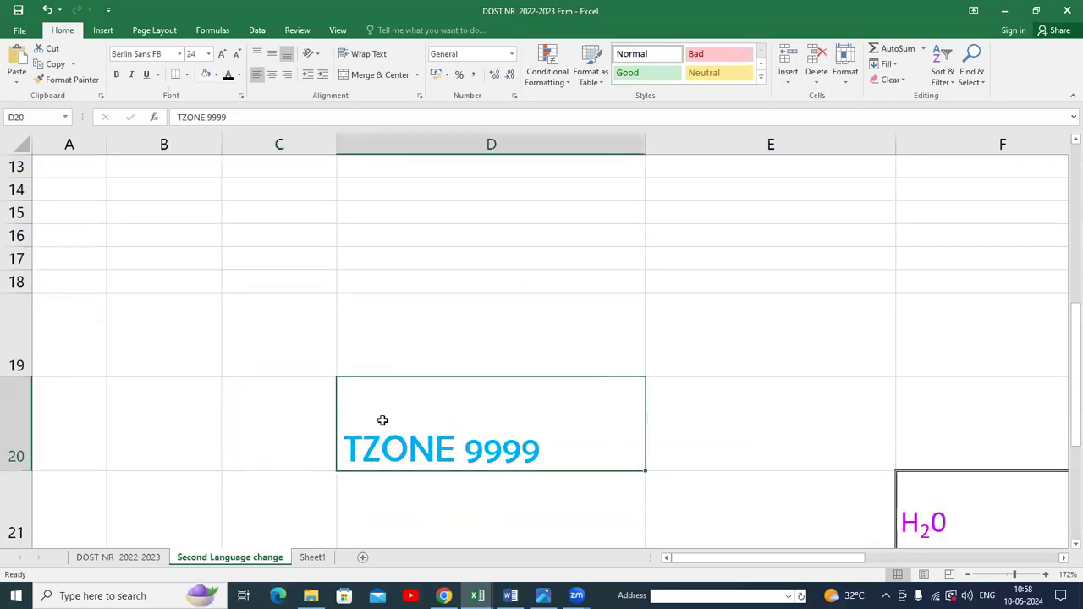
left_click(187, 75)
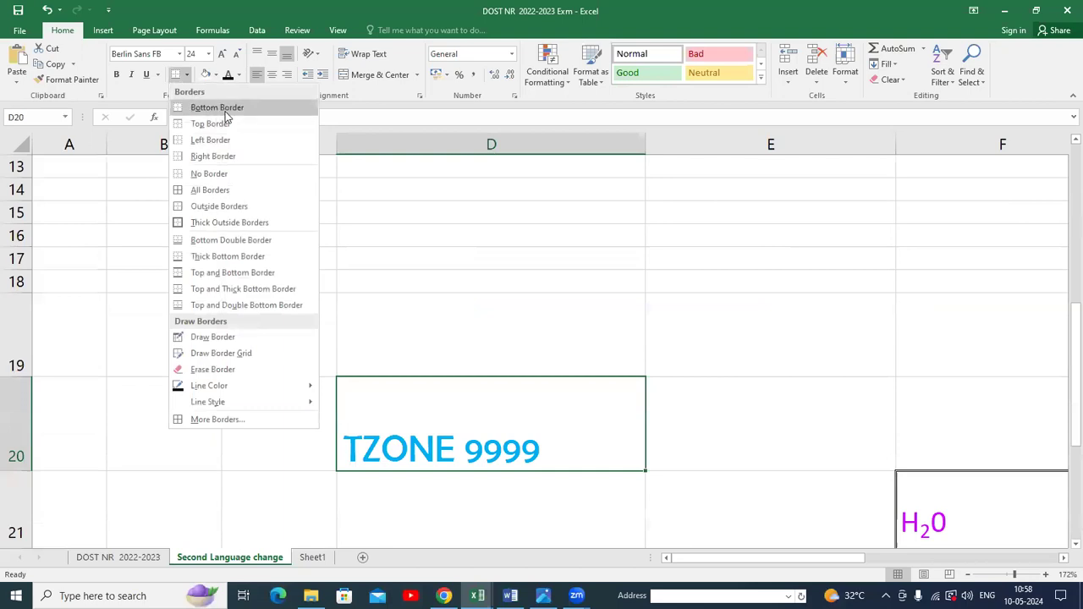
left_click(223, 192)
Choose the standard red as the border line colour.
left_click(804, 467)
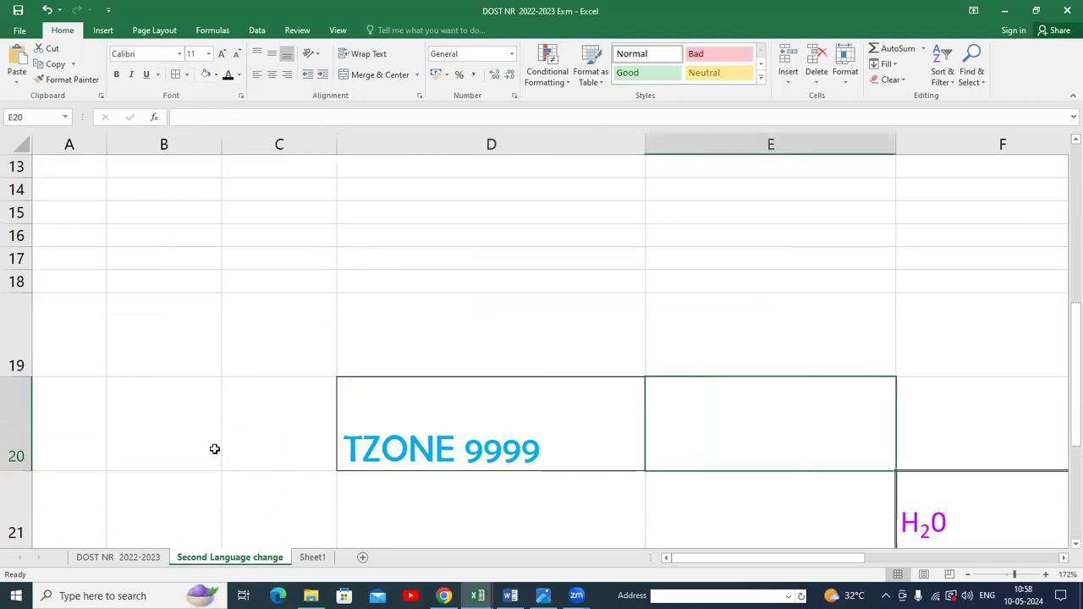
left_click(412, 308)
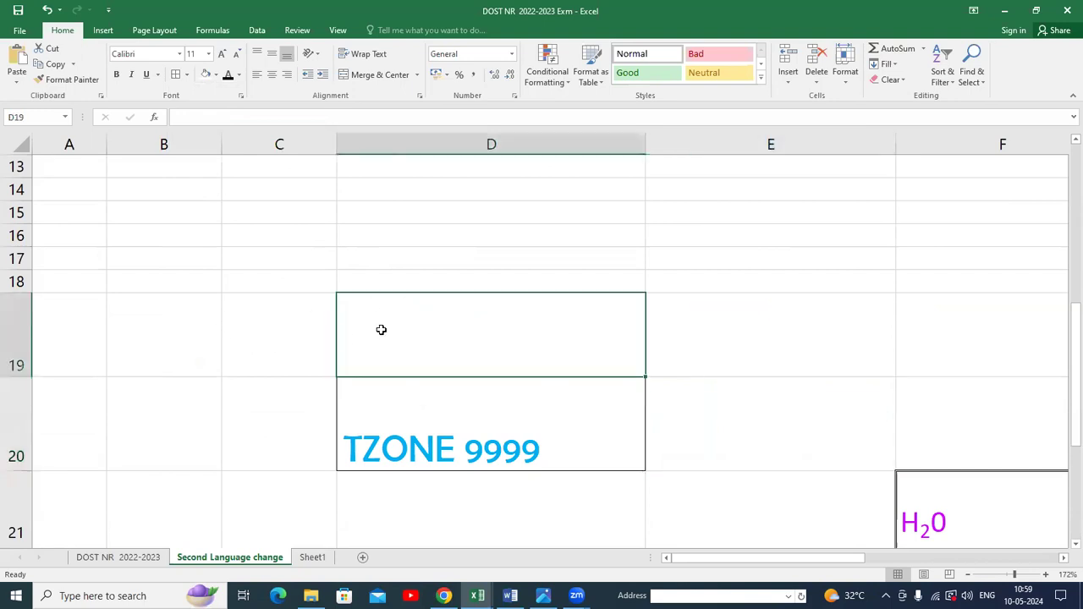
left_click(234, 404)
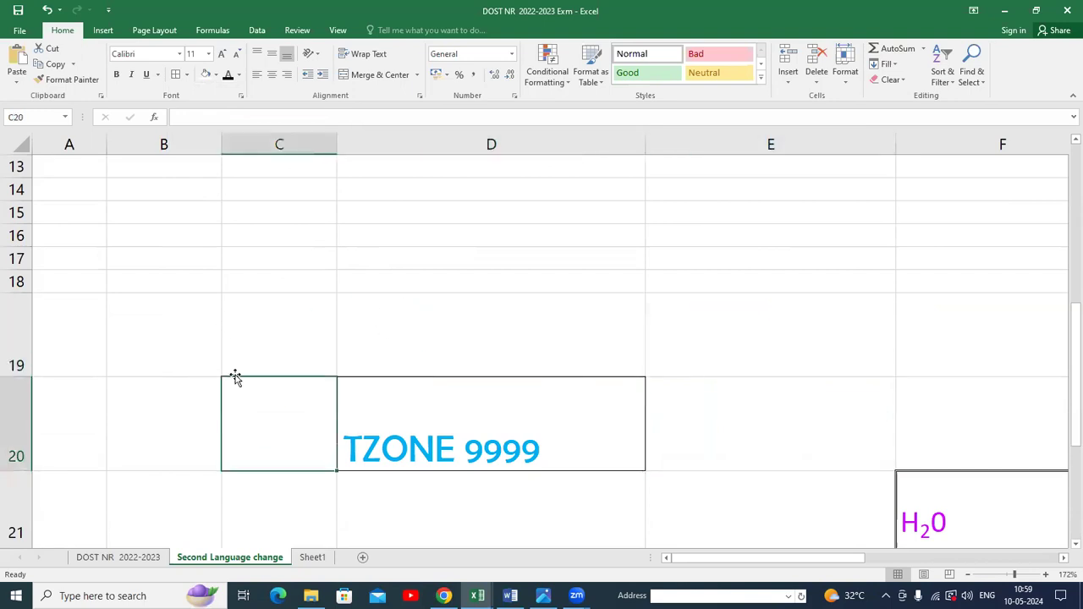
left_click(354, 334)
left_click(356, 399)
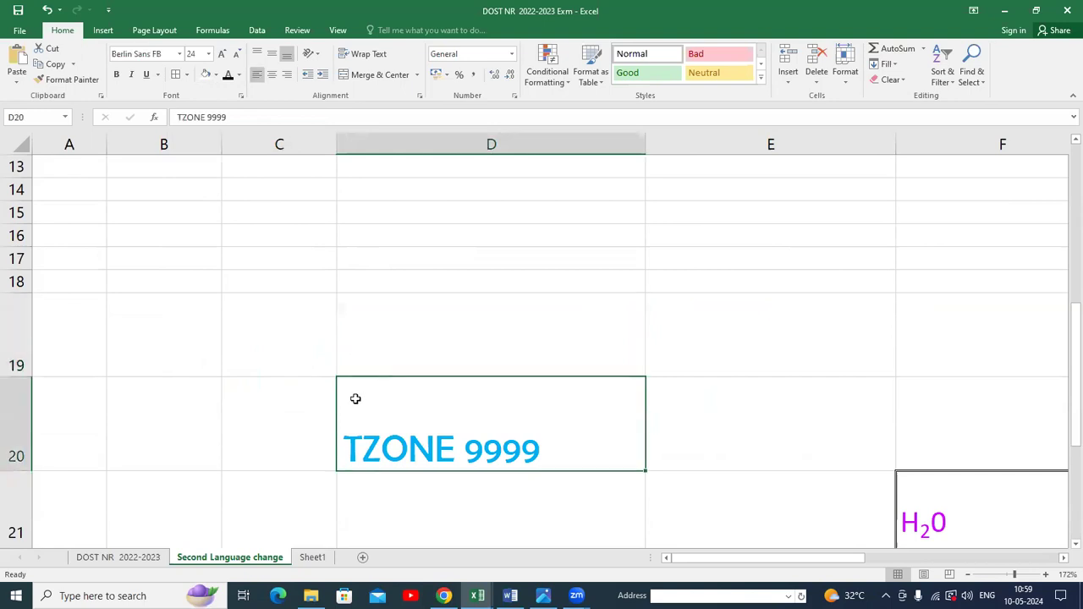
left_click(188, 74)
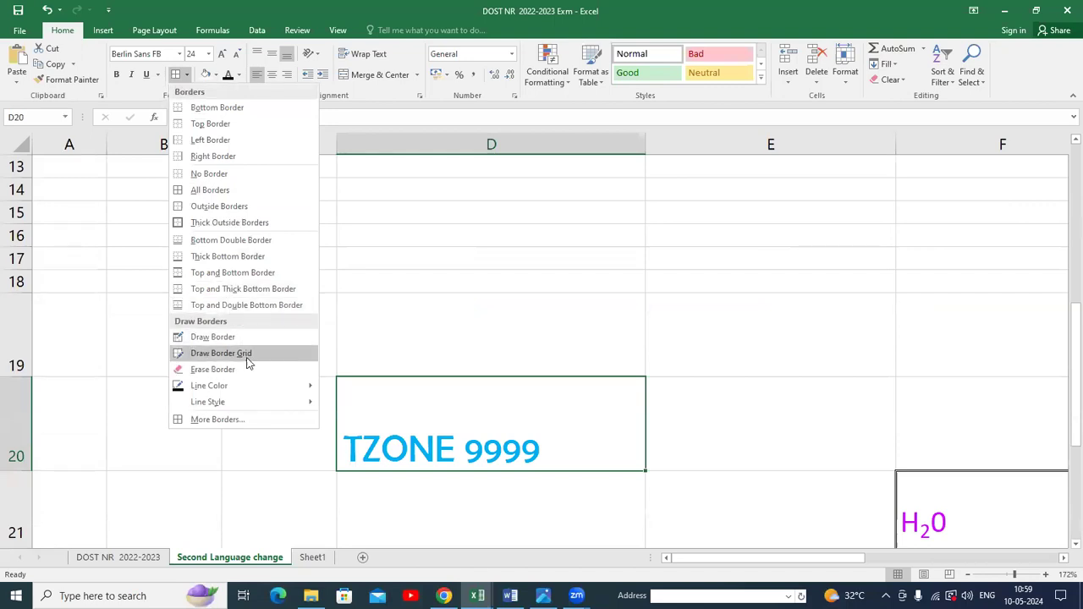
mouse_move(246, 385)
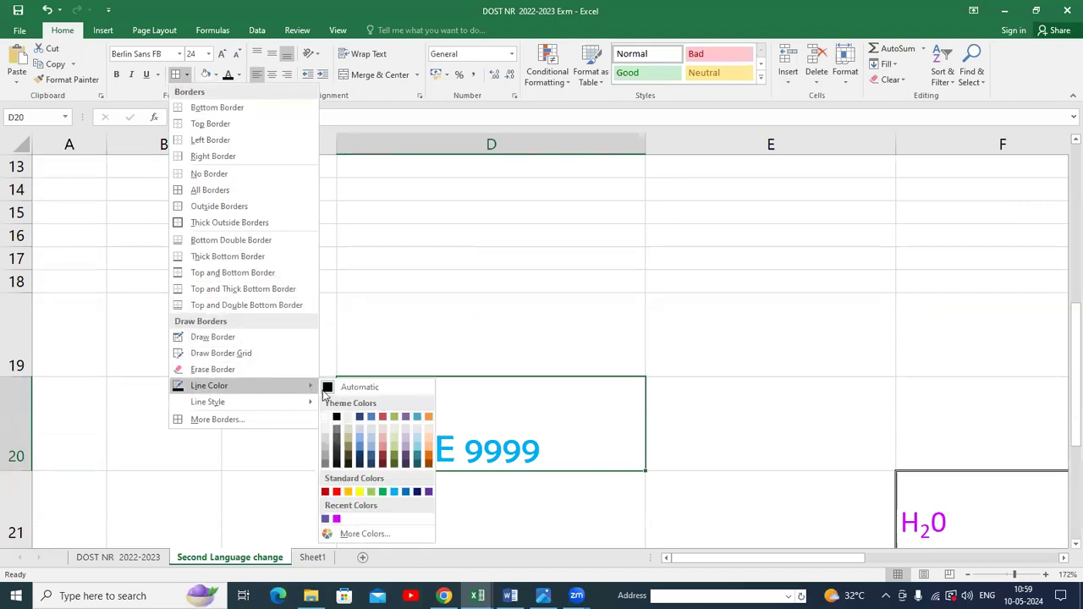
left_click(336, 493)
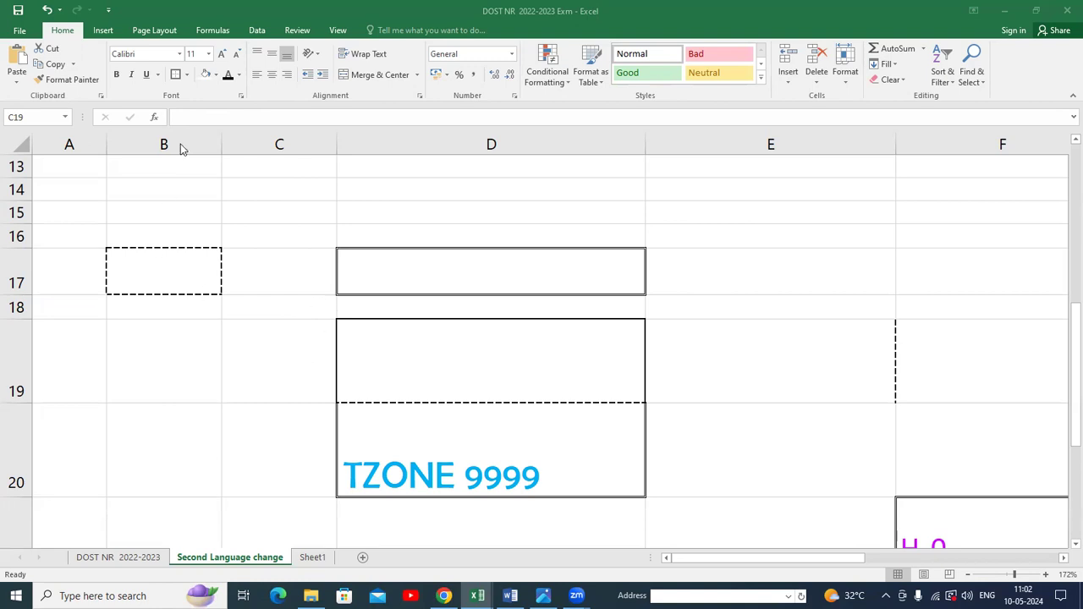
Remove the borders from cells C19 and D17 with No Border.
left_click(189, 77)
left_click(187, 76)
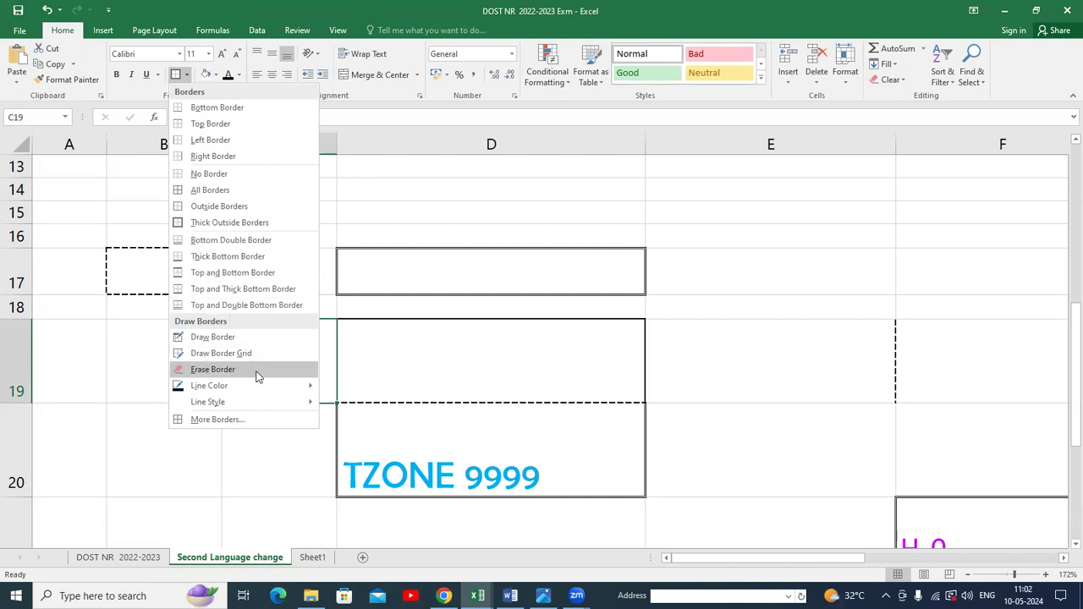
left_click(217, 175)
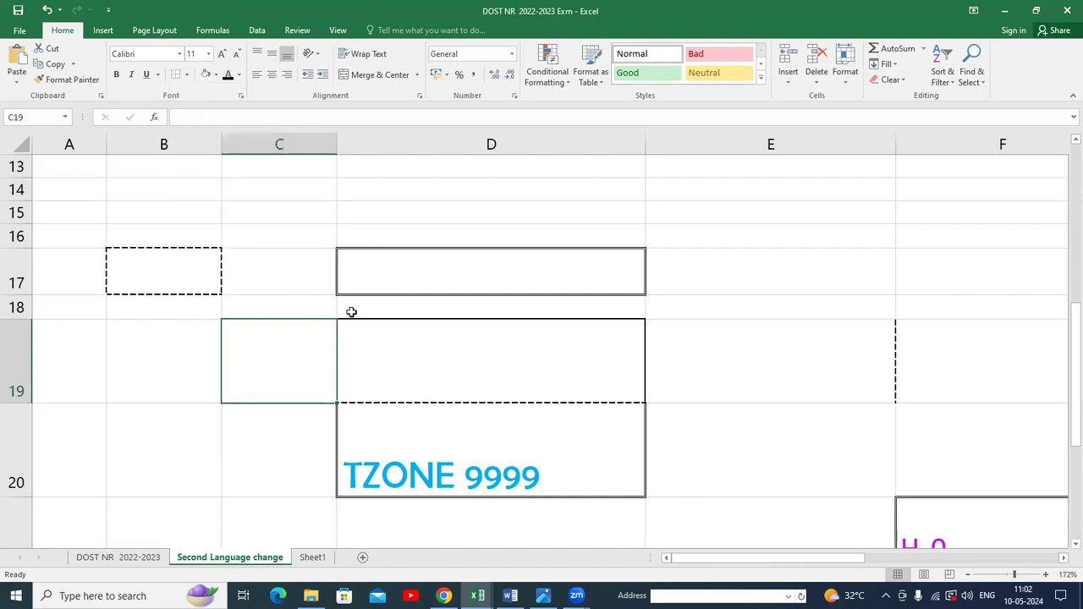
left_click(375, 271)
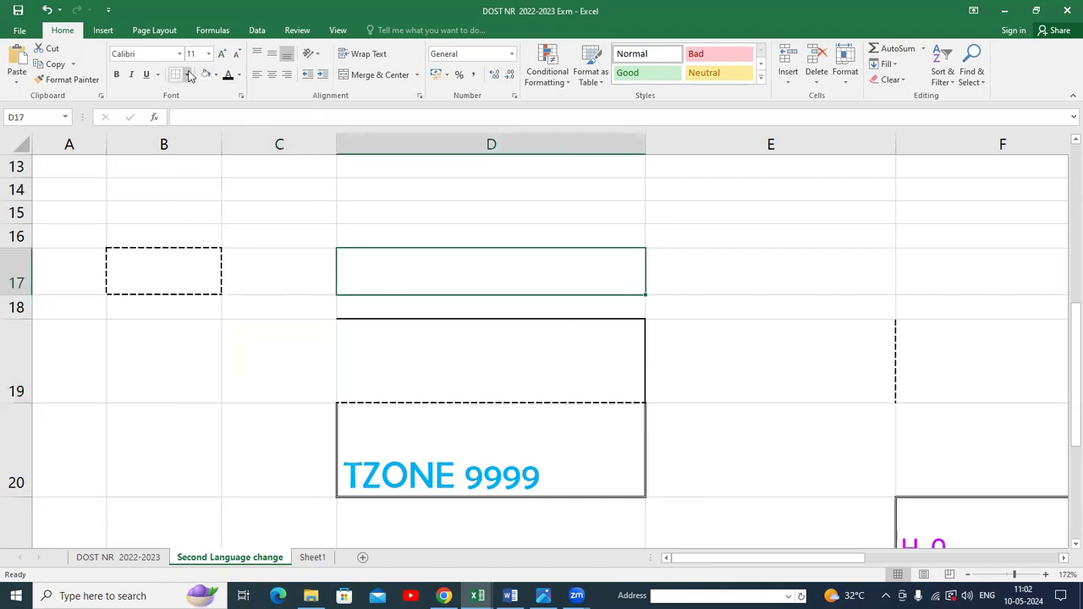
left_click(191, 76)
left_click(205, 170)
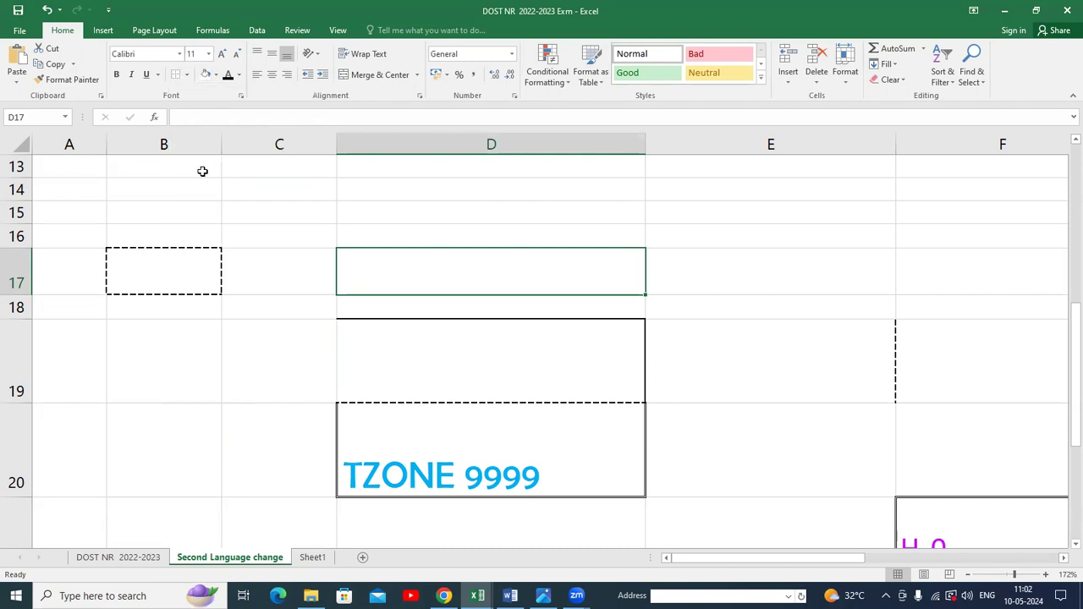
left_click(255, 345)
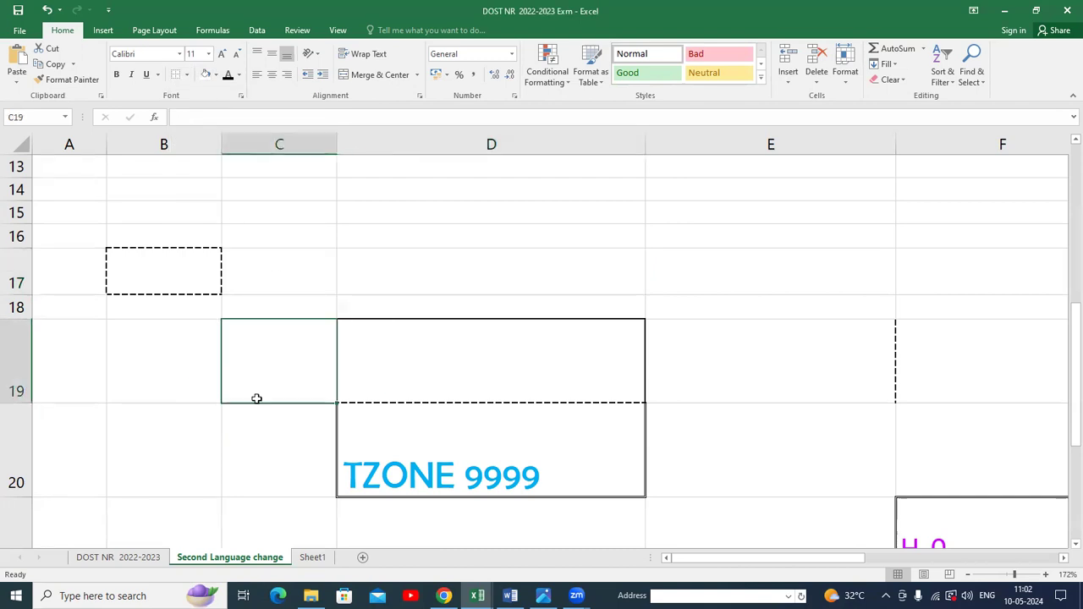
left_click(386, 264)
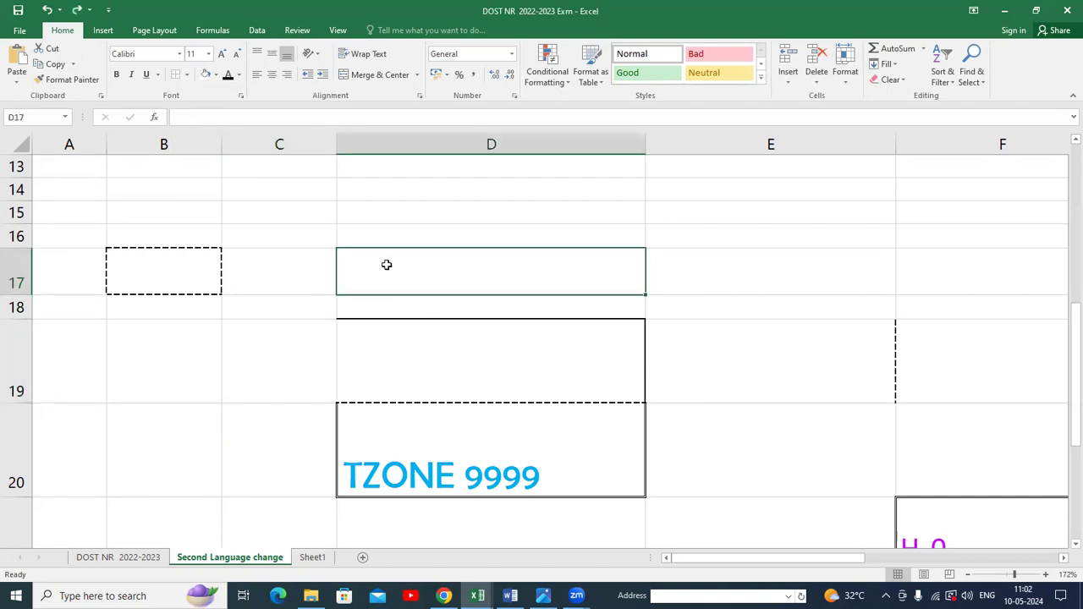
left_click(255, 359)
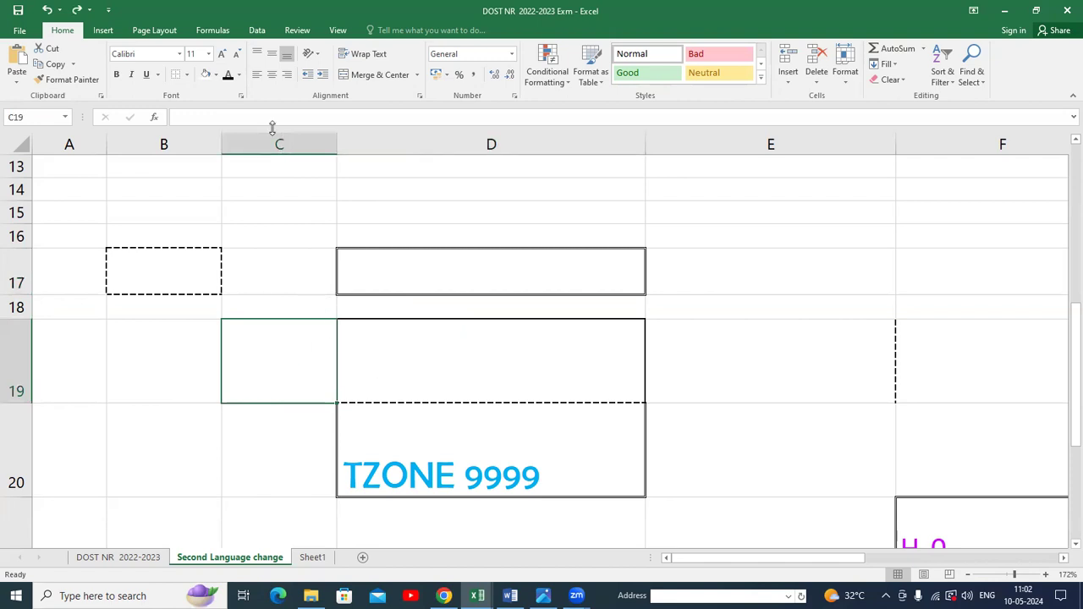
left_click(187, 75)
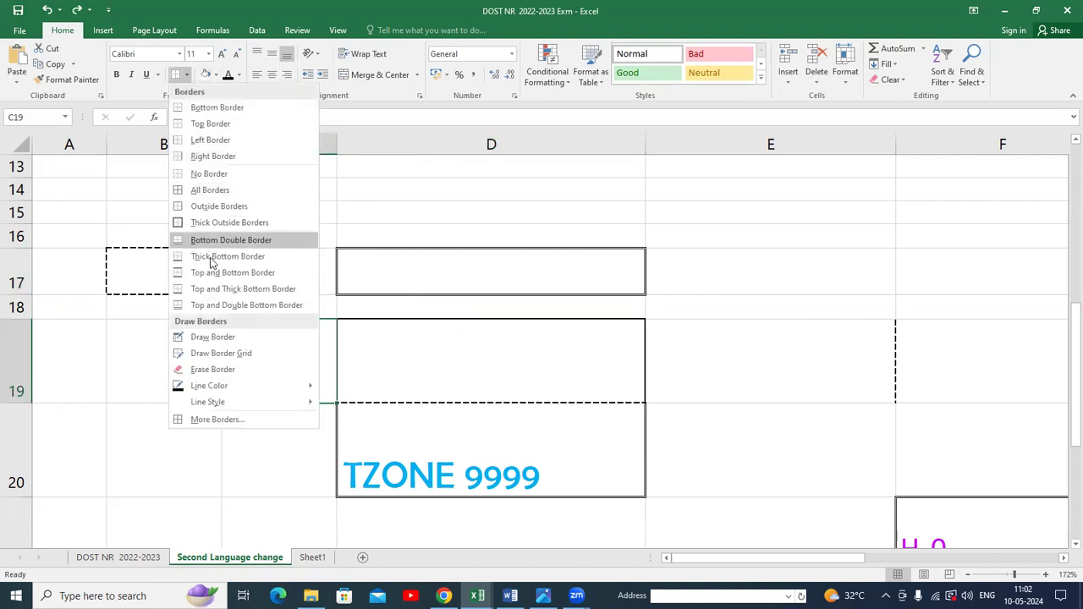
mouse_move(300, 401)
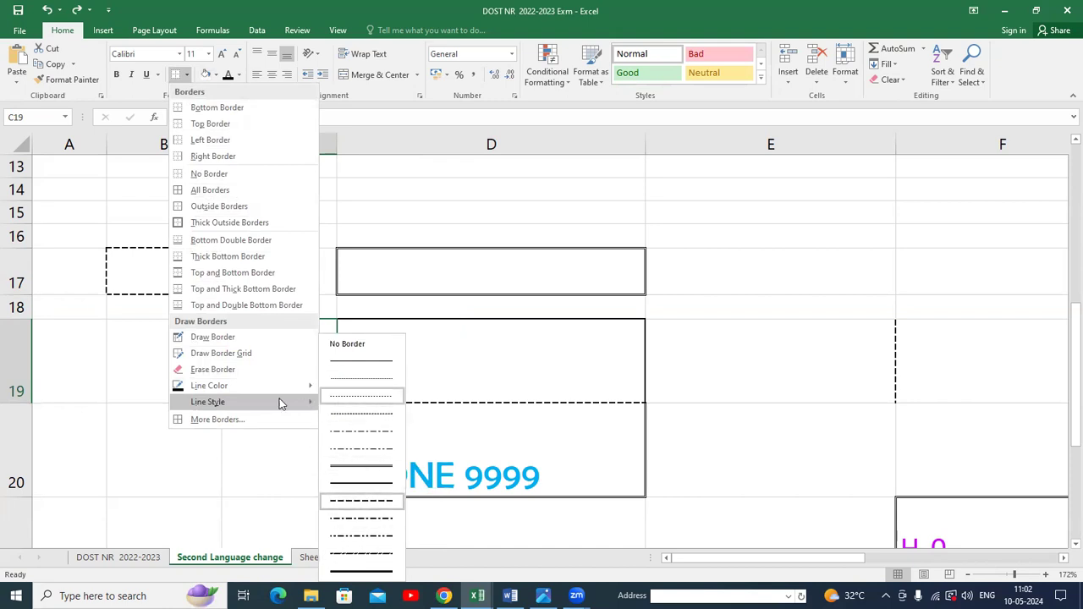
mouse_move(267, 394)
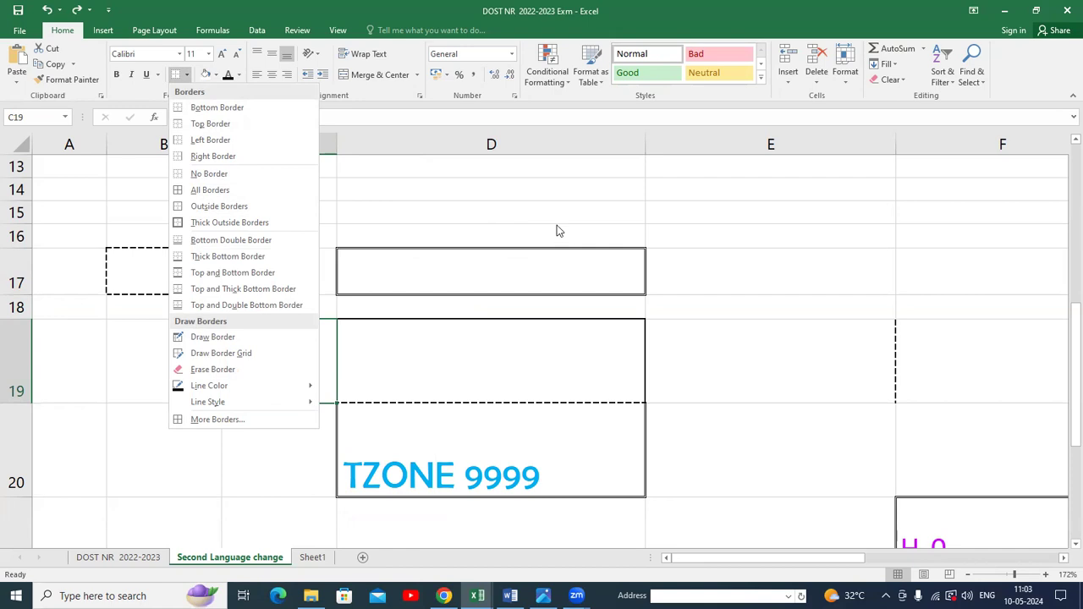
left_click(537, 213)
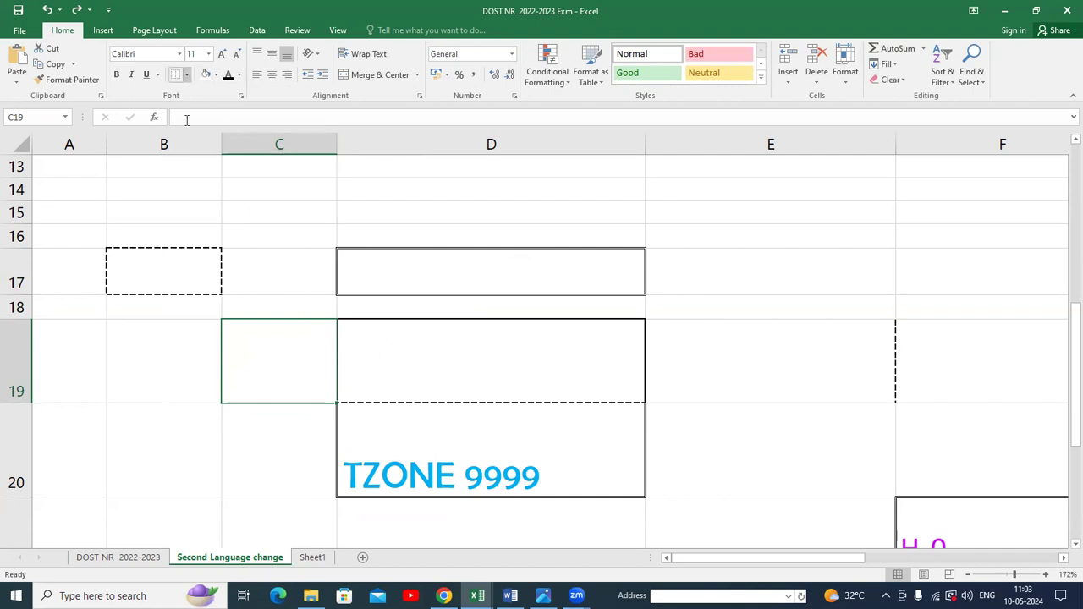
Switch to the DOST NR 2022-2023 sheet, return to A1 and view the print preview.
left_click(153, 558)
key("ctrl+Home")
left_click(20, 29)
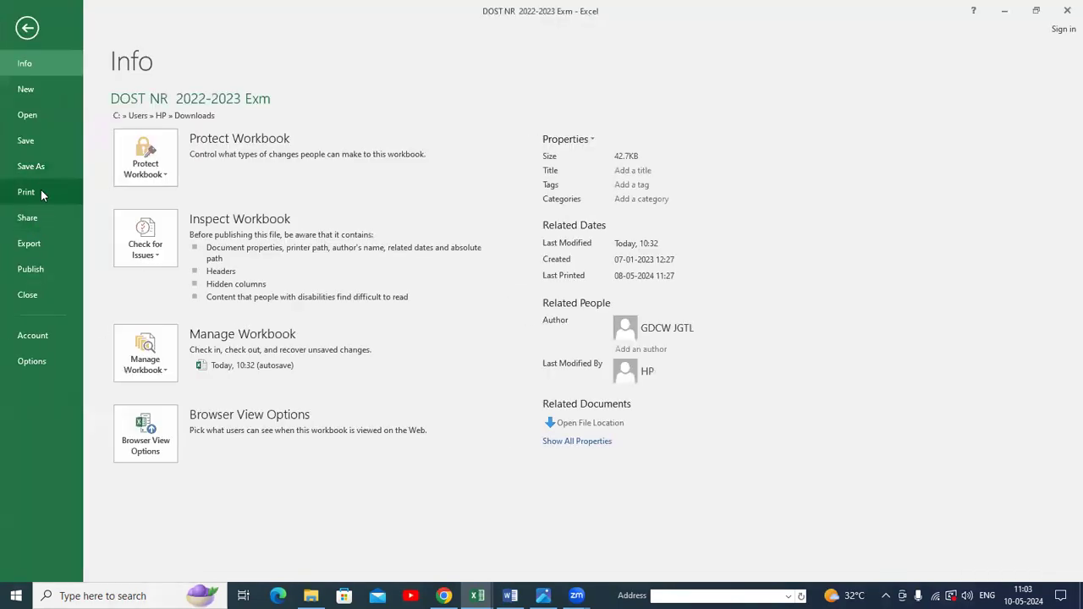
left_click(38, 191)
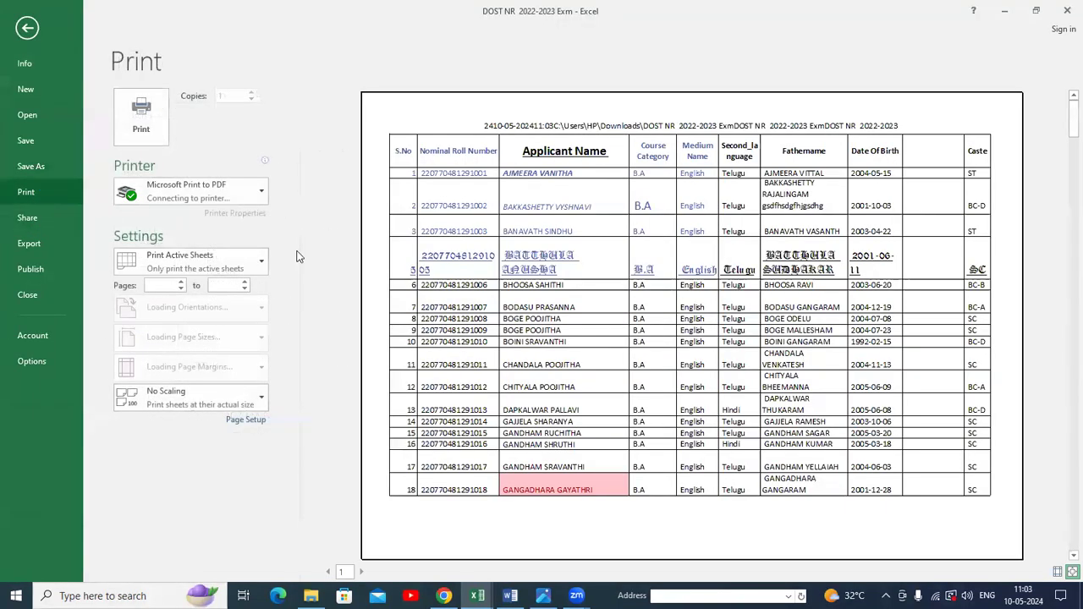
left_click(27, 28)
Select columns A through H and remove all their borders with No Border.
left_click_drag(72, 151, 882, 230)
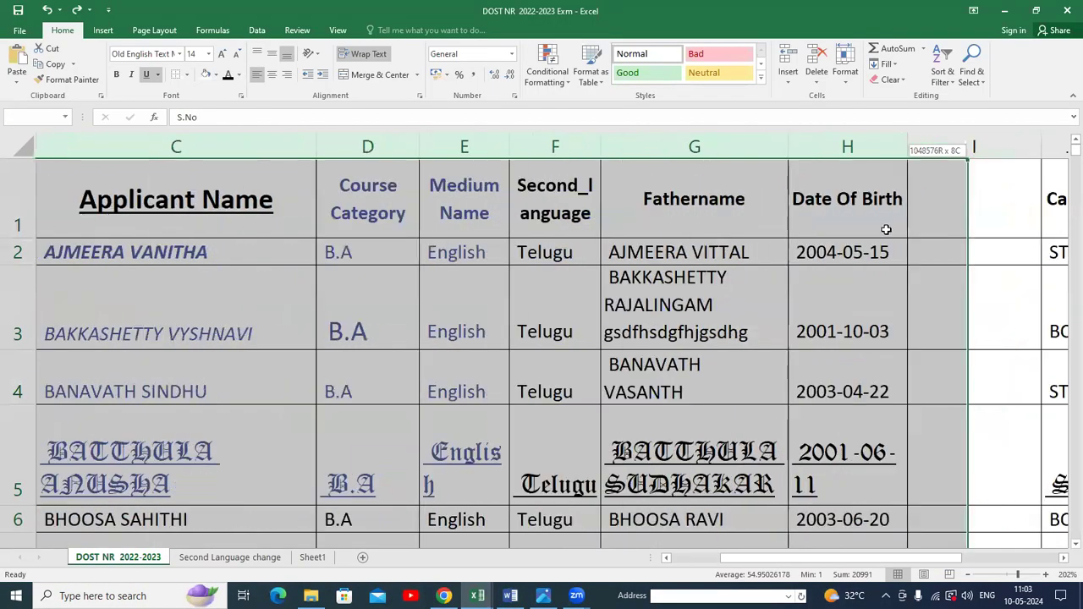
left_click(188, 74)
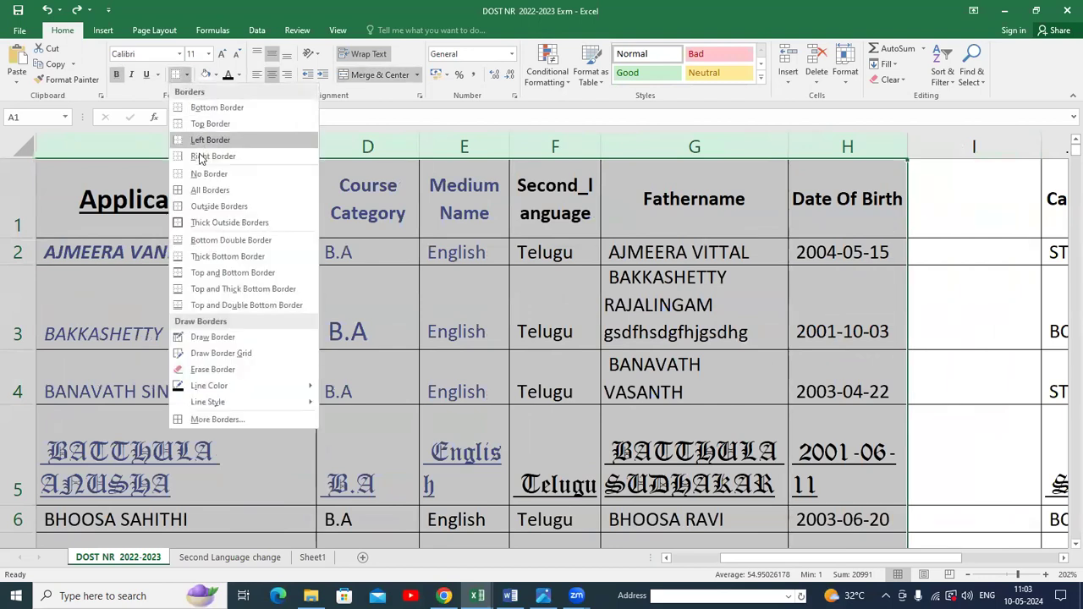
left_click(203, 174)
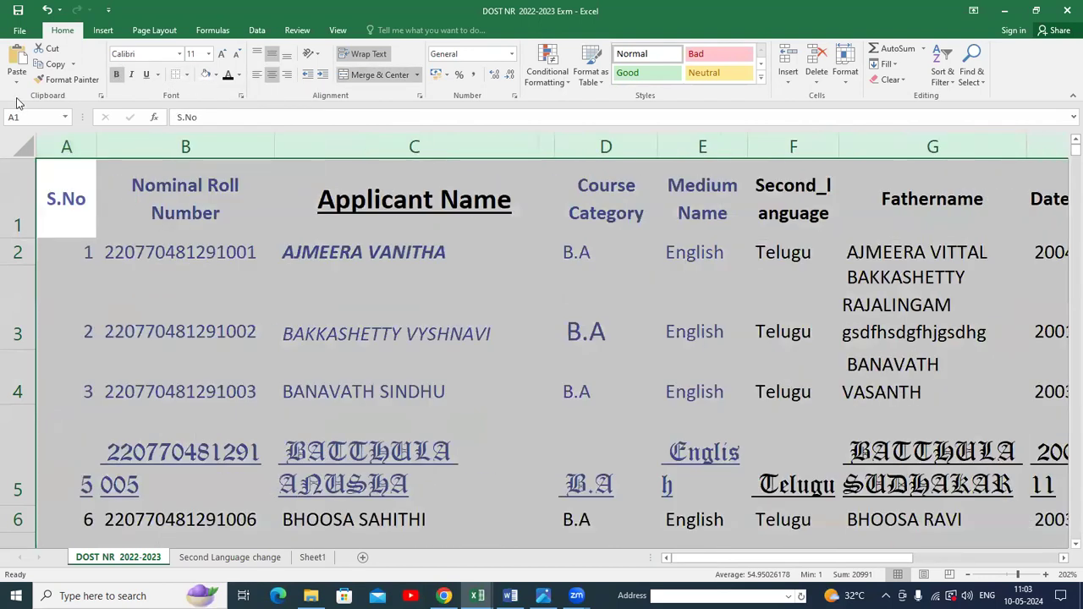
Open the print preview to check the sheet without borders.
left_click(19, 30)
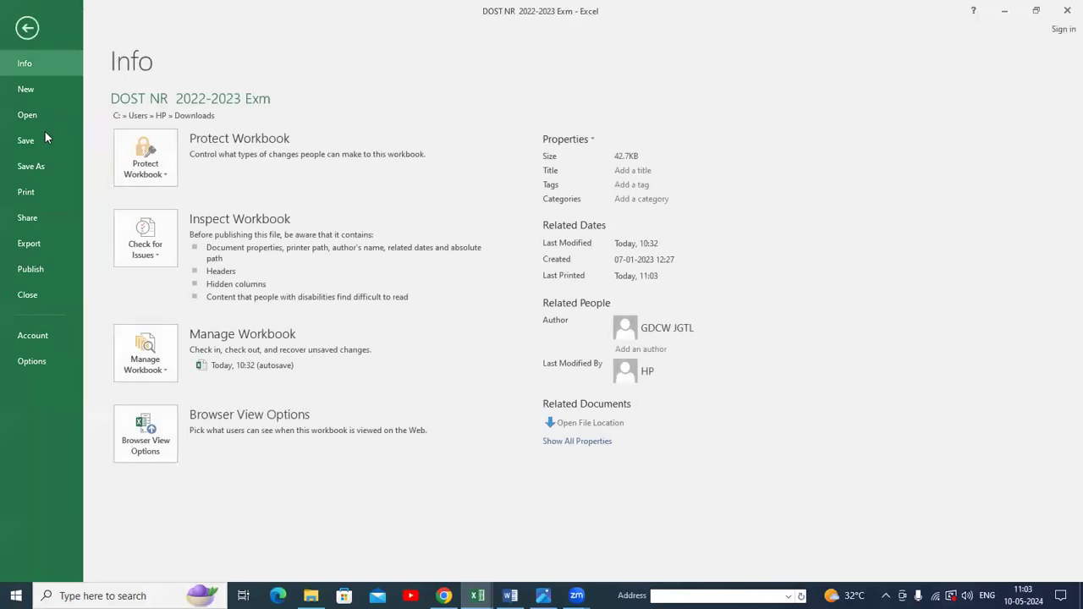
left_click(71, 193)
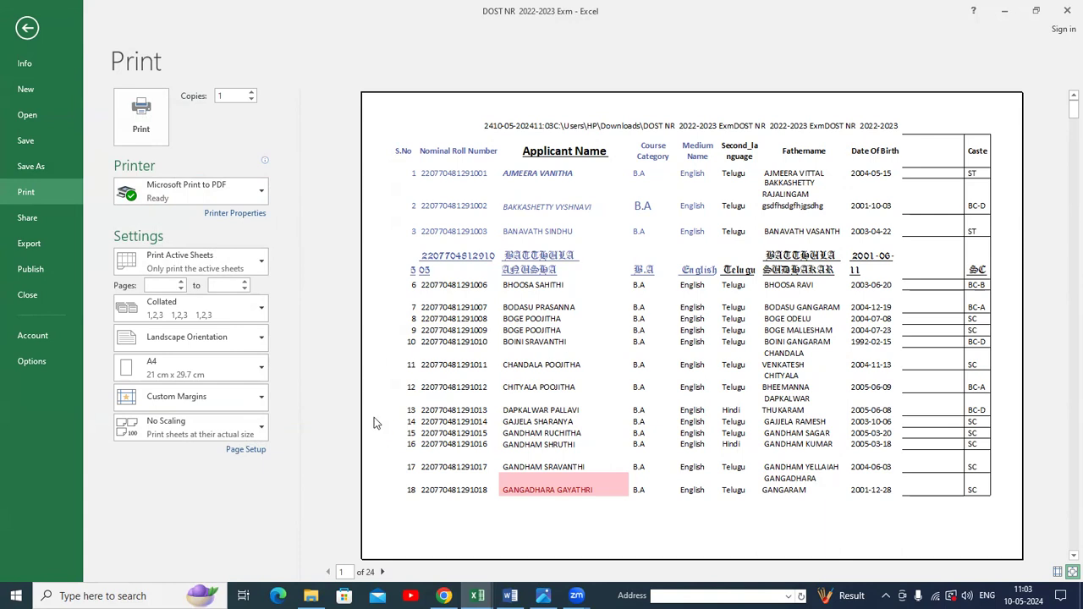
left_click(27, 28)
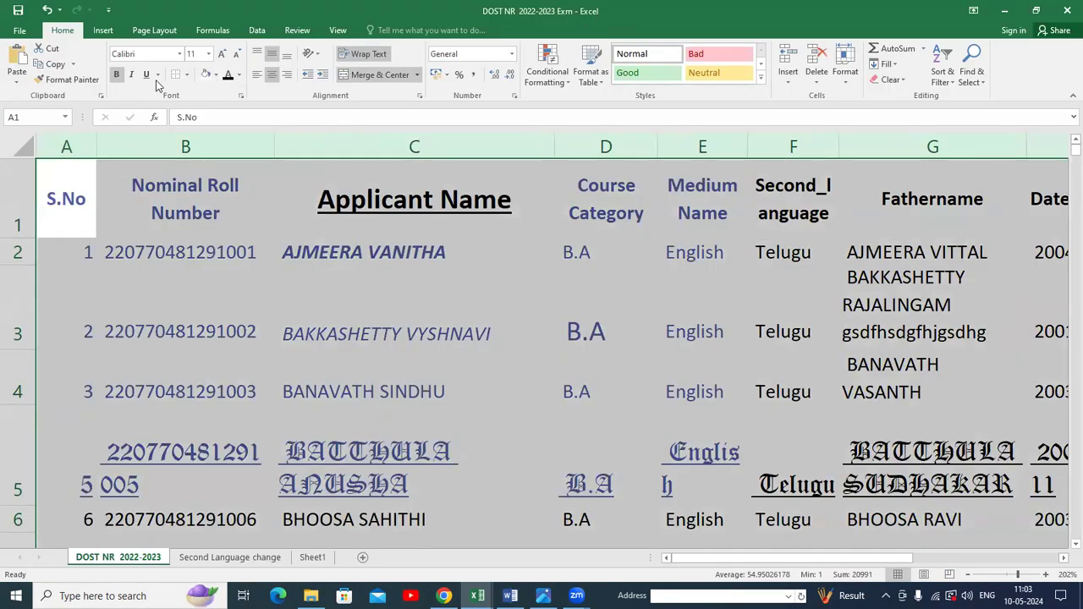
Apply All Borders to the selected columns and check the result in print preview.
left_click(186, 75)
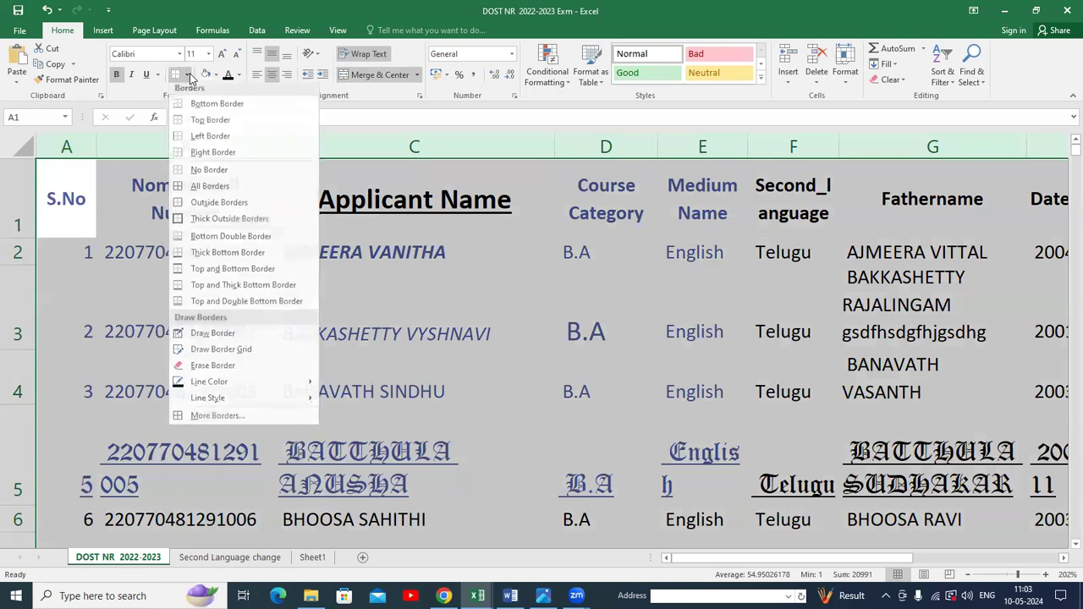
left_click(203, 191)
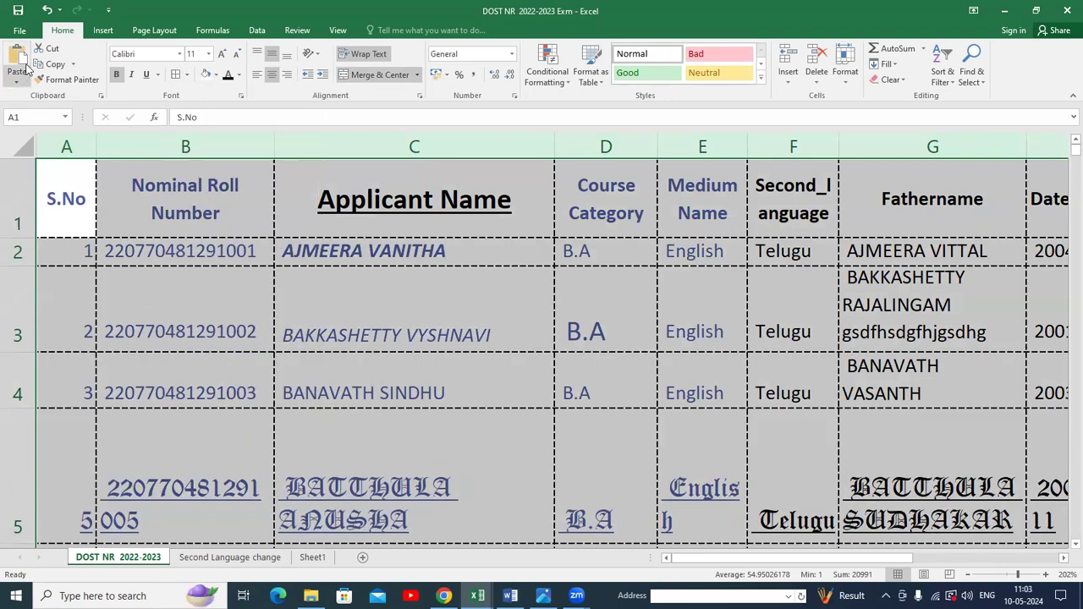
left_click(19, 30)
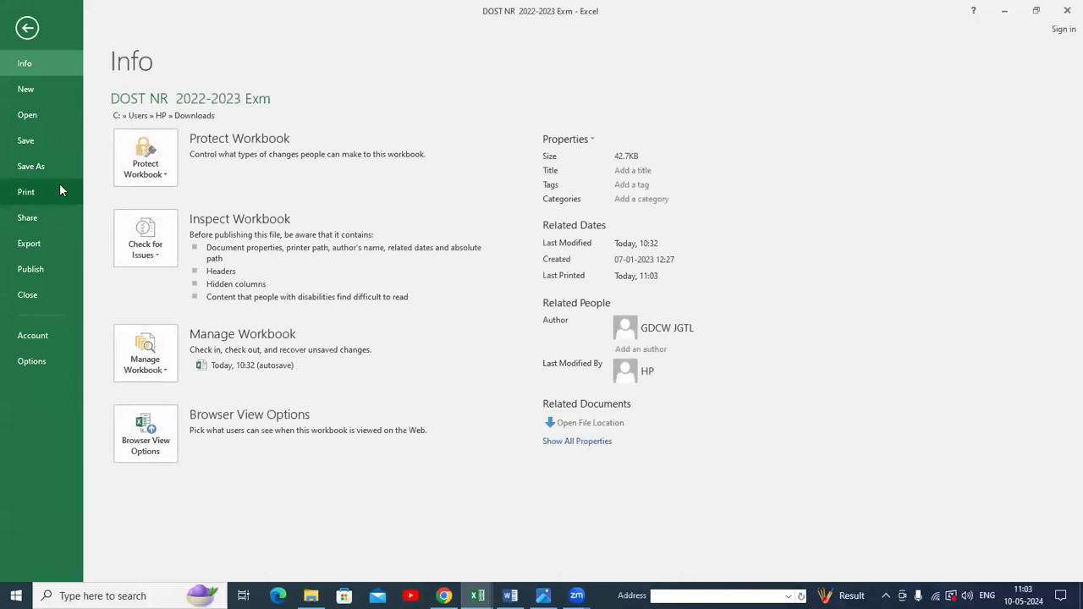
left_click(52, 193)
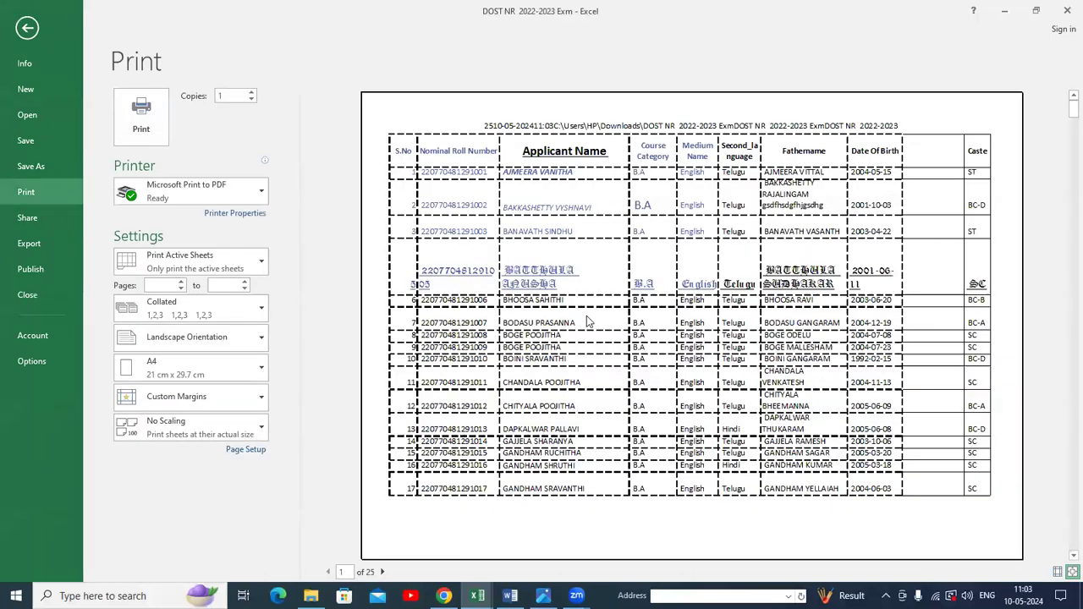
left_click(27, 26)
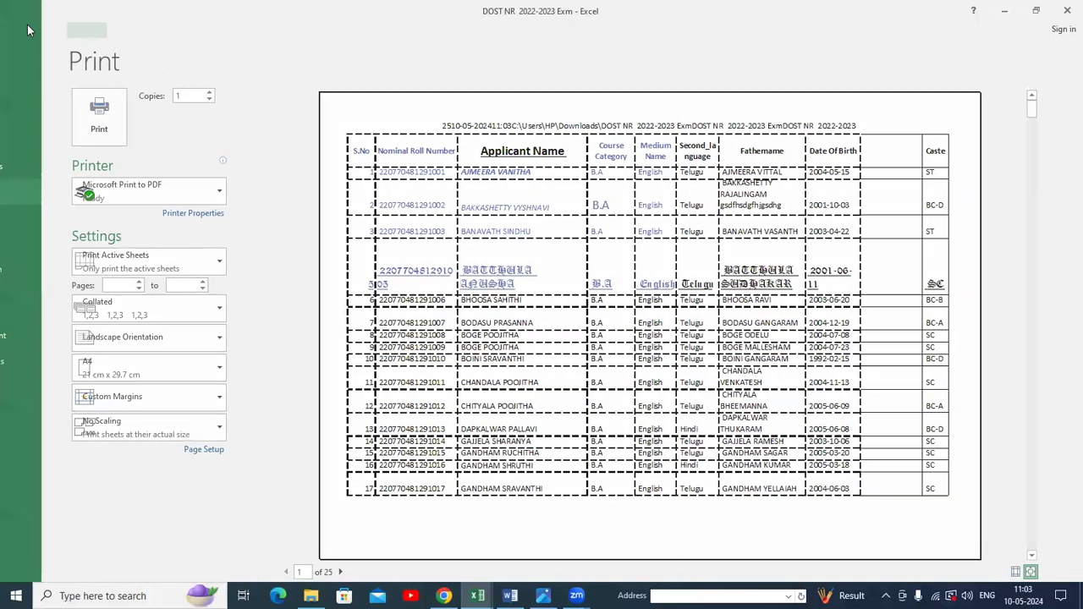
Select the Nominal Roll Number header B1 and narrow column B.
left_click(590, 365)
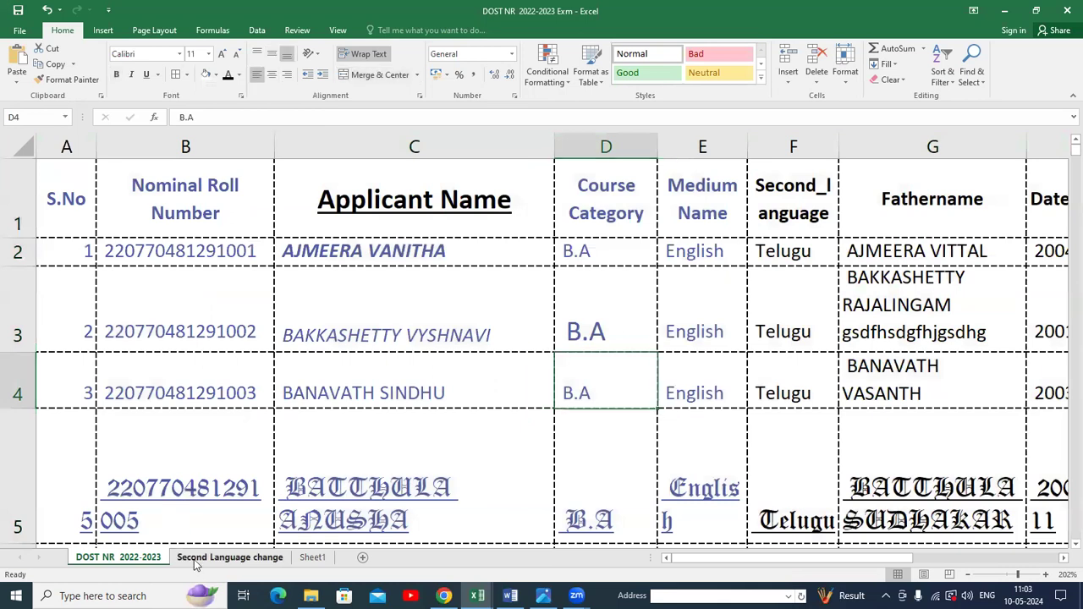
left_click(196, 560)
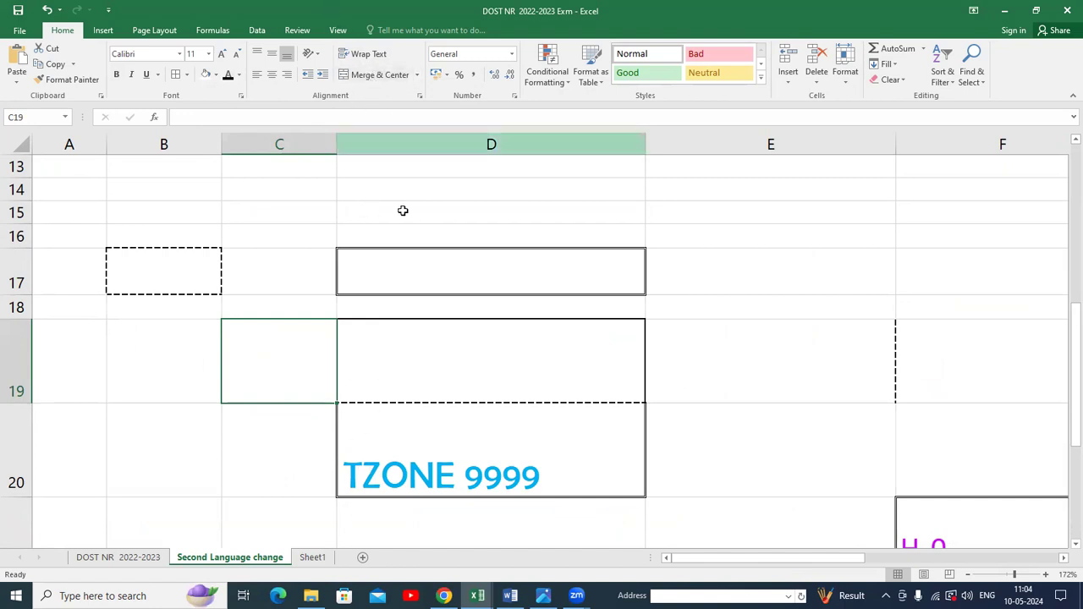
left_click(131, 557)
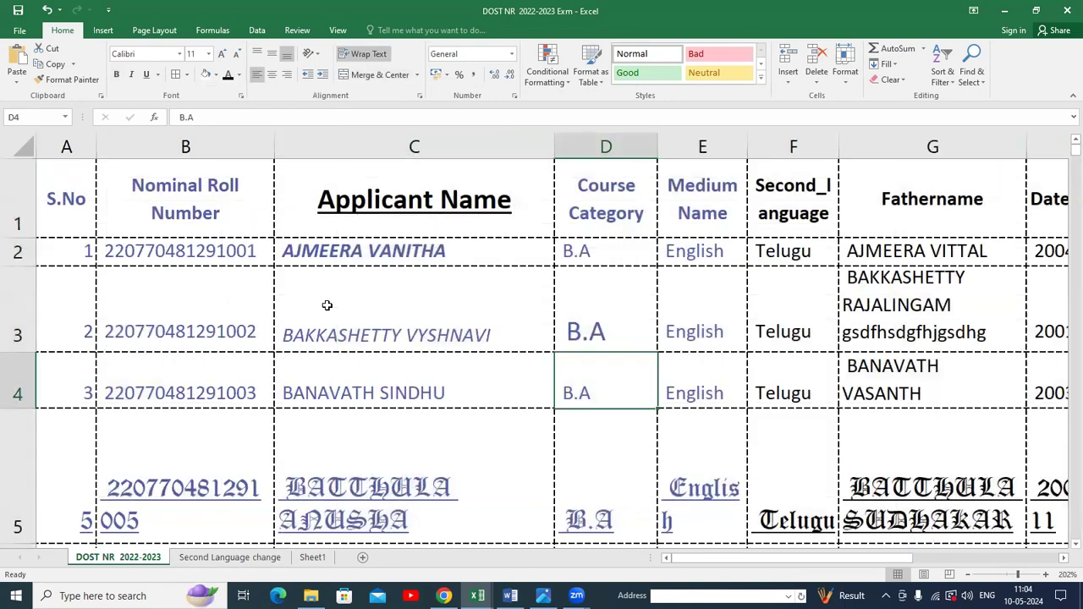
left_click(226, 203)
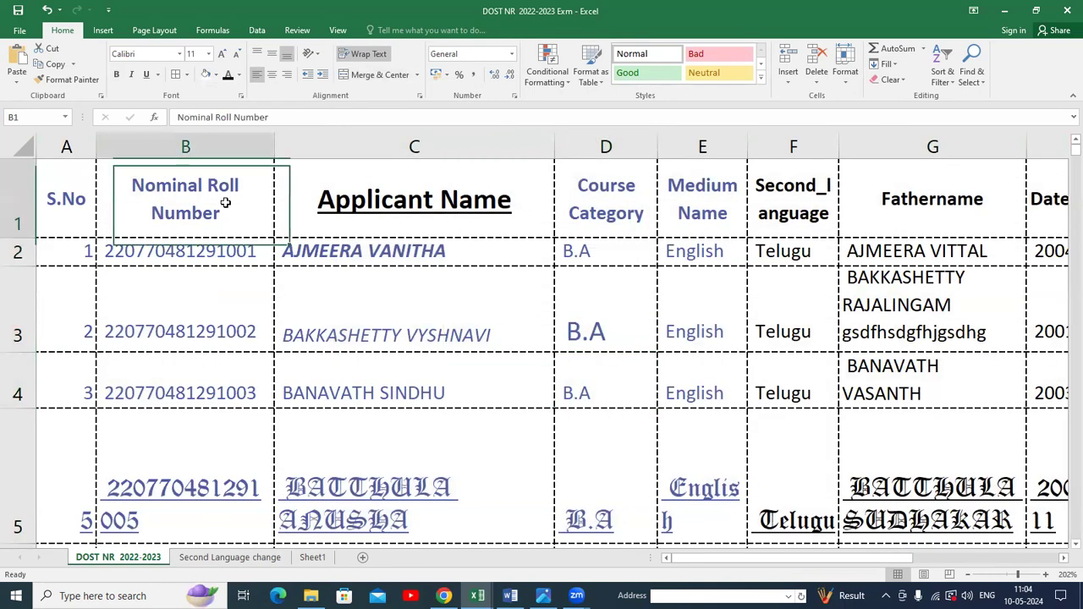
left_click_drag(271, 154, 208, 183)
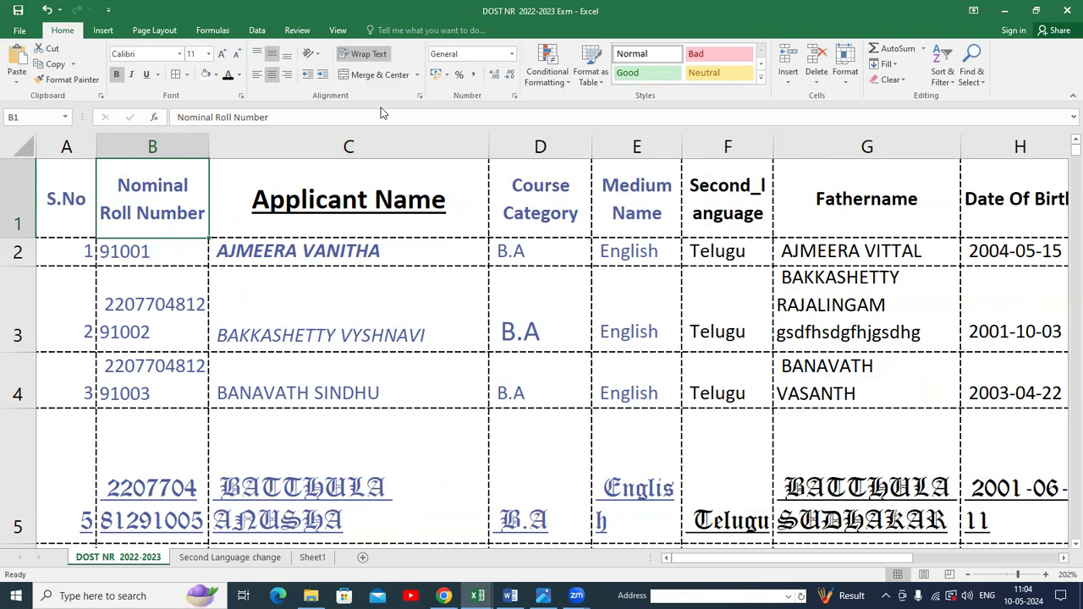
Toggle Wrap Text on the B1 header off, on and off again.
left_click(381, 54)
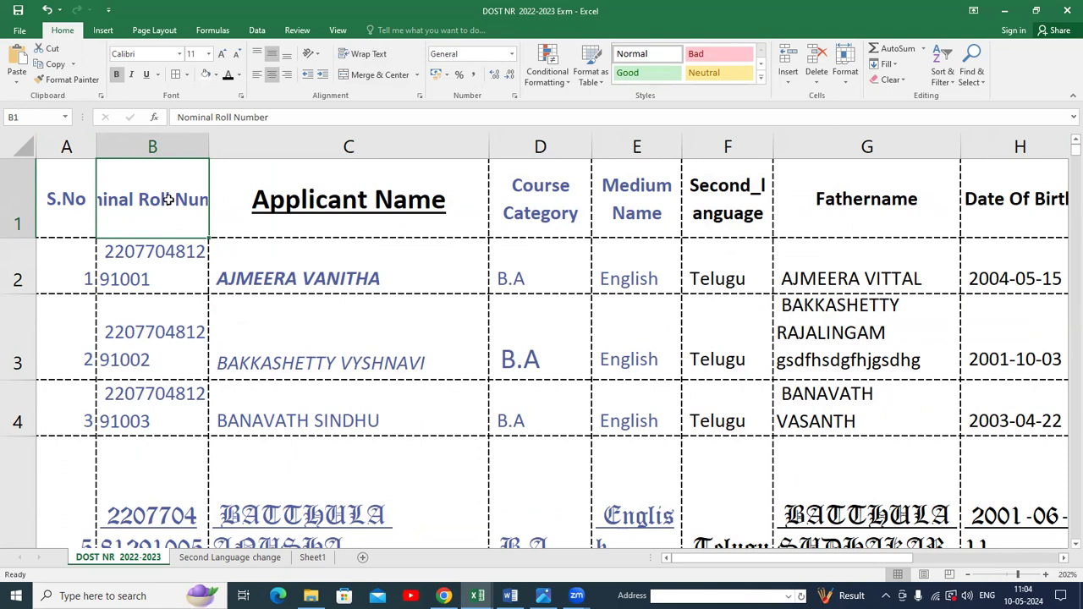
left_click(365, 53)
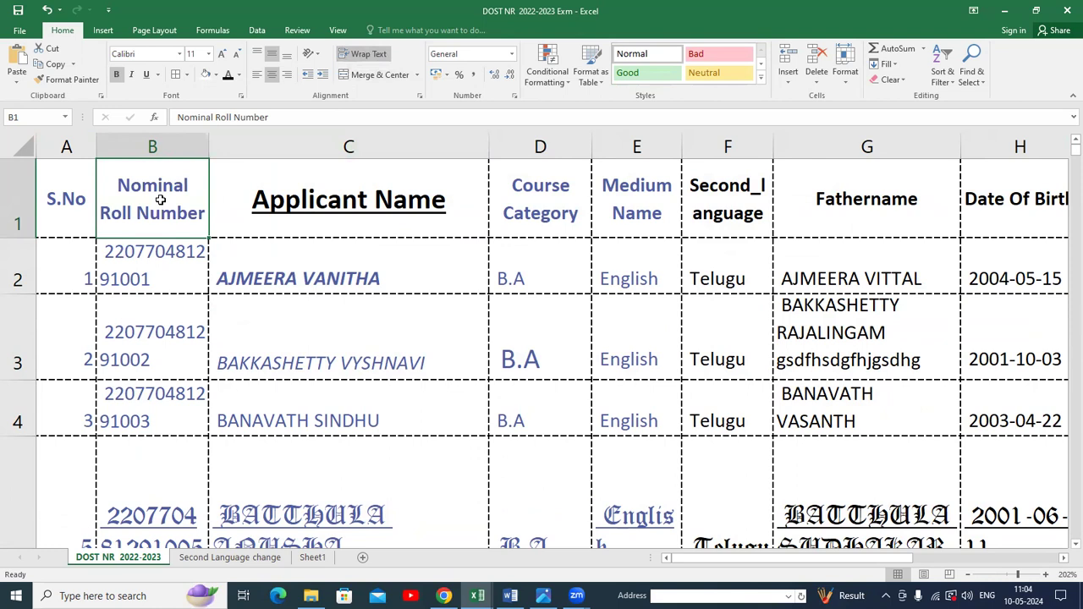
left_click(362, 54)
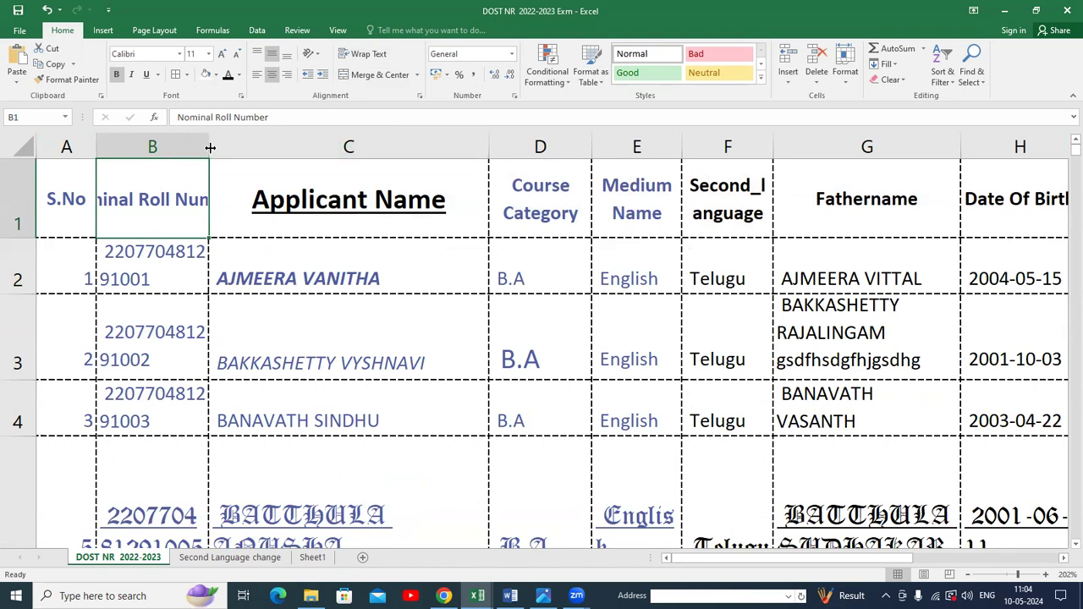
Resize column B wider and then narrower, and turn Wrap Text back on for B1.
left_click_drag(207, 146, 308, 150)
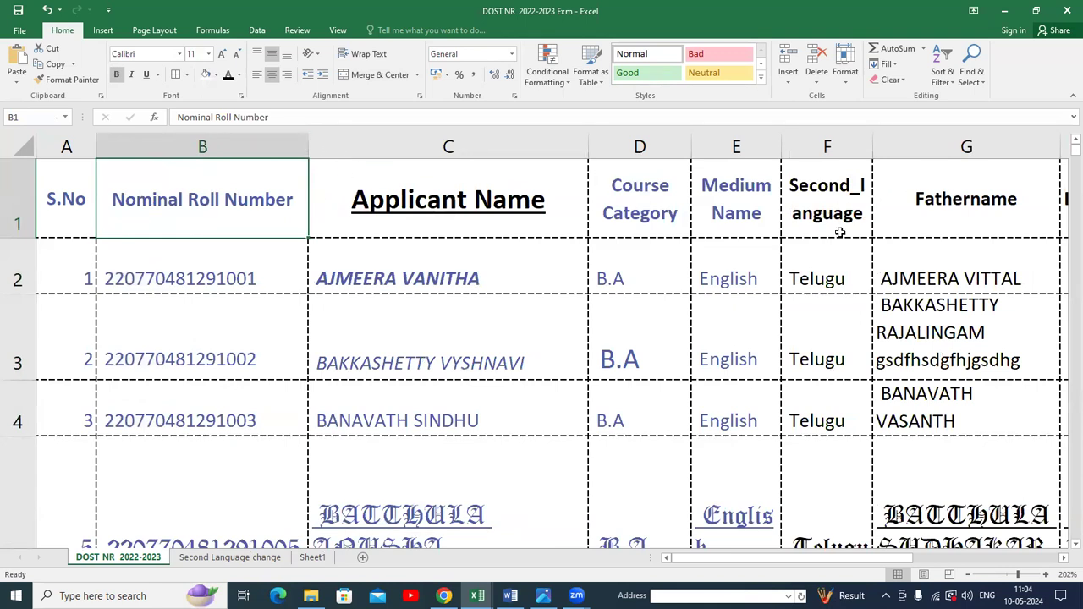
left_click_drag(308, 144, 223, 157)
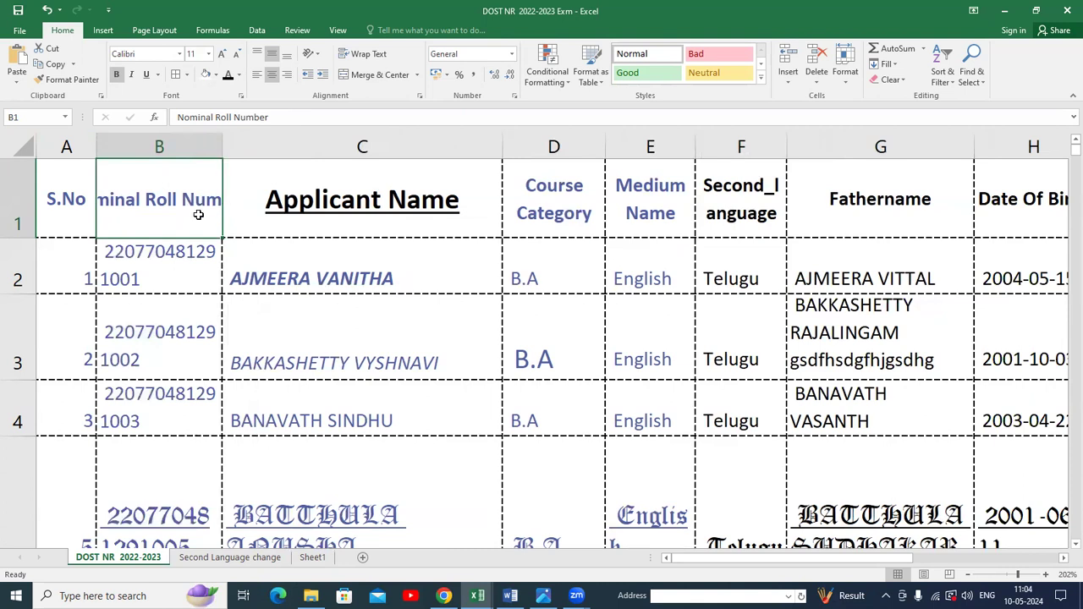
left_click(379, 58)
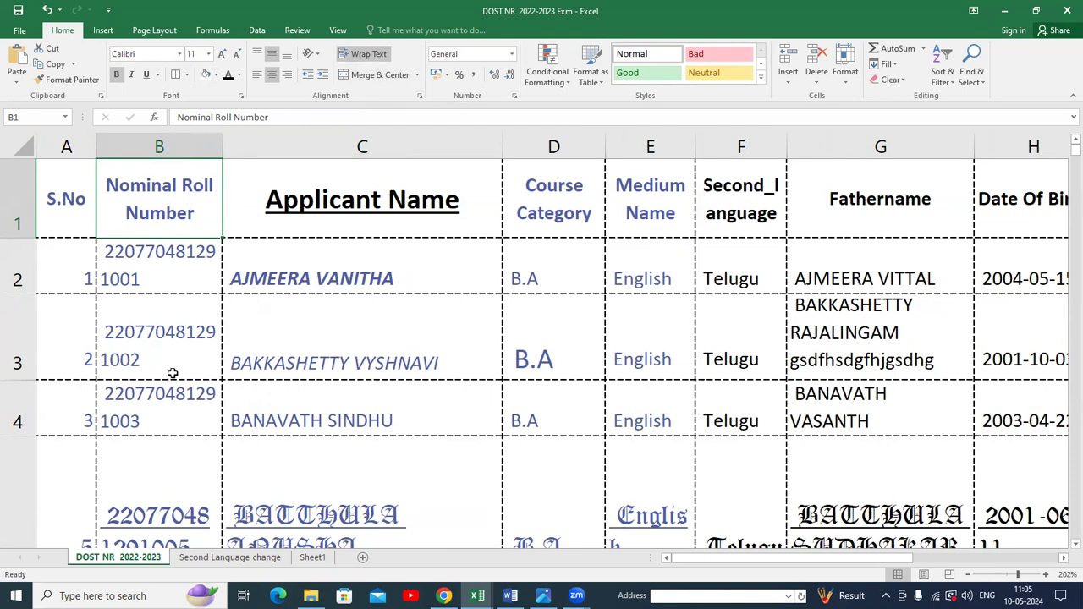
Switch to the Second Language change sheet and copy the TZONE 9999 cell D20.
left_click(212, 558)
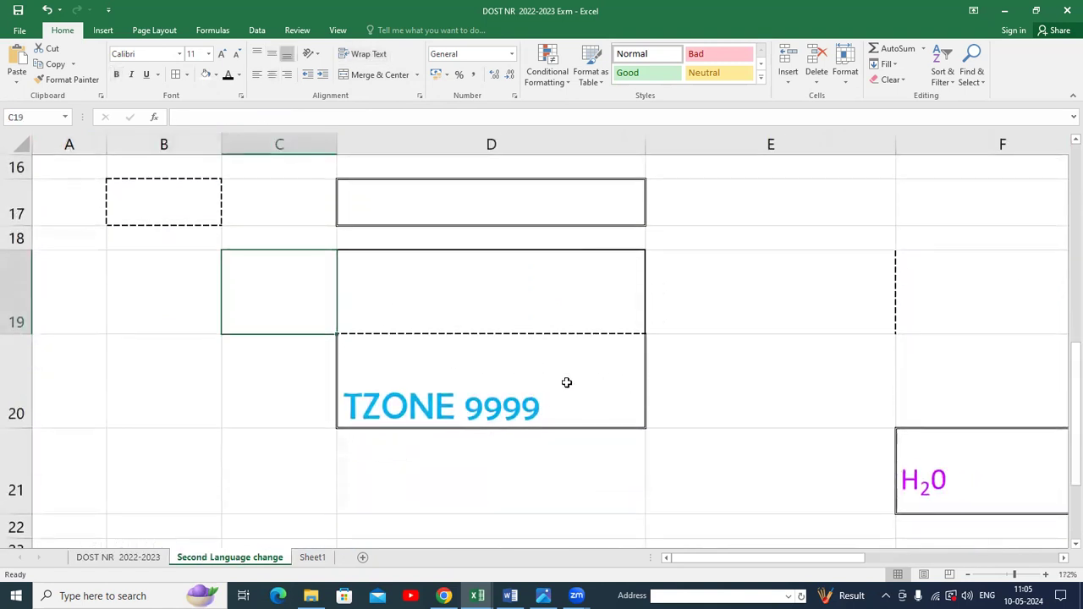
left_click(572, 381)
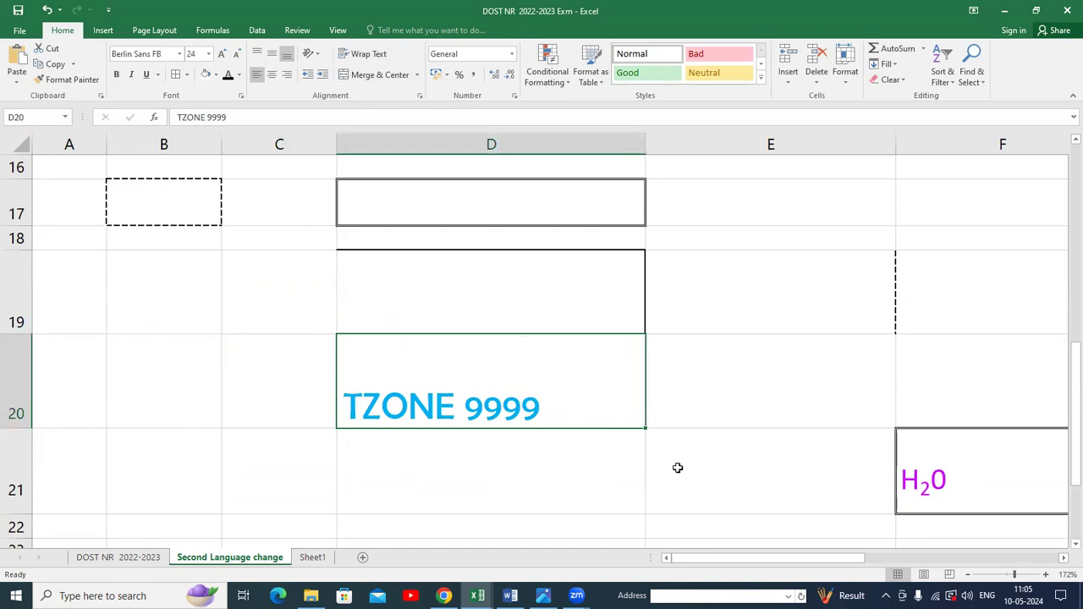
key("ctrl+c")
Enter TZONE9999 in cell E21.
left_click(758, 475)
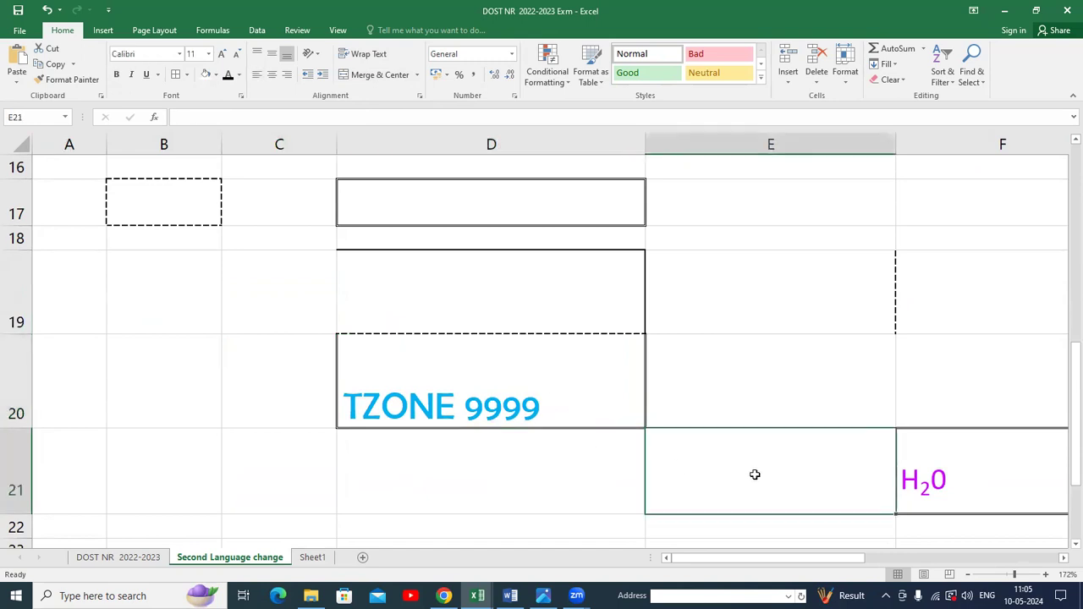
type("TZ")
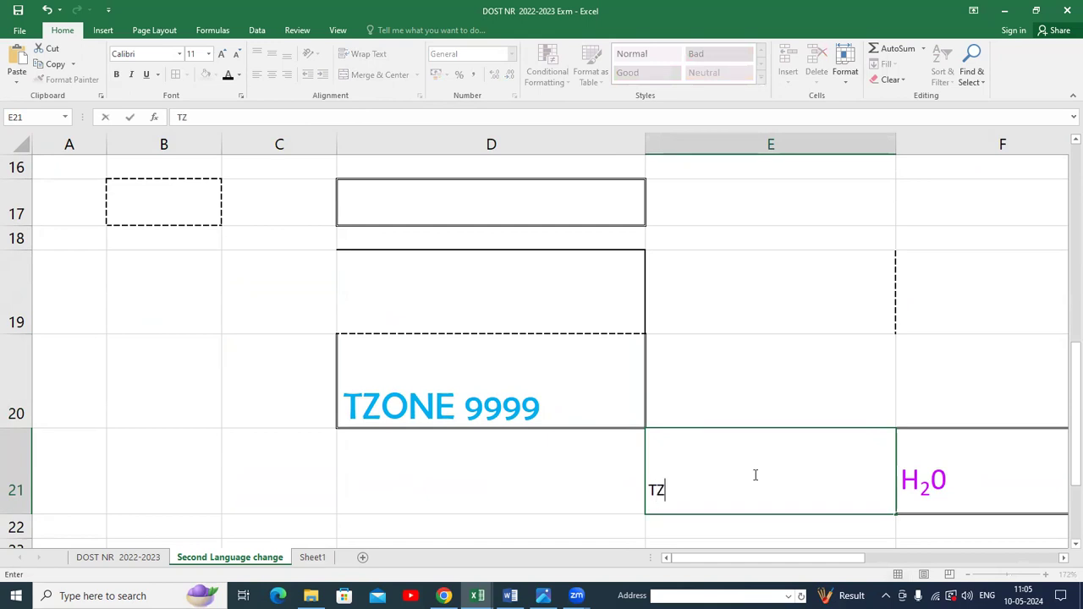
type("ONE")
type("(((")
key("BackSpace")
key("BackSpace")
type("9999")
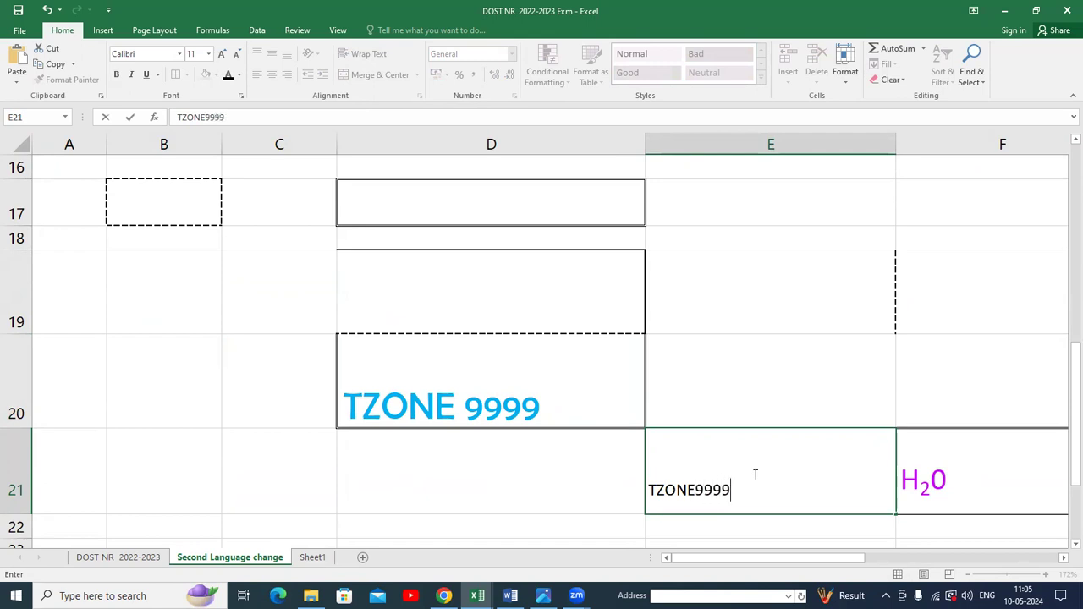
left_click(905, 505)
Merge and center cells E21 to F21, then undo the merge.
left_click_drag(718, 475, 900, 479)
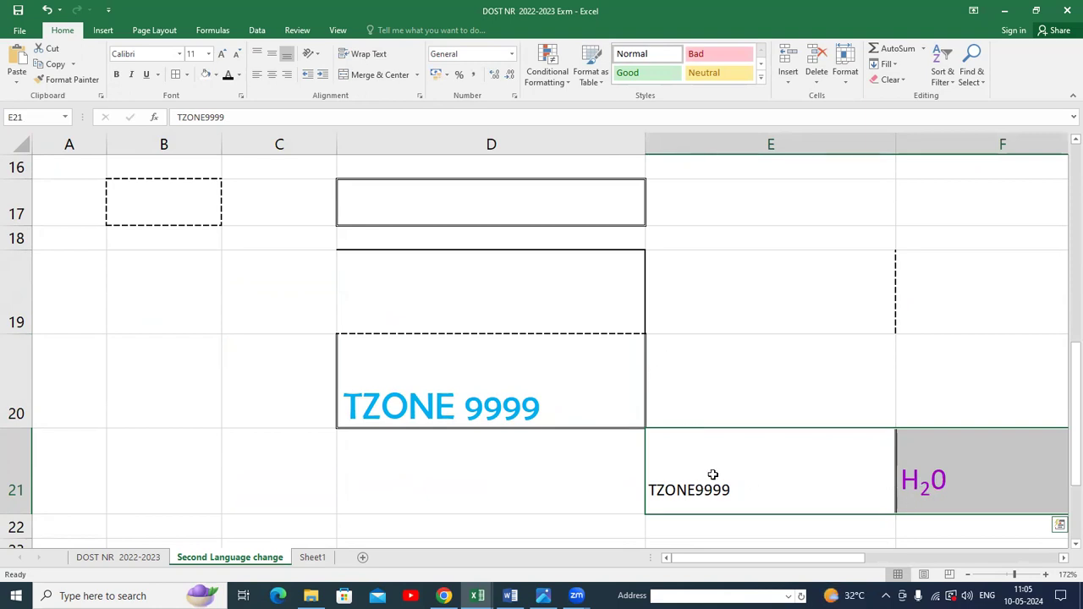
scroll(724, 458, "down", 1)
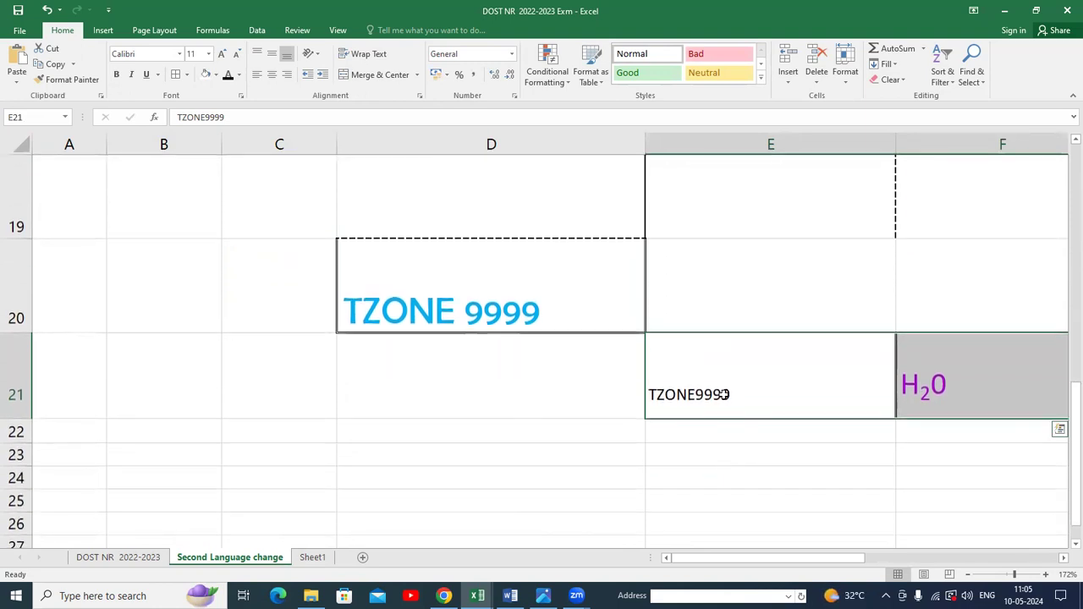
left_click(372, 75)
left_click(518, 347)
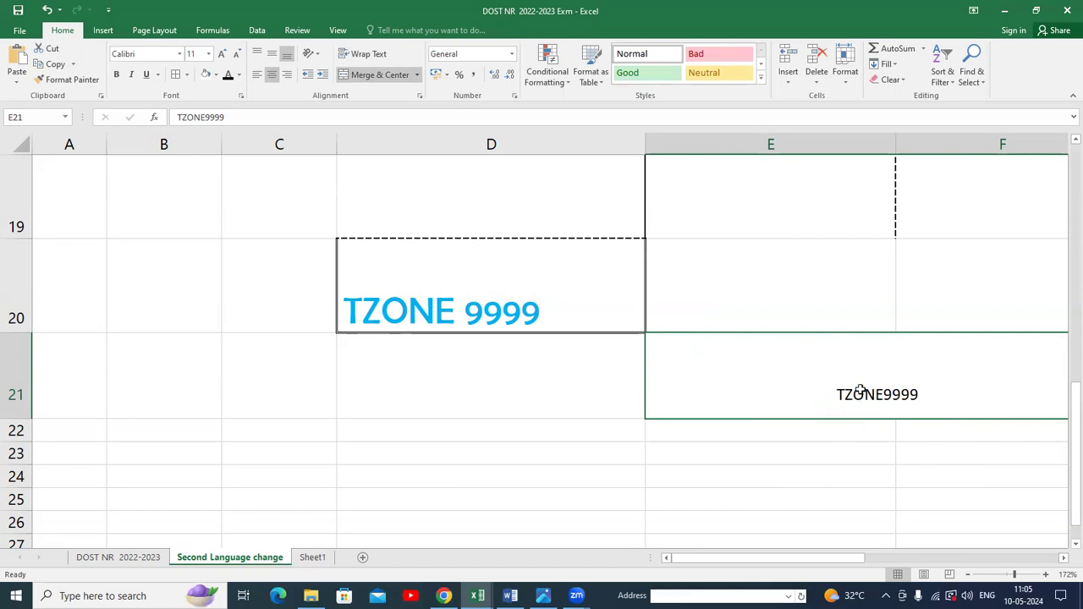
key("ctrl+z")
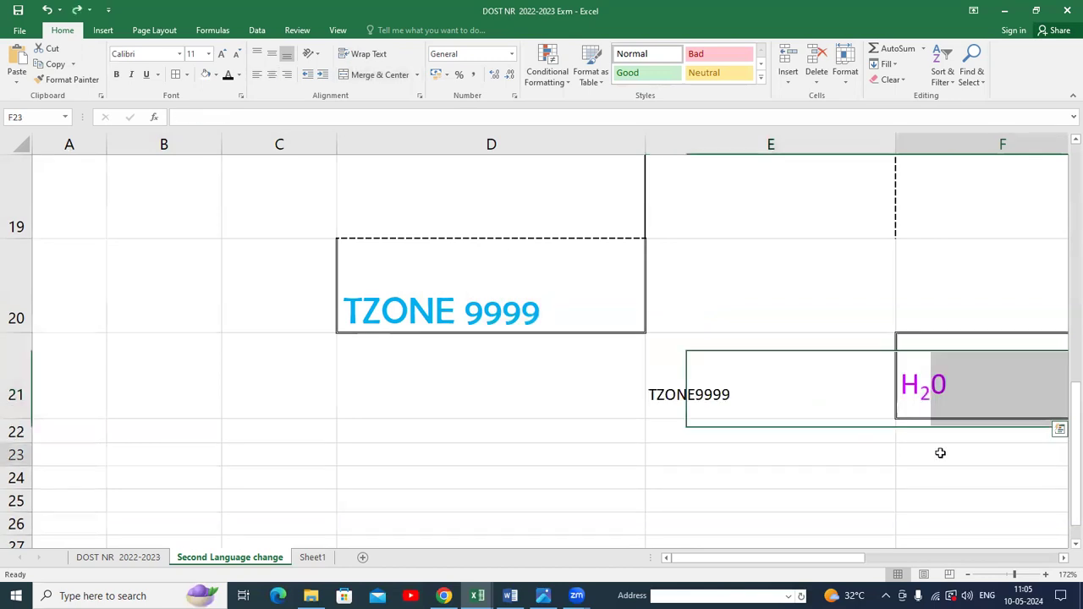
Open the Font settings for cell F23 and try the Strikethrough, Subscript and Superscript effects.
left_click(939, 453)
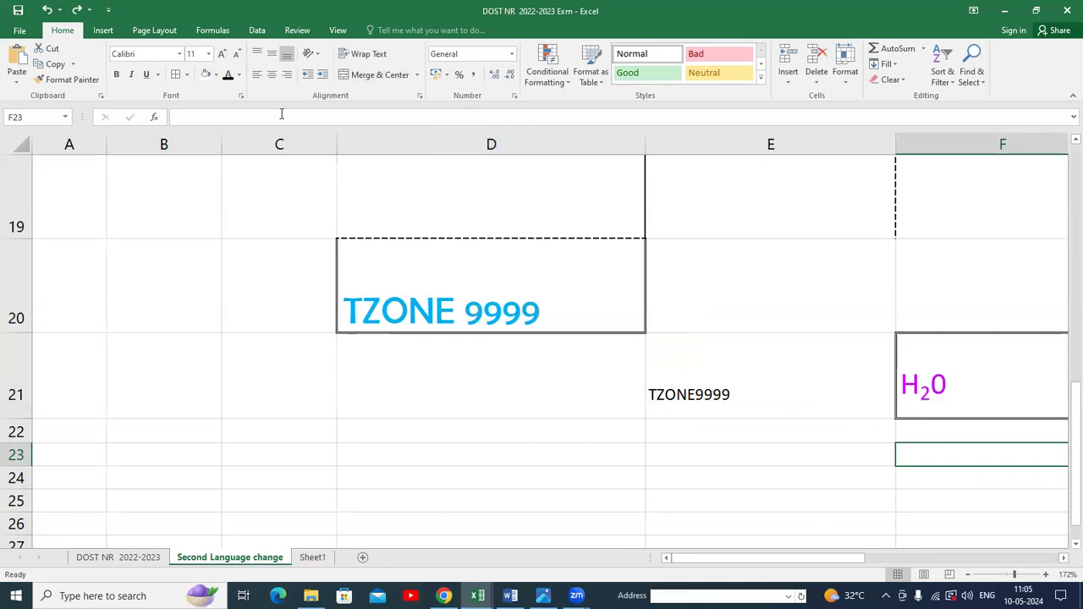
left_click(241, 96)
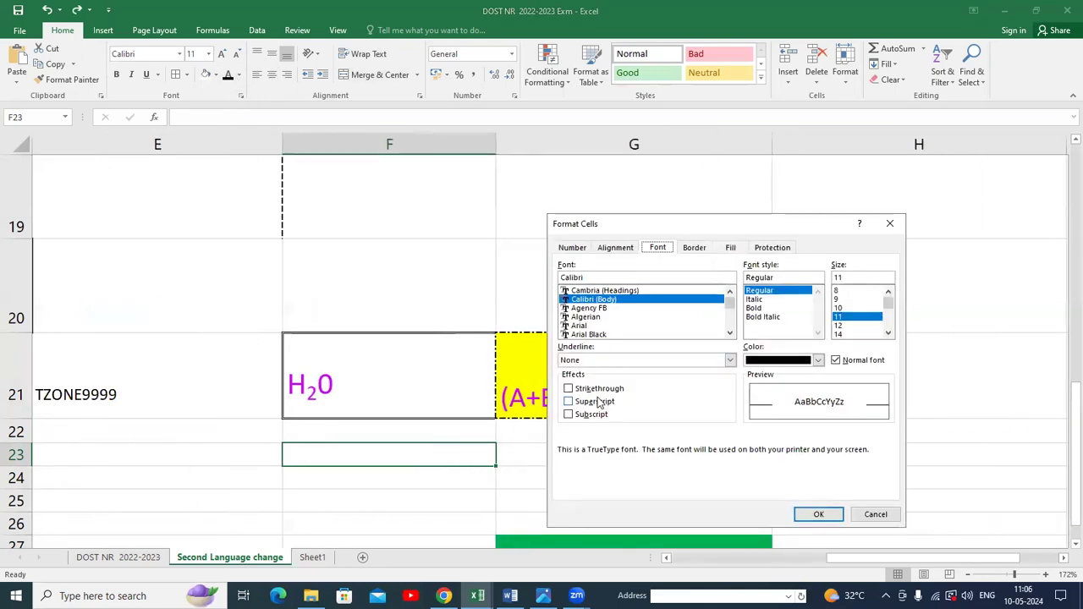
left_click(594, 389)
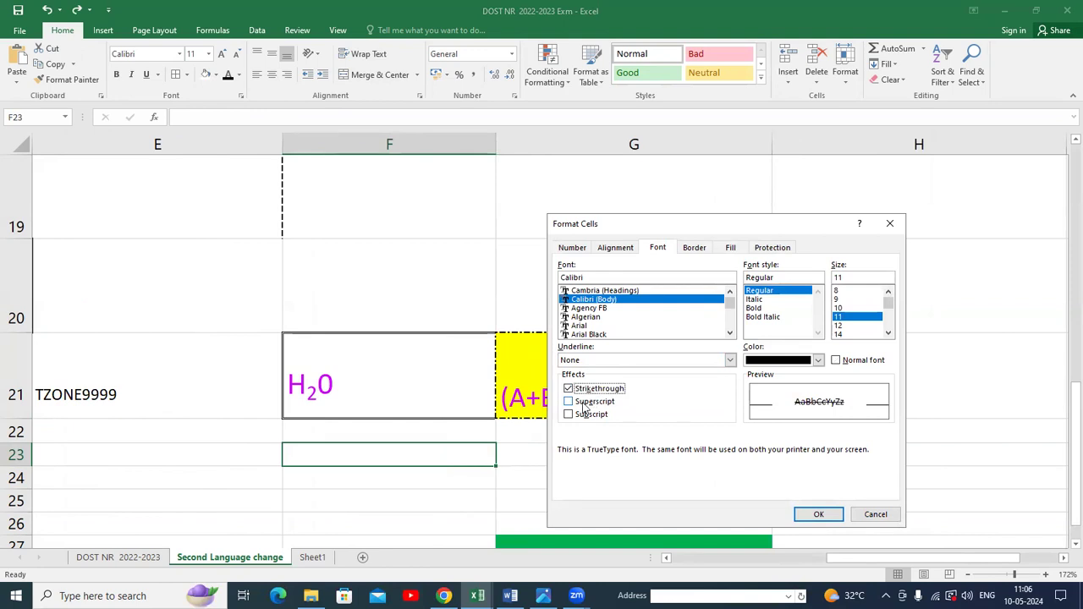
left_click(582, 415)
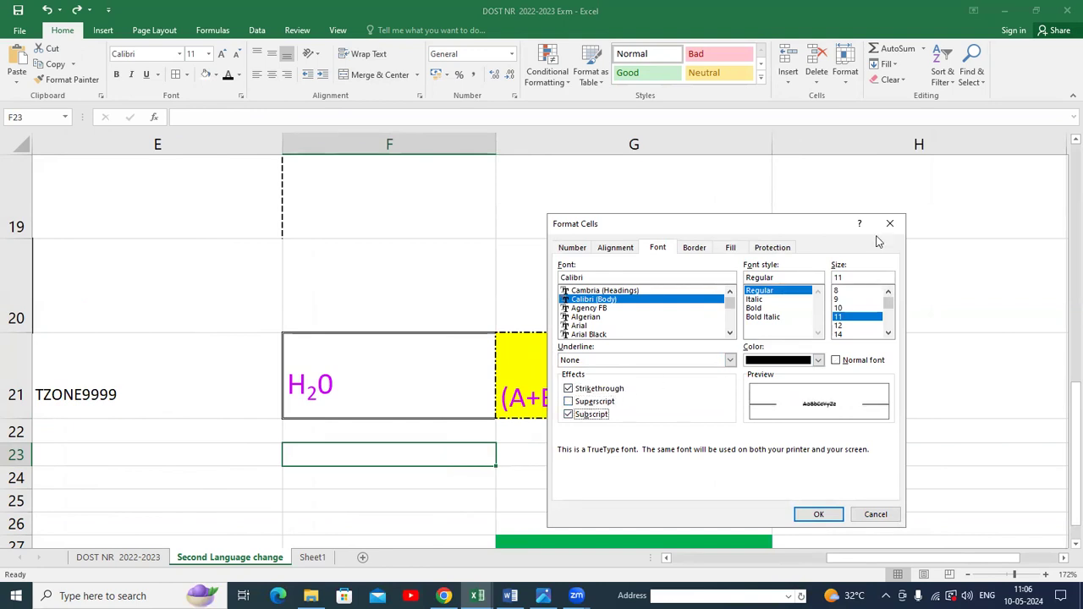
left_click(569, 415)
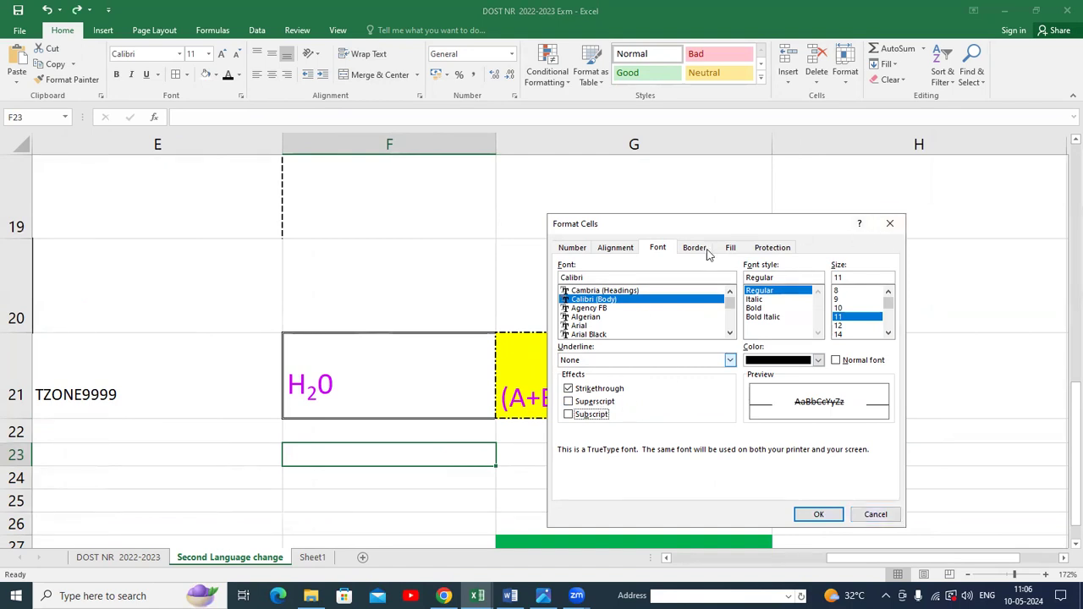
left_click_drag(748, 226, 952, 177)
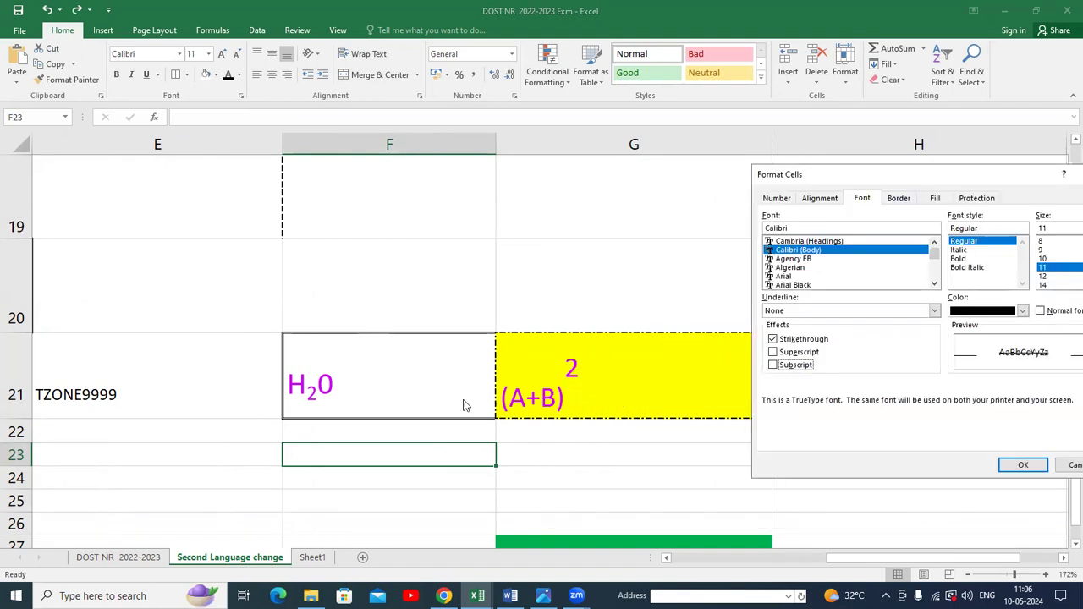
left_click(792, 366)
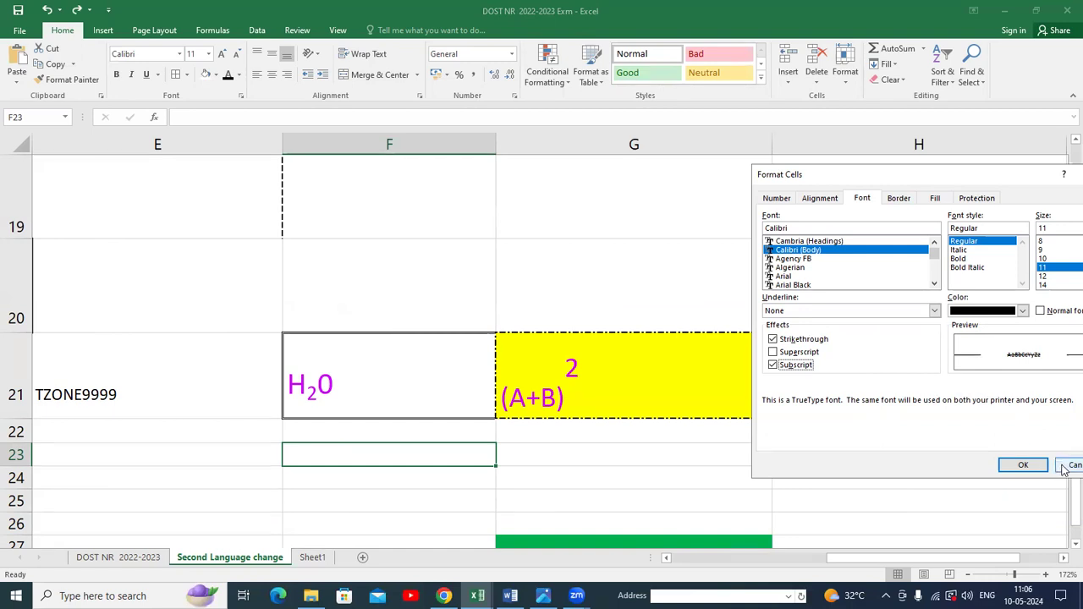
left_click(773, 352)
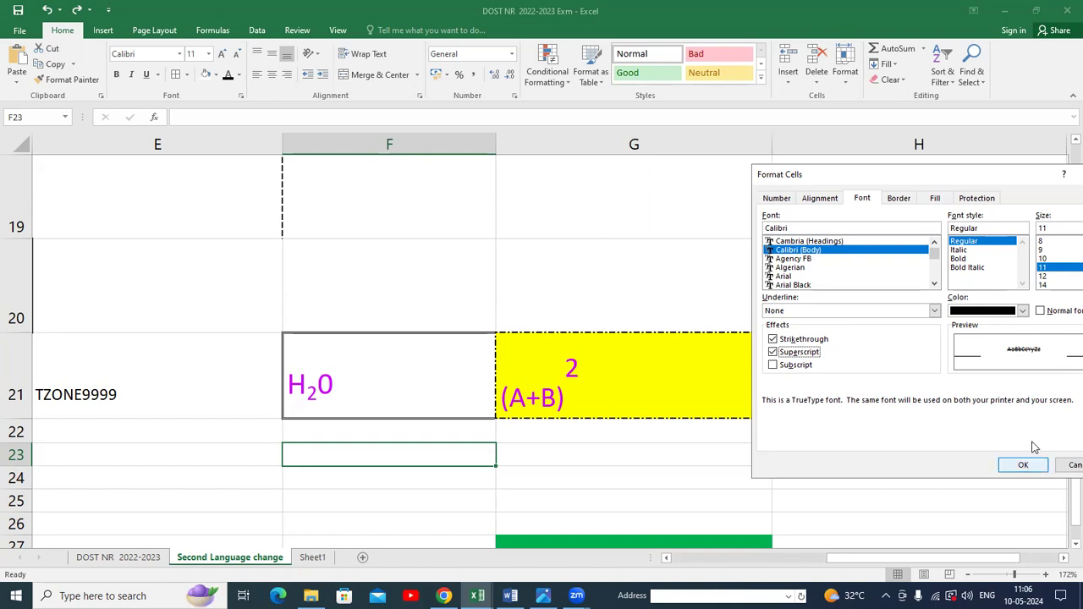
Turn Superscript off, open the font colour palette, and cancel the Format Cells dialog.
left_click_drag(872, 174, 697, 184)
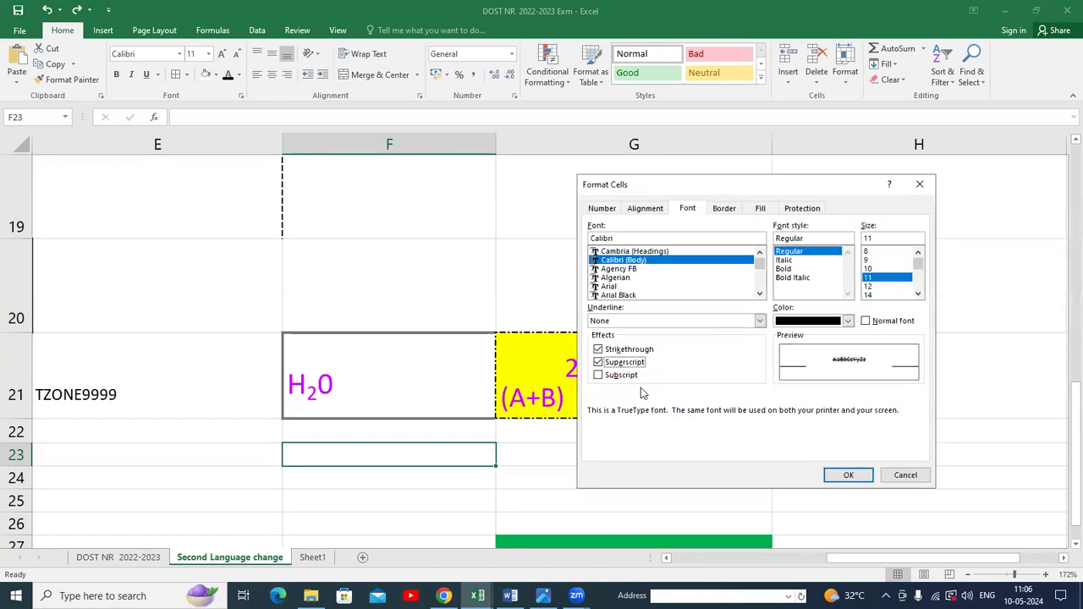
left_click(610, 365)
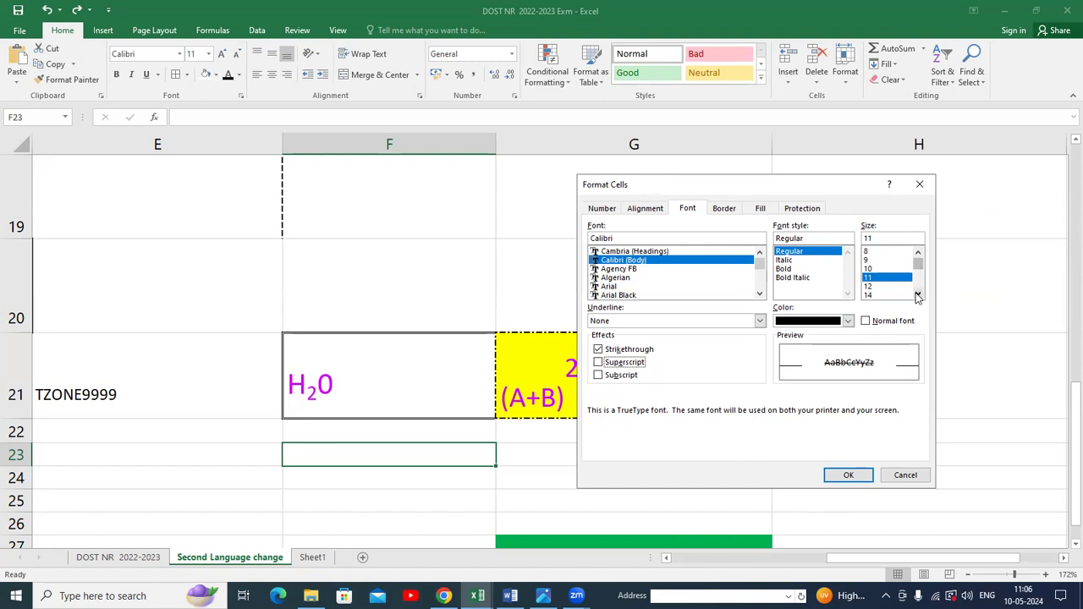
left_click(848, 321)
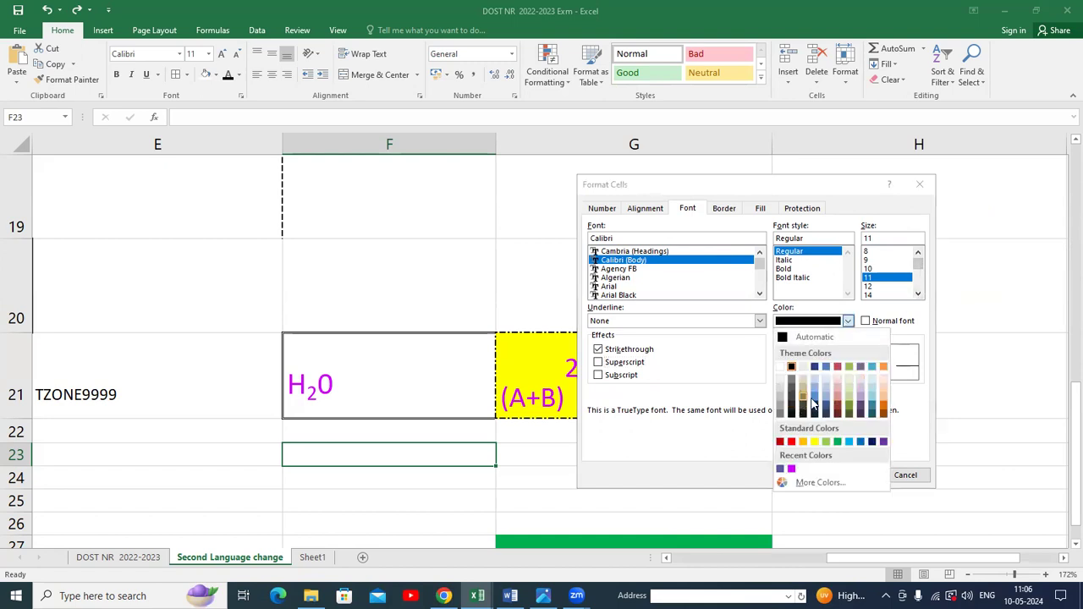
left_click(699, 433)
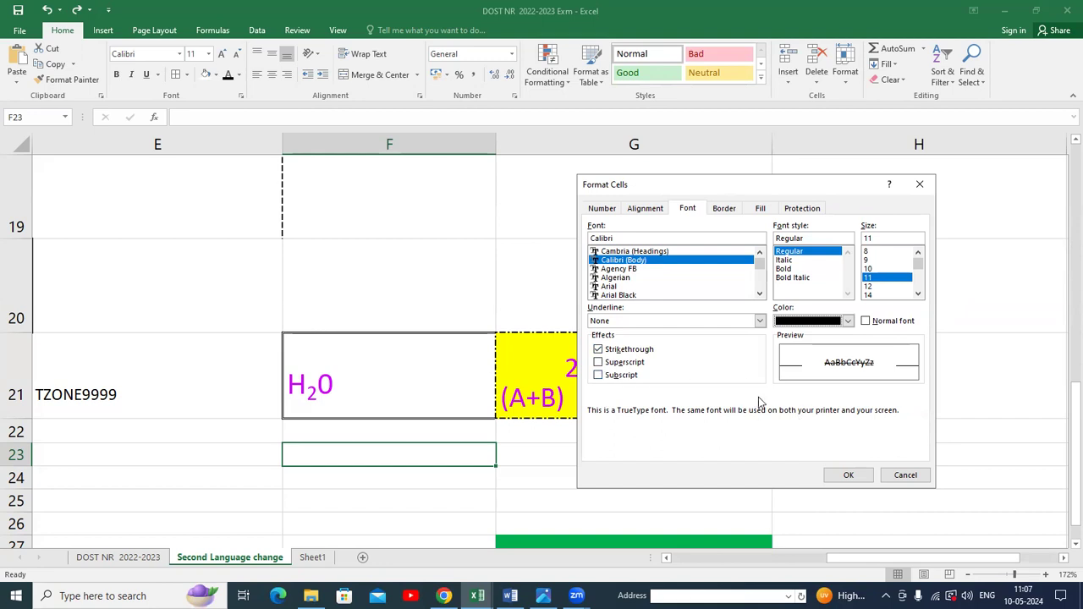
left_click(905, 477)
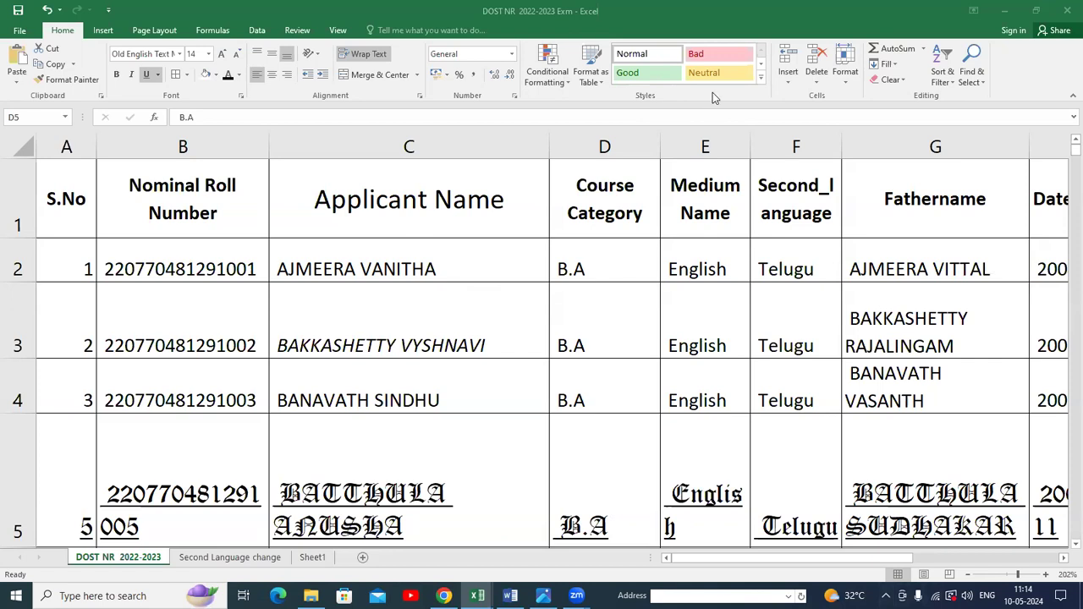
Apply the Neutral cell style to the header row on the DOST NR 2022-2023 sheet.
left_click(650, 97)
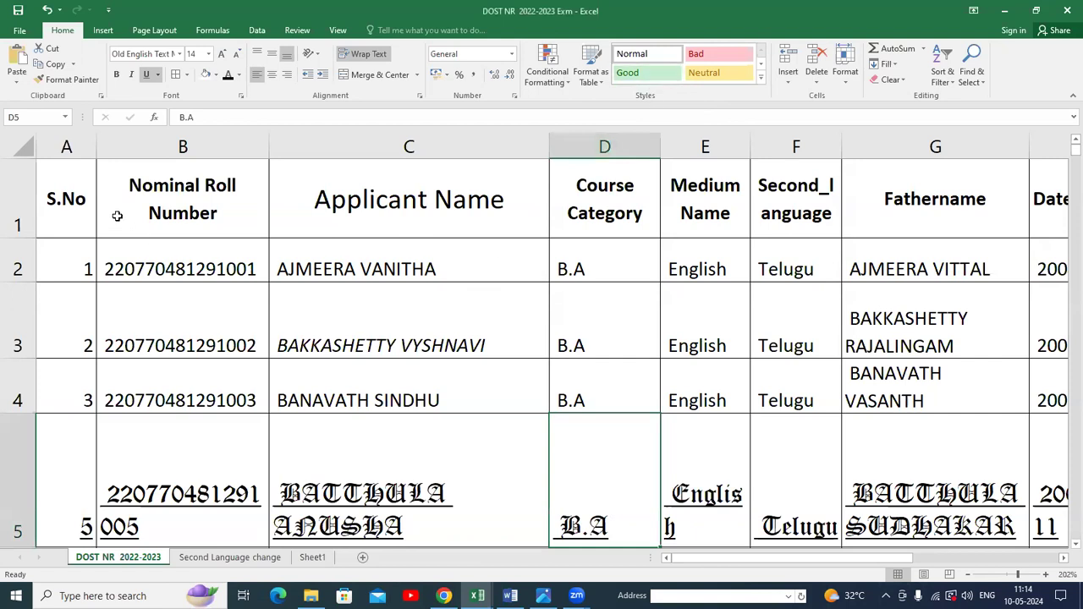
left_click_drag(67, 203, 1048, 224)
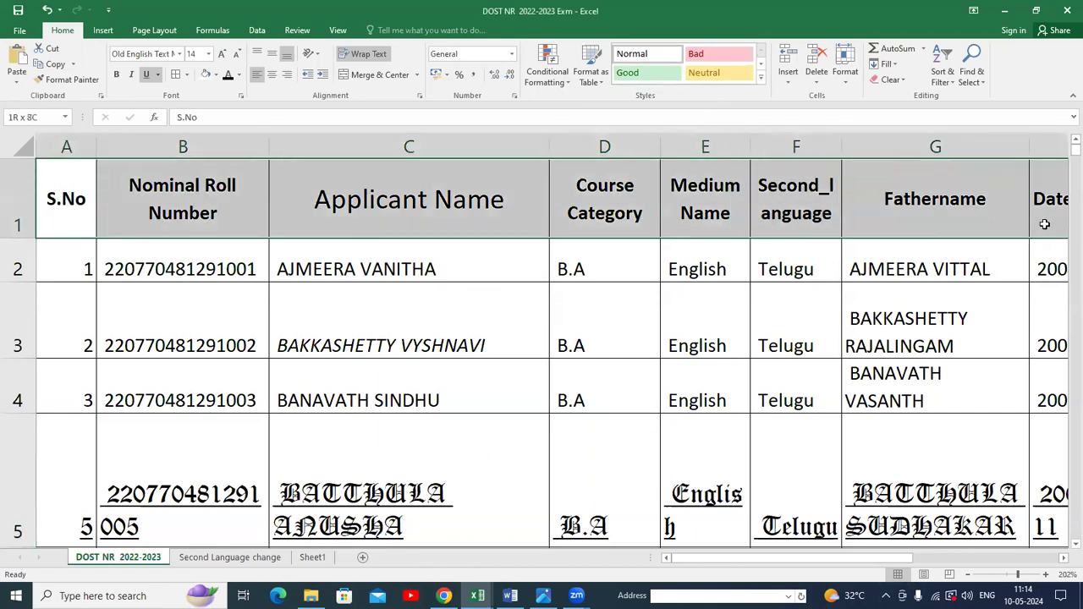
left_click(727, 76)
Select the data rows and browse the full cell styles gallery.
left_click(683, 339)
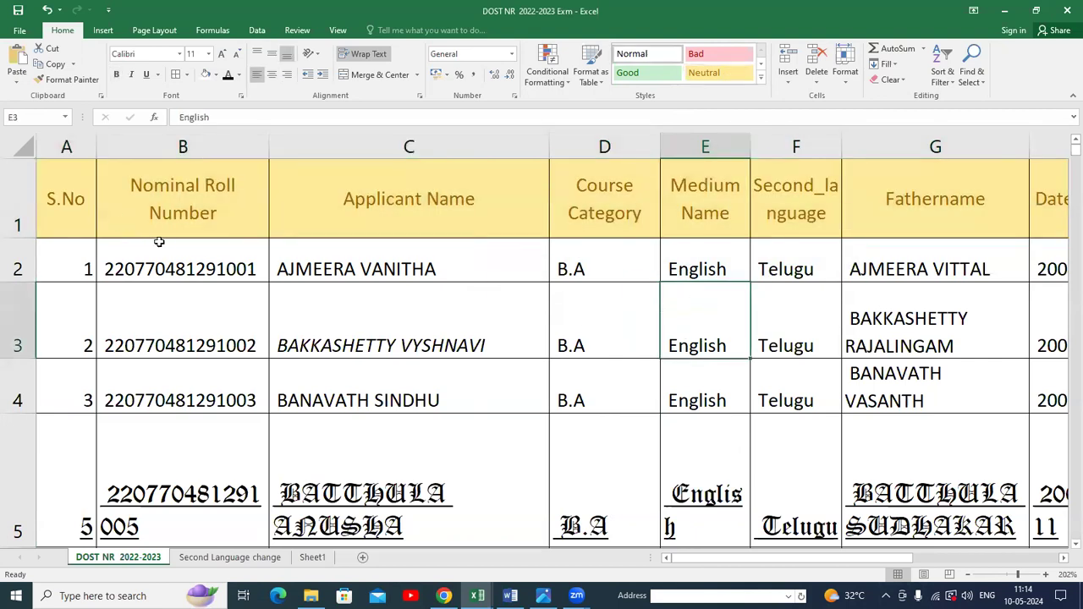
left_click_drag(73, 258, 1050, 487)
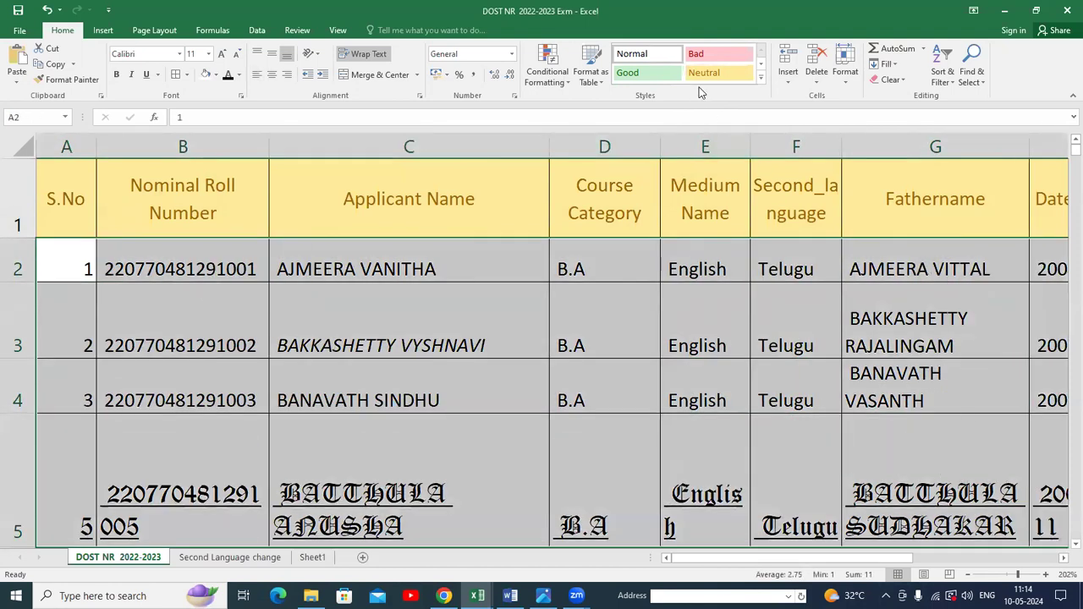
left_click(761, 67)
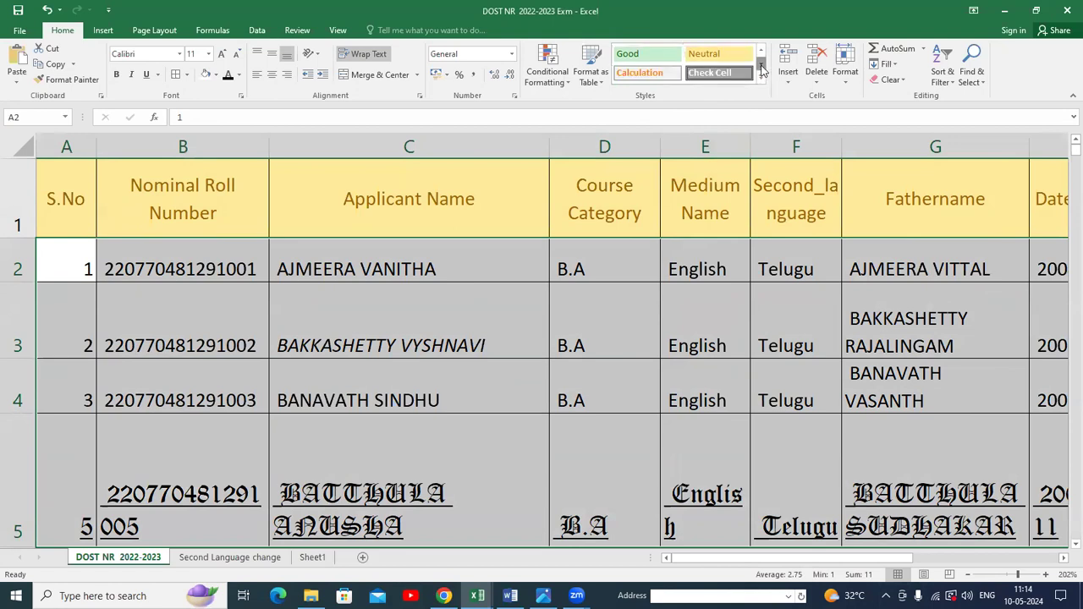
left_click(761, 82)
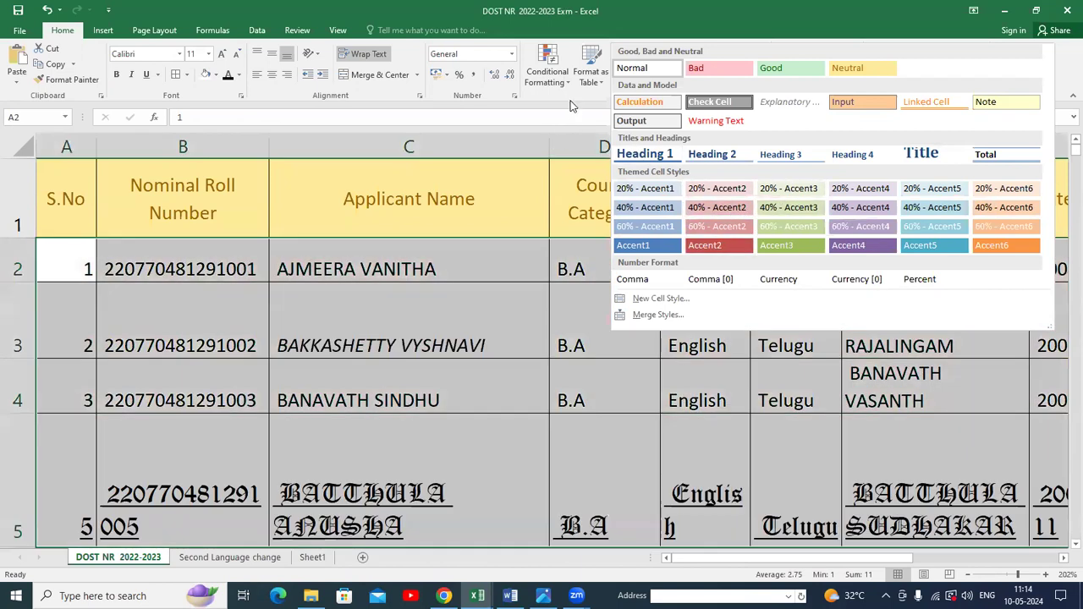
left_click(572, 102)
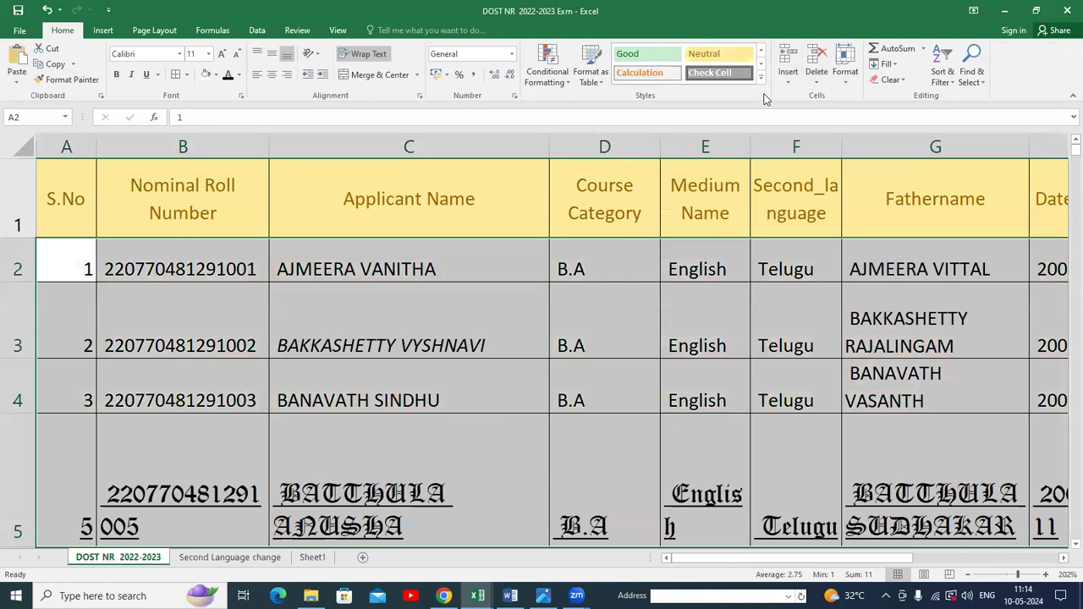
left_click(582, 343)
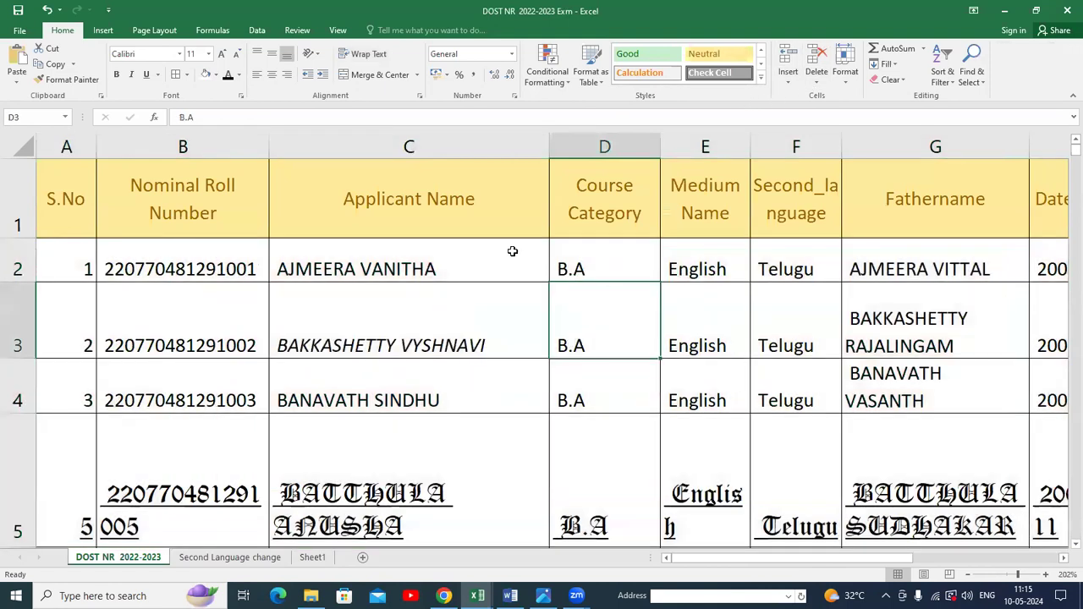
Apply the Good cell style to header row 1.
left_click(18, 201)
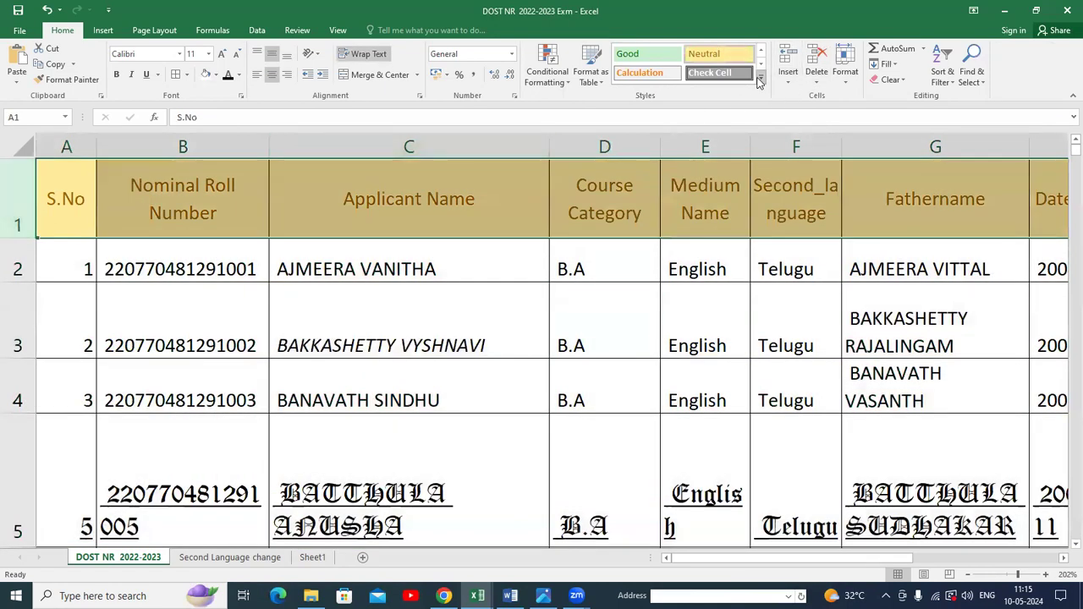
left_click(668, 59)
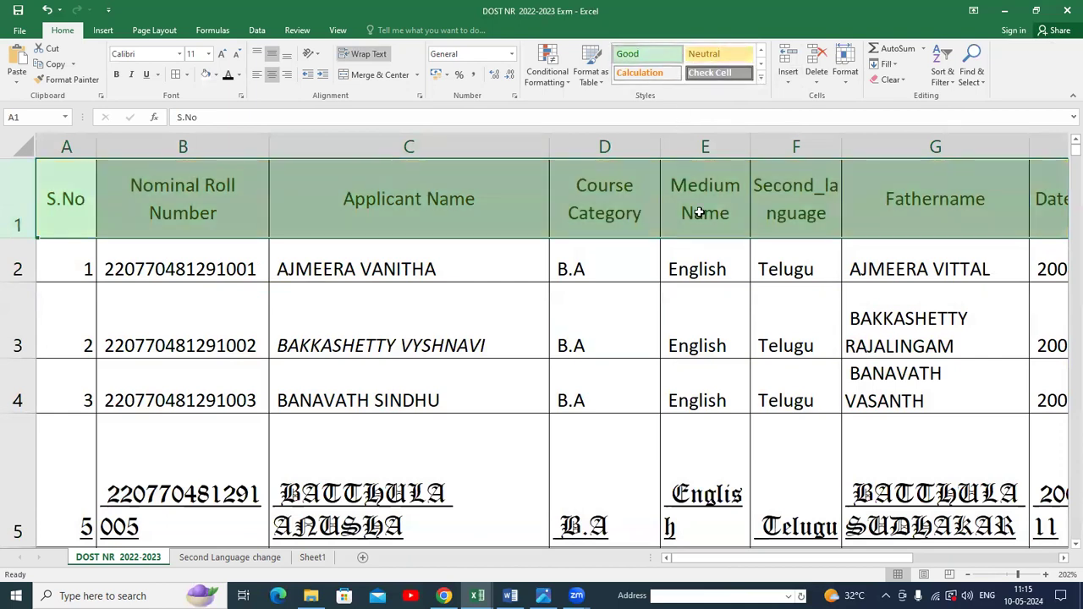
left_click(707, 269)
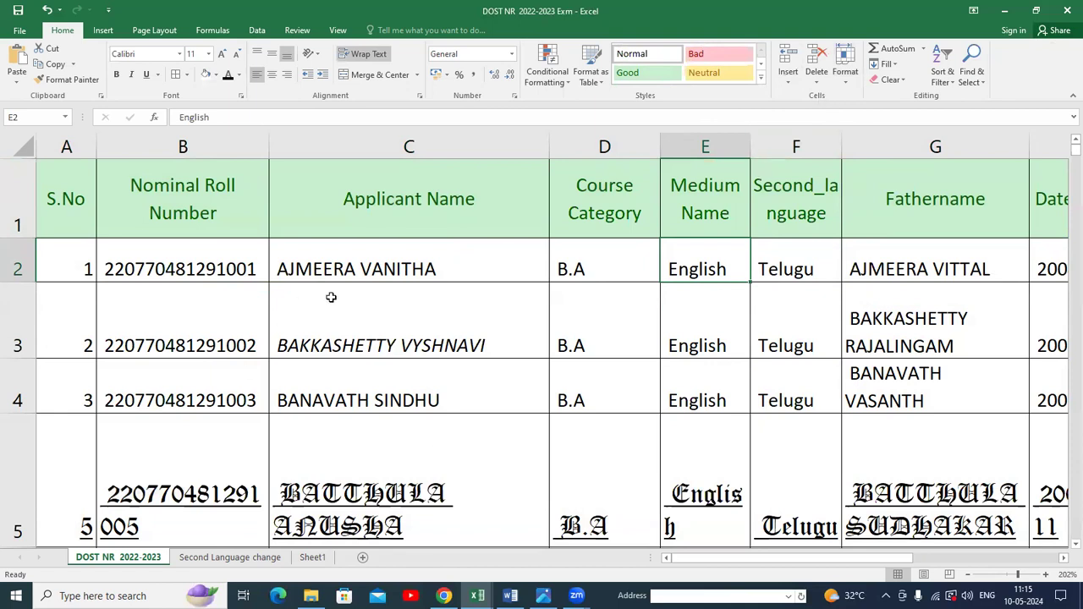
Insert a blank sheet row between the header row and the first applicant's row.
left_click(423, 276)
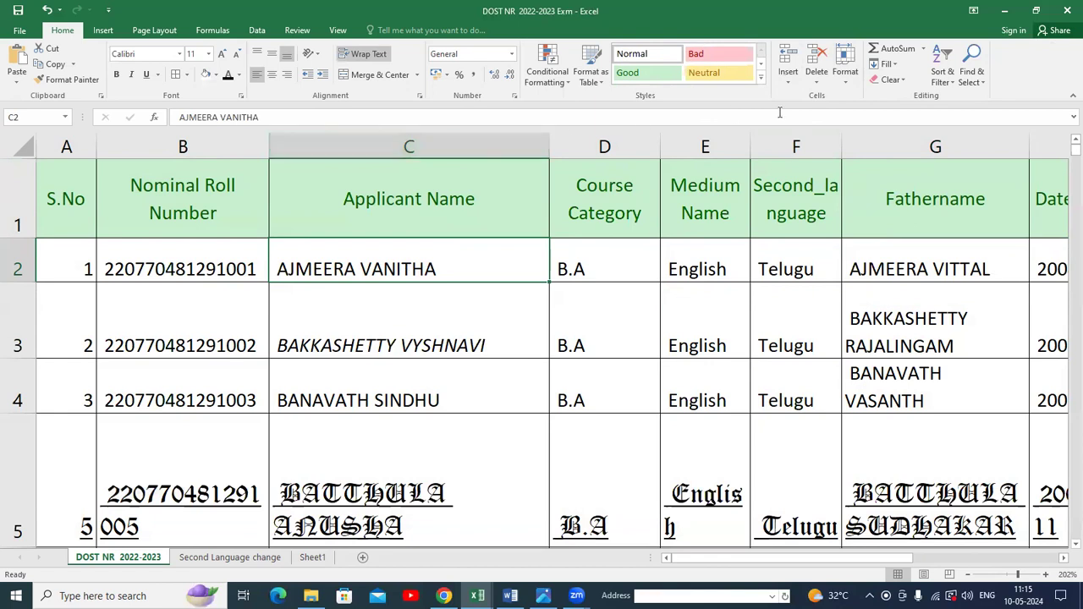
left_click(846, 80)
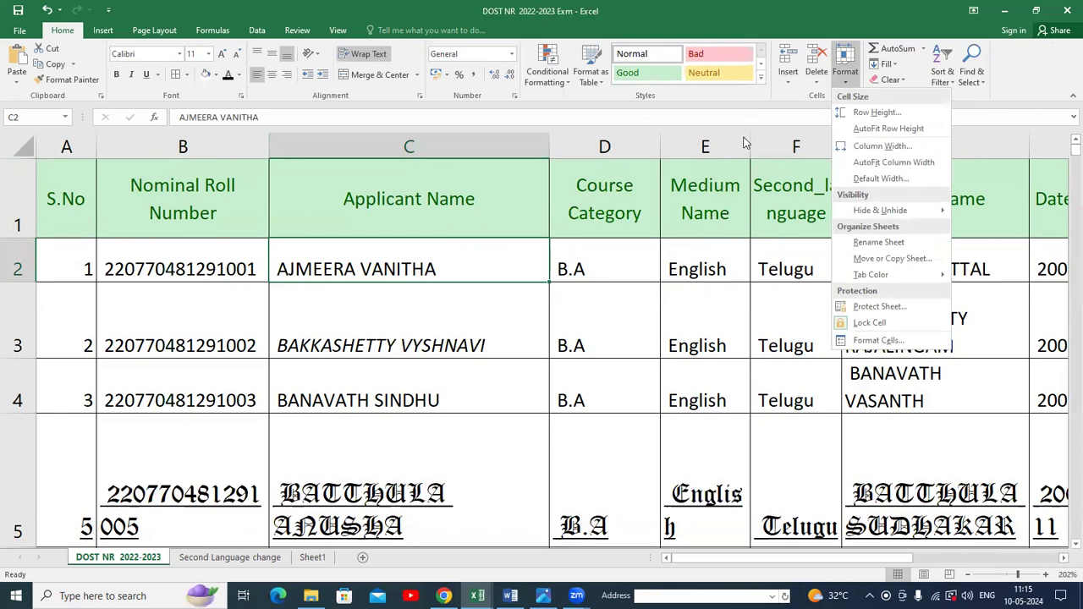
left_click(750, 100)
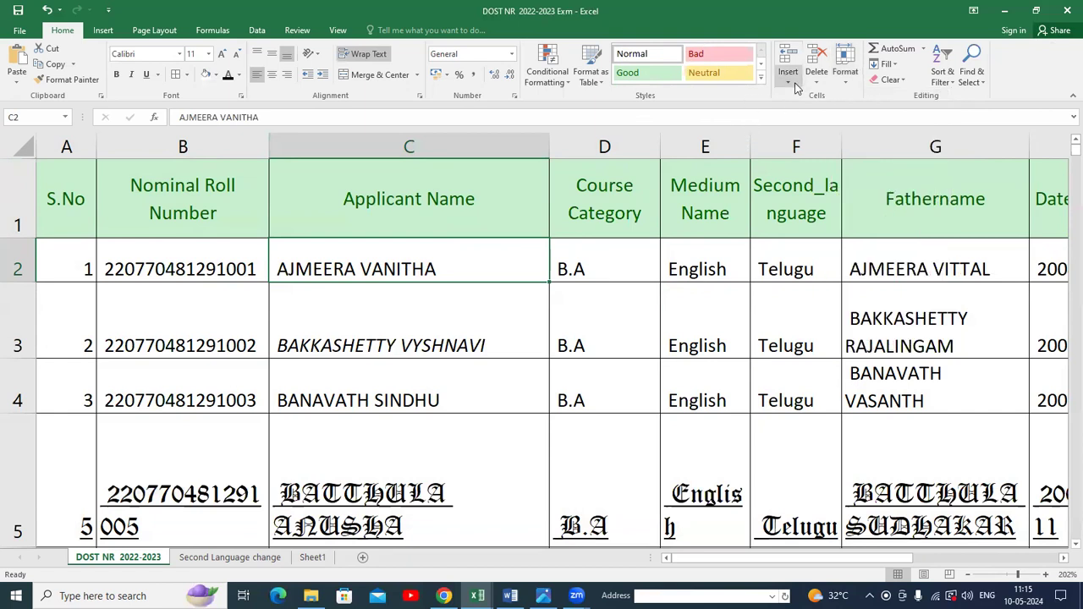
left_click(789, 88)
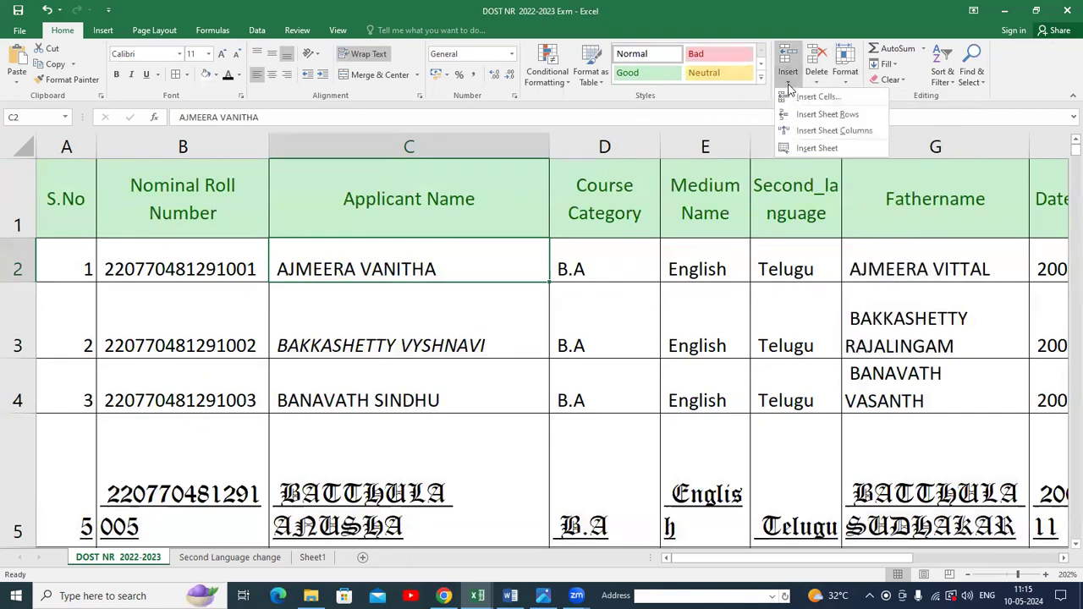
left_click(840, 121)
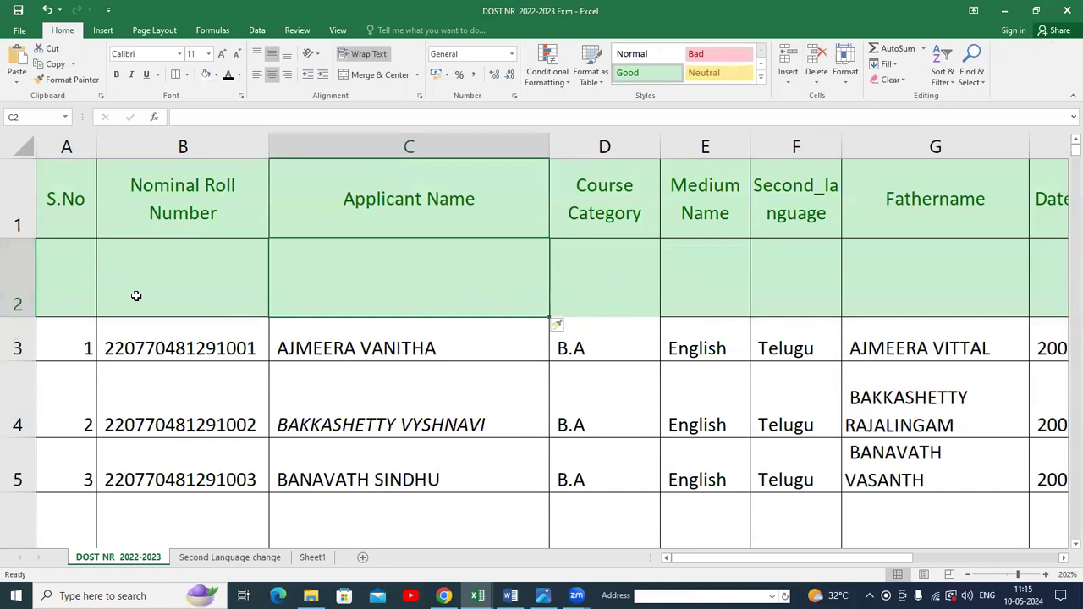
Insert a blank sheet row between the first and second applicants' rows.
left_click(578, 444)
left_click(18, 411)
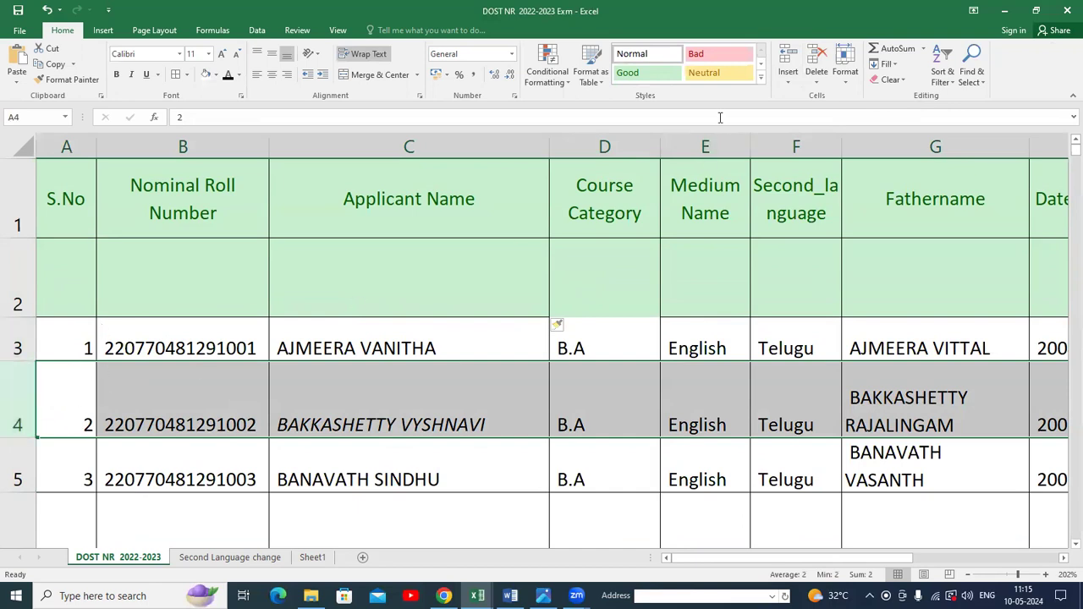
left_click(788, 83)
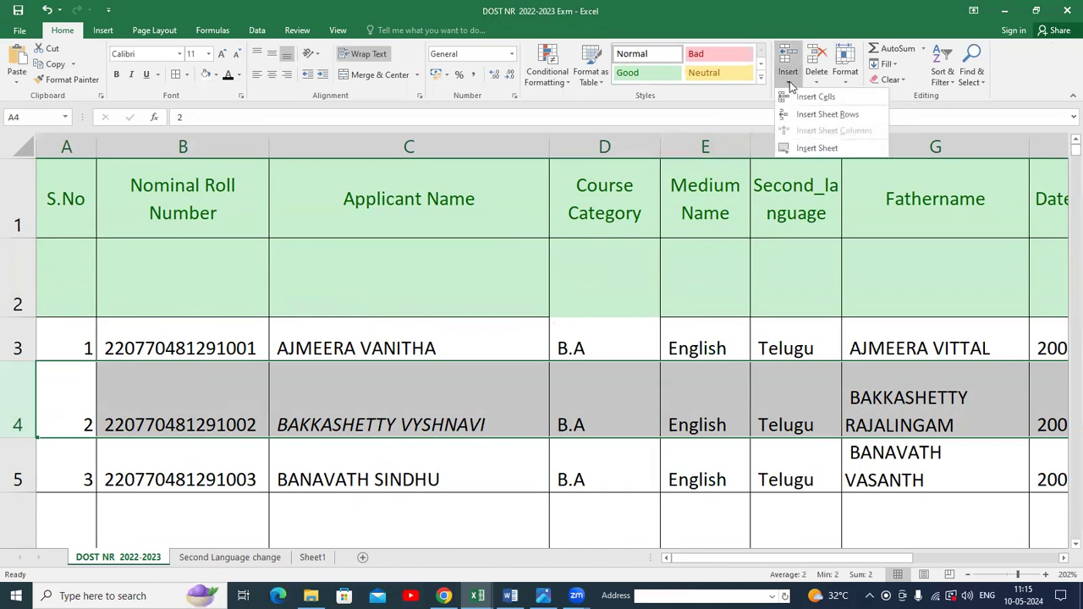
left_click(820, 119)
left_click(249, 439)
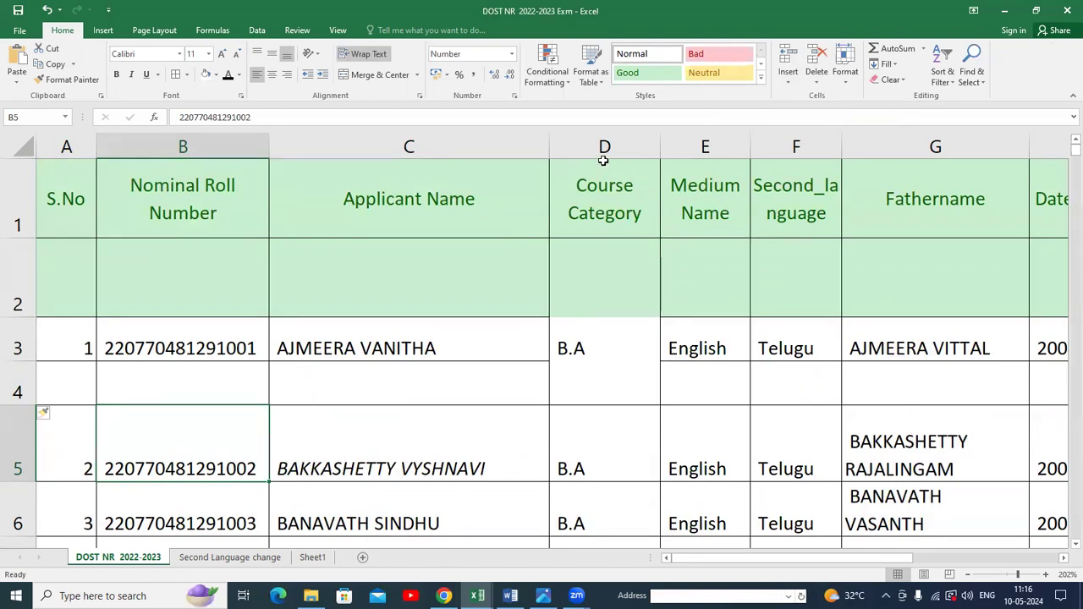
Insert a blank sheet column before the Applicant Name column.
left_click(511, 148)
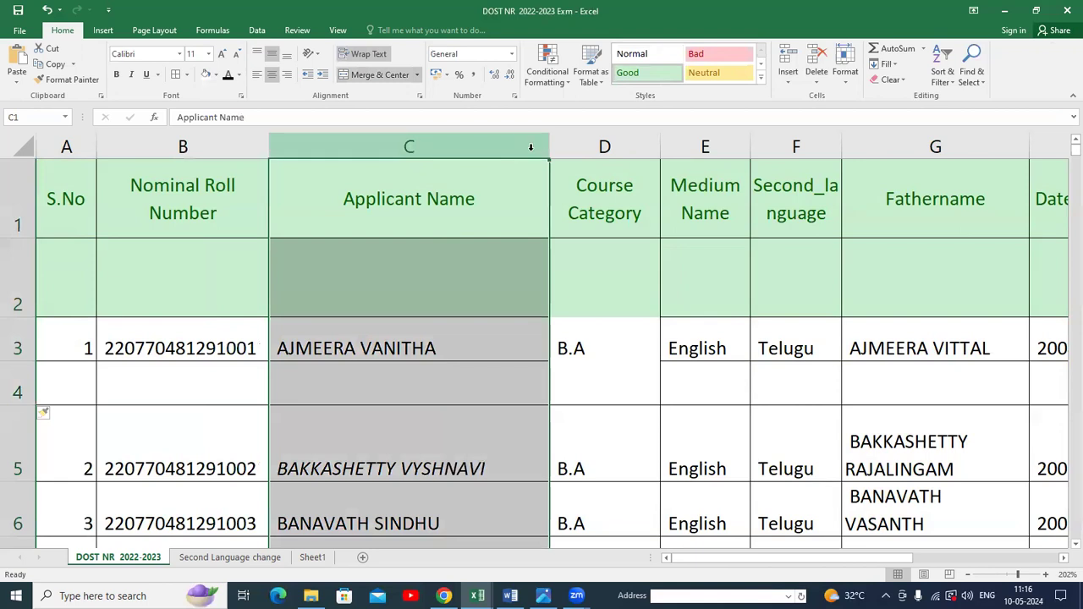
left_click(791, 81)
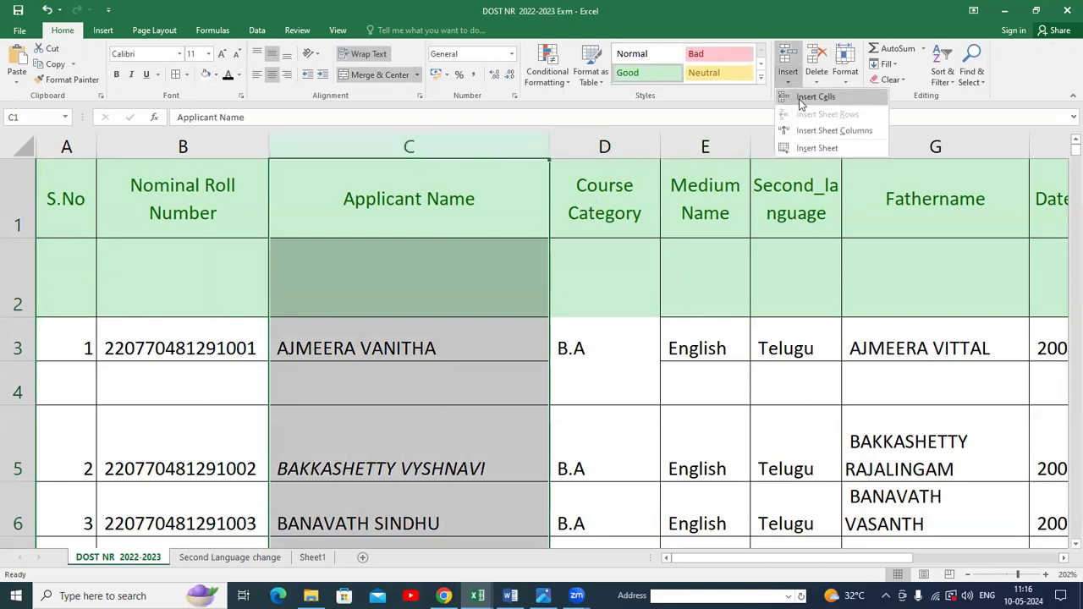
left_click(834, 131)
left_click(750, 364)
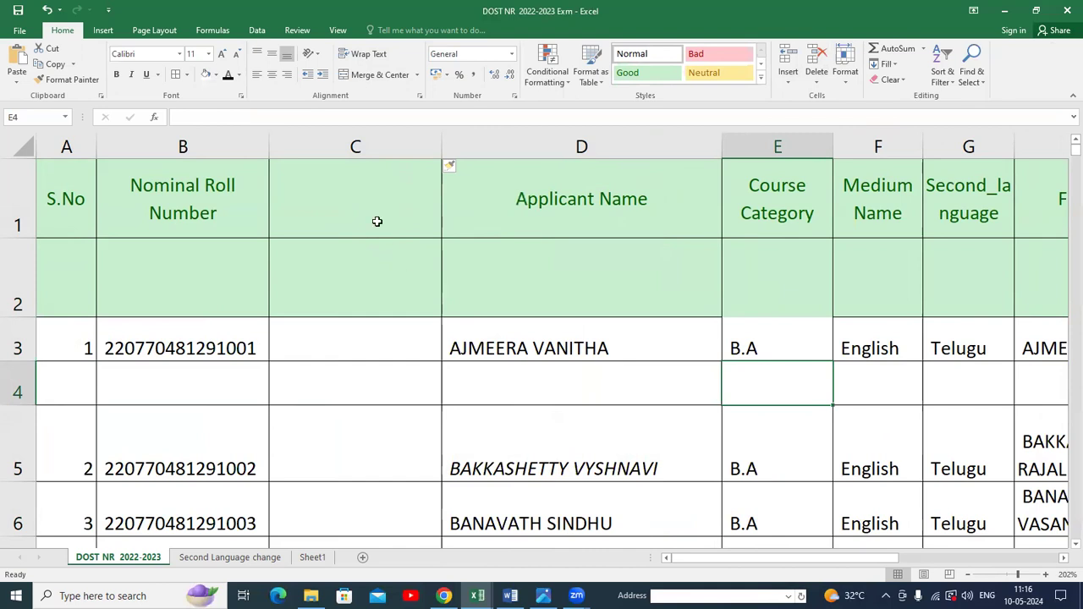
Insert a blank column before the Nominal Roll Number column, then delete that column again.
left_click(211, 150)
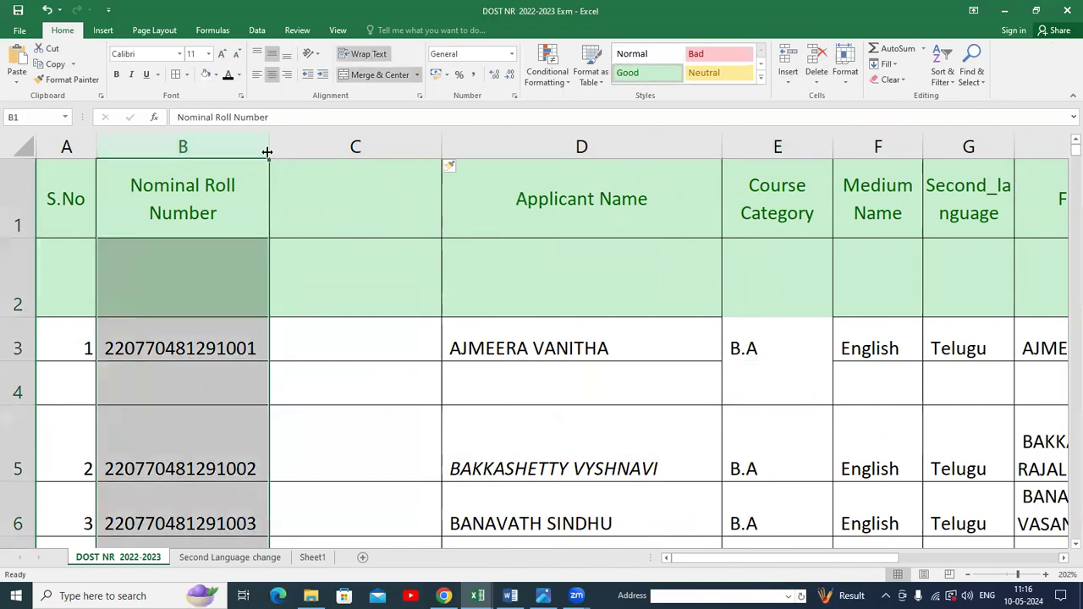
left_click(787, 79)
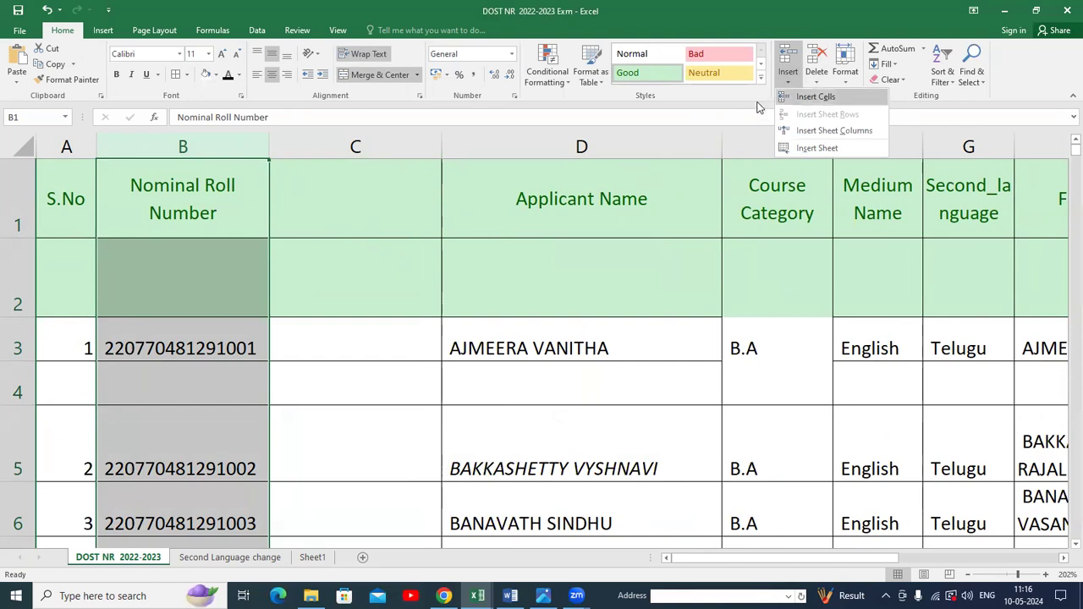
left_click(248, 150)
right_click(247, 149)
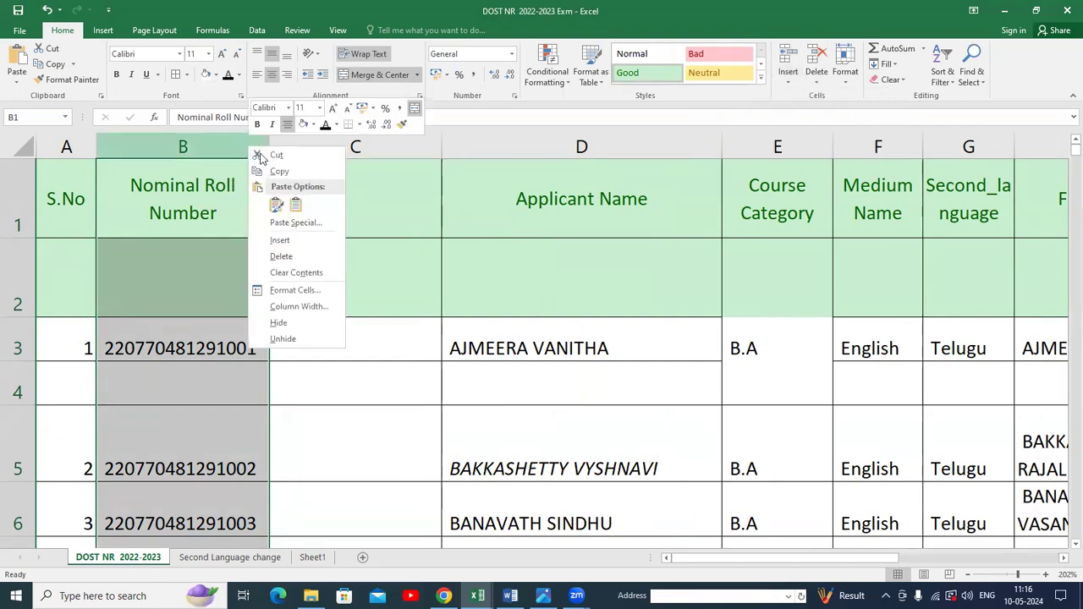
left_click(297, 244)
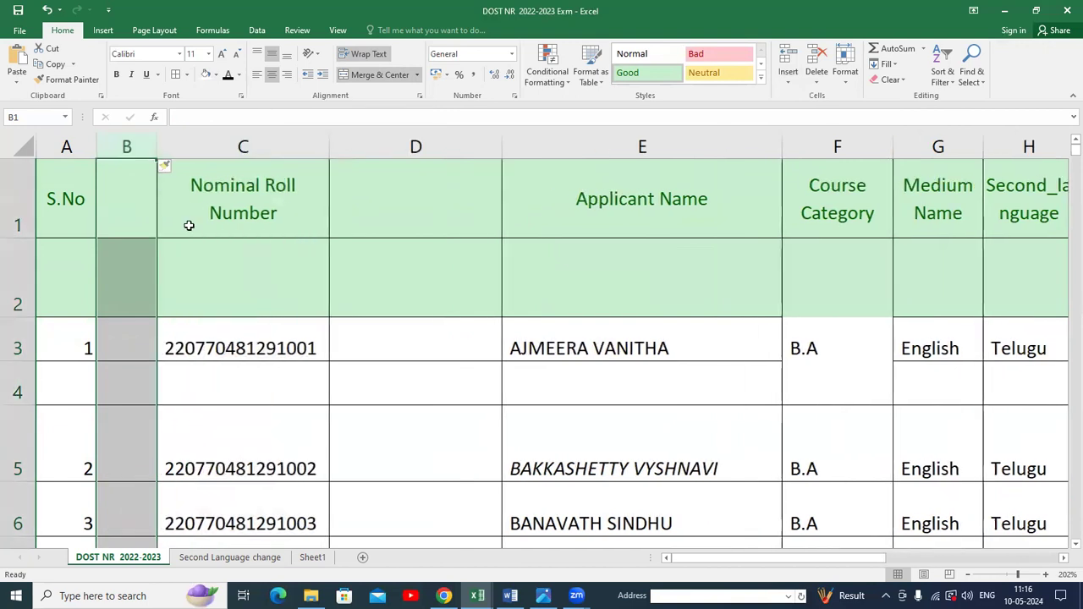
right_click(153, 149)
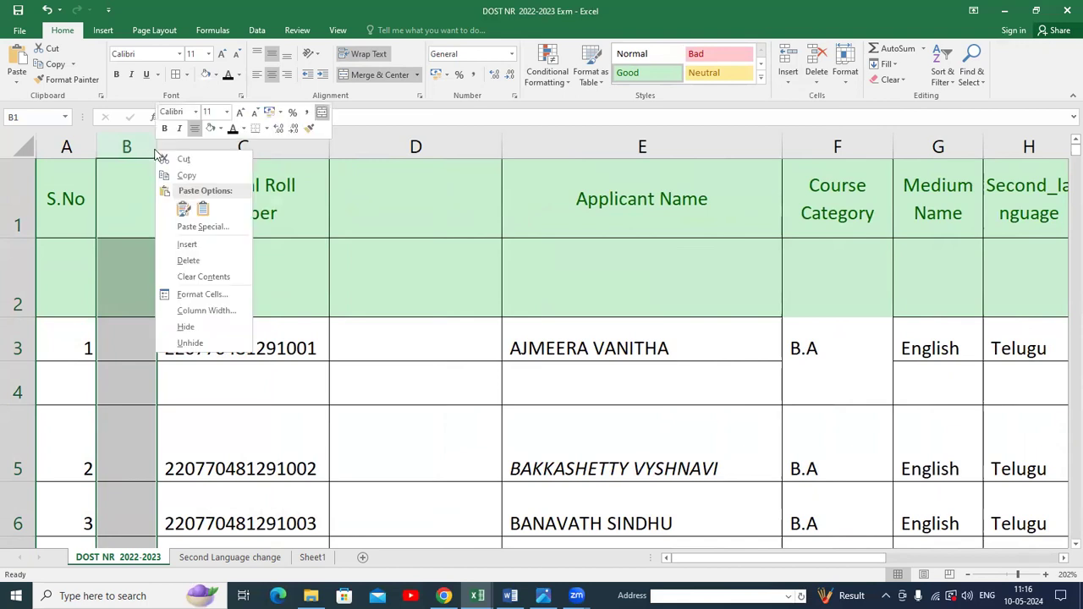
left_click(197, 265)
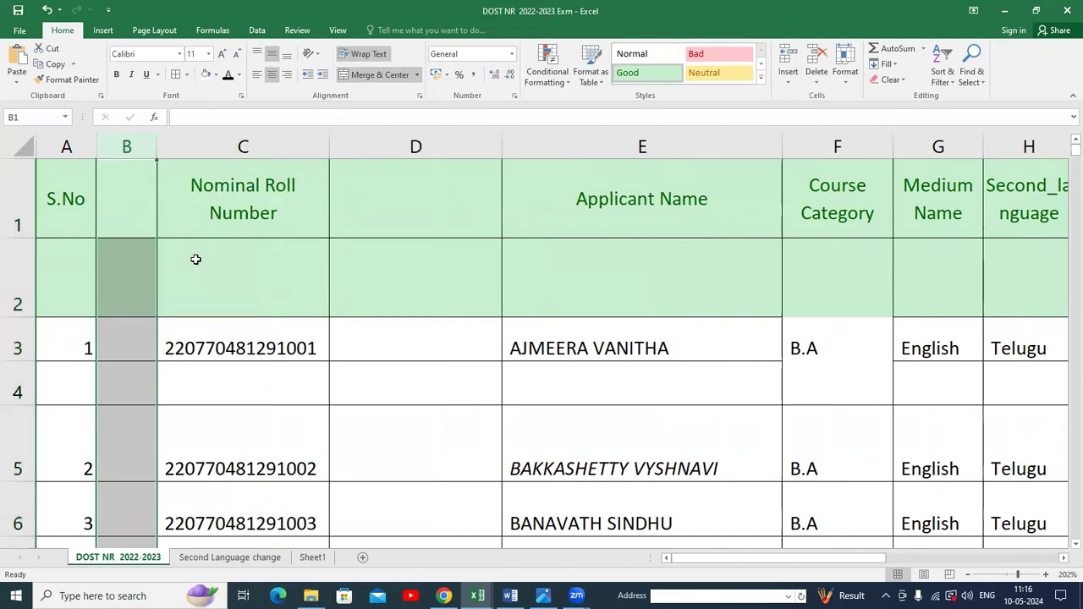
Delete the blank column before the Applicant Name column.
left_click(348, 146)
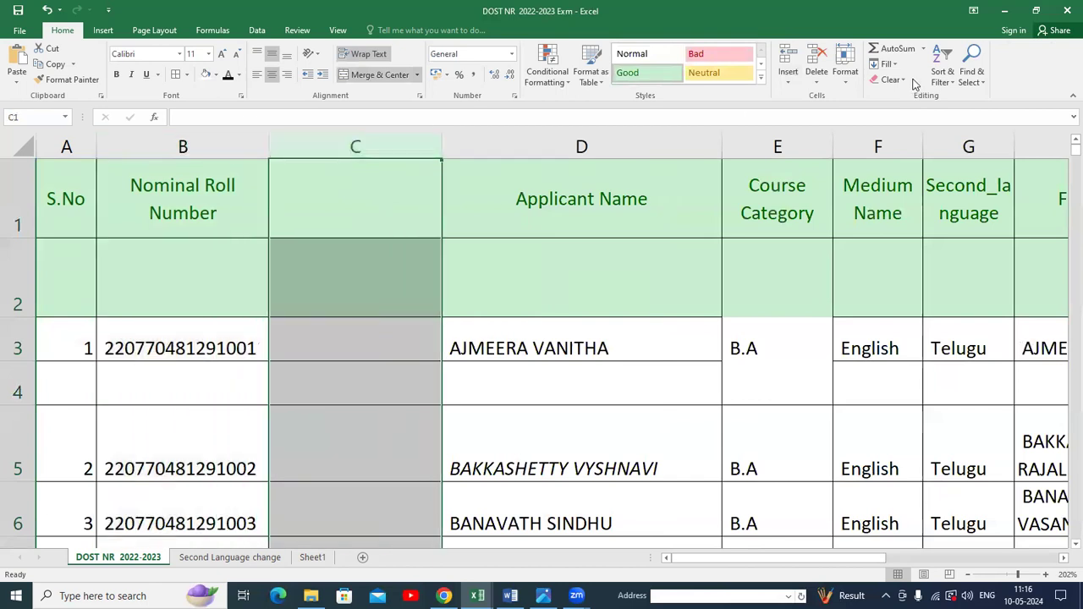
left_click(816, 79)
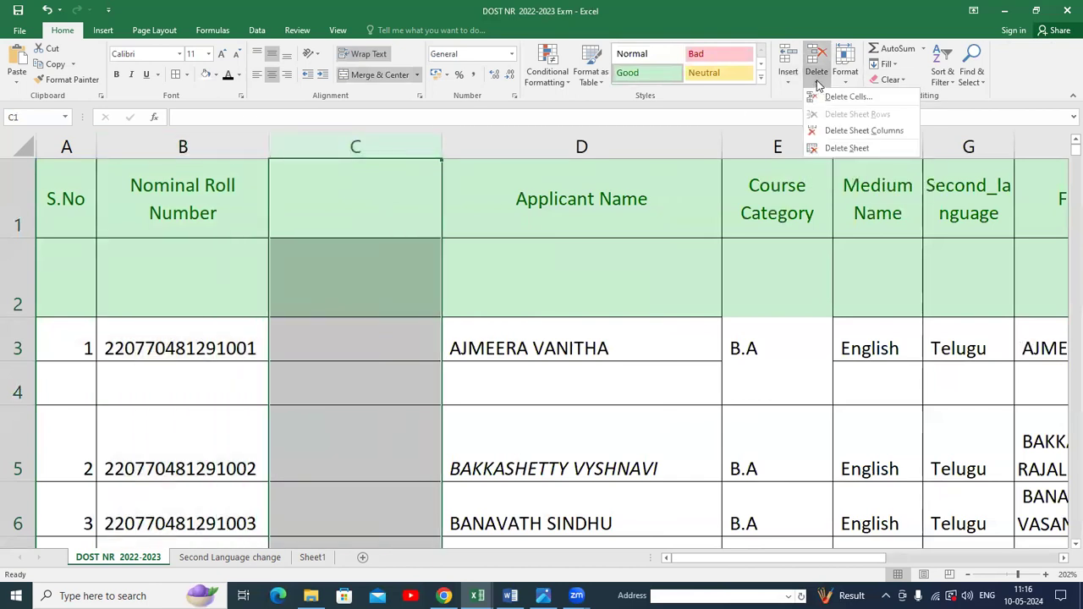
left_click(872, 131)
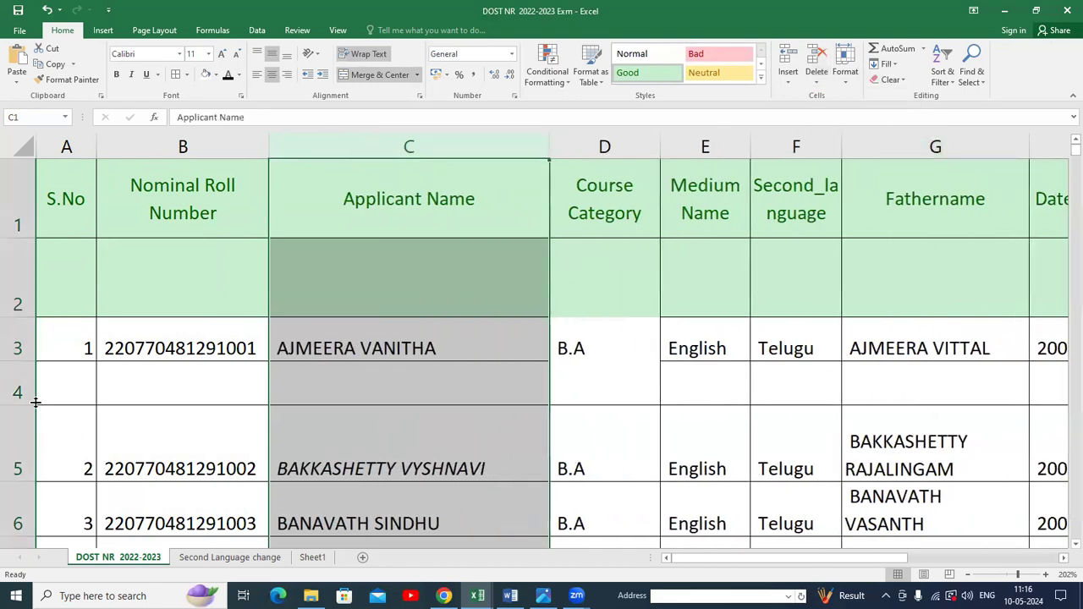
Delete the blank row between the first and second applicants' rows.
left_click(35, 403)
left_click(817, 81)
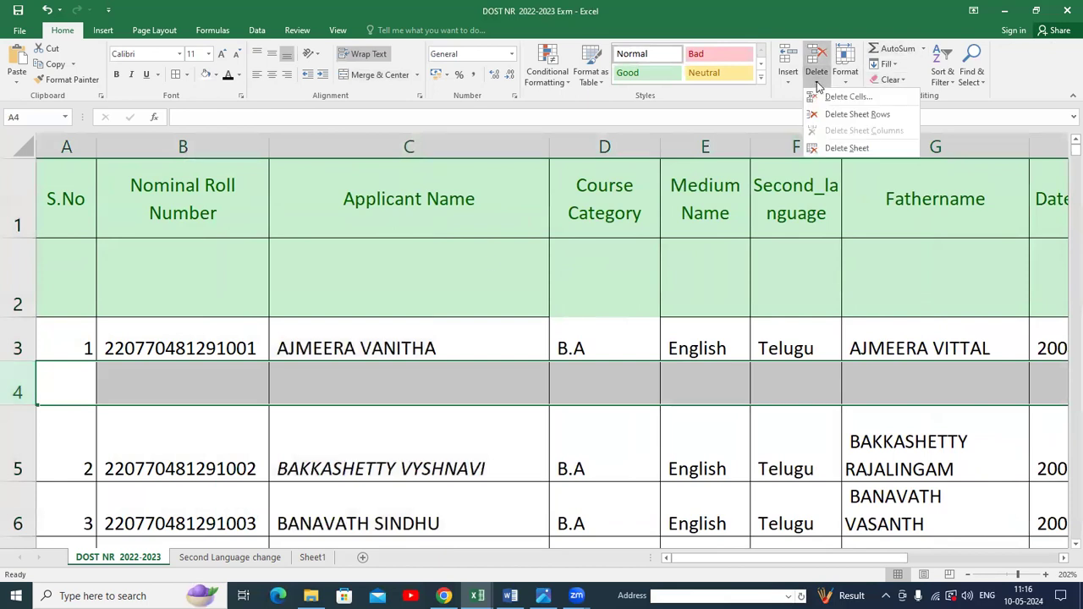
left_click(857, 114)
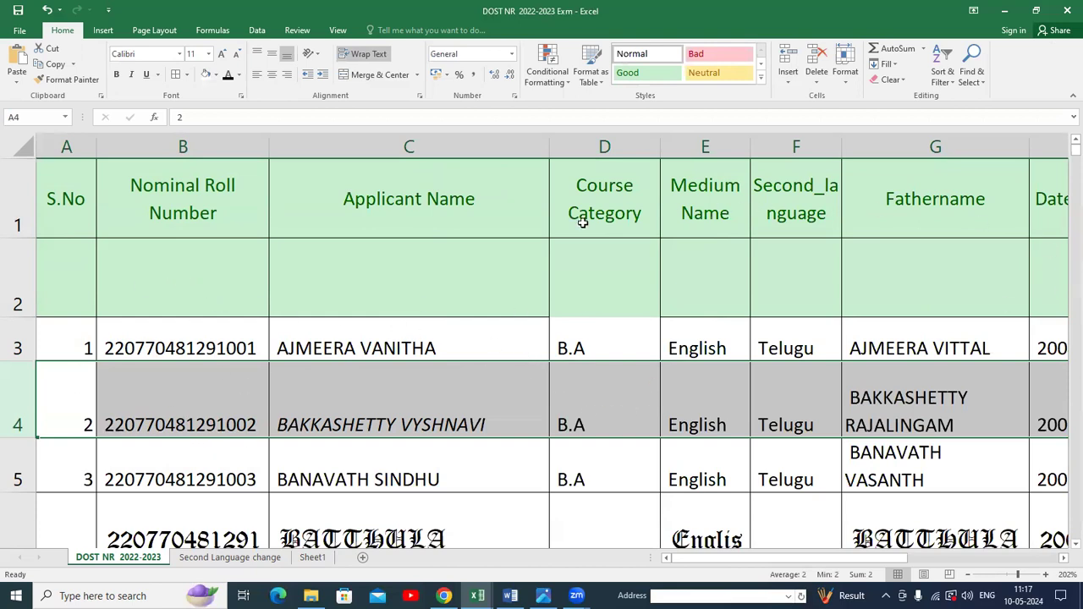
left_click(789, 82)
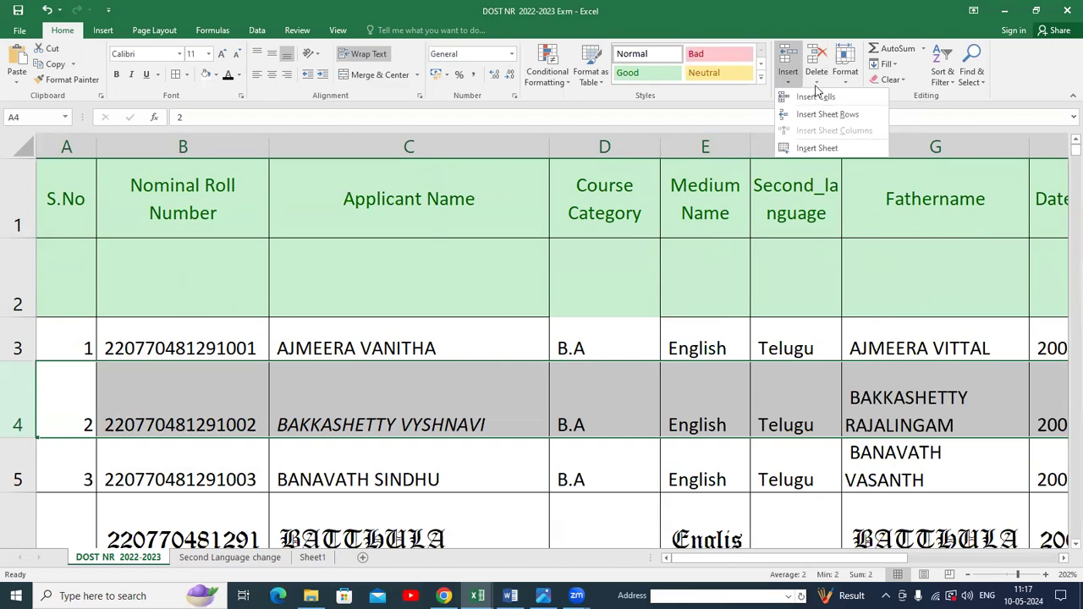
left_click(817, 84)
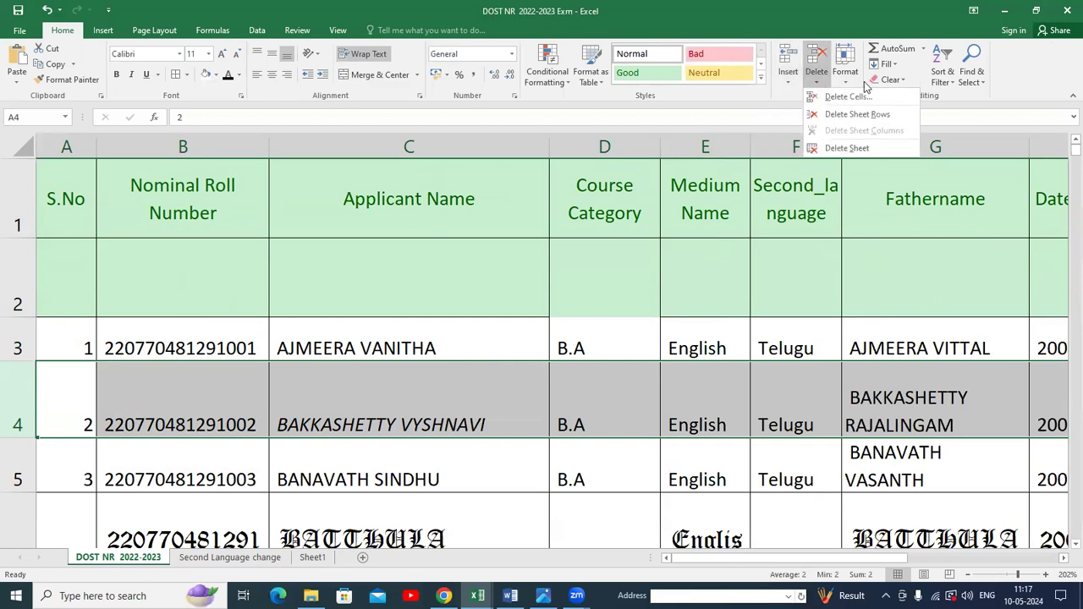
left_click(847, 82)
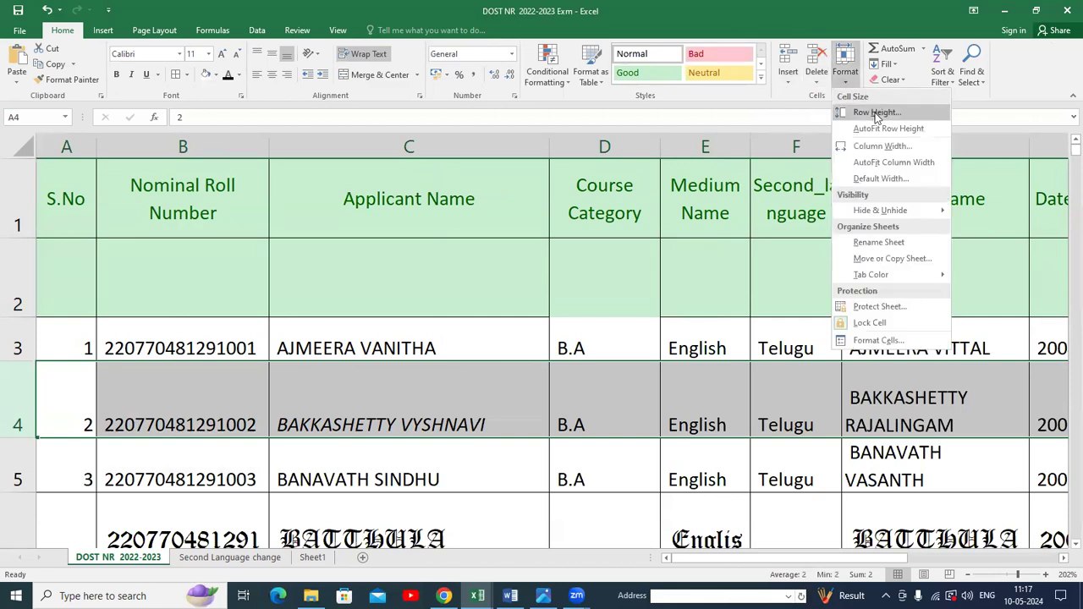
left_click(53, 345)
Widen the Nominal Roll Number column so its header fits on one line, then narrow it slightly.
left_click(13, 349)
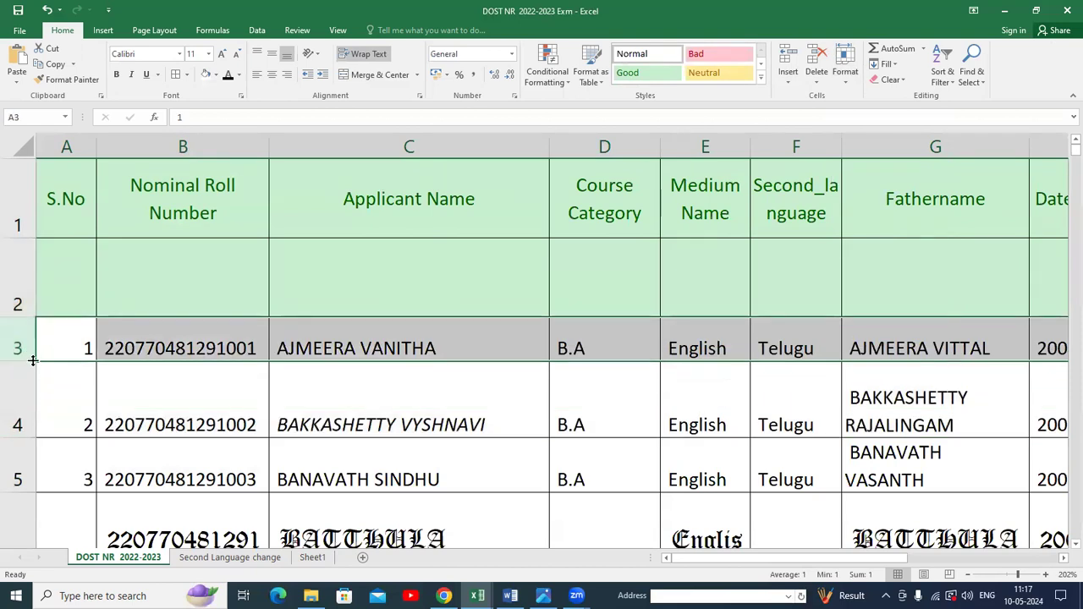
left_click(161, 333)
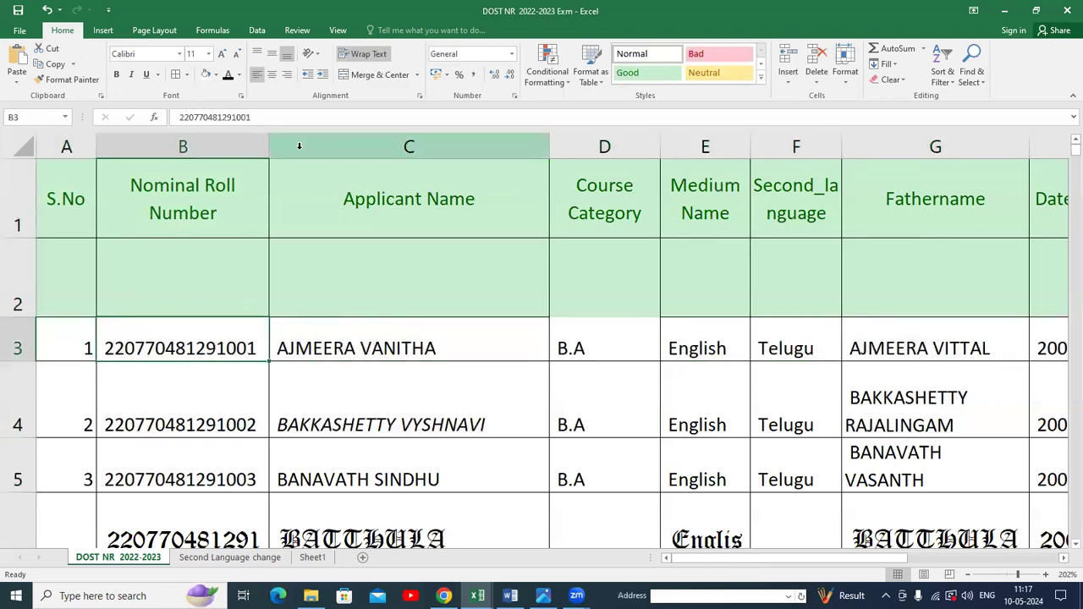
left_click(263, 161)
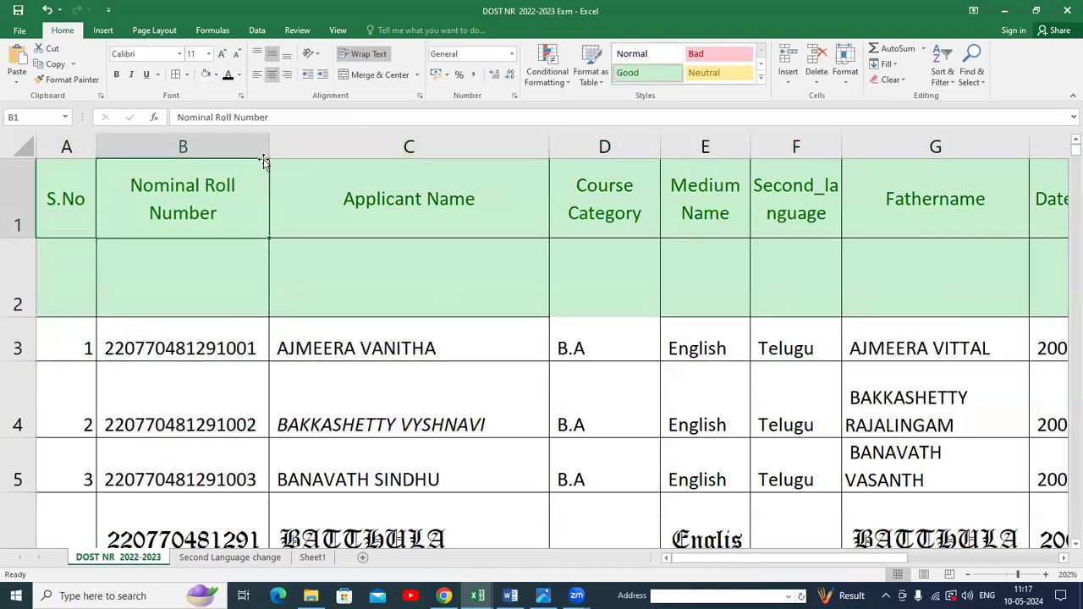
left_click_drag(267, 141, 363, 146)
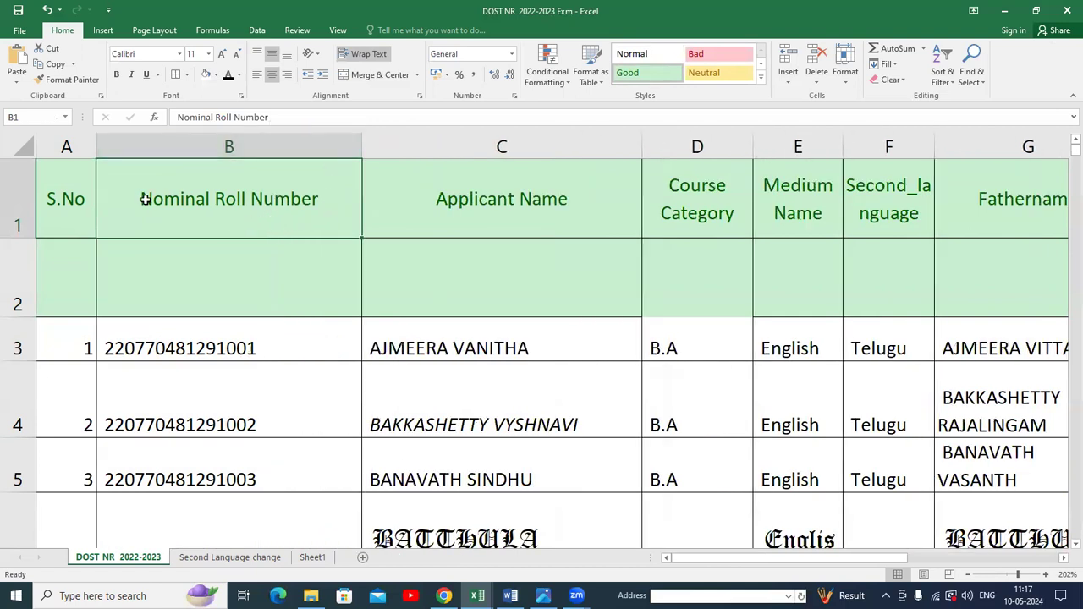
left_click_drag(362, 148, 316, 163)
Shorten header row 1 and narrow the Nominal Roll Number column by dragging their boundaries.
left_click_drag(18, 239, 18, 199)
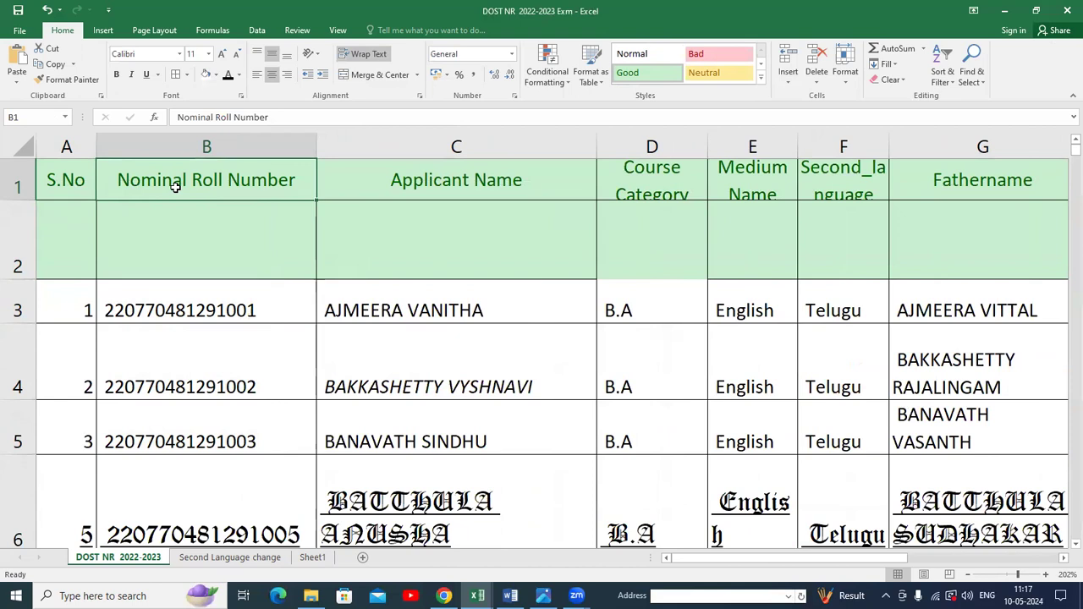
left_click_drag(317, 144, 250, 160)
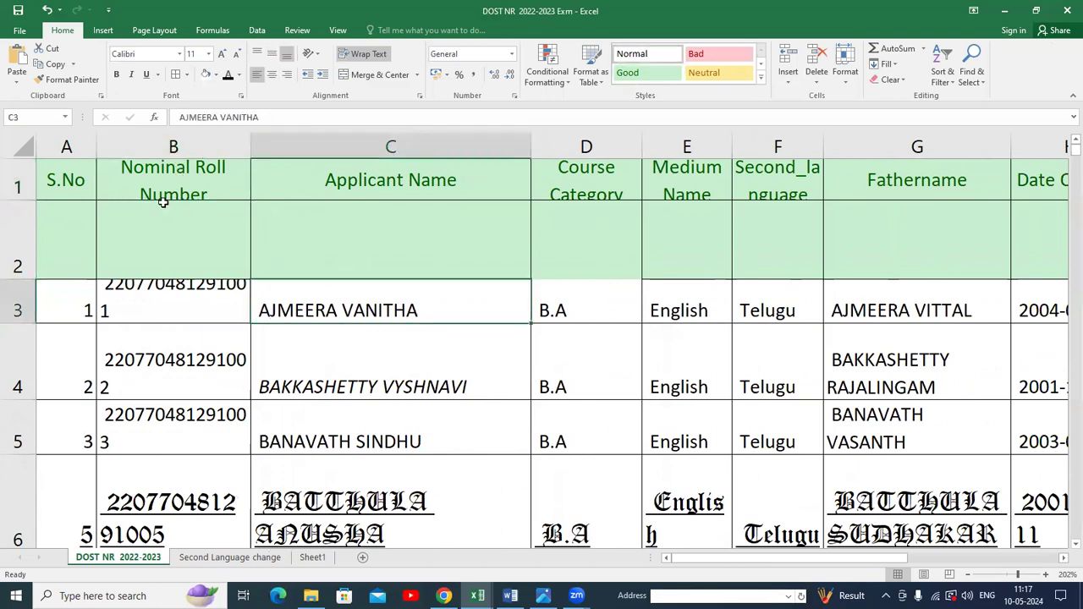
Apply a row height of 30 to header row 1, then undo the change.
left_click(844, 78)
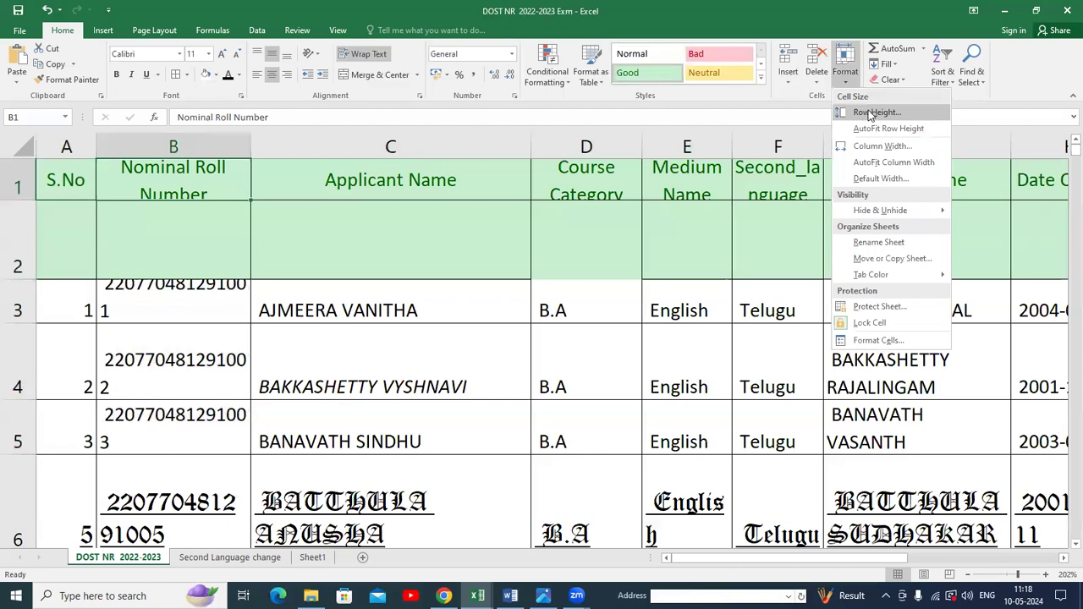
left_click(875, 113)
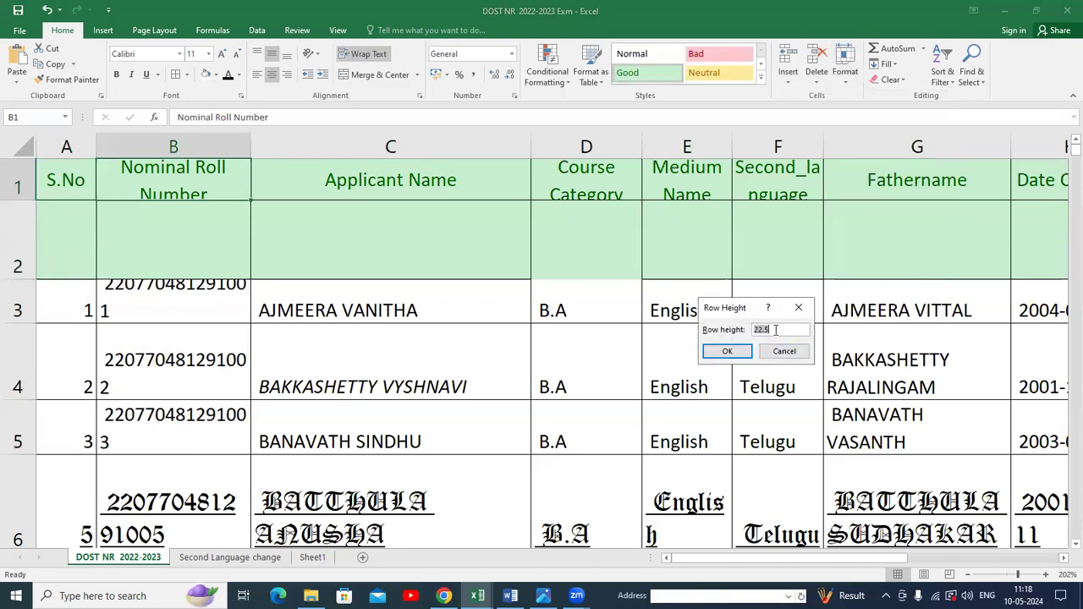
left_click(725, 350)
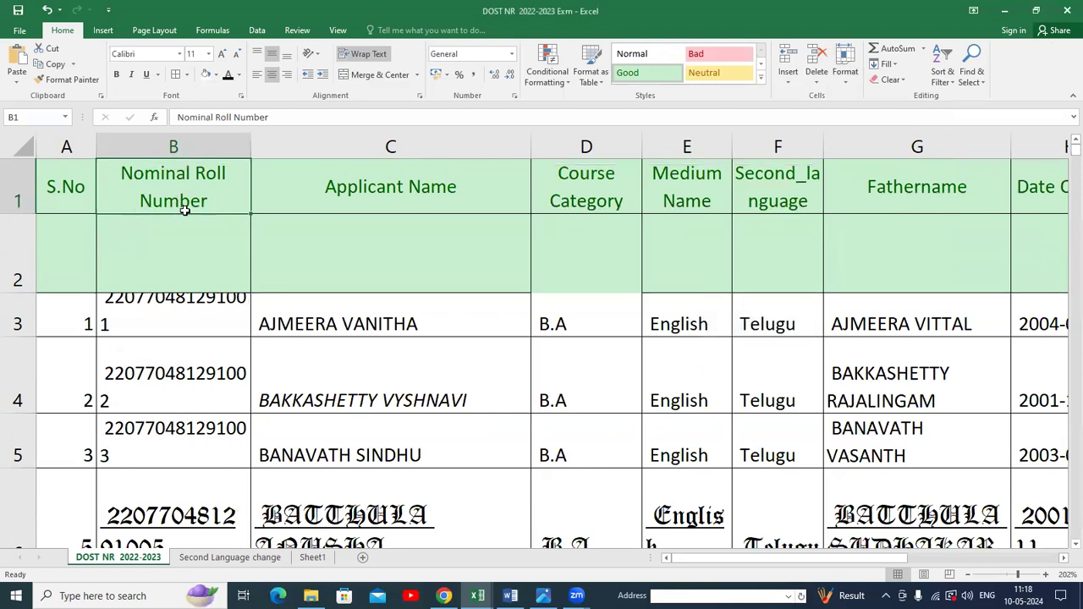
key("ctrl+z")
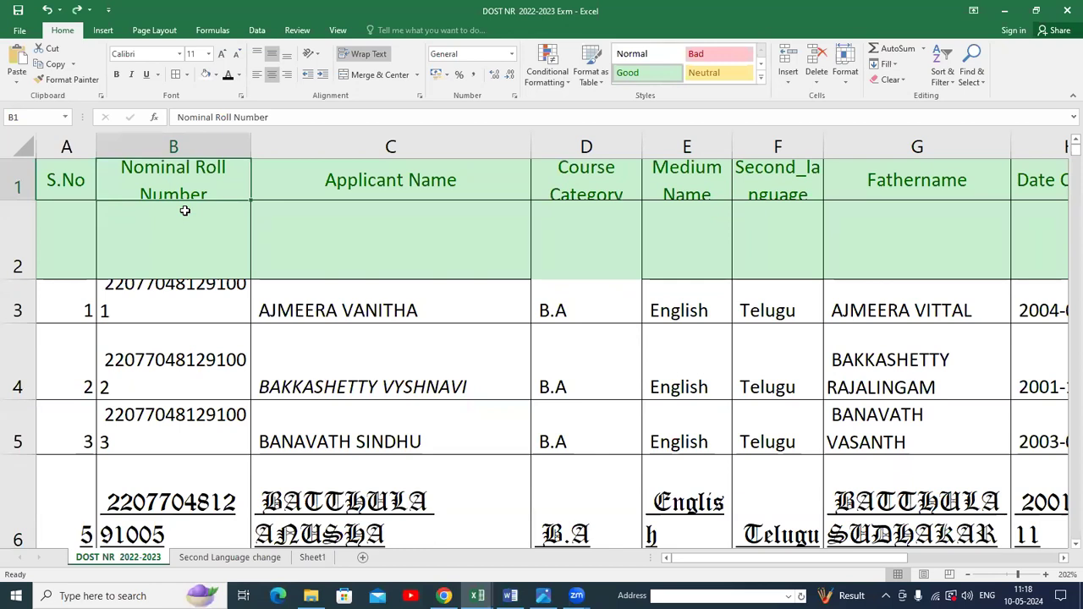
Redo the row height of 30 on header row 1.
key("ctrl+y")
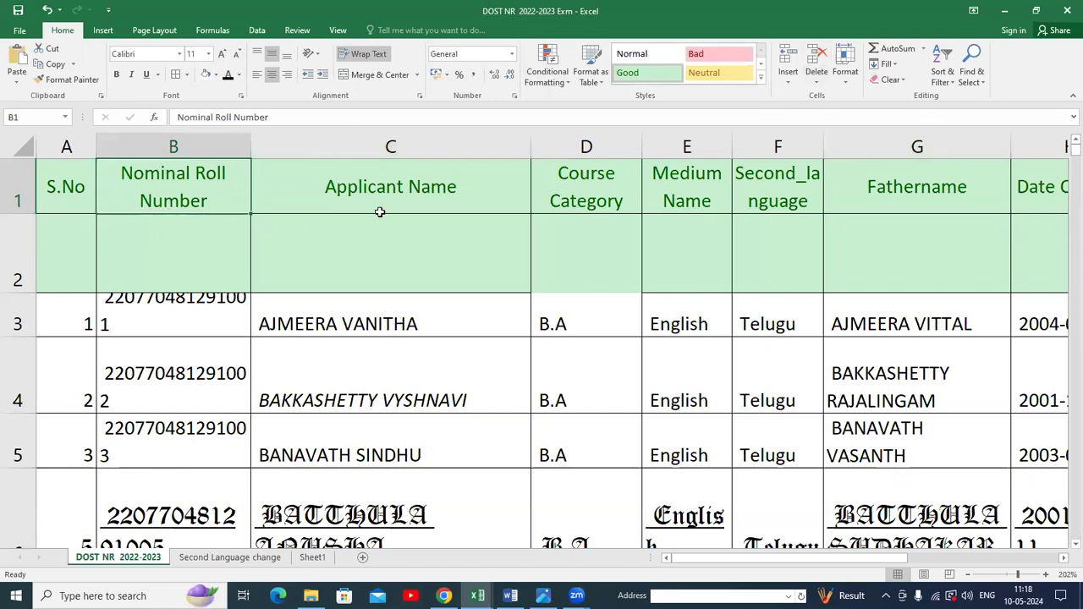
left_click(846, 76)
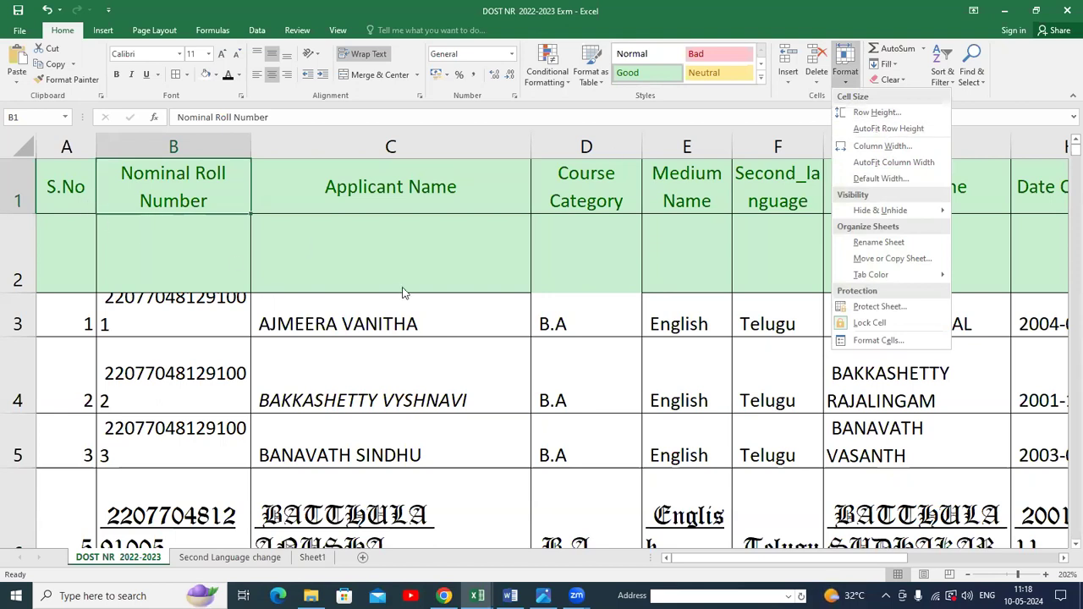
left_click(510, 379)
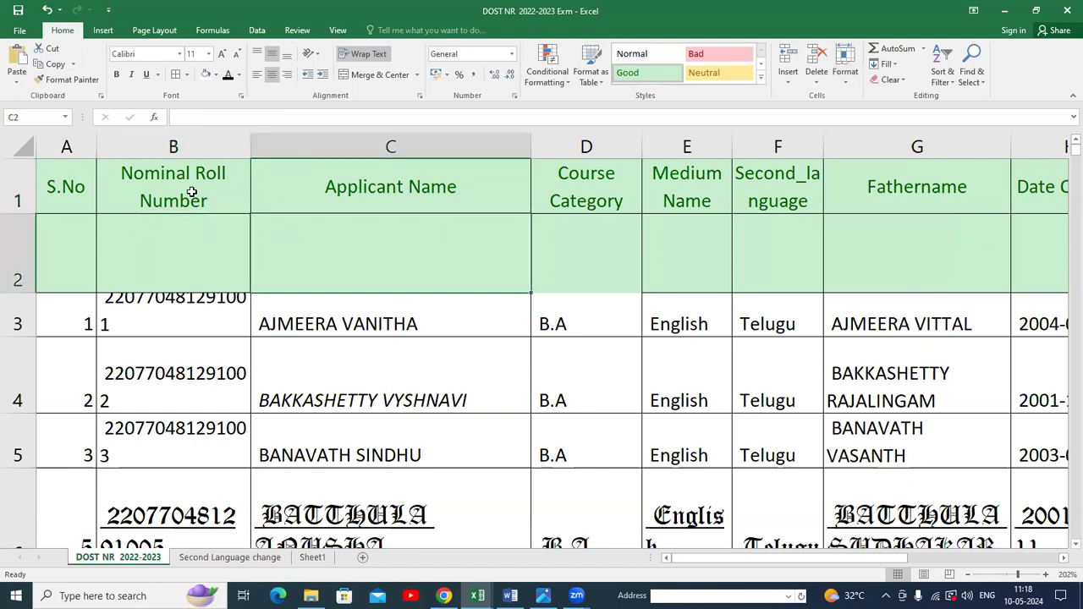
Set the Nominal Roll Number column's width to 20.
left_click(186, 145)
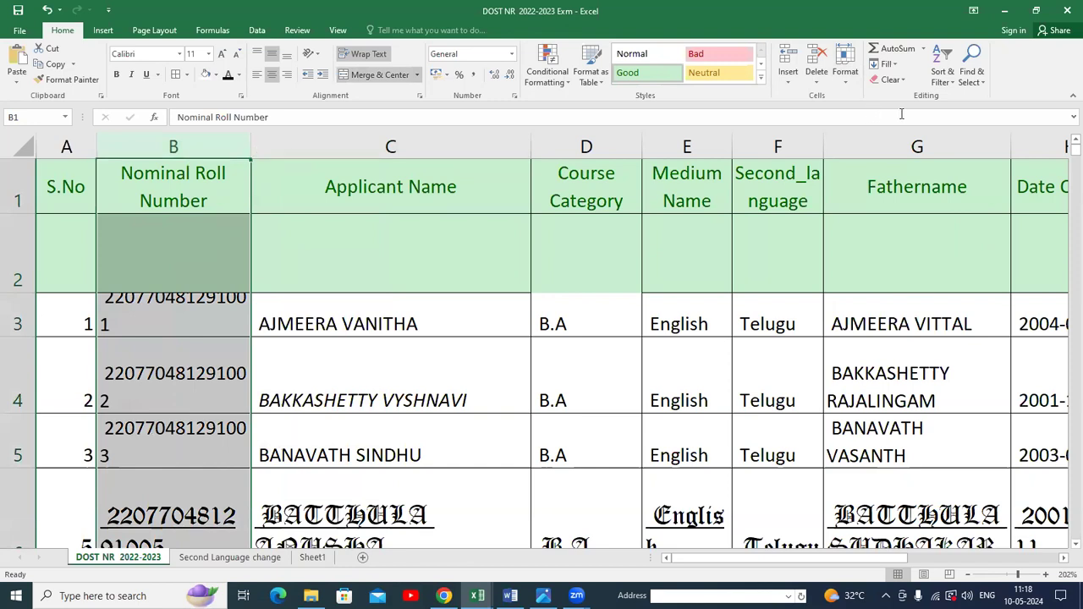
left_click(845, 67)
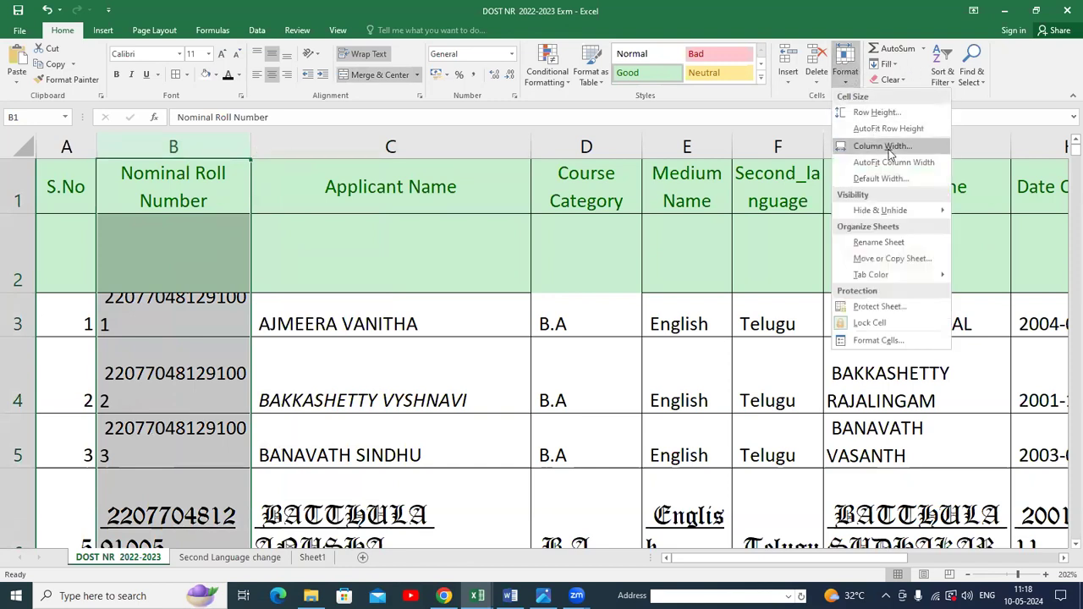
left_click(882, 146)
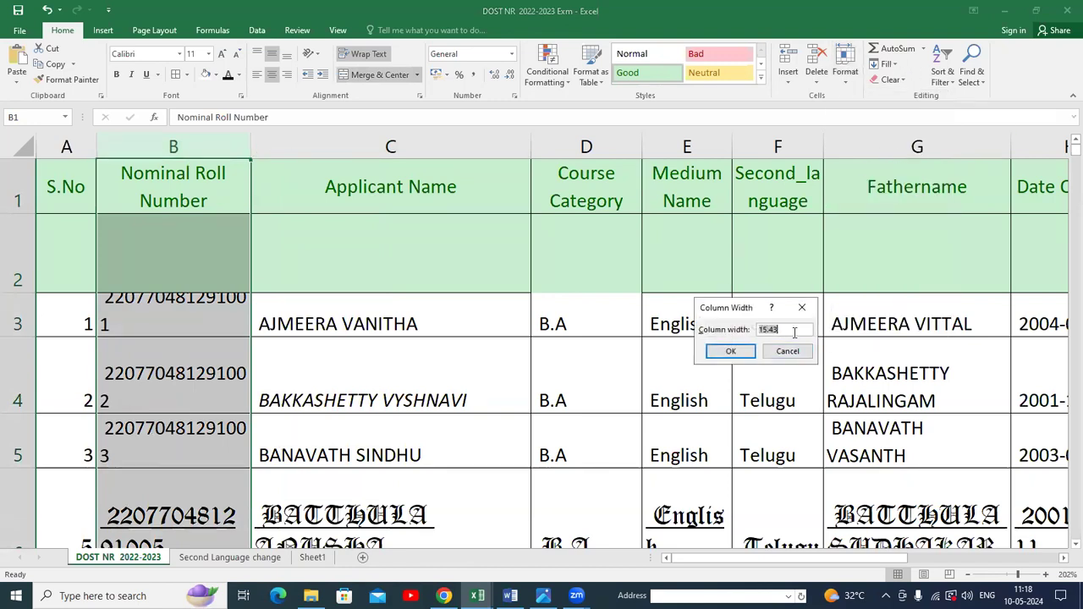
type("20")
left_click(746, 346)
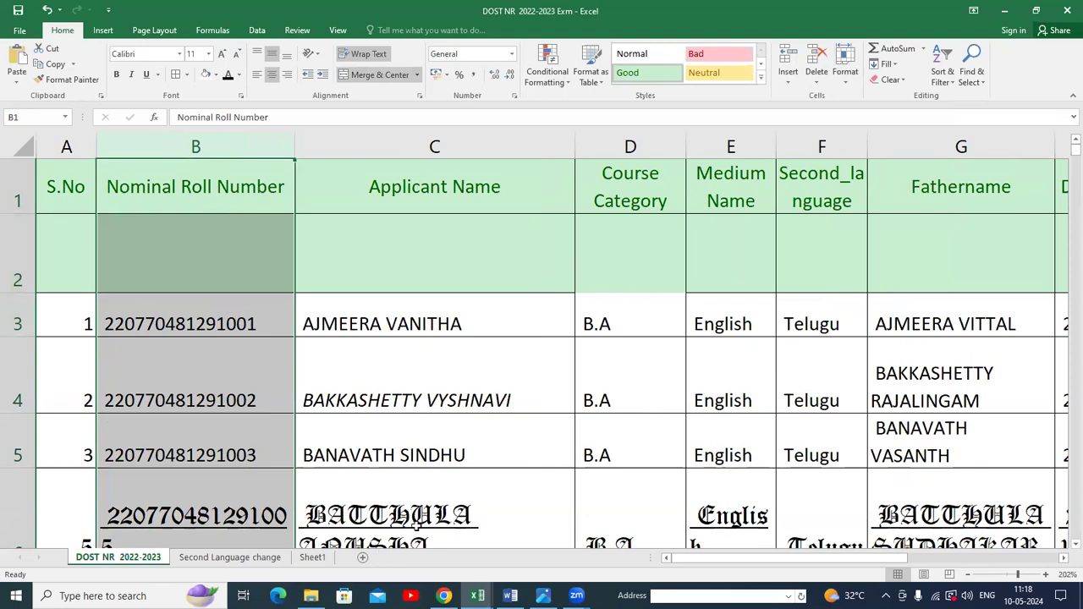
Switch to the Second Language change sheet and narrow the Course with Medium column.
left_click(207, 559)
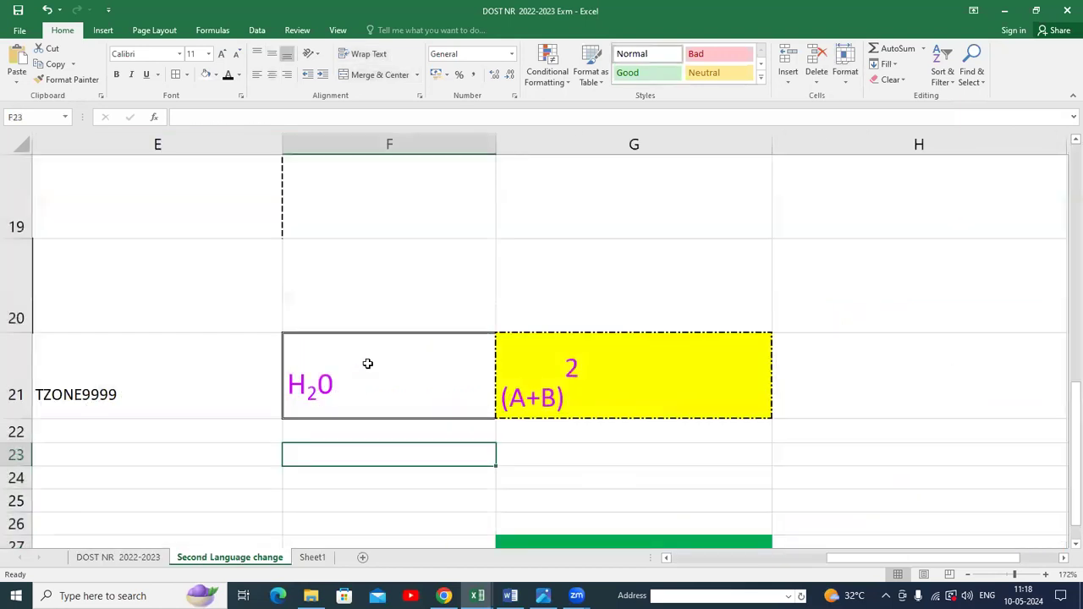
scroll(367, 363, "up", 6)
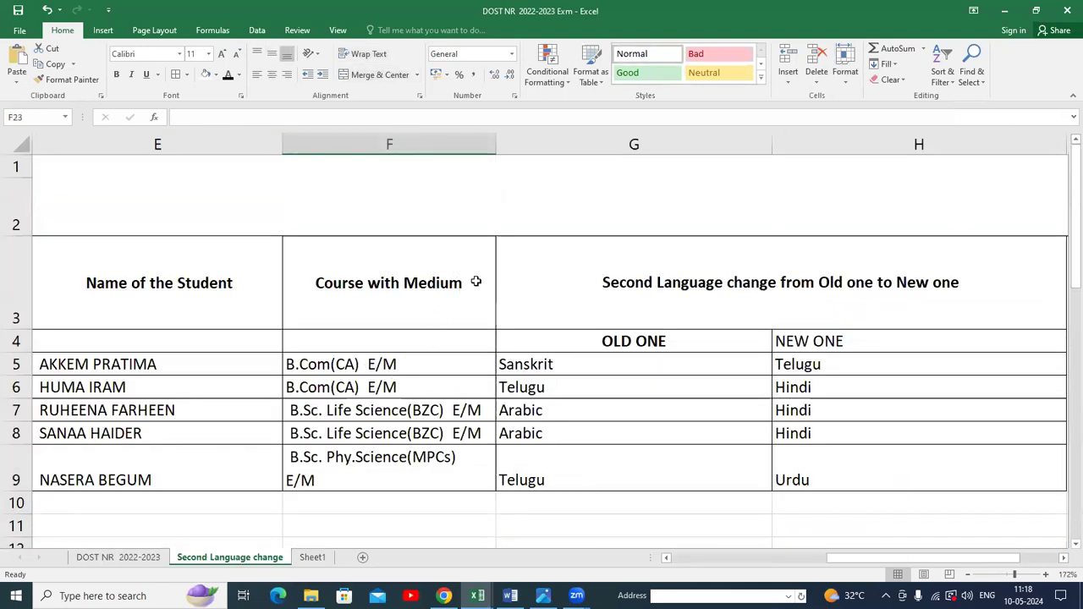
left_click_drag(496, 144, 398, 186)
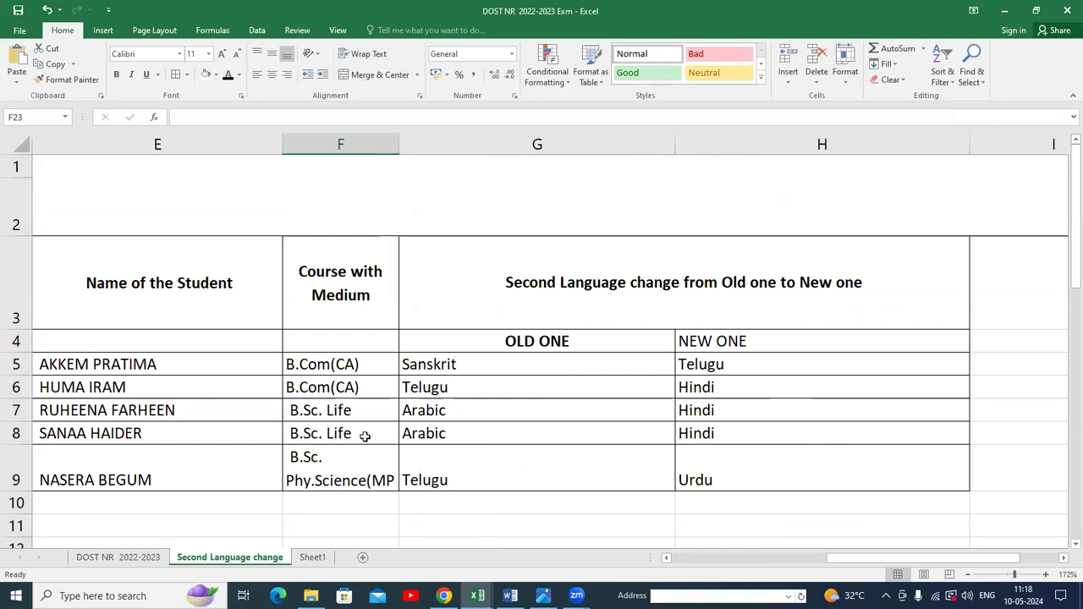
left_click(359, 365)
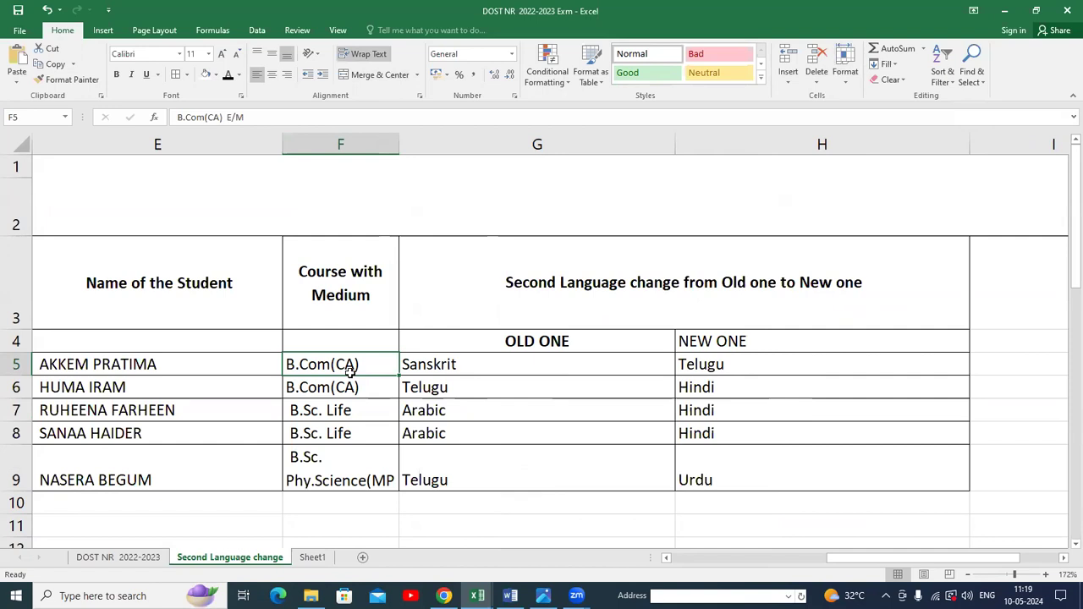
Narrow columns G and H holding the OLD ONE and NEW ONE second languages.
left_click(845, 83)
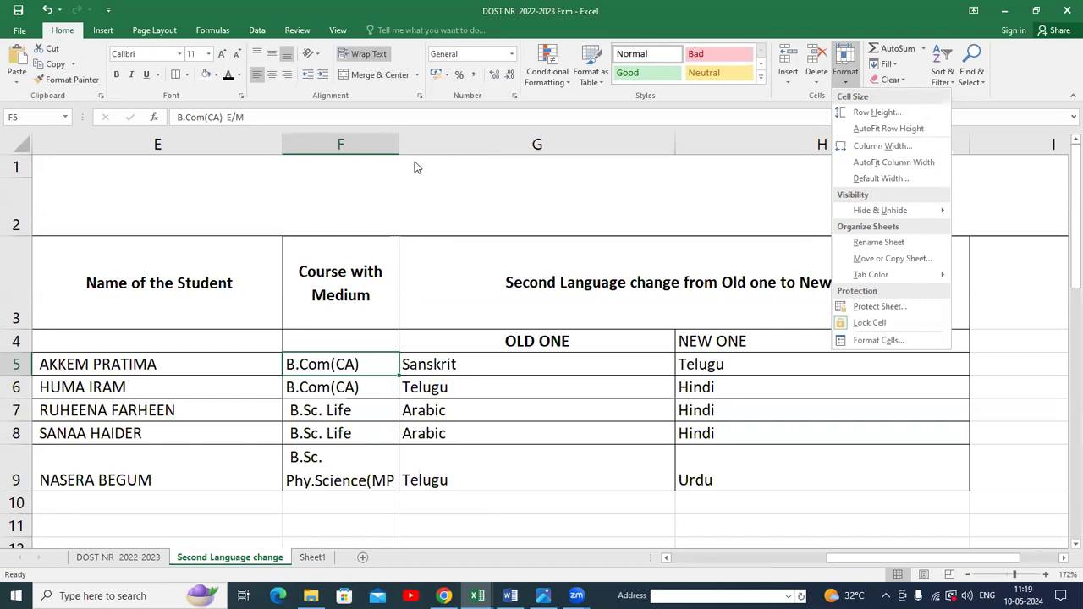
left_click(675, 150)
left_click_drag(678, 142, 597, 188)
left_click_drag(894, 144, 759, 203)
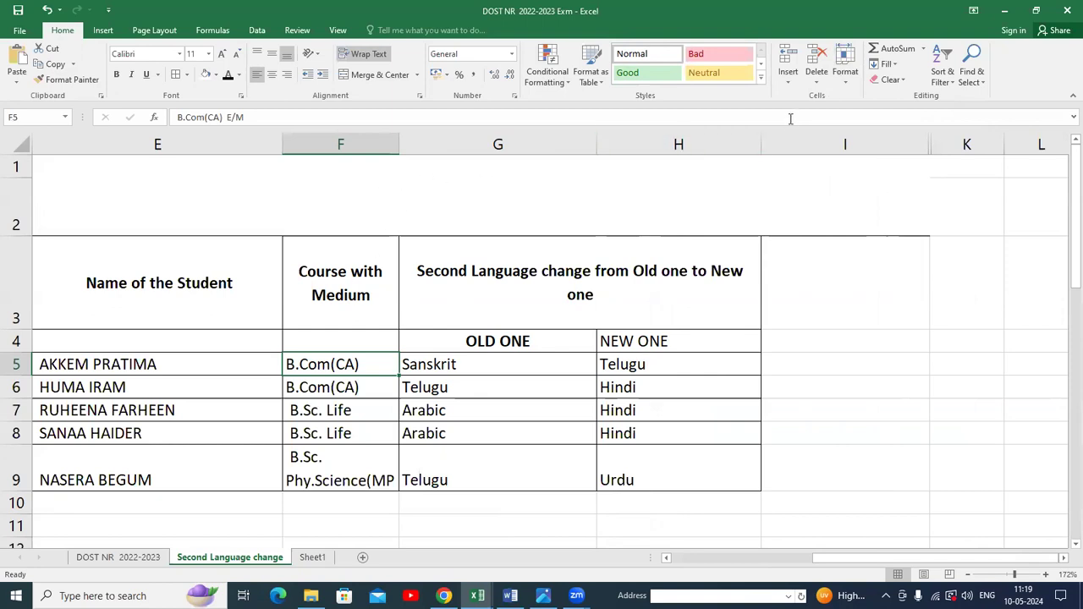
Set row 5's height to 25 and AutoFit the row's height.
left_click(846, 76)
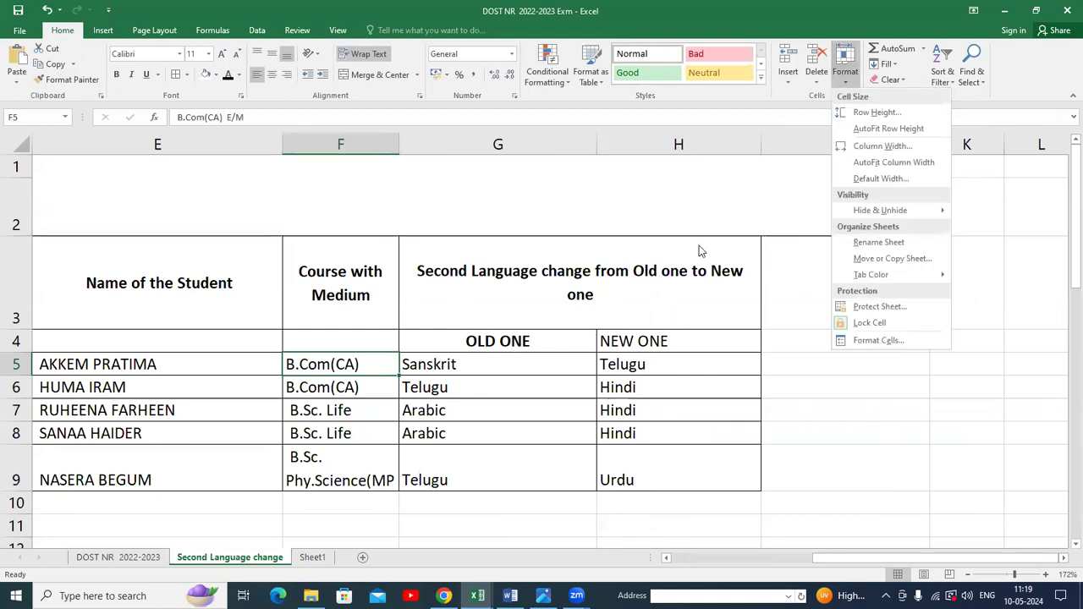
left_click(356, 361)
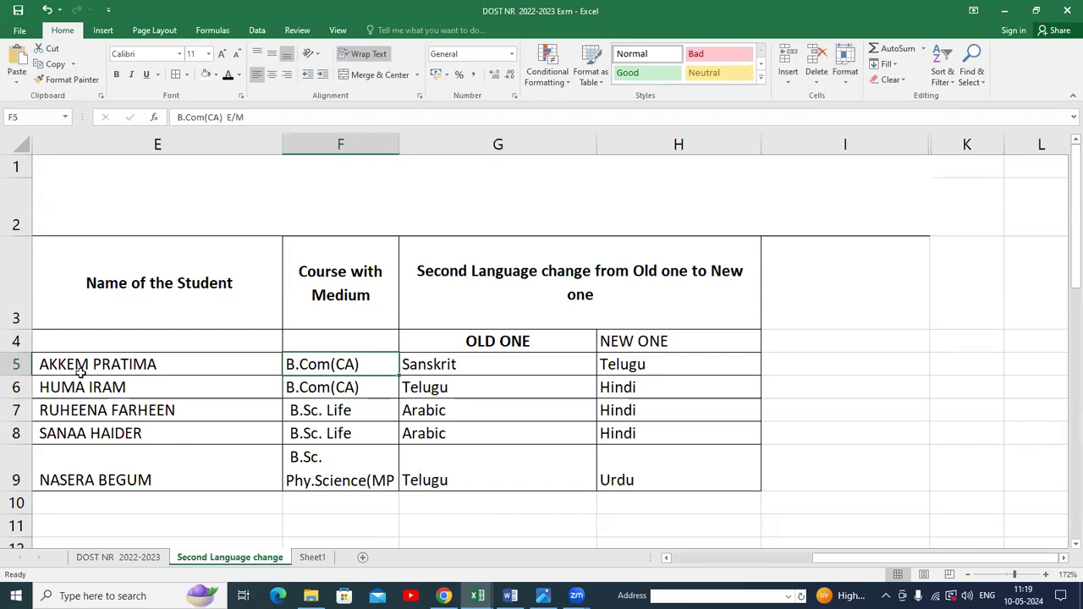
left_click(17, 363)
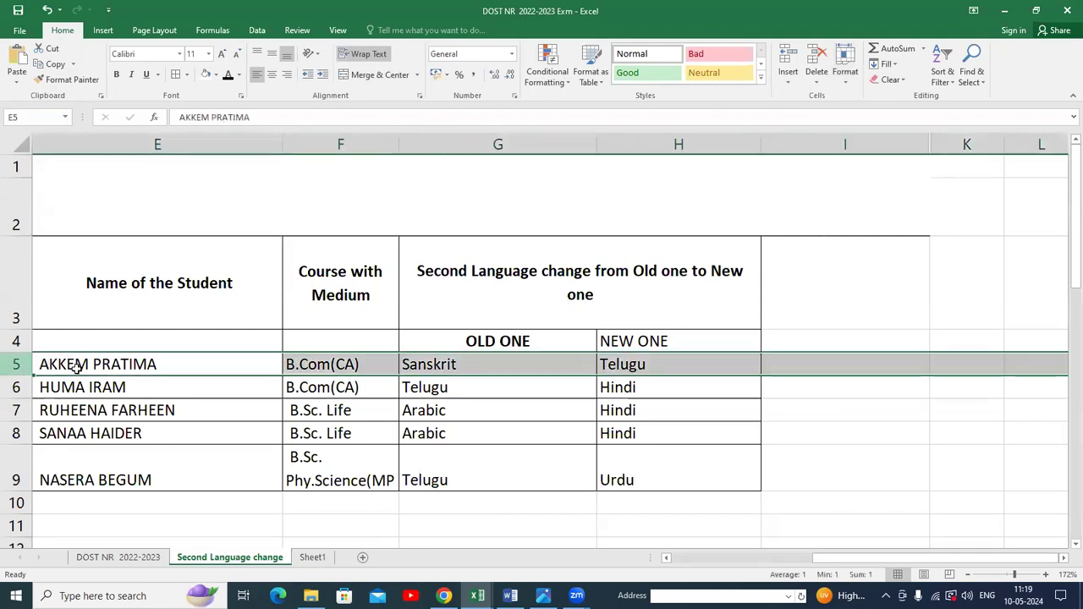
left_click(846, 81)
left_click(874, 113)
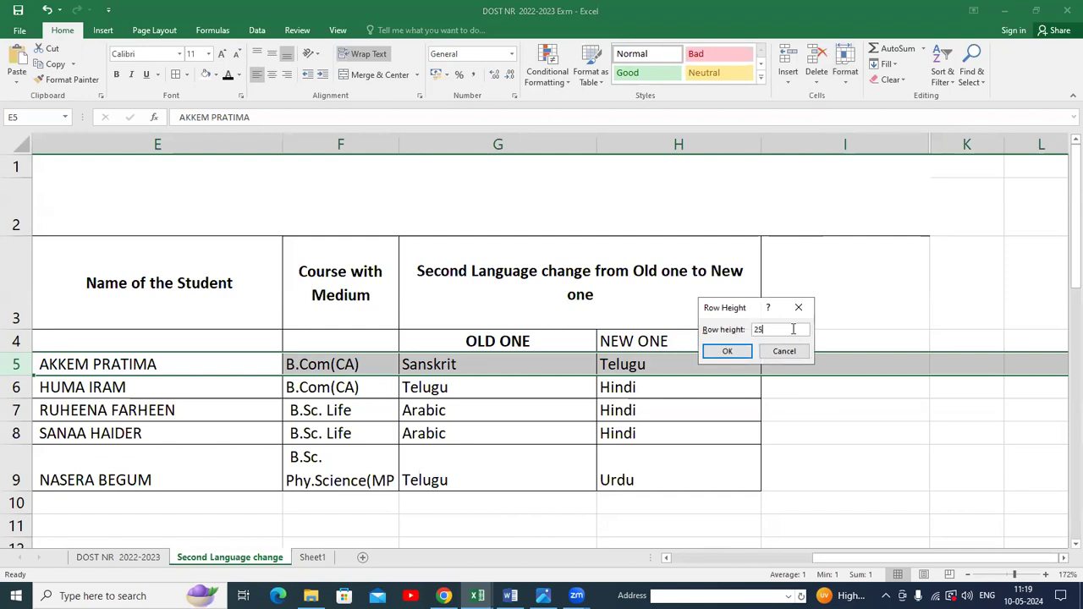
left_click(729, 355)
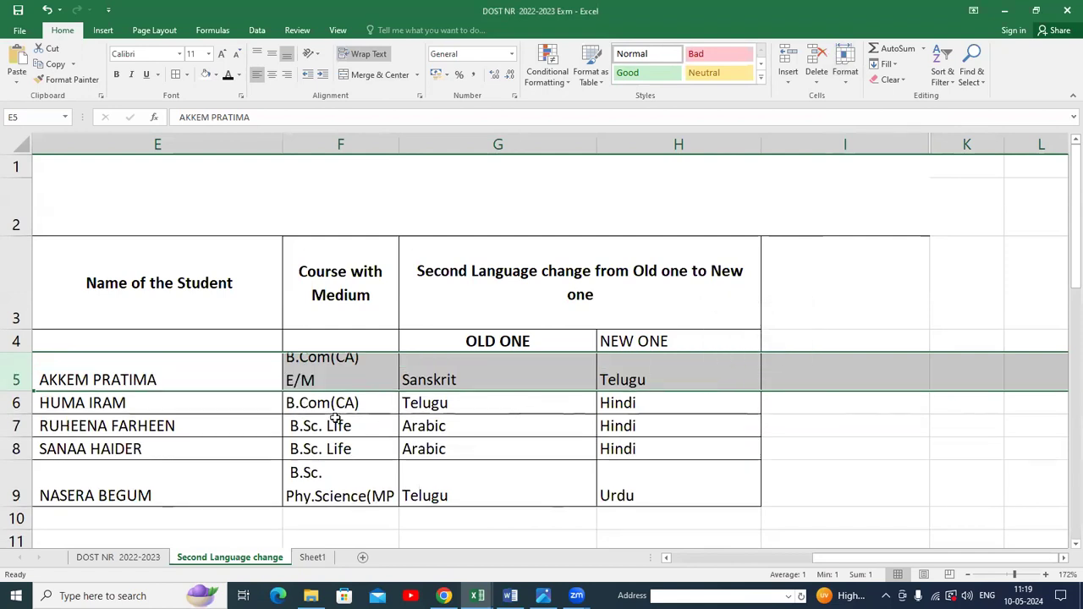
left_click(847, 85)
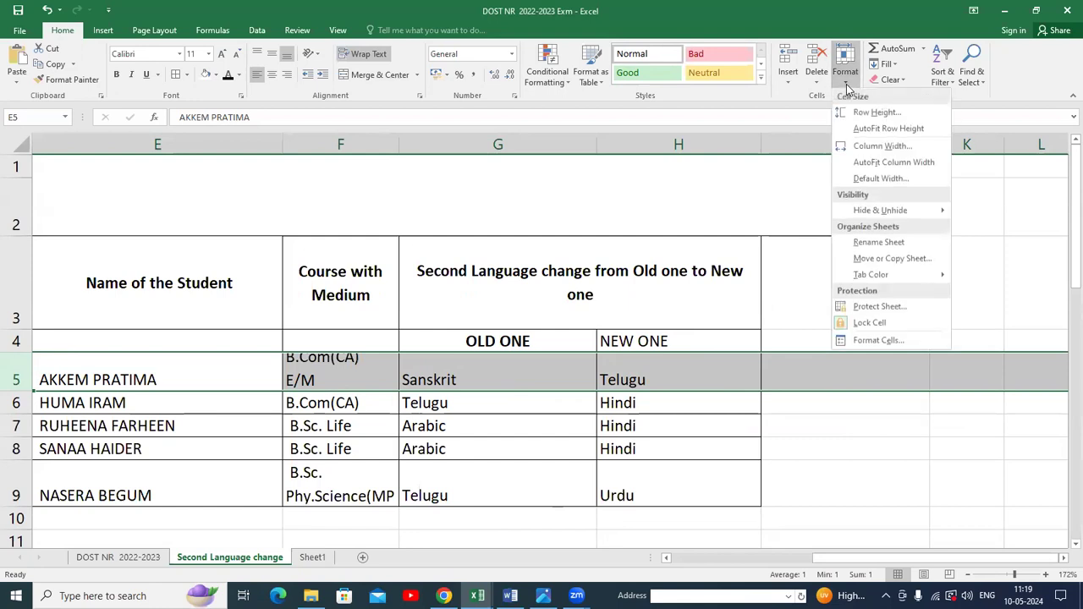
left_click(890, 130)
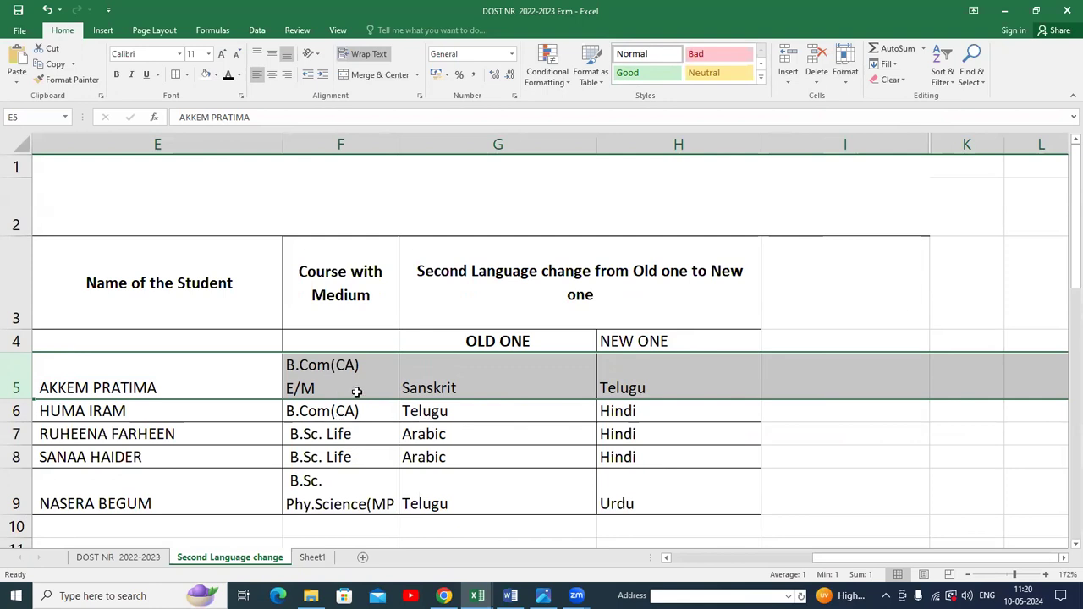
AutoFit the width of the Course with Medium column.
left_click(372, 298)
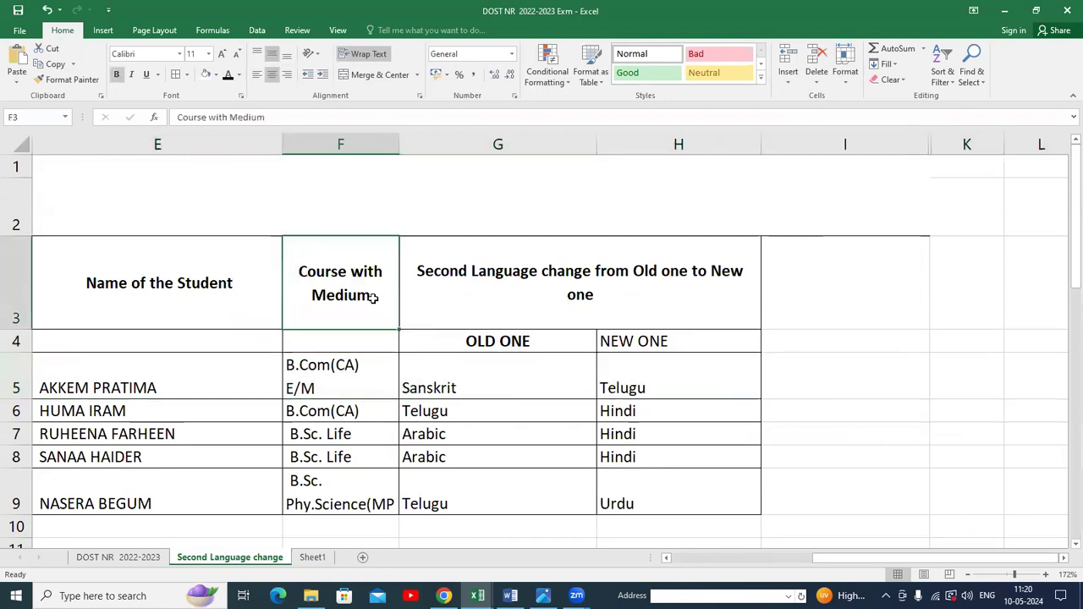
left_click(847, 81)
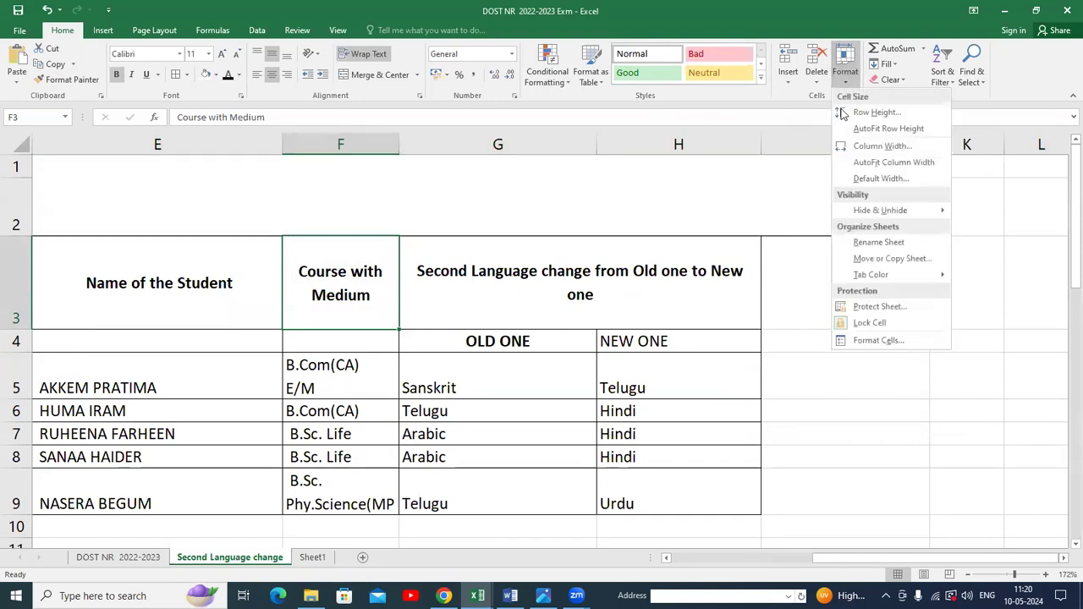
left_click(896, 167)
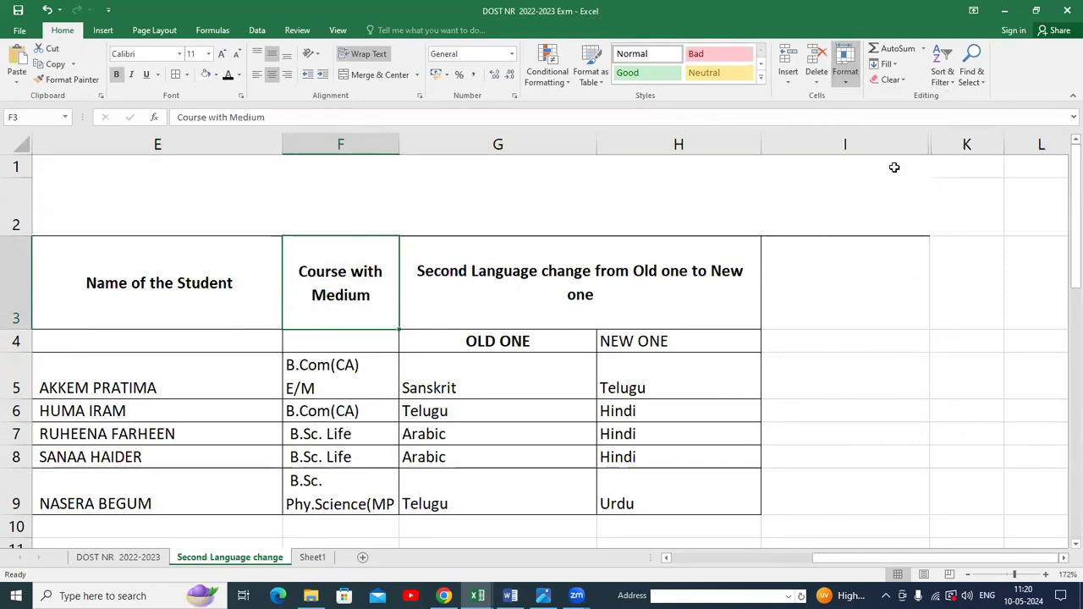
left_click_drag(377, 146, 382, 152)
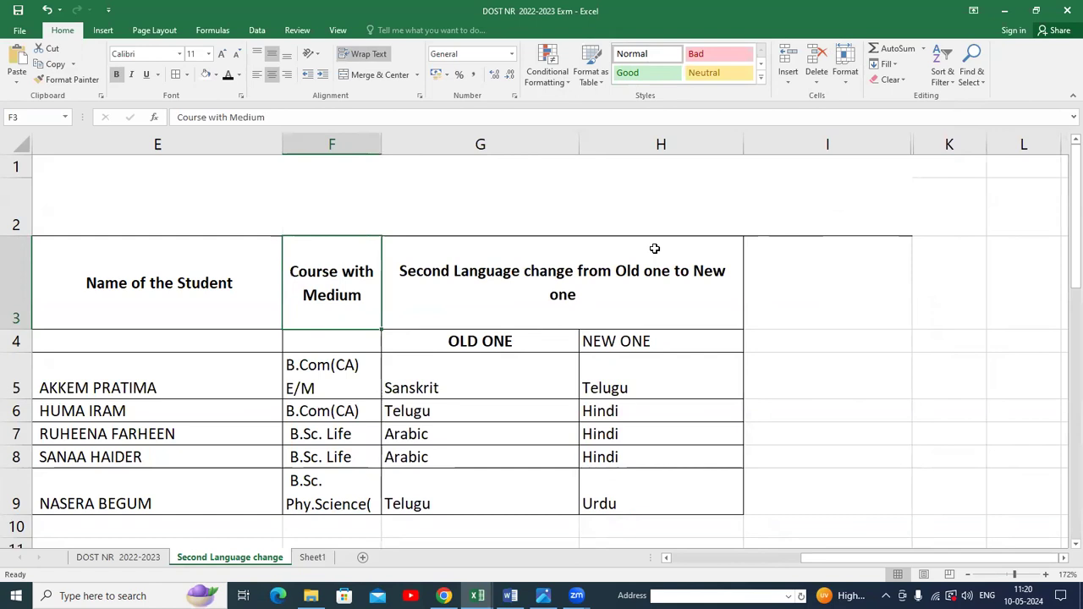
Try AutoFit on the OLD ONE column's width and undo it.
left_click(846, 75)
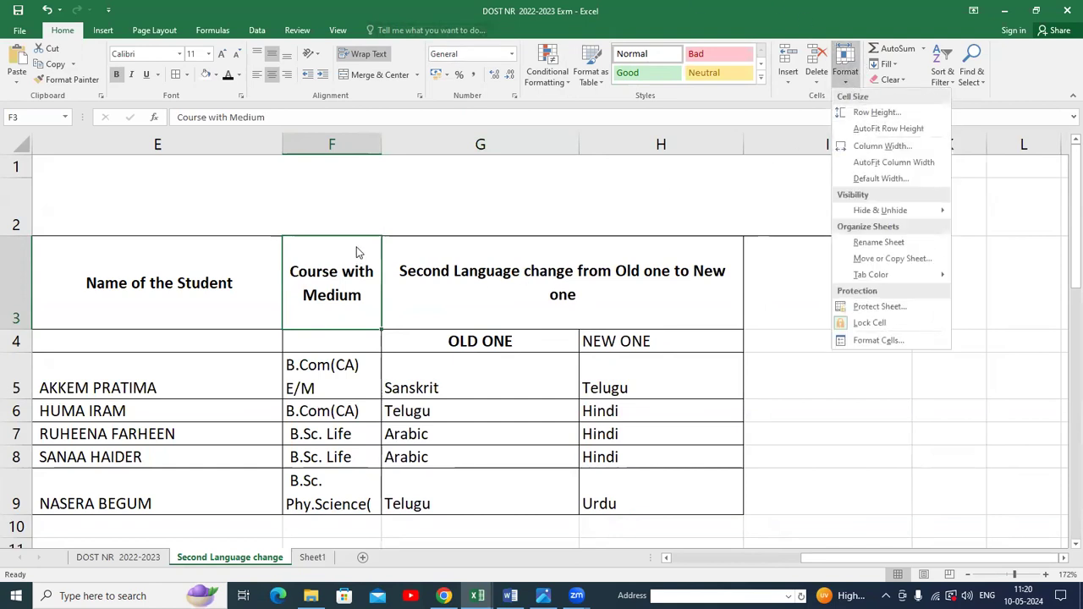
left_click(539, 249)
left_click(541, 252)
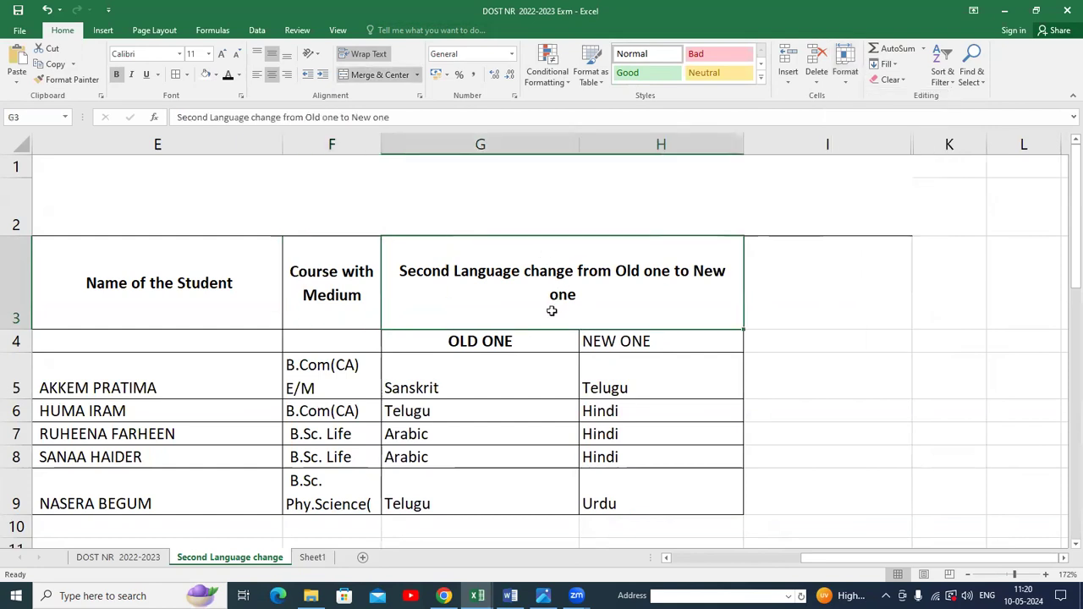
left_click(506, 343)
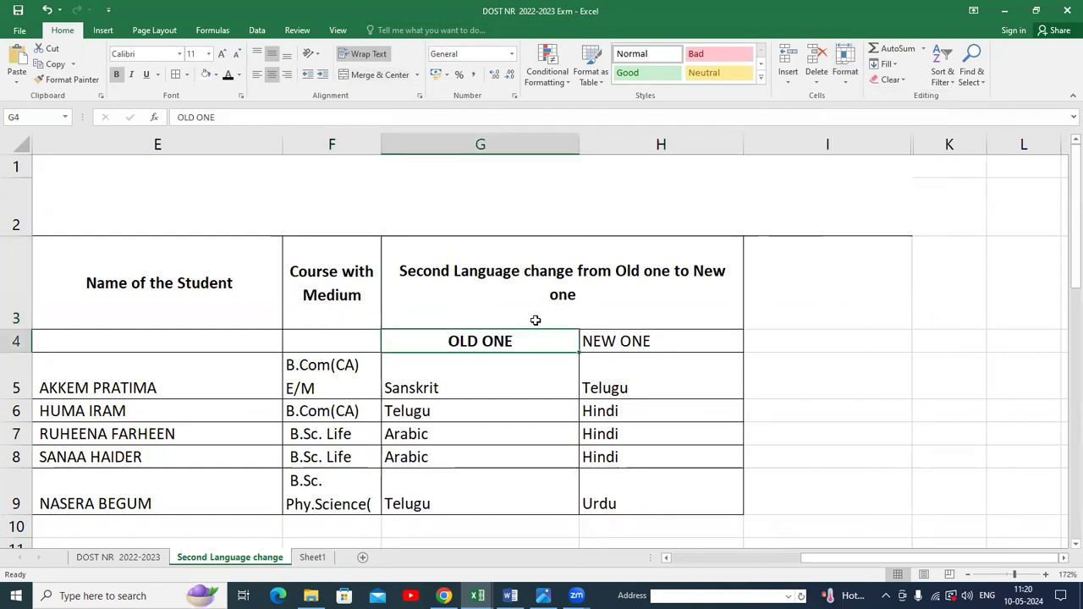
left_click(846, 70)
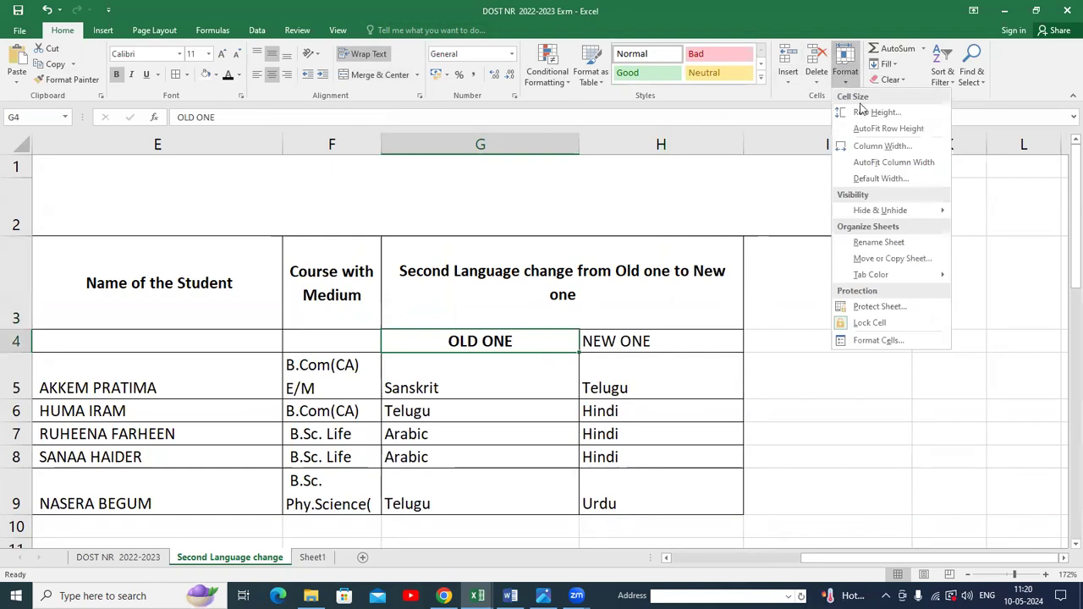
left_click(891, 161)
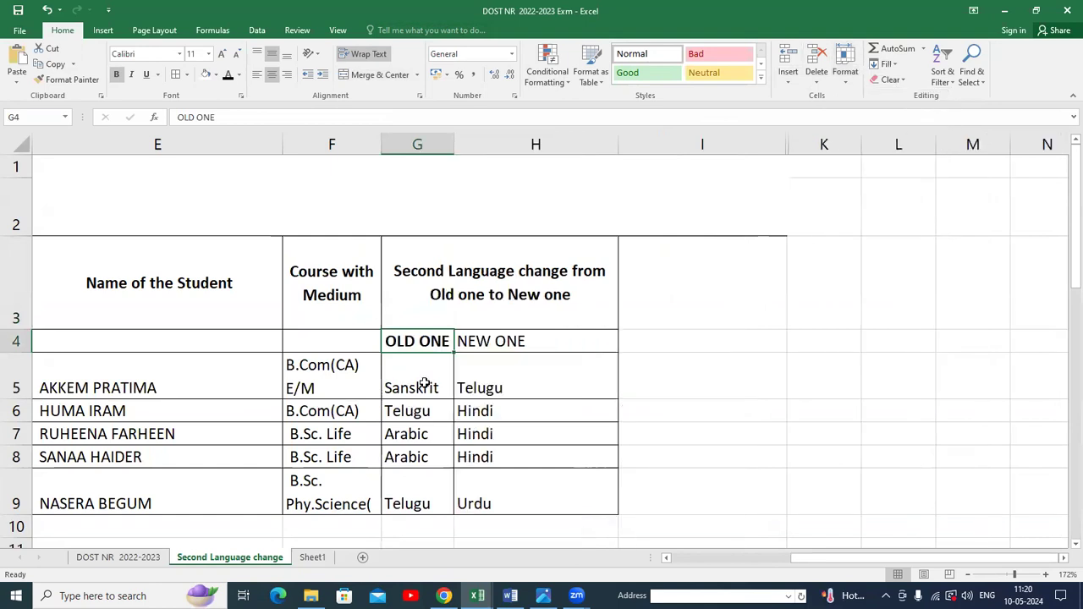
key("ctrl+z")
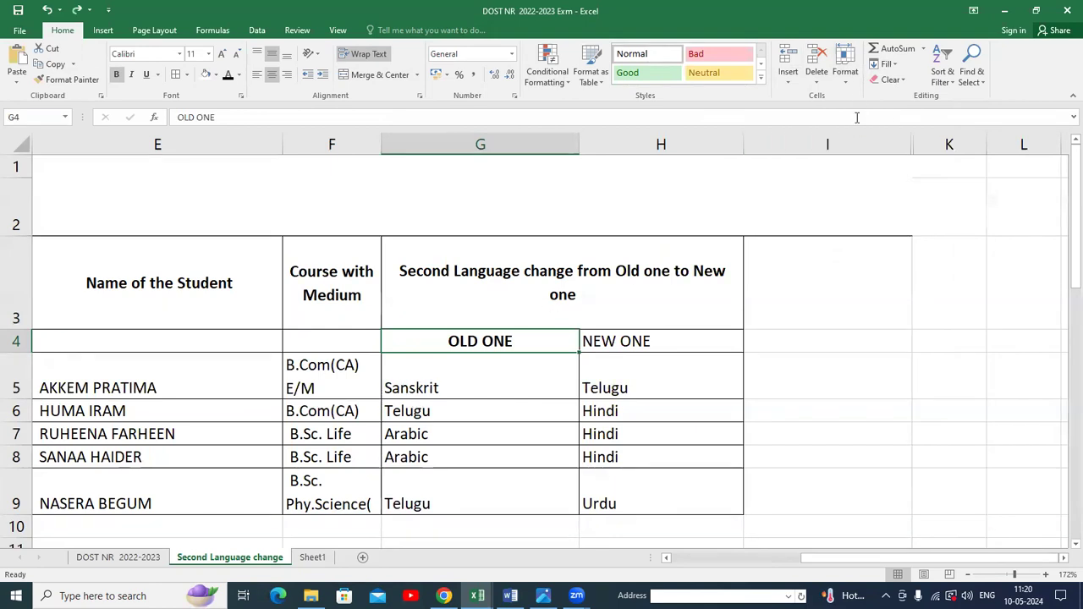
left_click(846, 76)
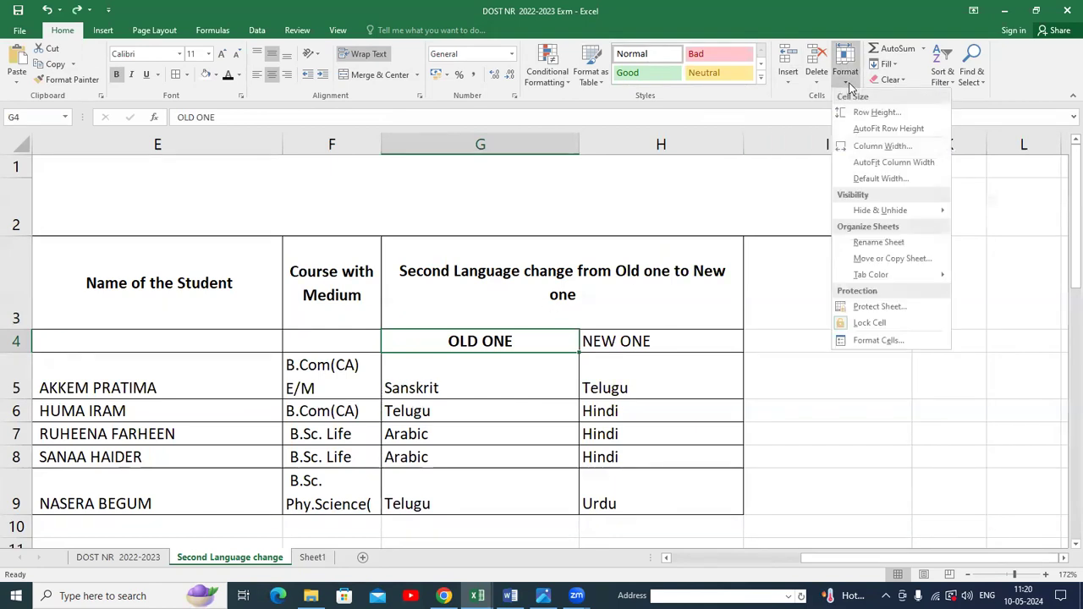
left_click(878, 146)
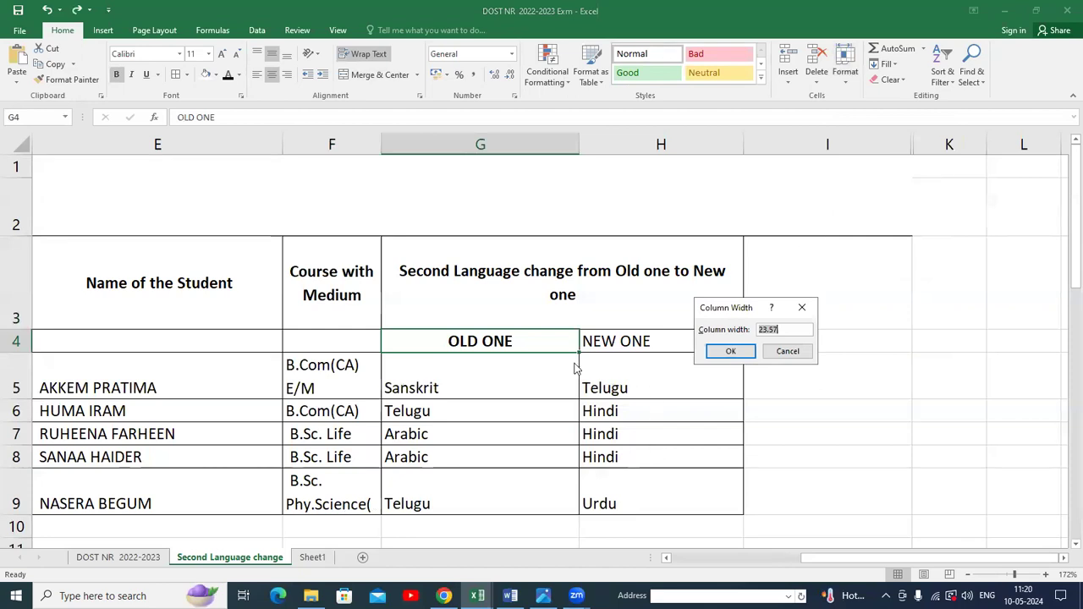
left_click(796, 351)
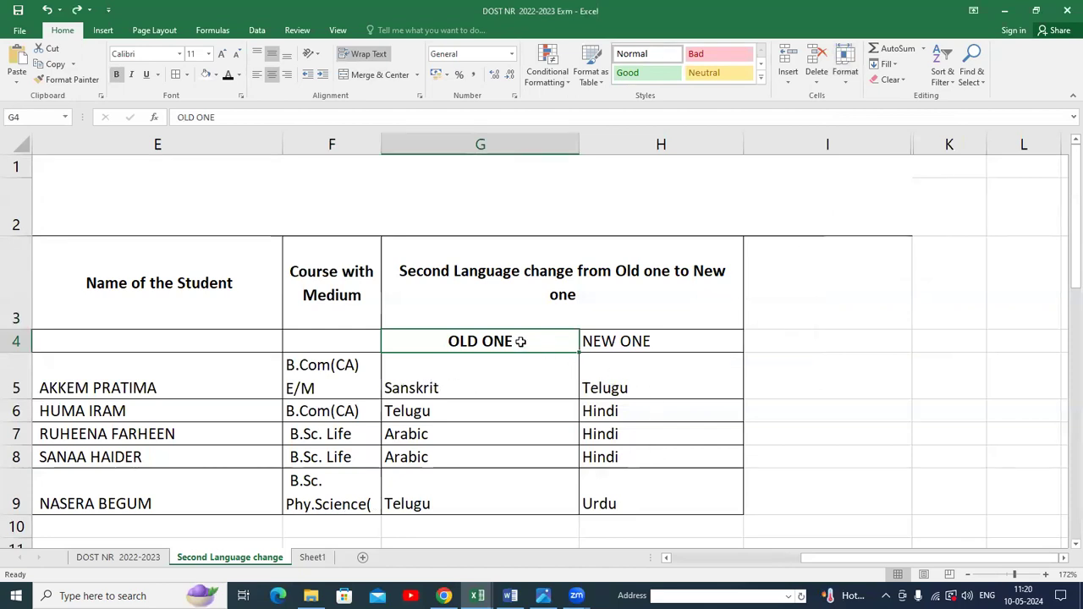
AutoFit the width of the NEW ONE column.
left_click(643, 338)
left_click(850, 78)
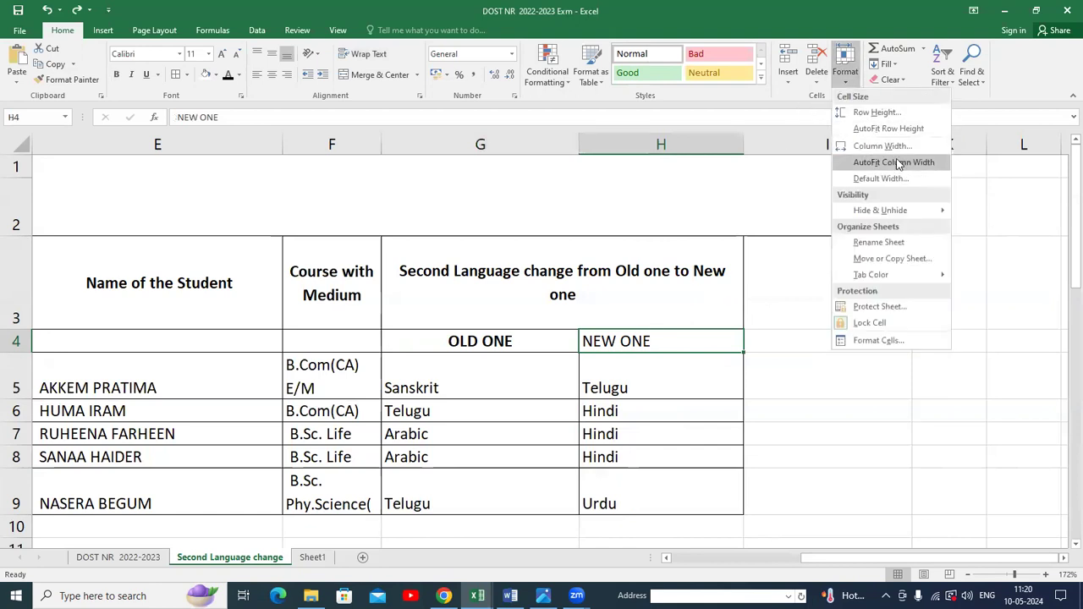
left_click(872, 145)
left_click(732, 352)
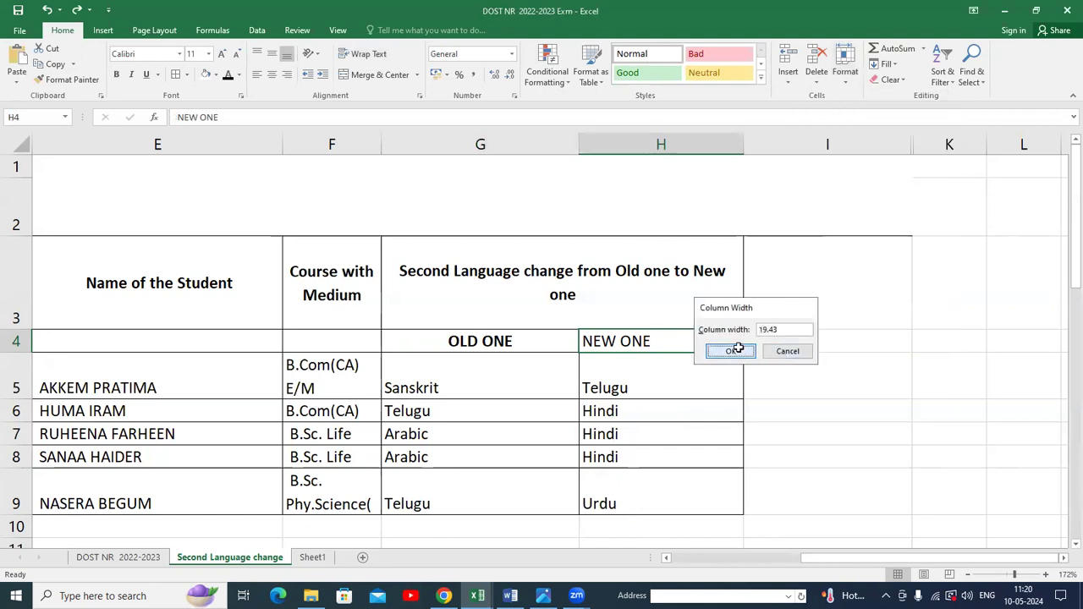
left_click(847, 77)
left_click(882, 161)
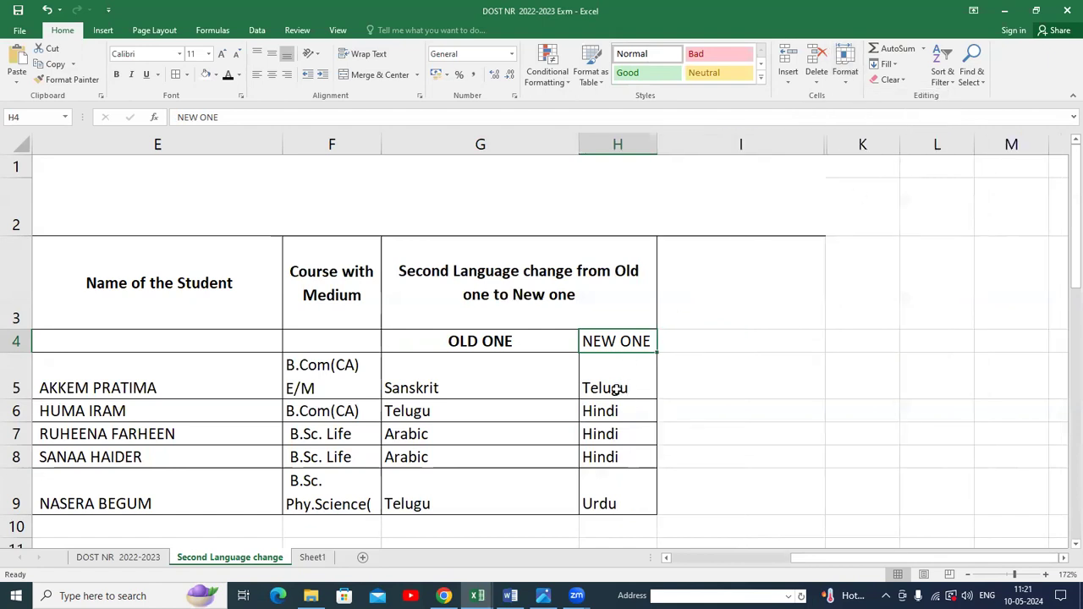
Make row 4, holding the OLD ONE and NEW ONE headings, about twice as tall.
left_click(846, 72)
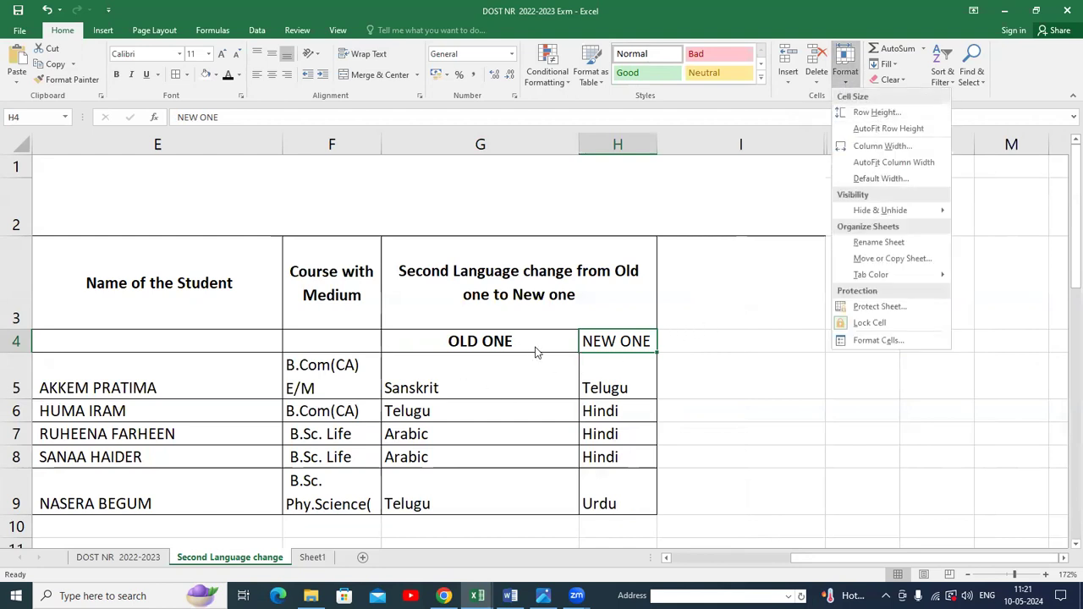
left_click(312, 272)
right_click(318, 267)
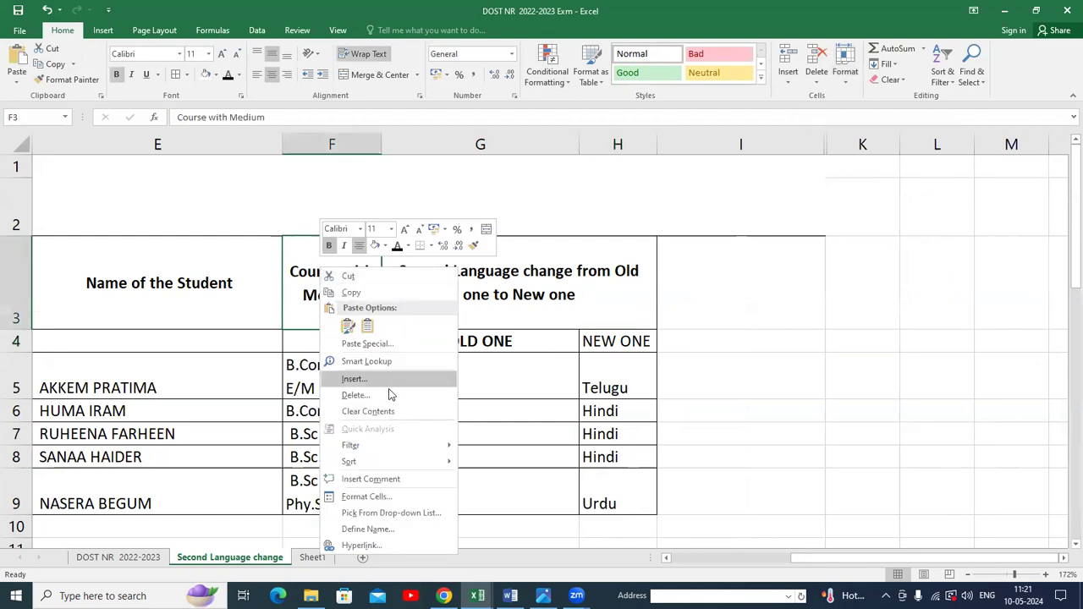
left_click(840, 231)
left_click(846, 66)
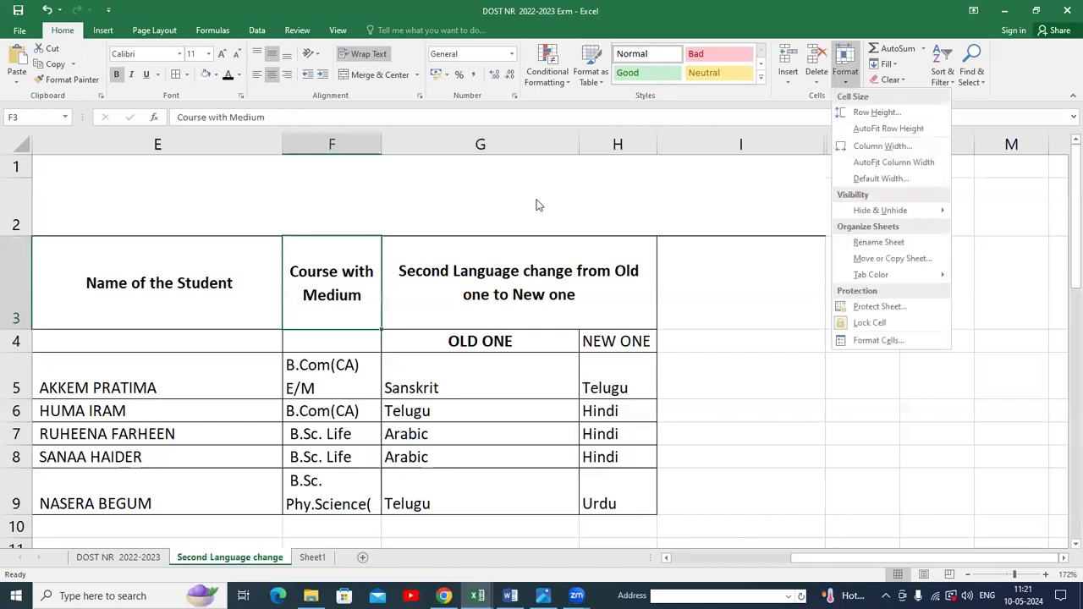
left_click(24, 359)
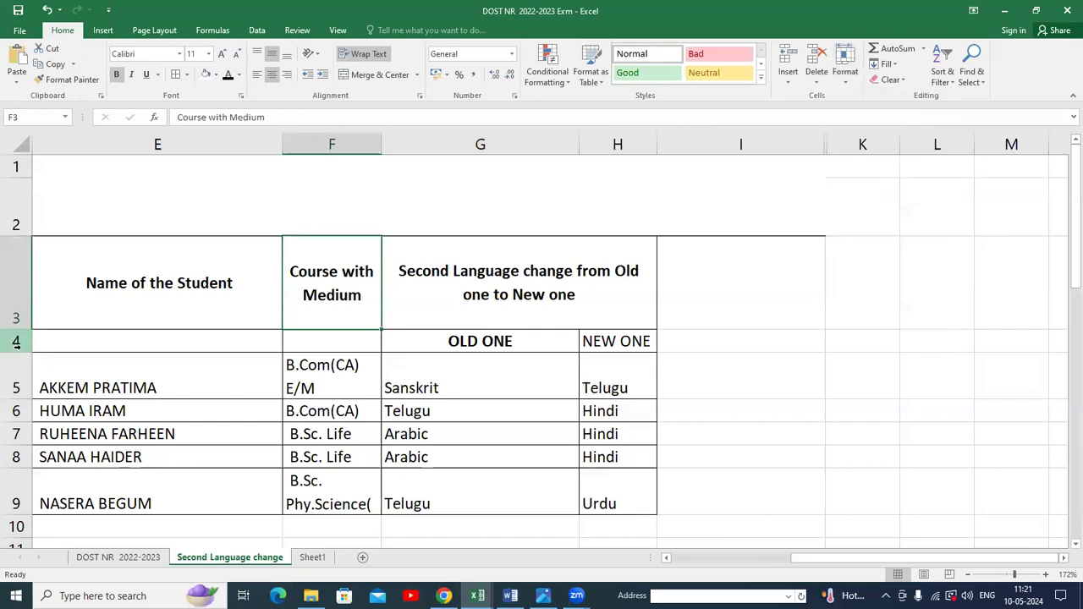
left_click_drag(22, 352, 26, 399)
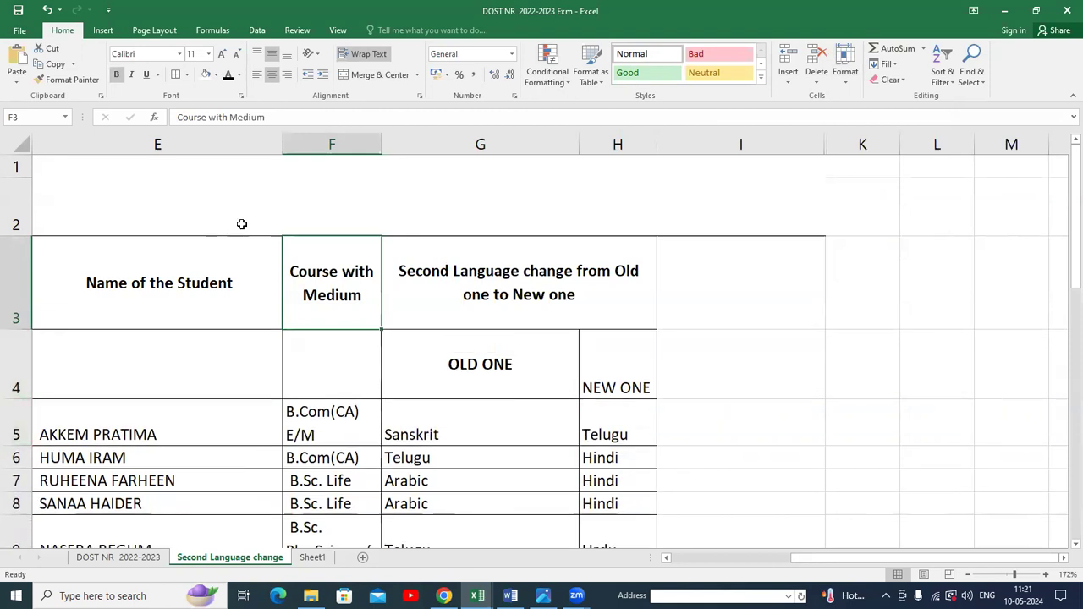
Narrow the Name of the Student column so the names wrap.
left_click_drag(281, 145, 172, 145)
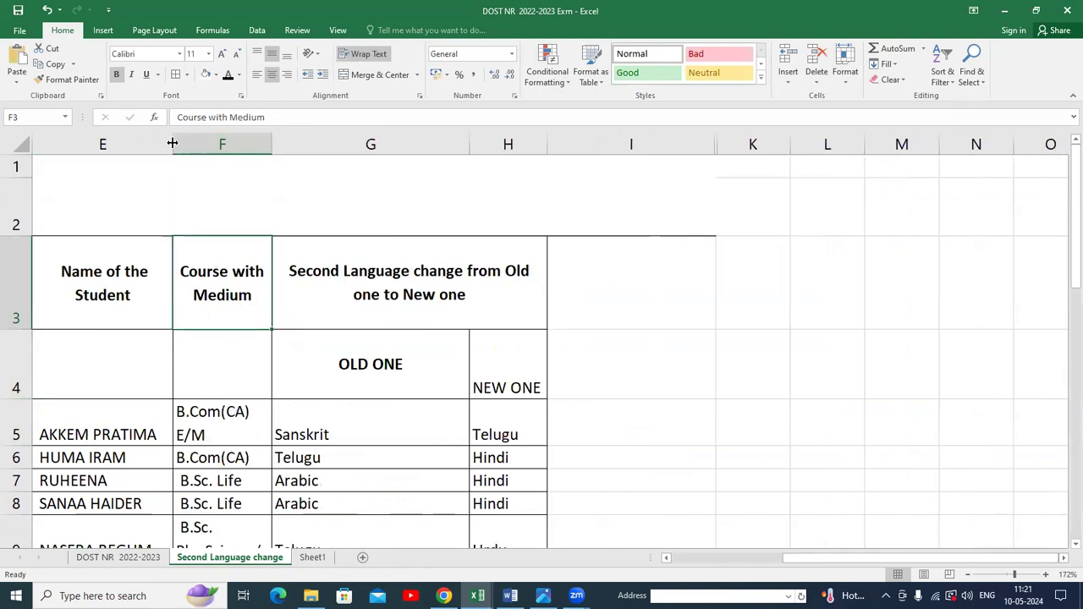
left_click_drag(170, 143, 152, 145)
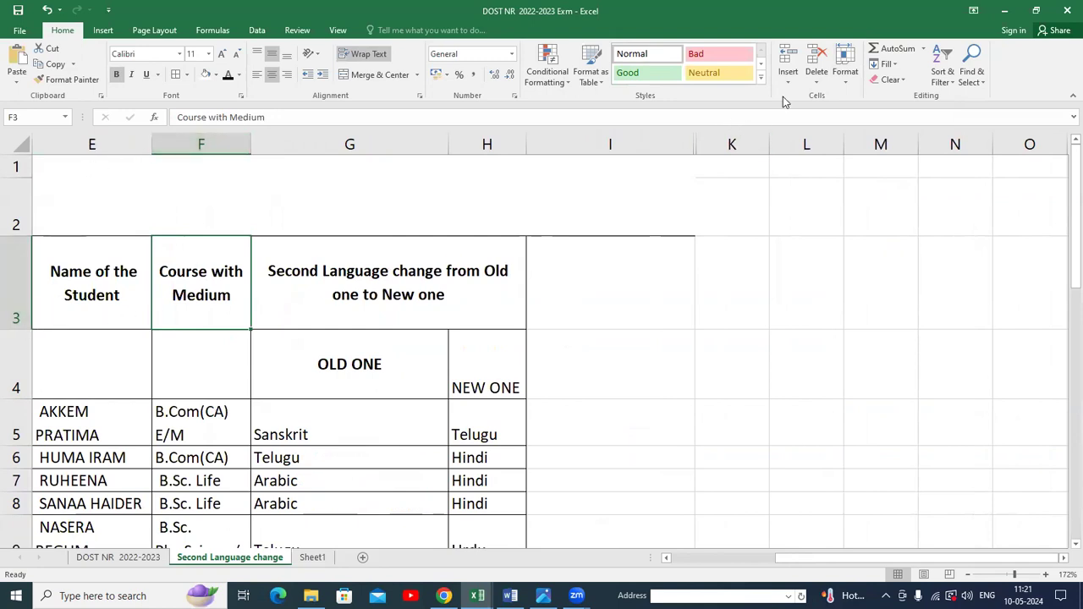
left_click(848, 88)
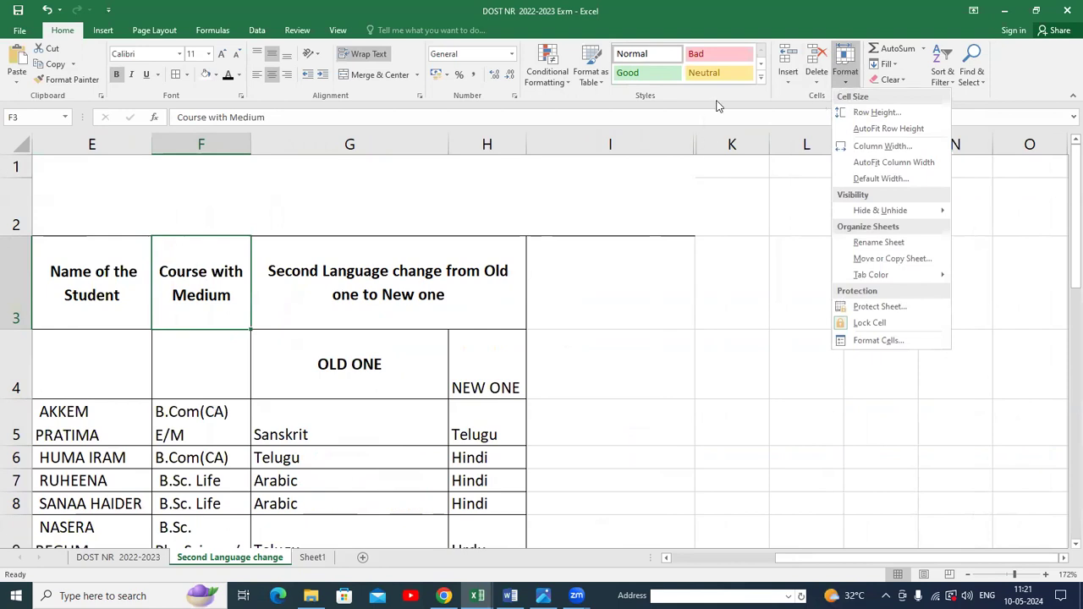
left_click(742, 102)
left_click(848, 88)
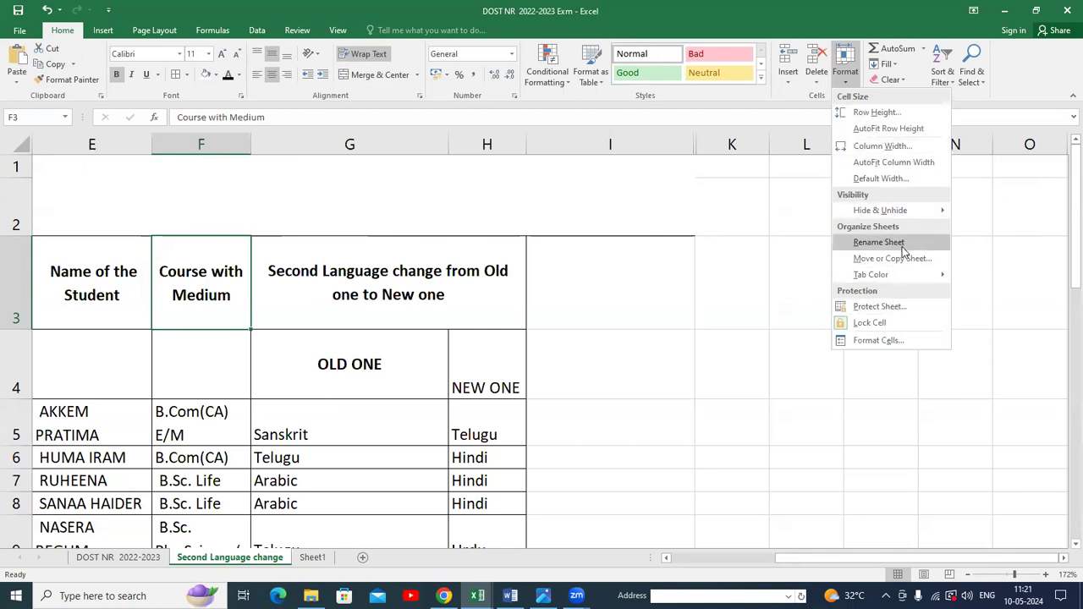
mouse_move(904, 214)
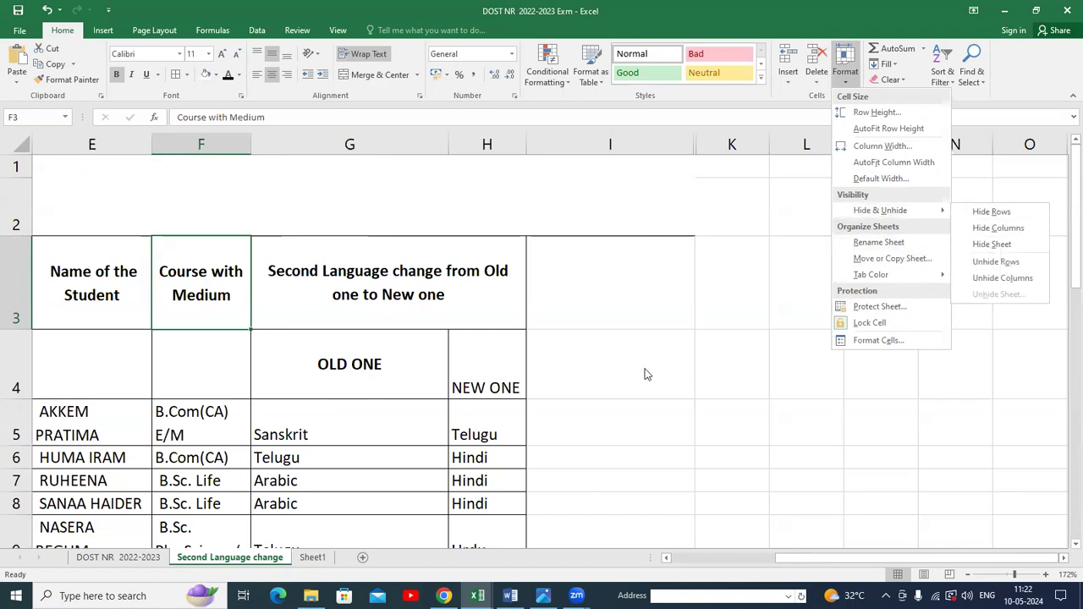
left_click(671, 420)
Hide row 5, the first student record, on the Second Language change sheet.
left_click(12, 434)
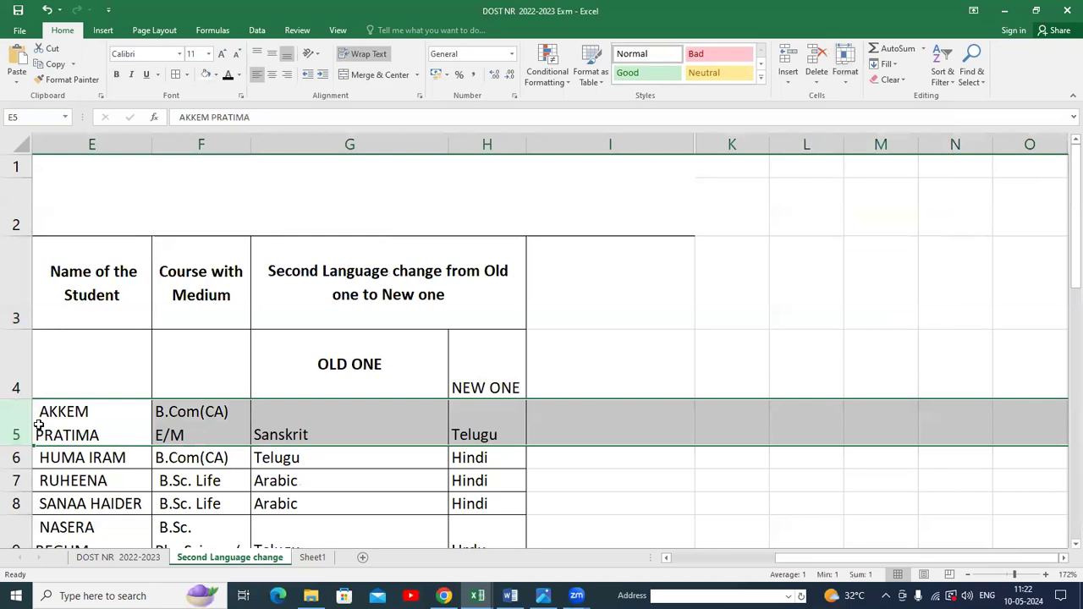
scroll(470, 508, "left", 5)
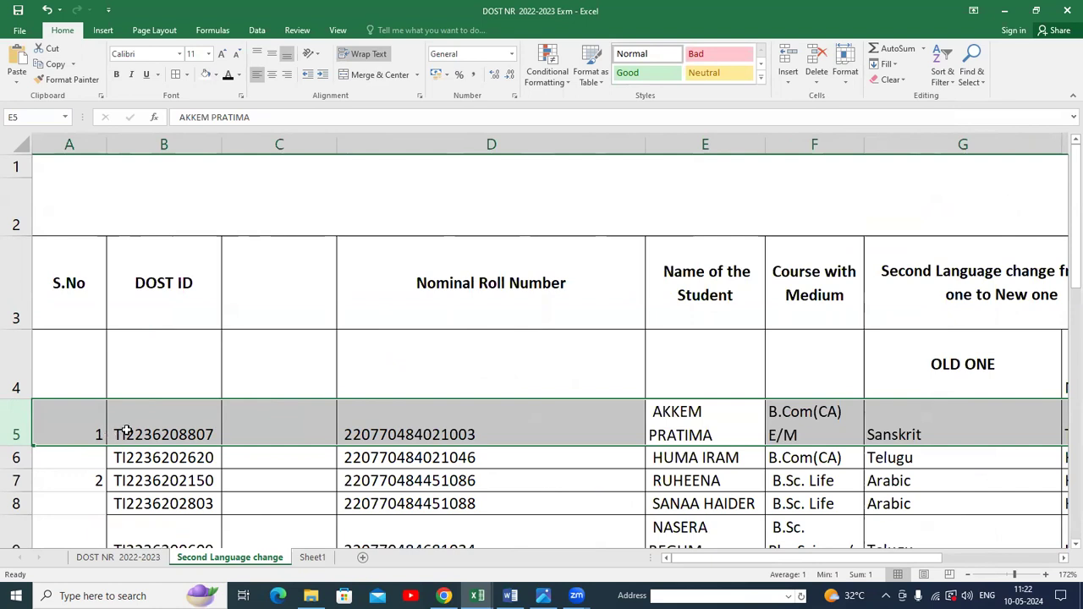
left_click(847, 77)
mouse_move(897, 210)
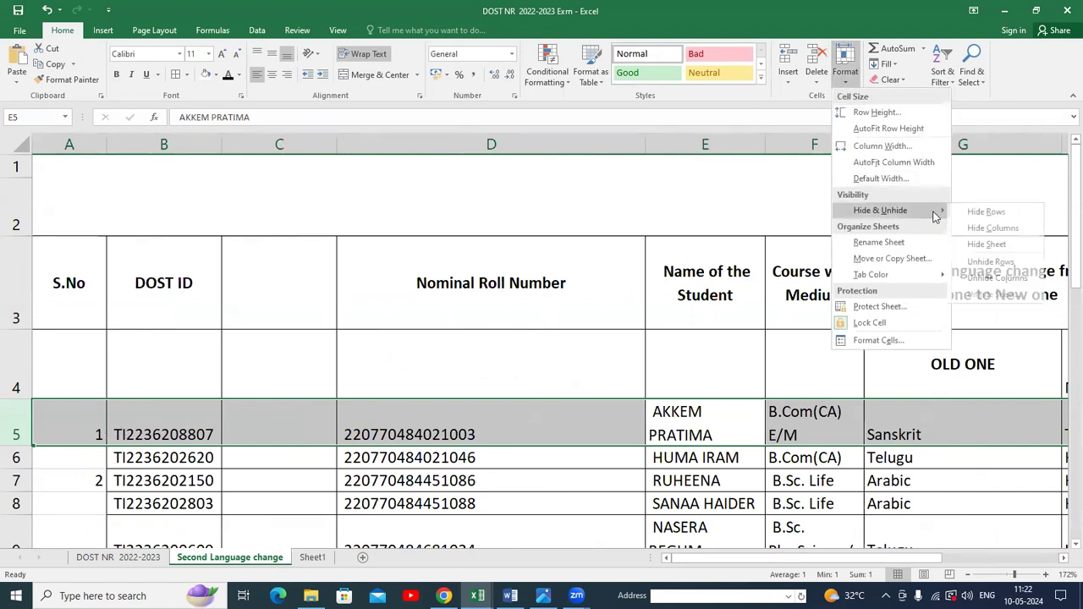
left_click(1008, 210)
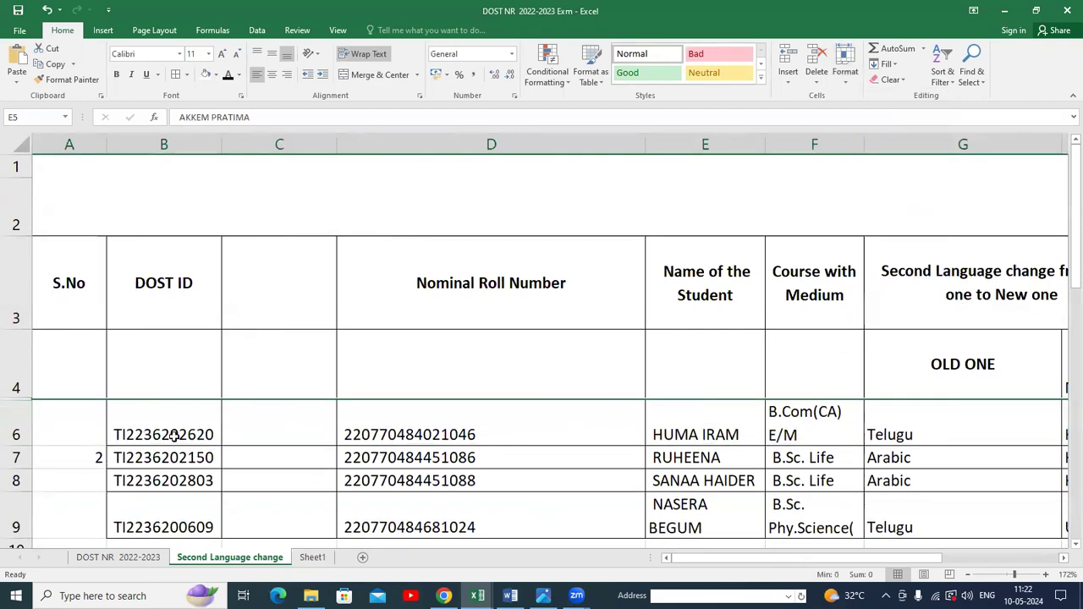
Hide row 6, the next student record, and then unhide it again.
left_click(34, 429)
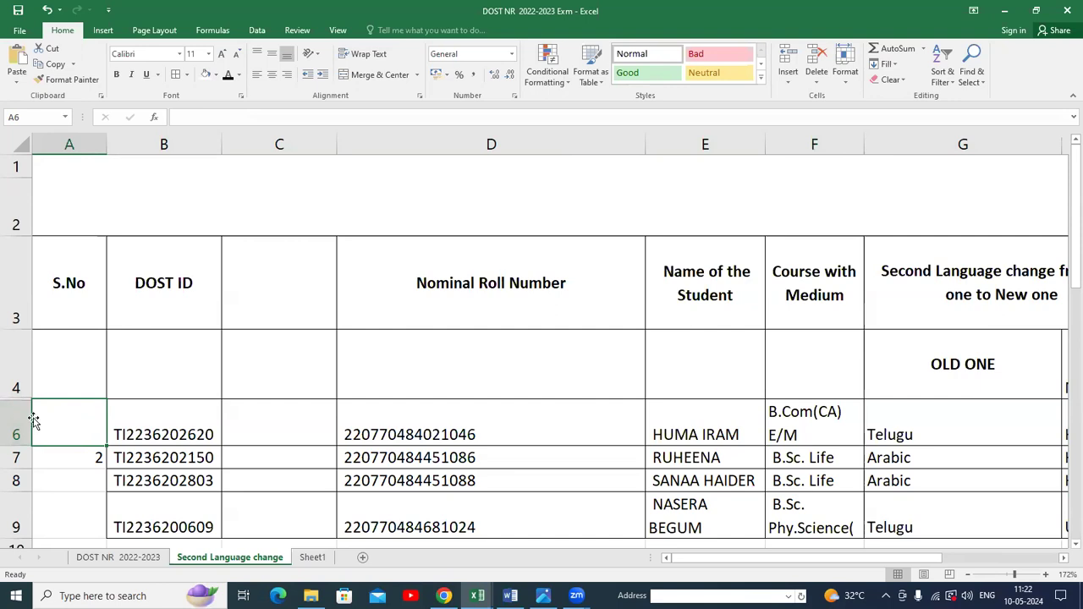
left_click(845, 74)
mouse_move(927, 214)
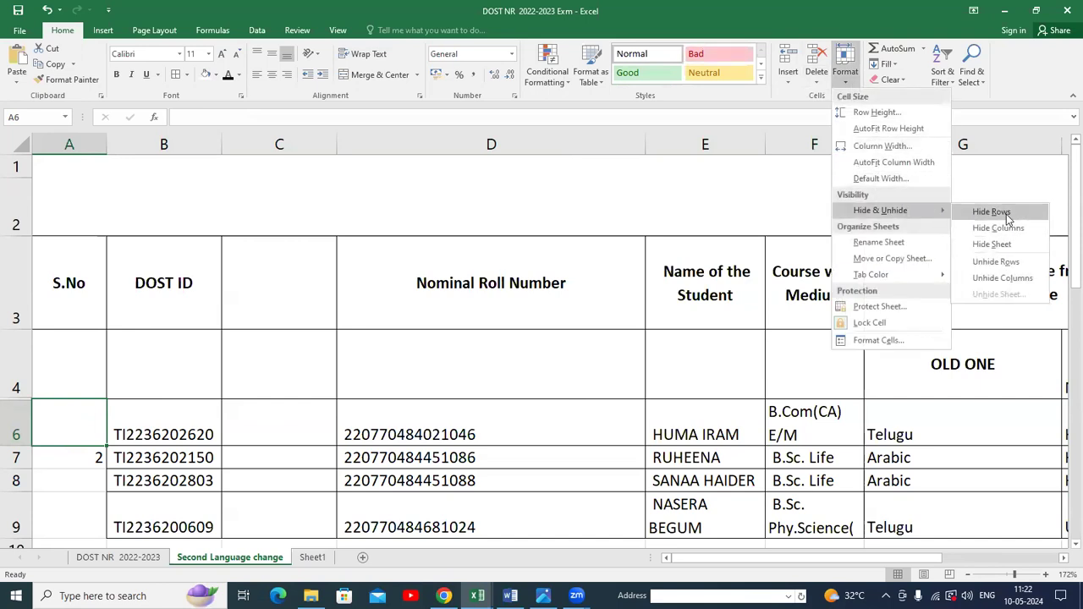
left_click(1006, 212)
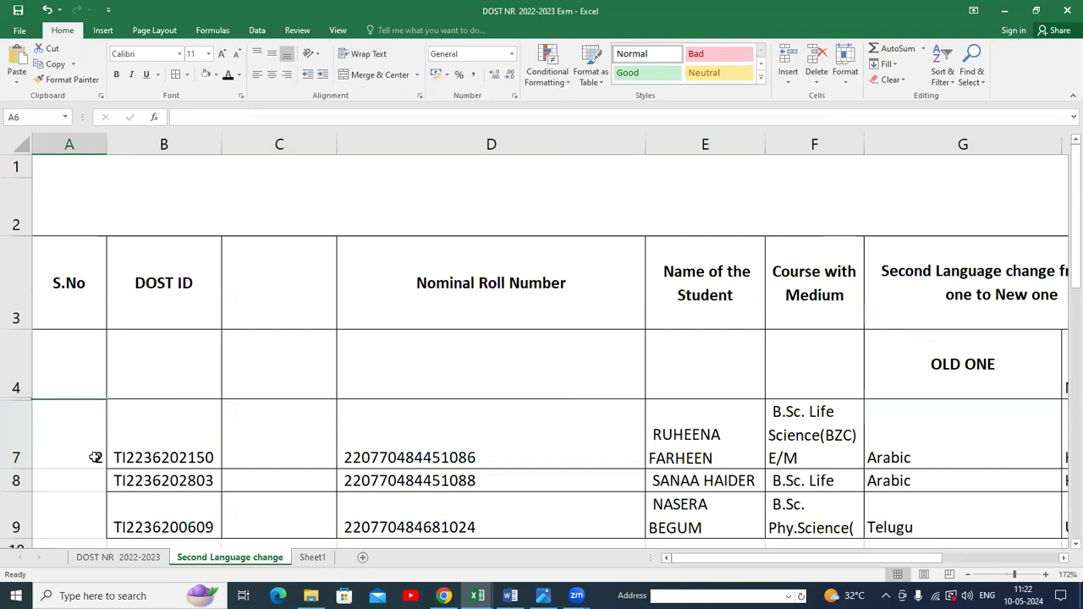
left_click(849, 88)
mouse_move(905, 219)
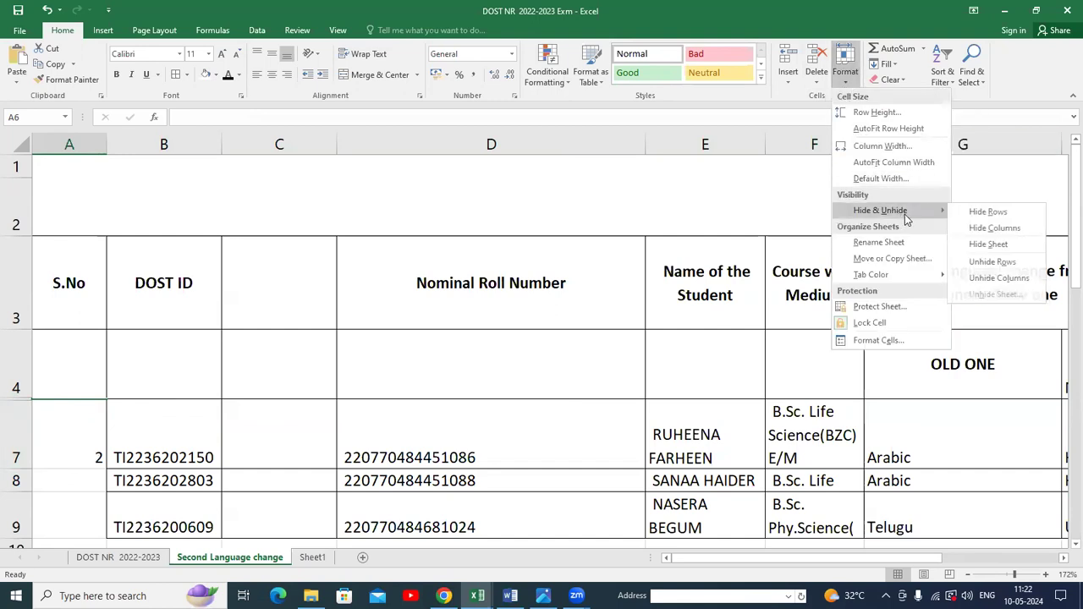
left_click(1021, 263)
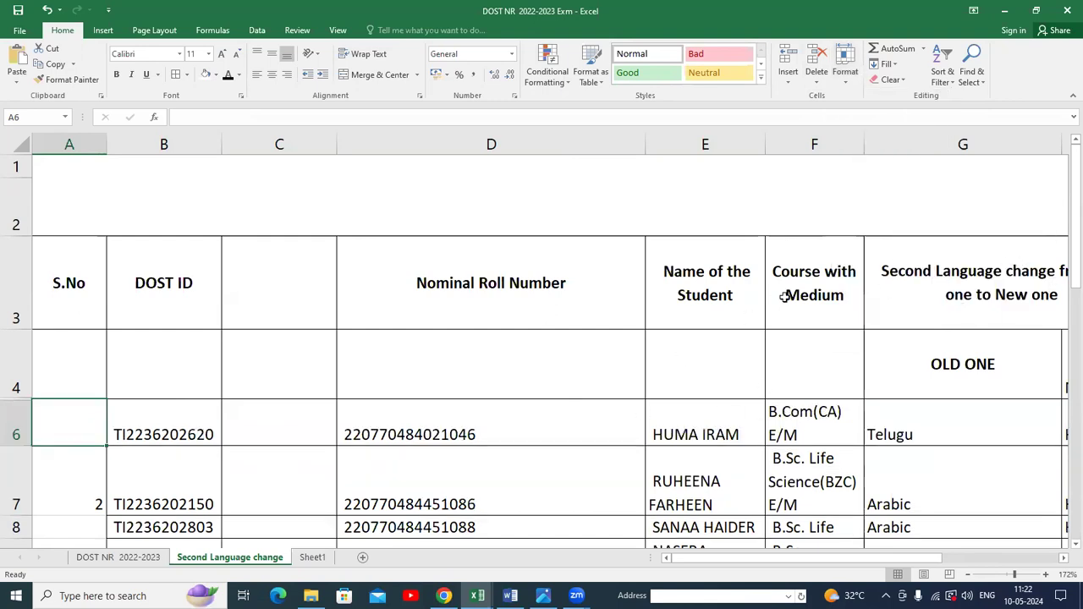
Try to unhide the hidden rows with cell A6 selected.
left_click(845, 68)
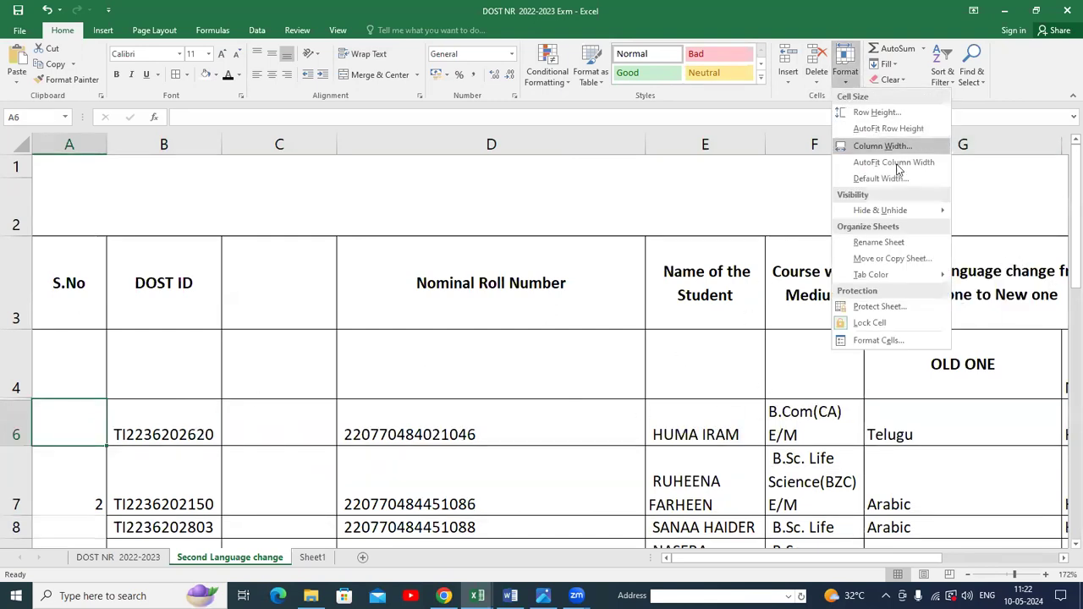
mouse_move(931, 211)
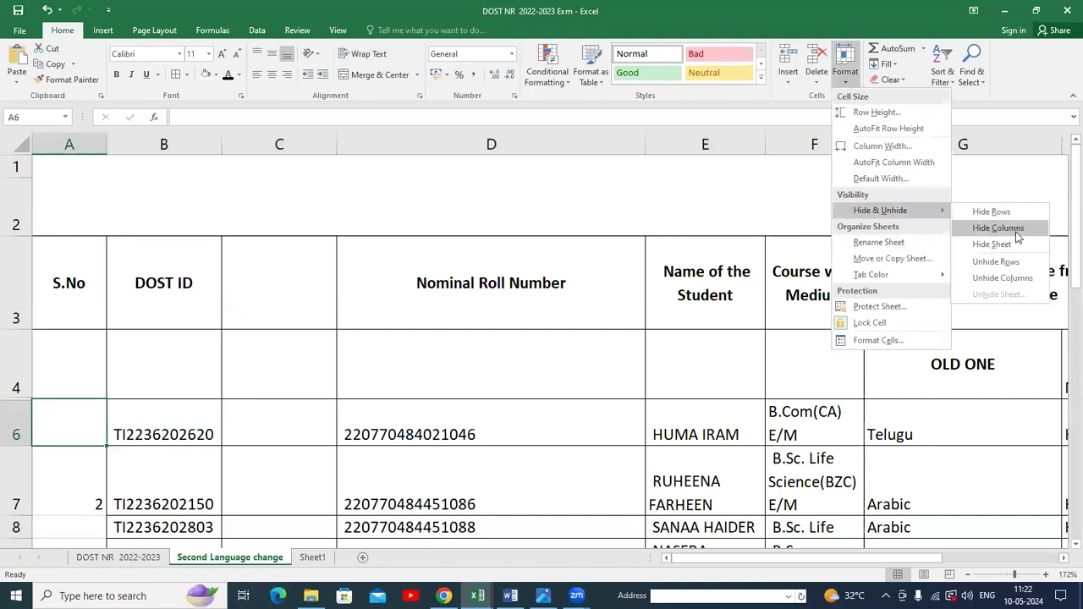
left_click(996, 261)
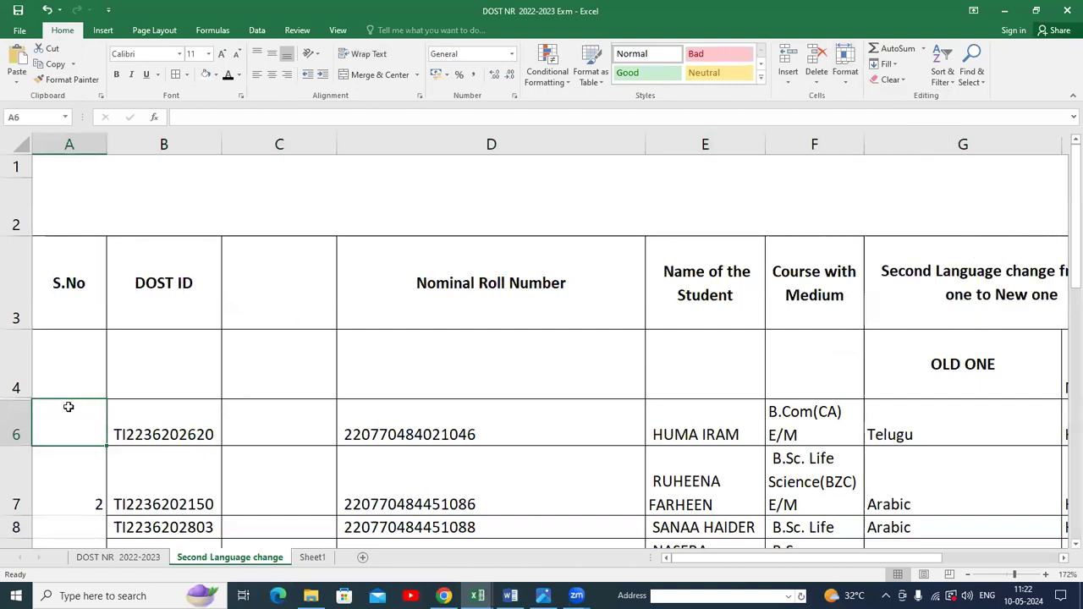
left_click(847, 83)
mouse_move(922, 213)
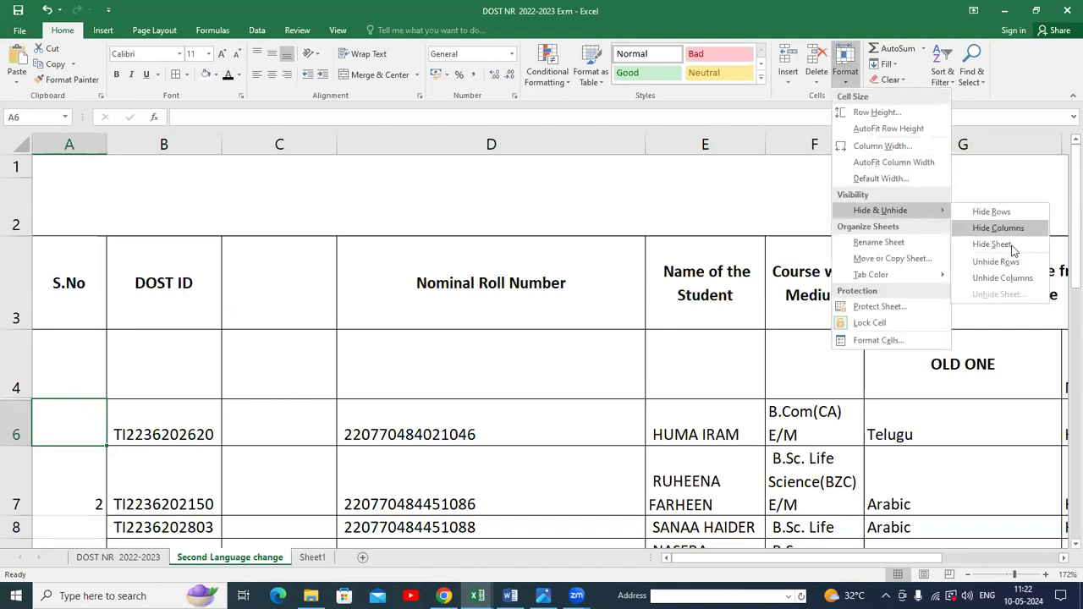
left_click(992, 260)
Hide the empty column C between DOST ID and Nominal Roll Number, then unhide it.
left_click(256, 257)
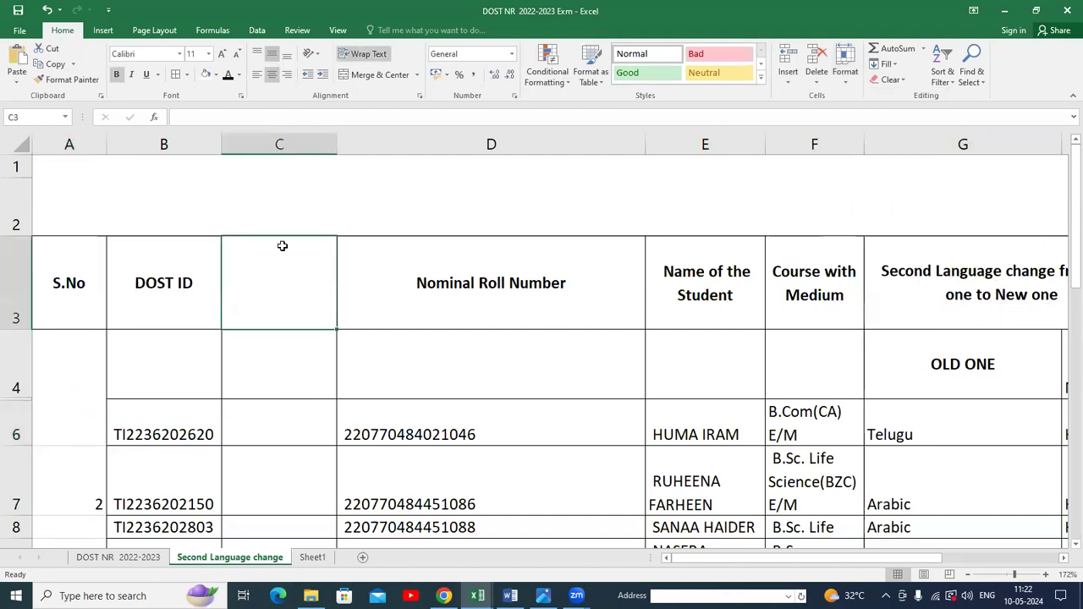
scroll(375, 242, "down", 5)
scroll(274, 222, "up", 5)
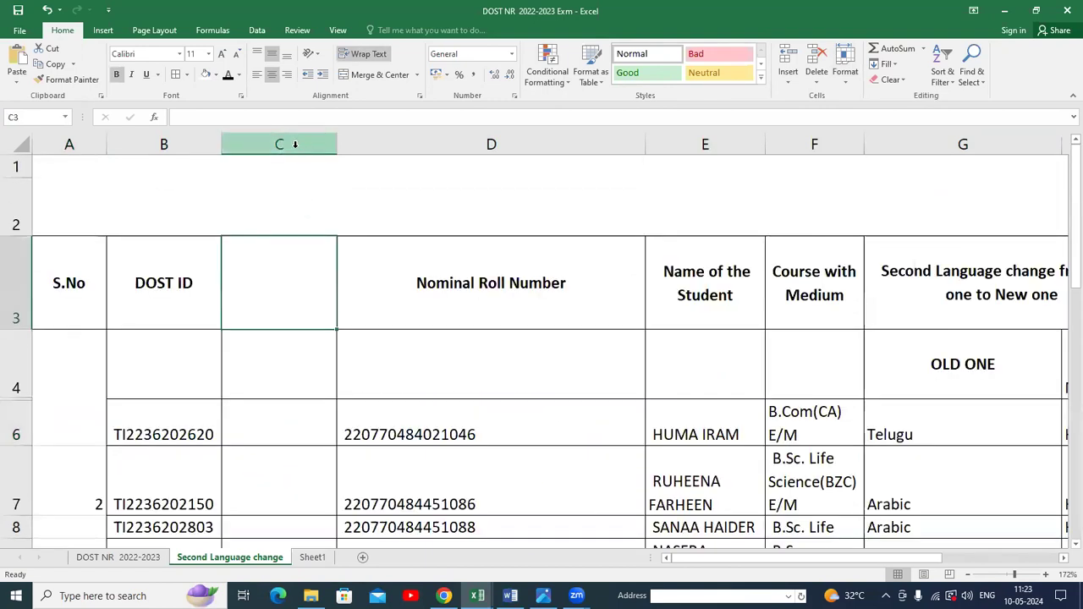
left_click(846, 68)
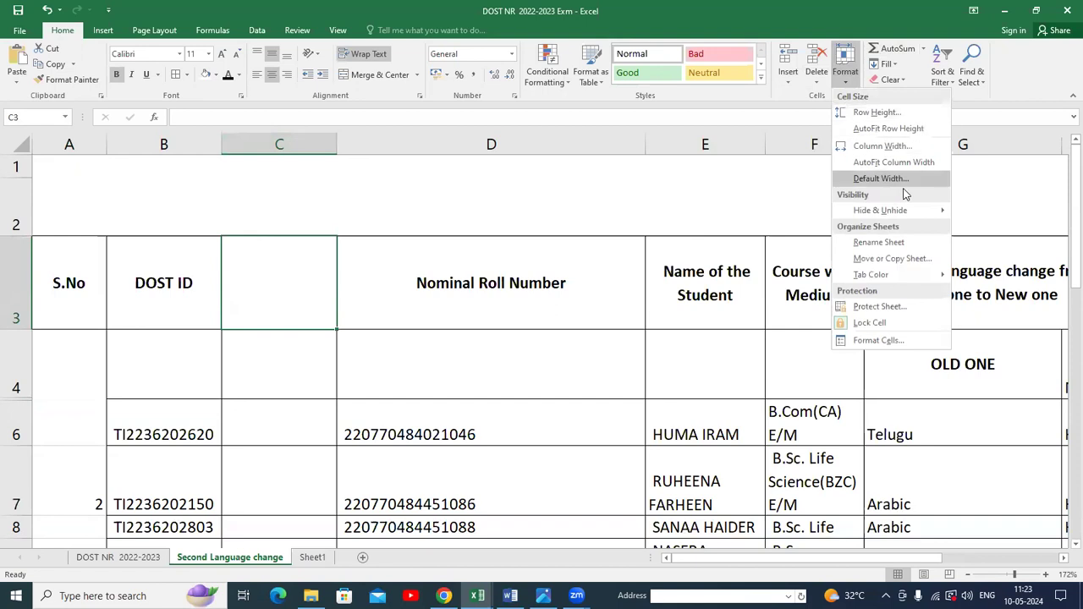
mouse_move(905, 212)
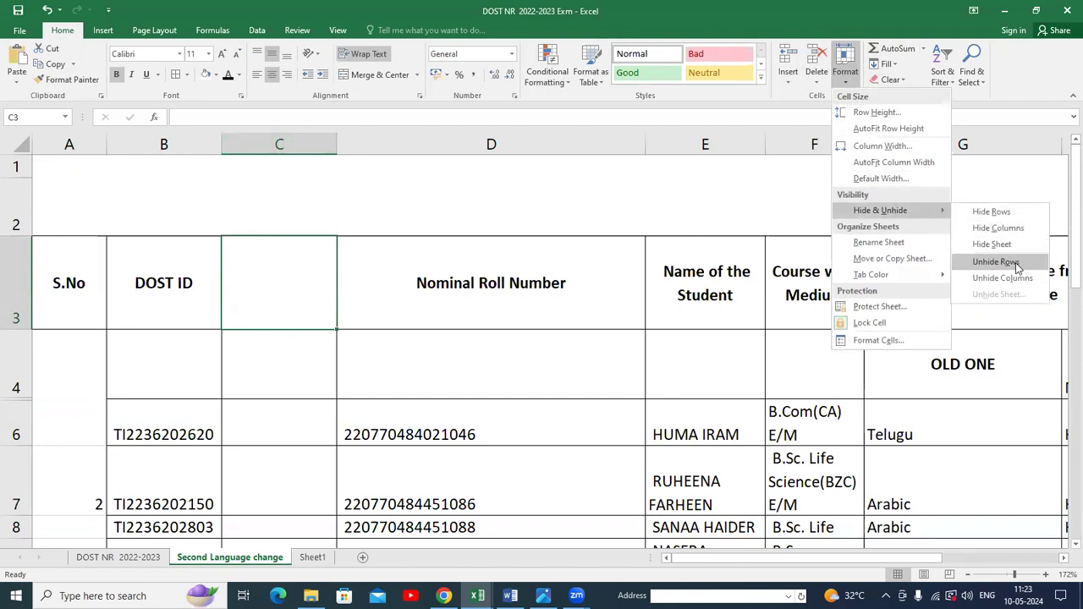
left_click(999, 228)
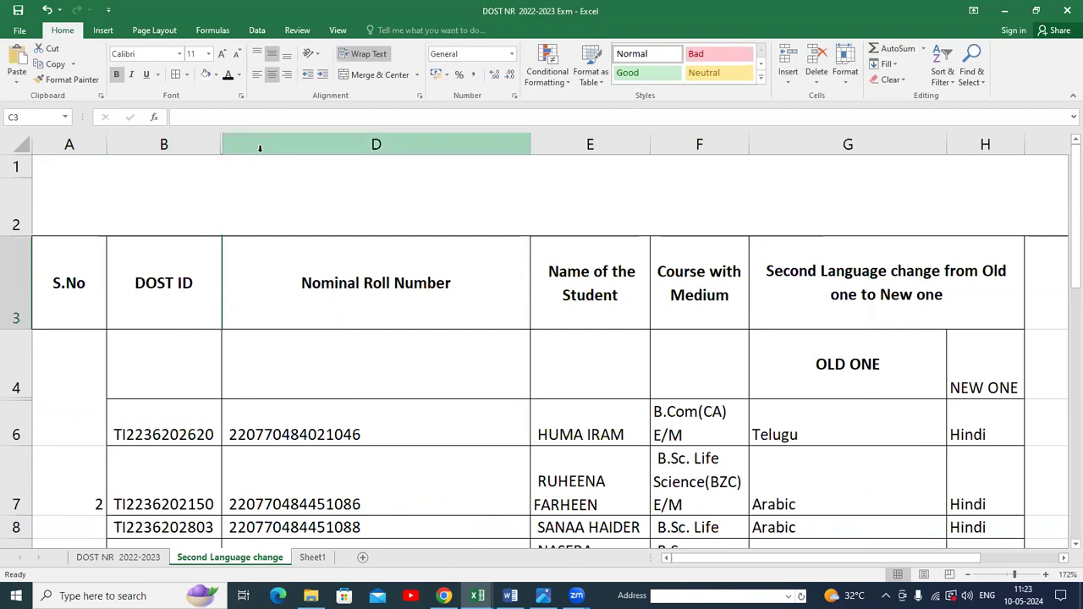
left_click(846, 64)
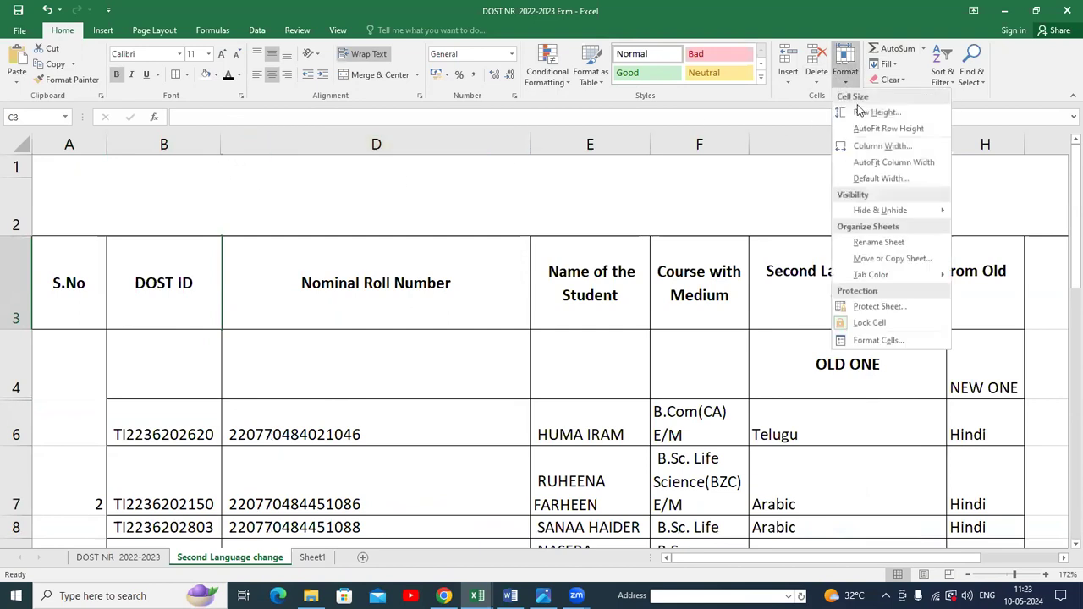
mouse_move(911, 212)
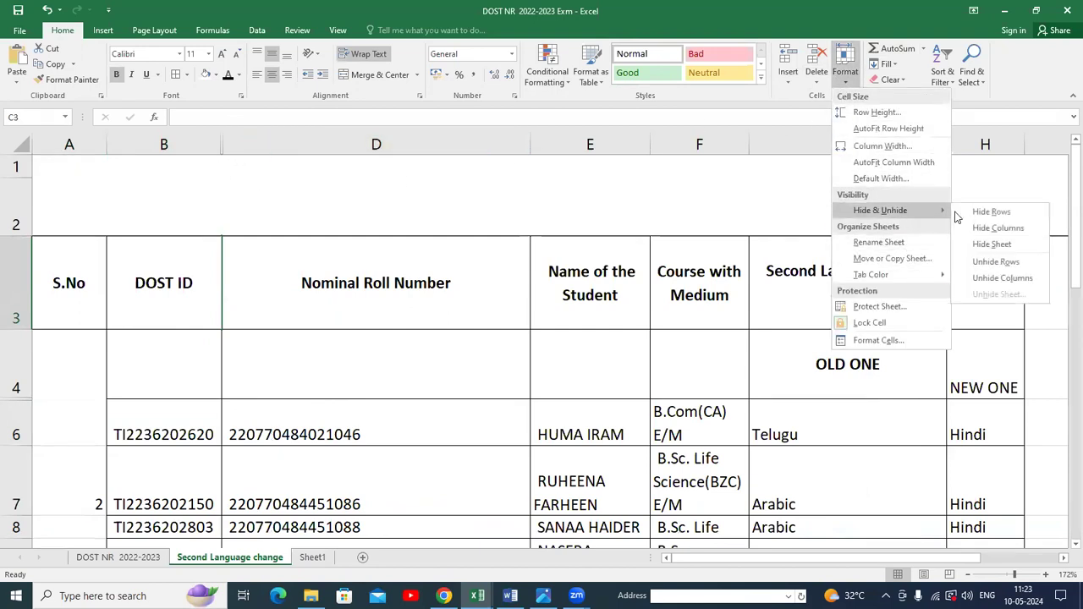
left_click(1020, 279)
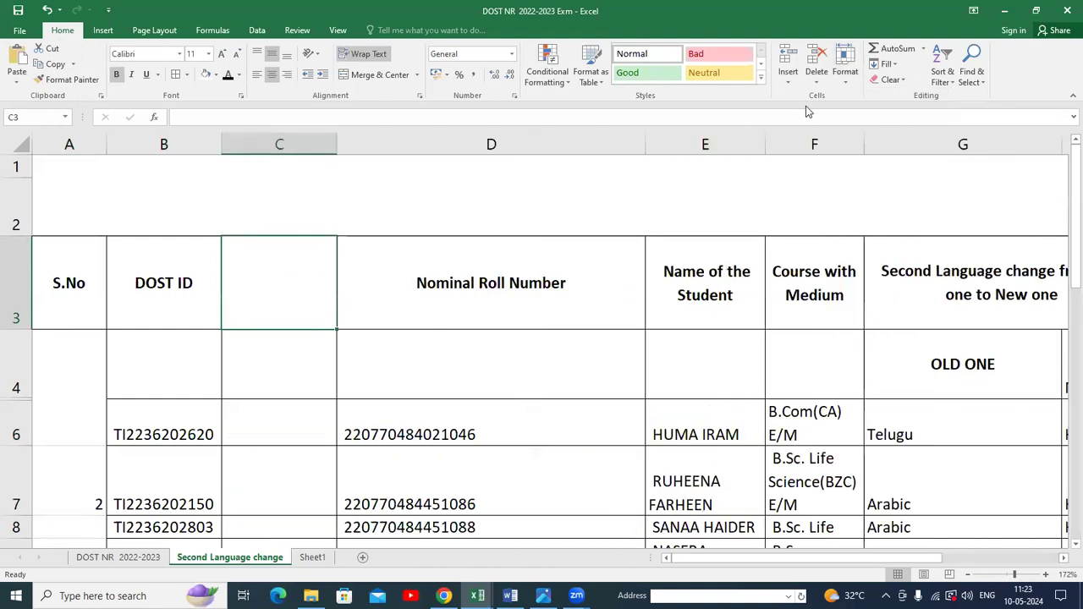
left_click(845, 68)
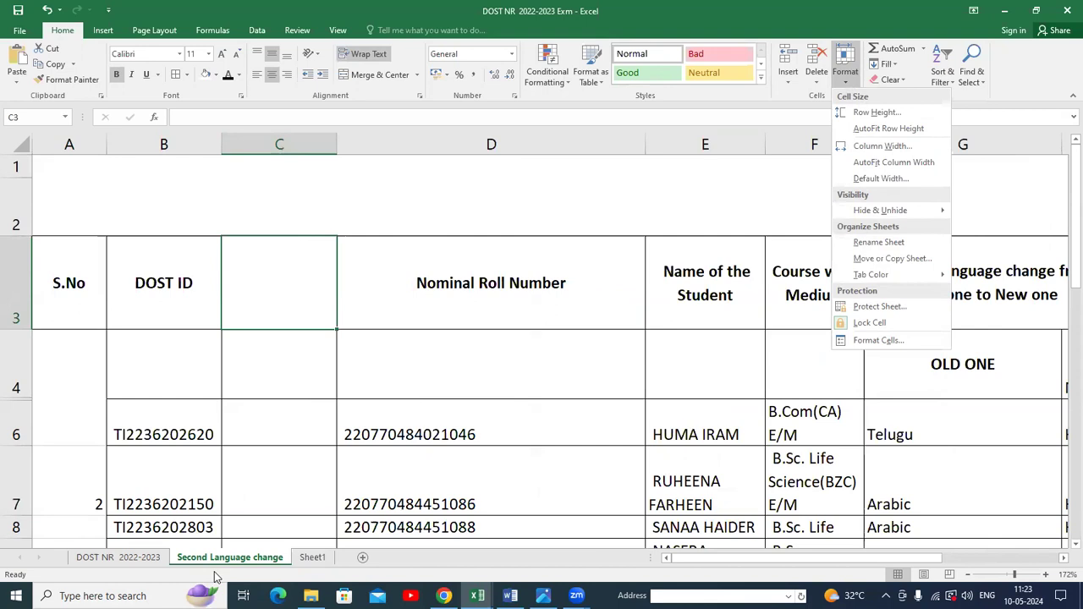
key("Escape")
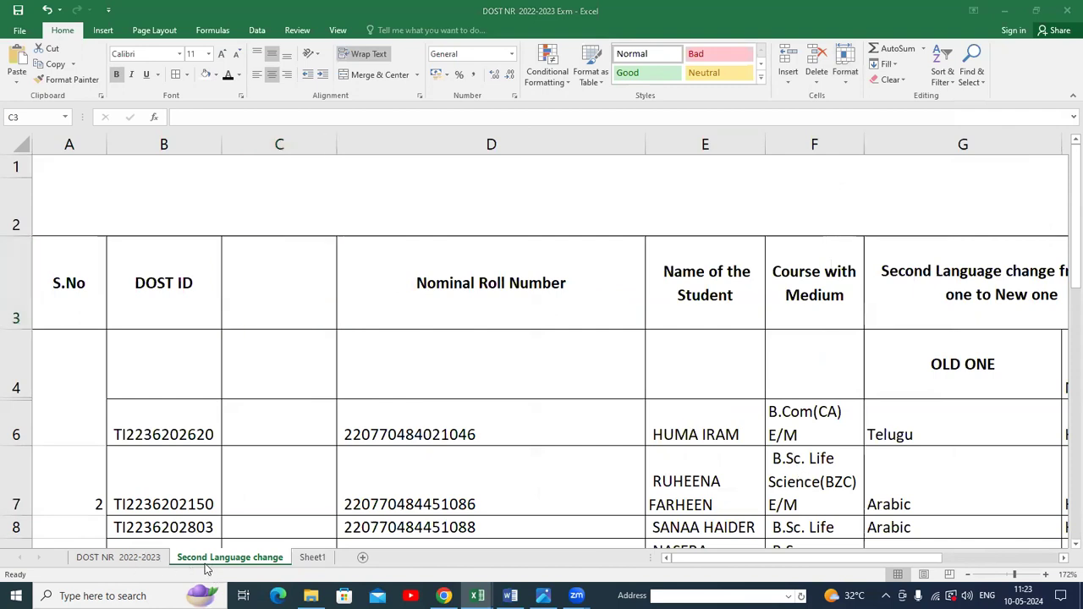
right_click(313, 558)
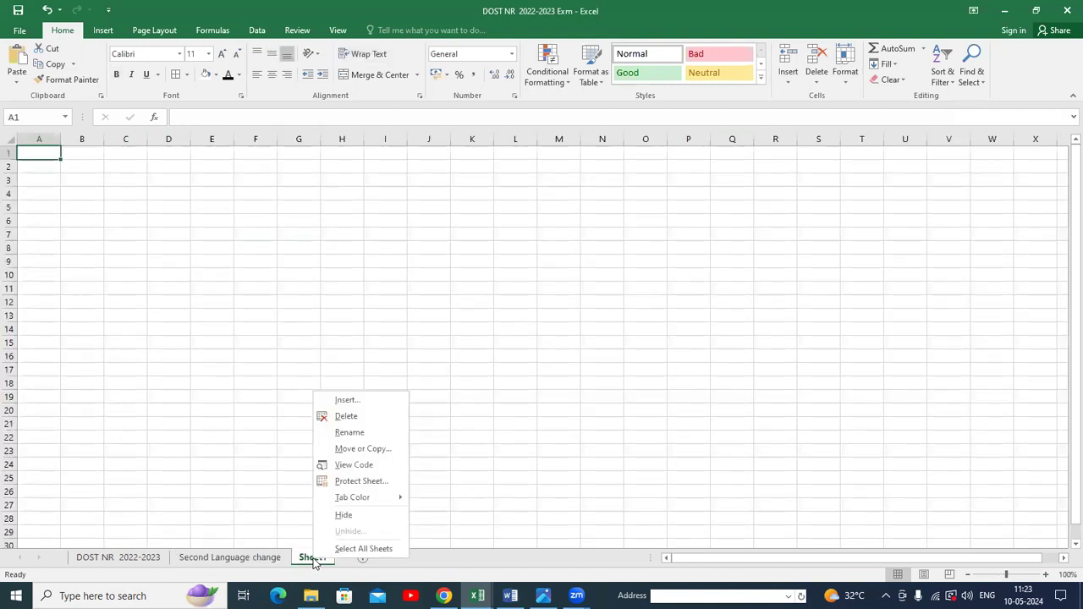
left_click(363, 433)
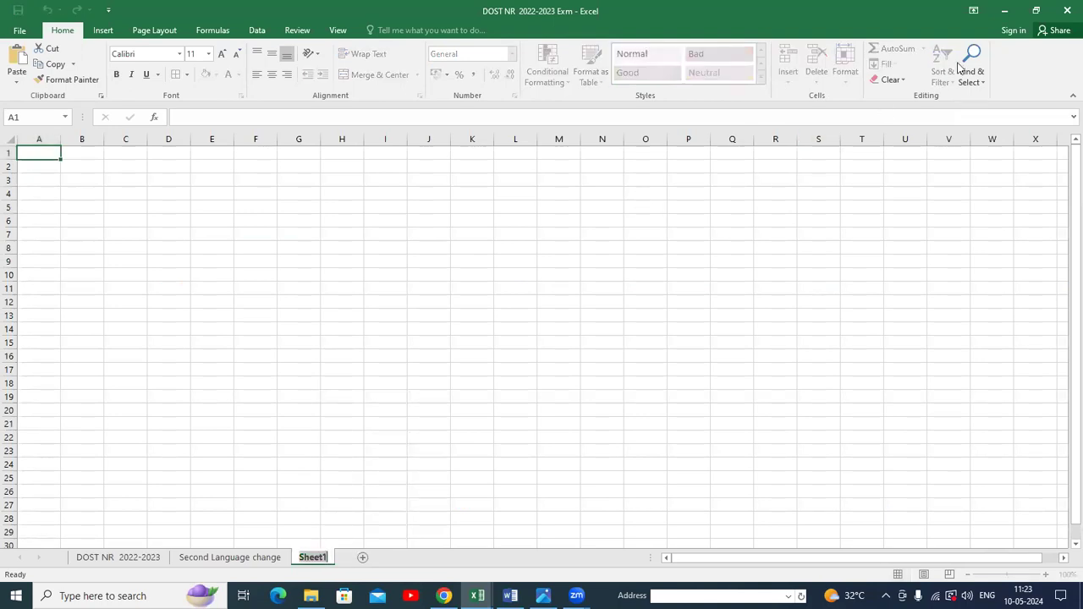
left_click(735, 313)
left_click(233, 559)
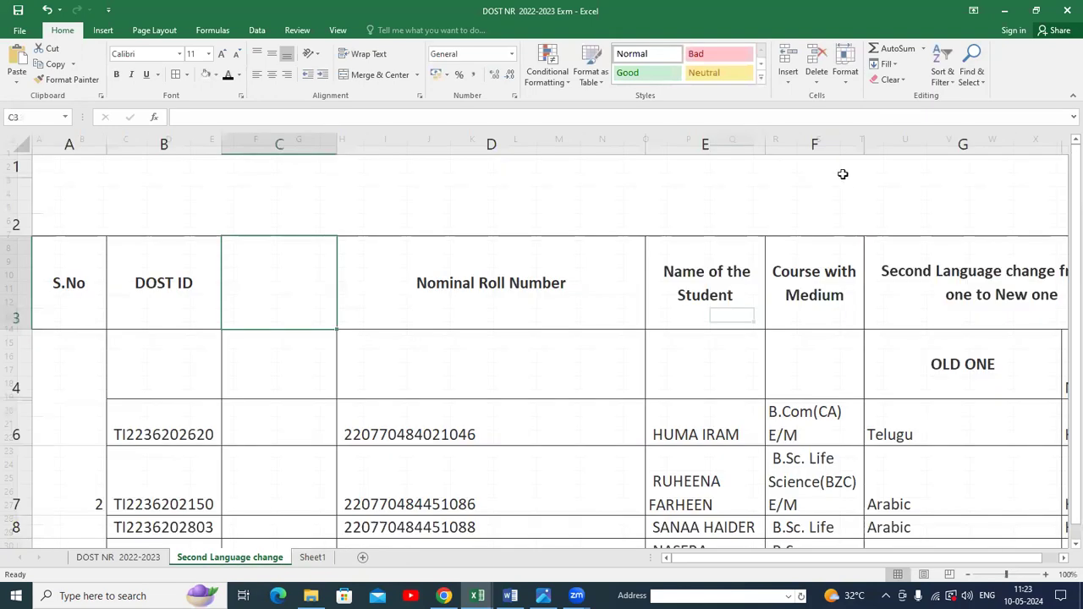
left_click(846, 69)
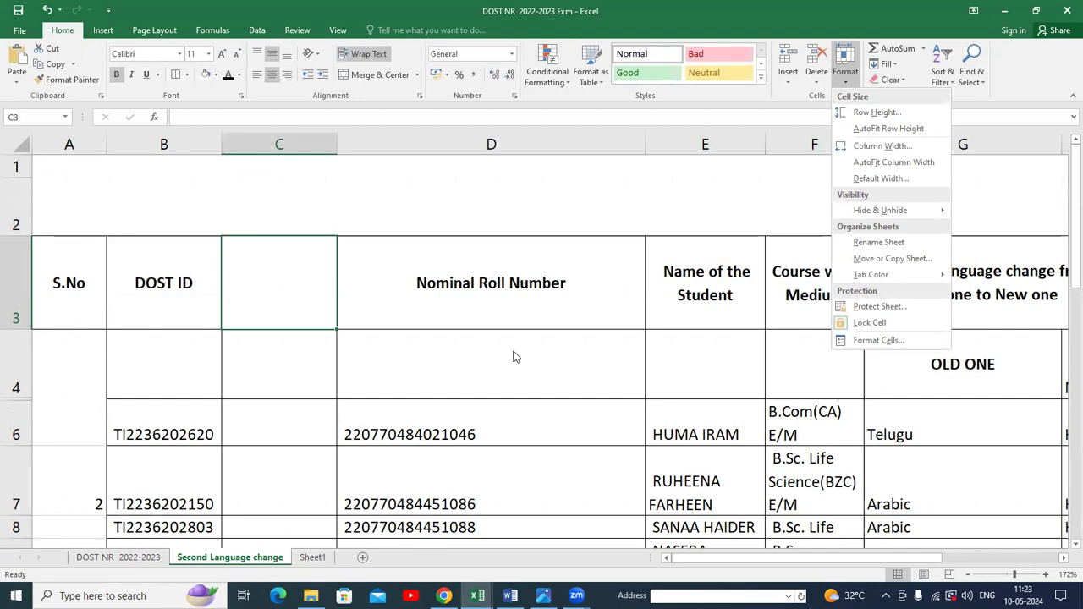
left_click(574, 142)
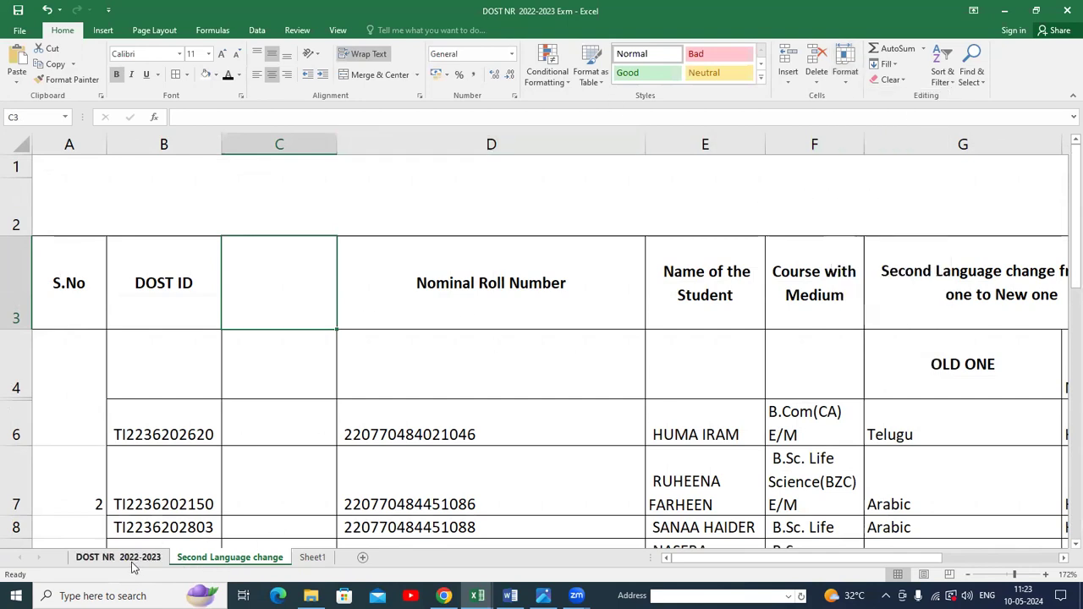
mouse_move(321, 590)
left_click(849, 74)
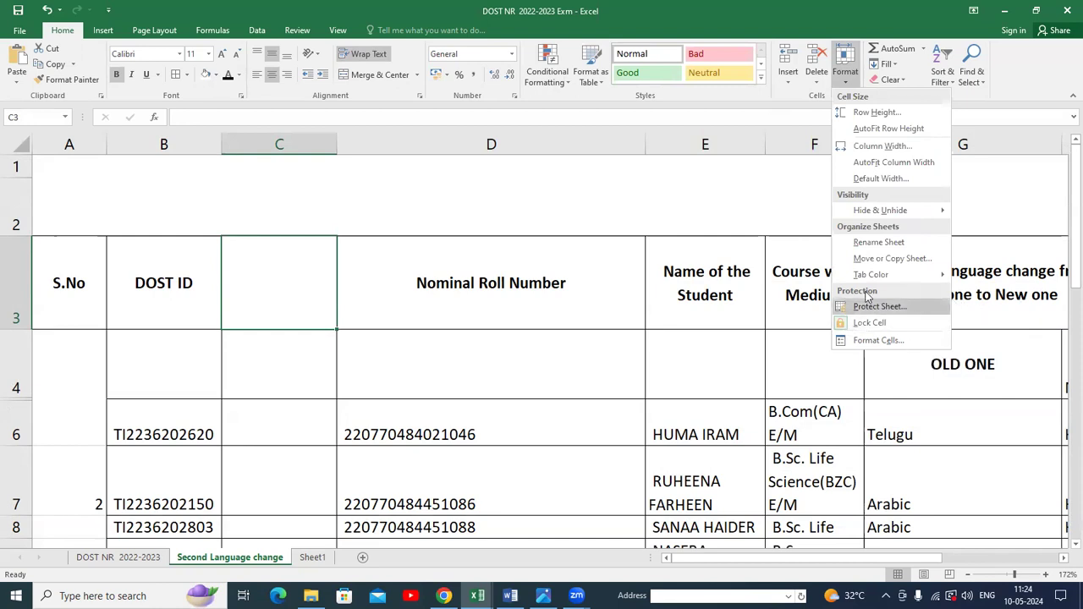
left_click(572, 100)
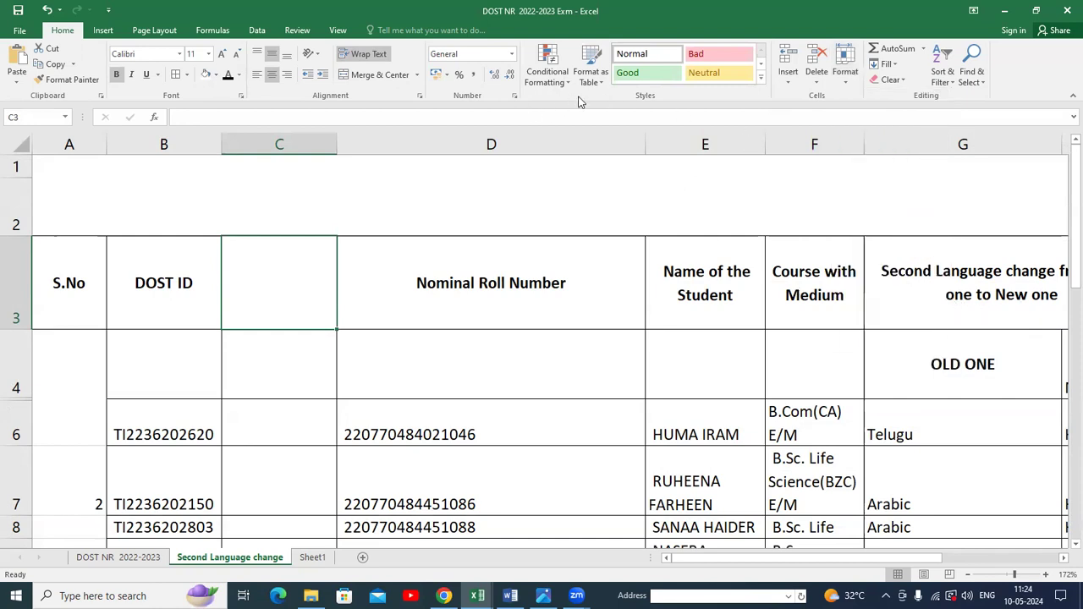
left_click(901, 81)
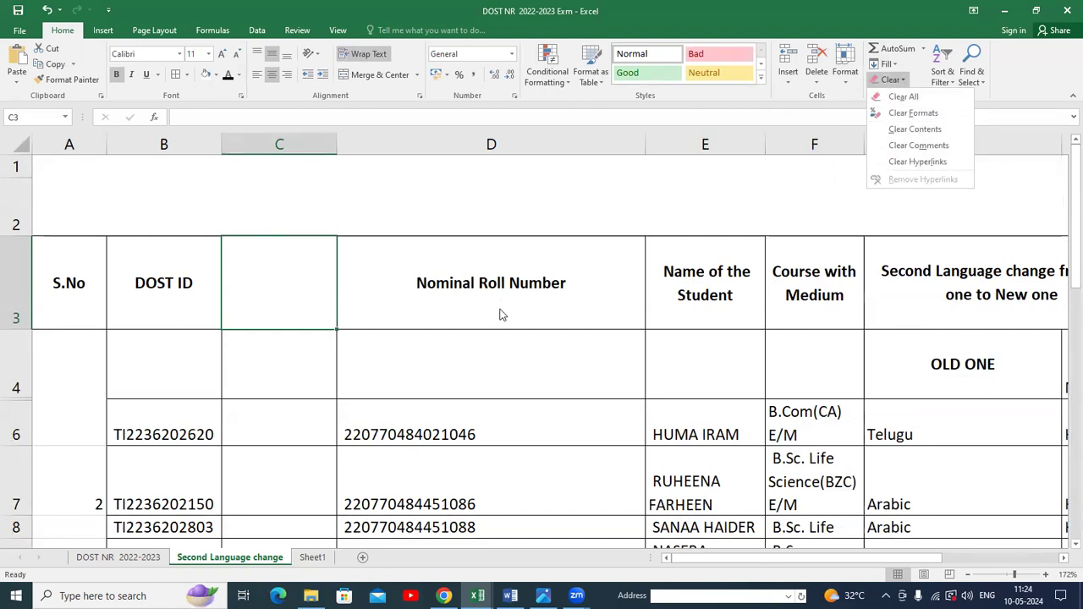
left_click(137, 559)
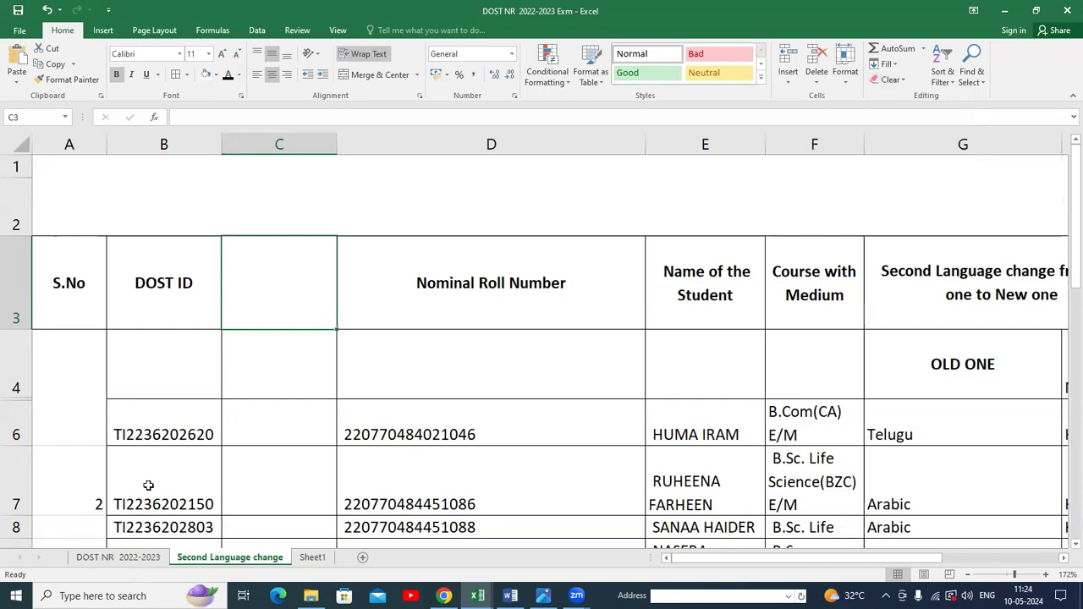
Clear the formatting from header row 1 on the DOST NR 2022-2023 sheet.
left_click(137, 557)
left_click(487, 250)
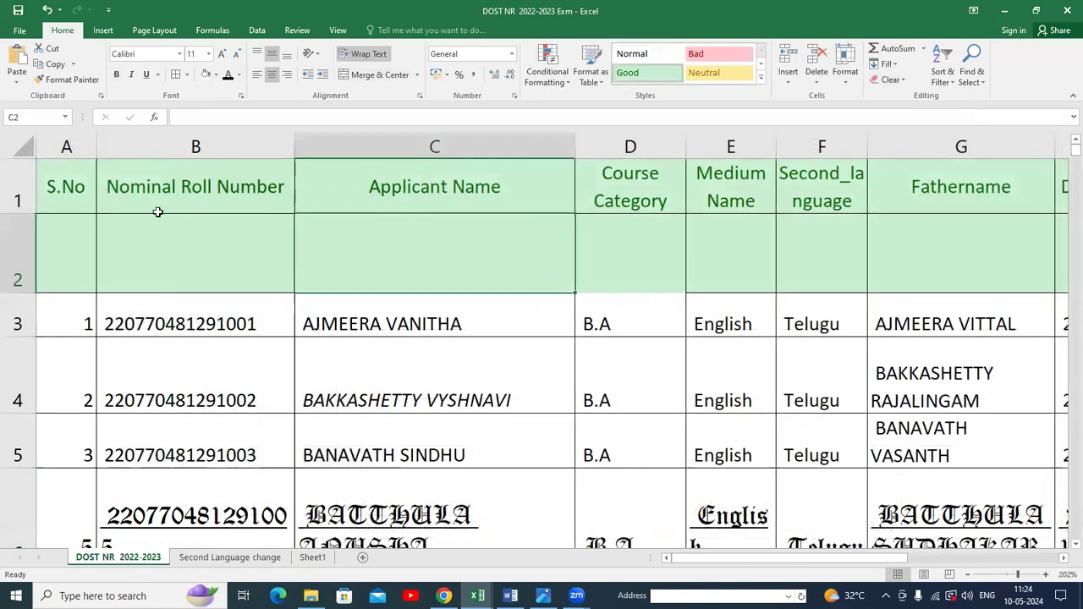
left_click(18, 198)
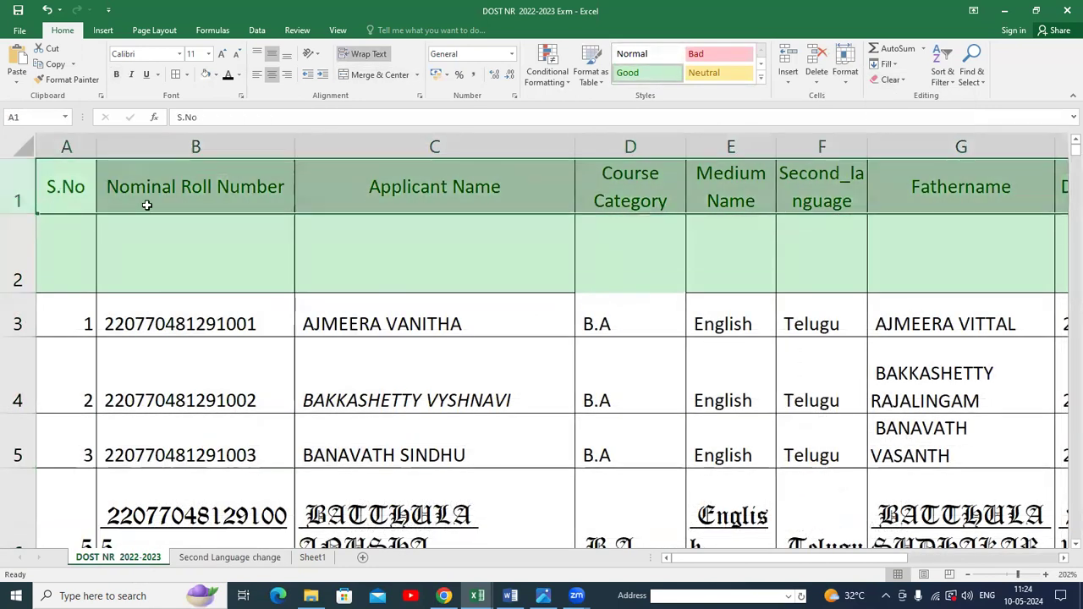
left_click(901, 80)
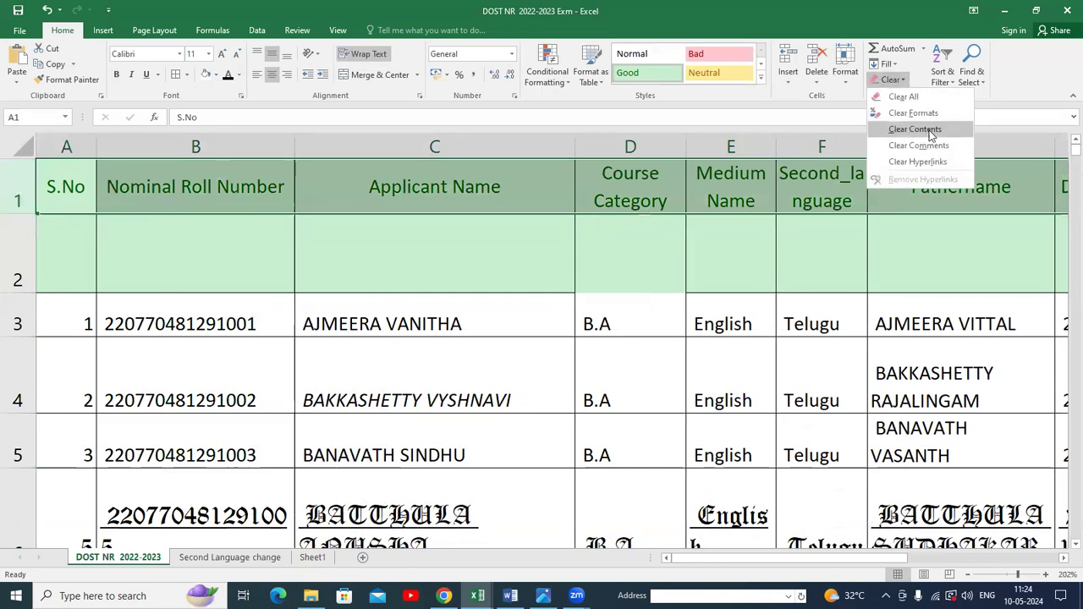
left_click(913, 113)
left_click(749, 338)
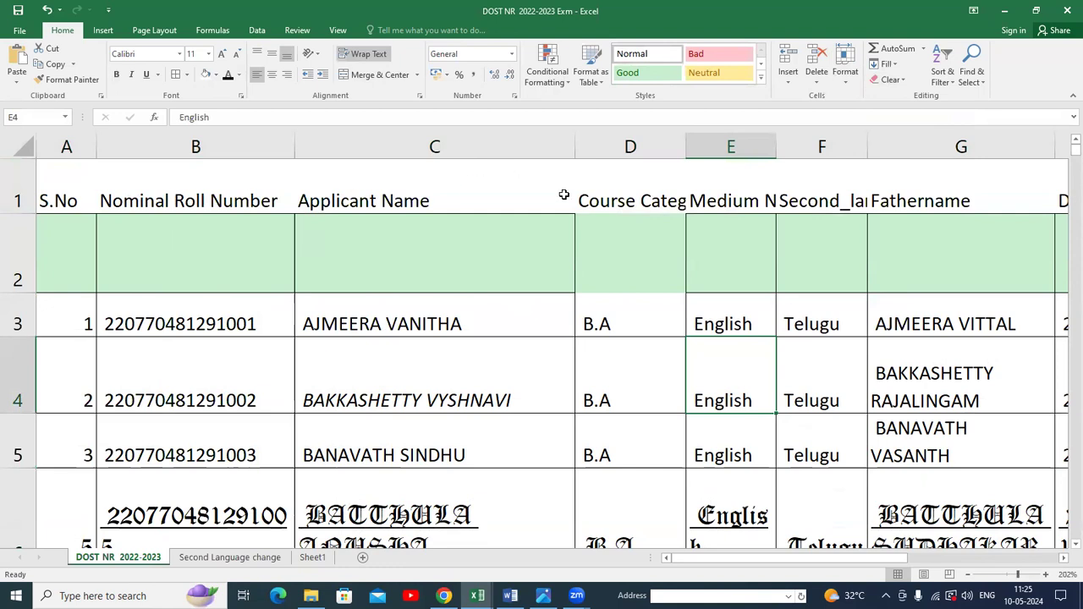
Delete the empty row 2 below the headers.
left_click(21, 250)
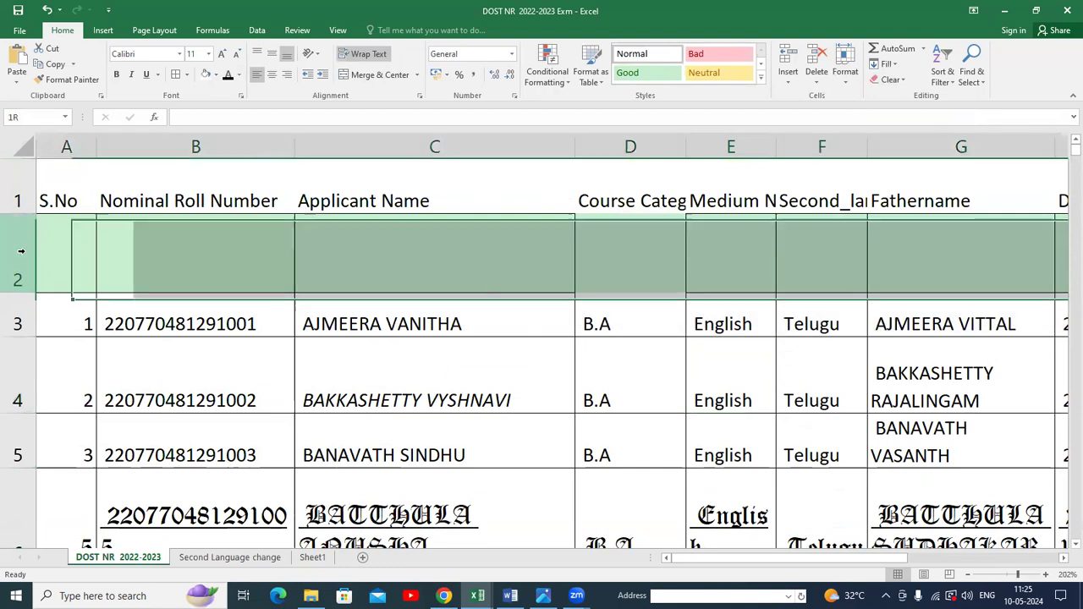
left_click(819, 76)
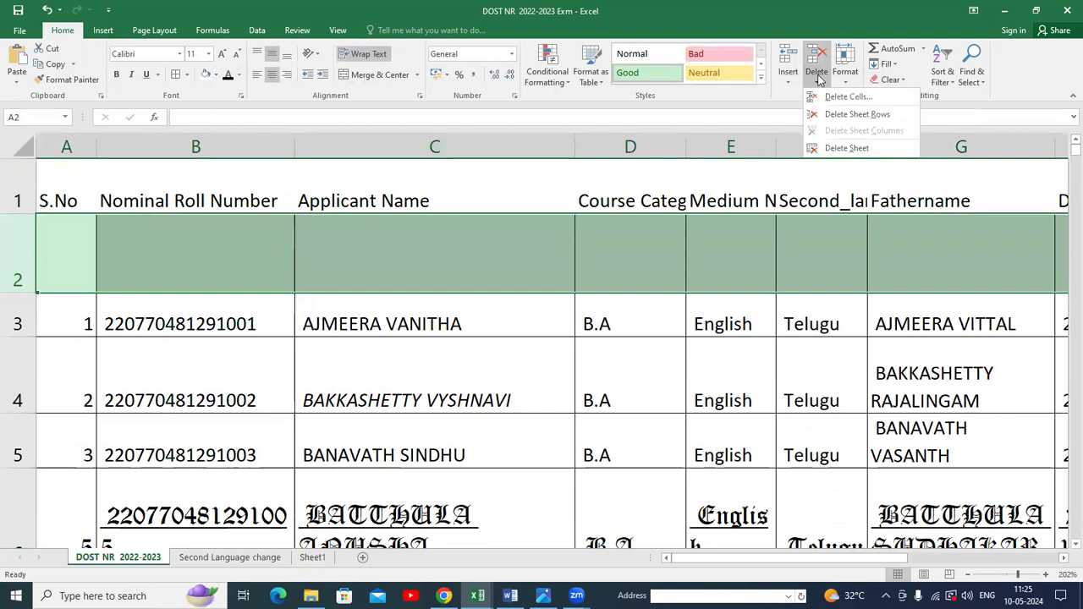
left_click(847, 114)
left_click(844, 280)
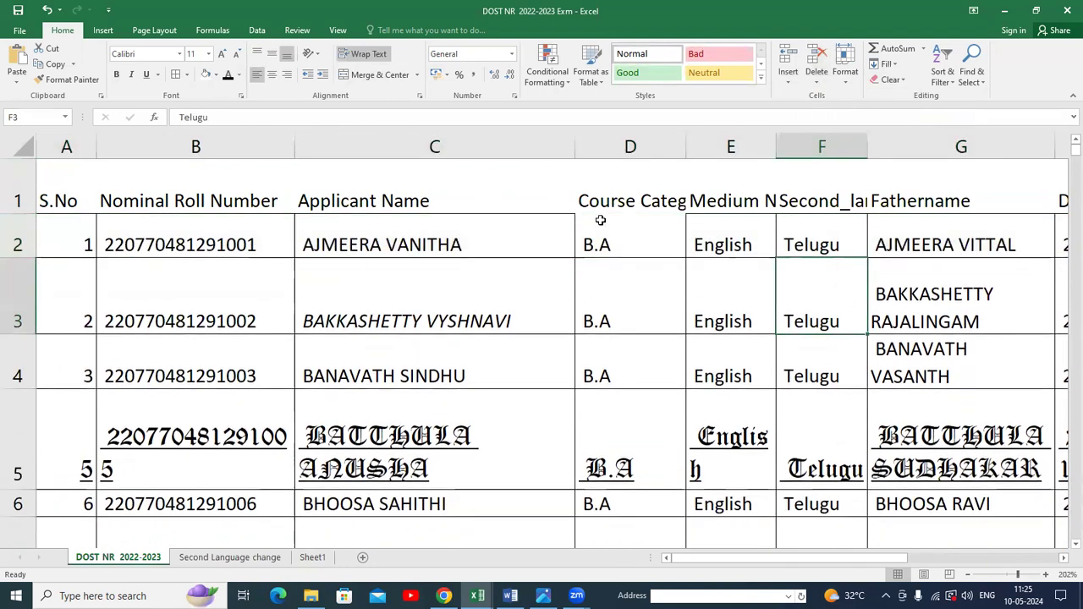
left_click(904, 81)
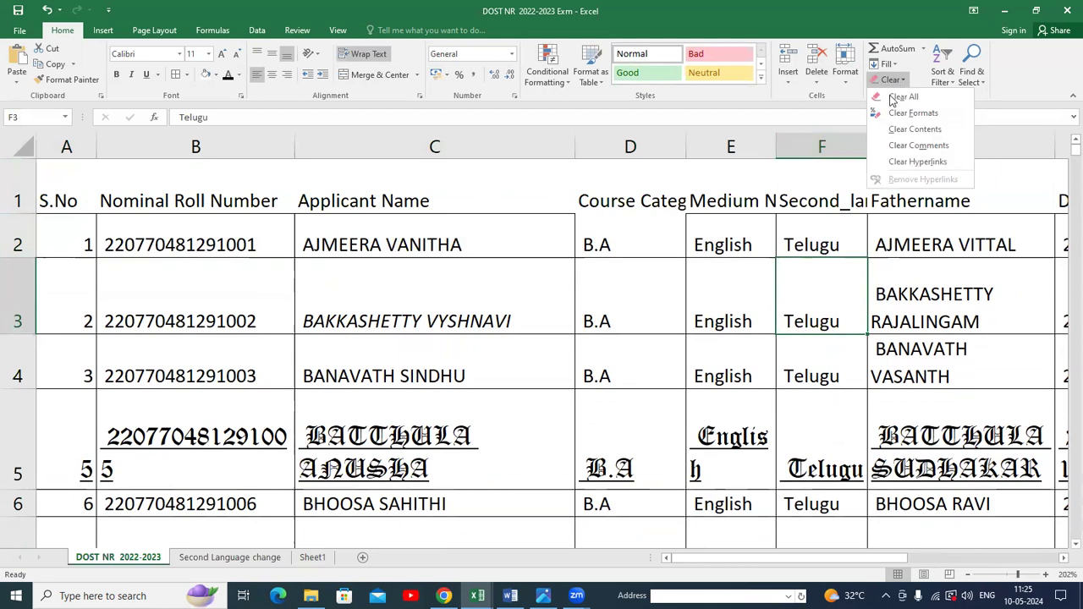
left_click(300, 267)
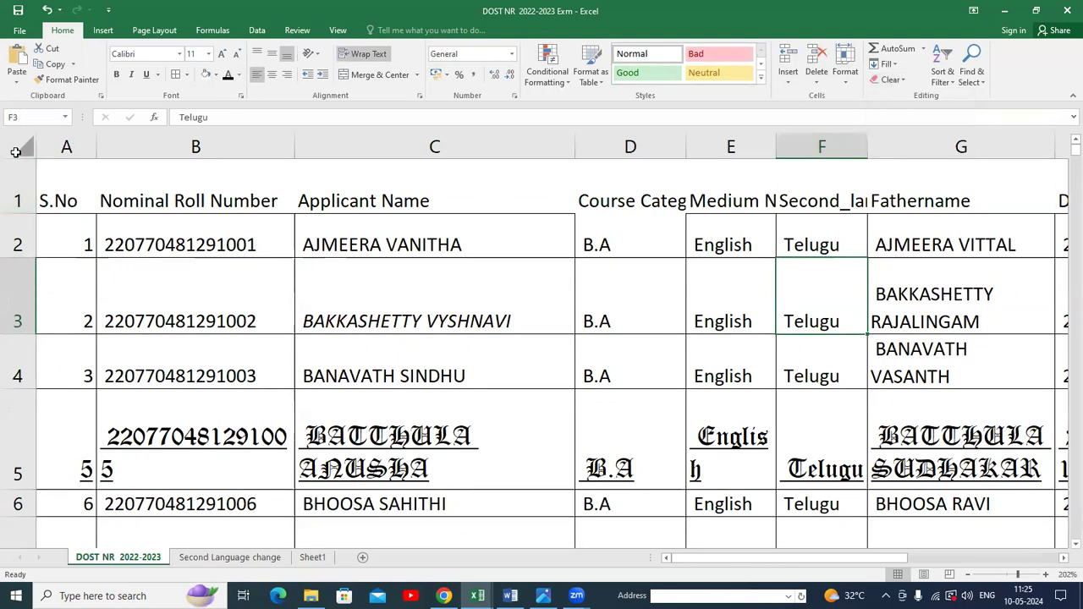
left_click(905, 83)
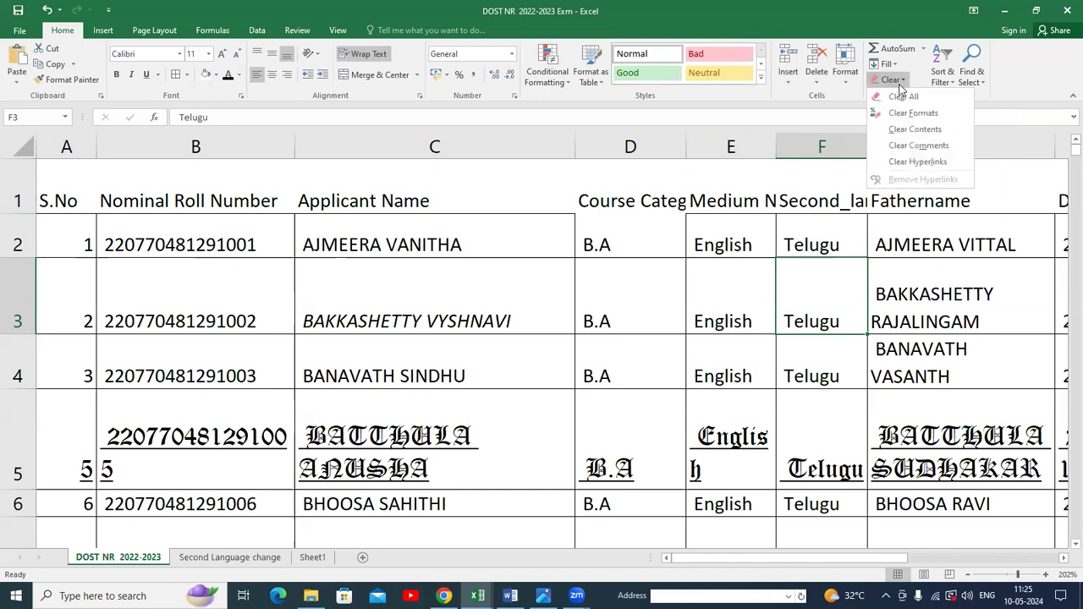
left_click(842, 264)
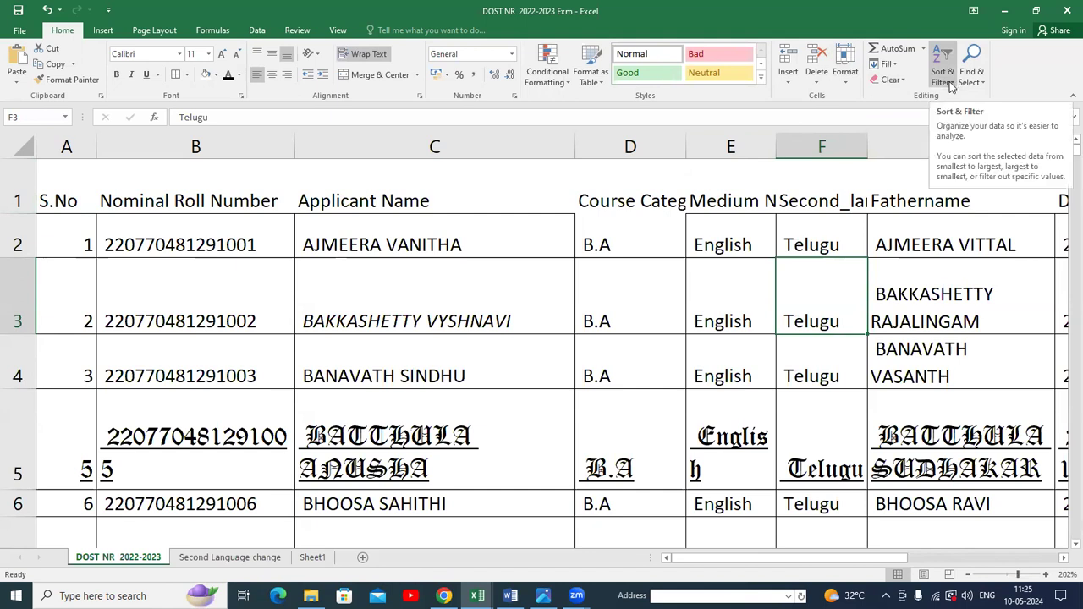
left_click(952, 85)
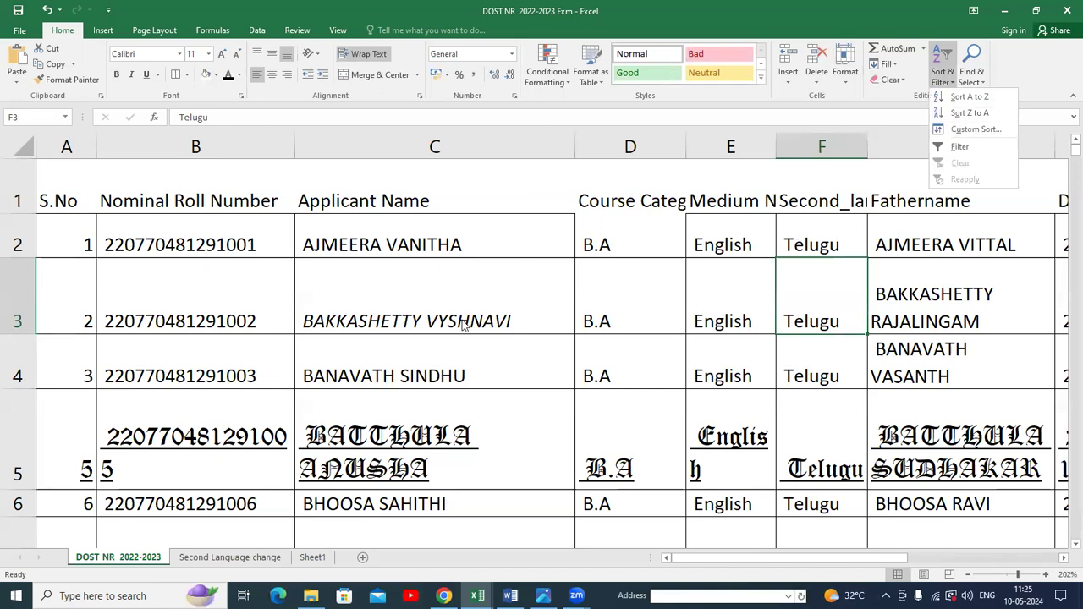
left_click(463, 151)
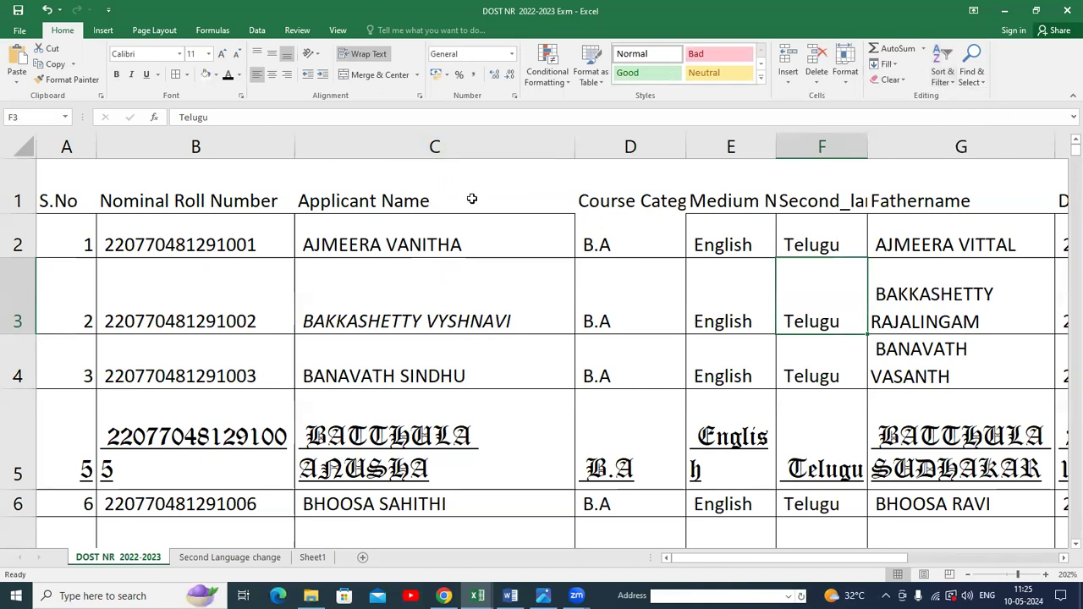
left_click(231, 558)
scroll(265, 430, "down", 3)
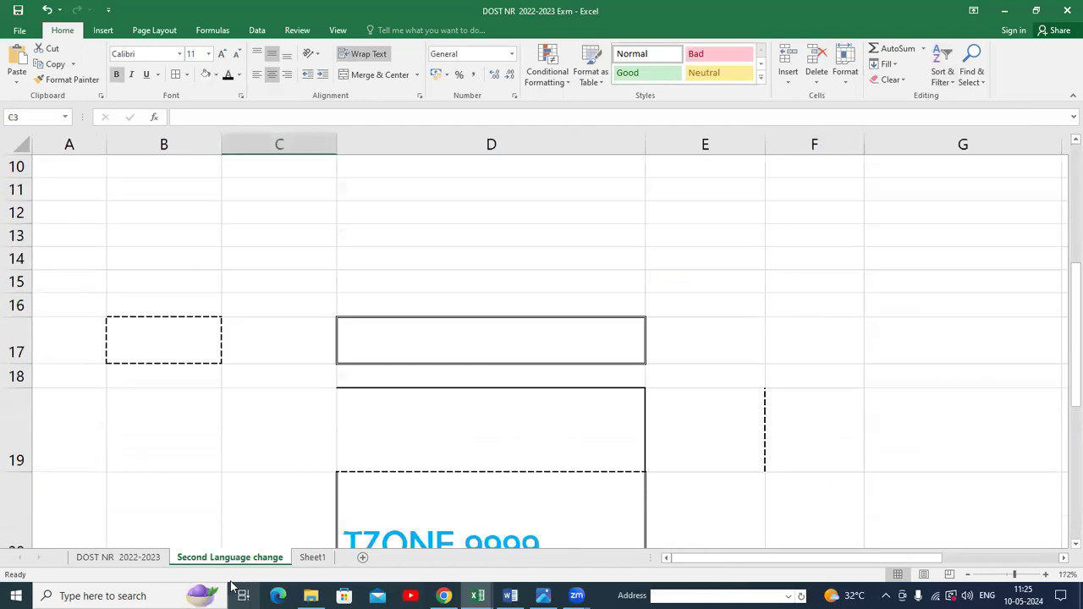
left_click(313, 558)
left_click(118, 557)
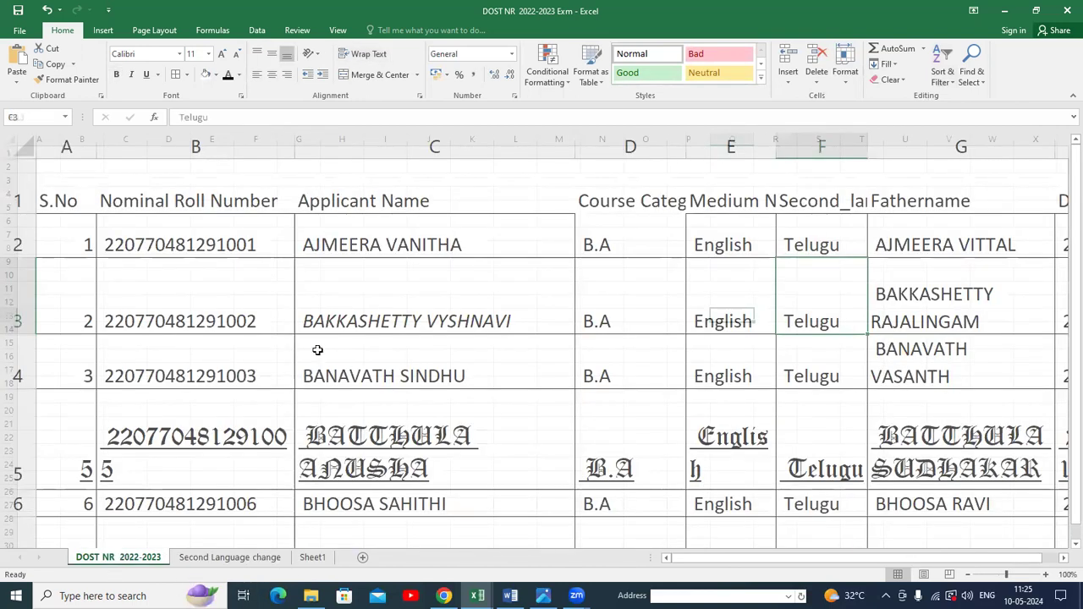
Cut the applicant names in cells C2 to C16.
left_click(385, 241)
left_click_drag(395, 305, 403, 542)
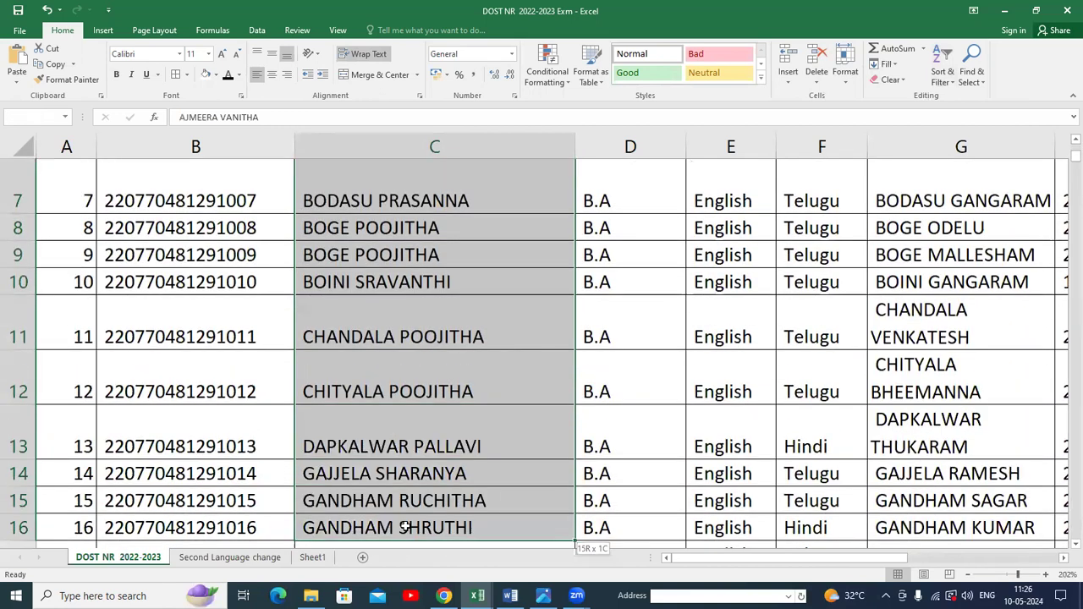
right_click(524, 177)
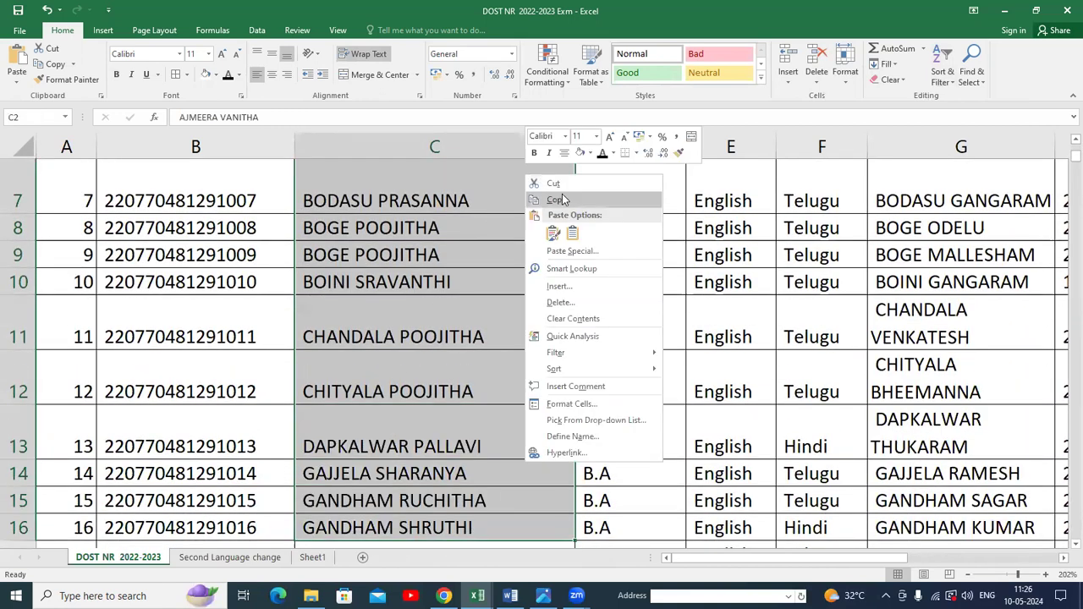
left_click(553, 184)
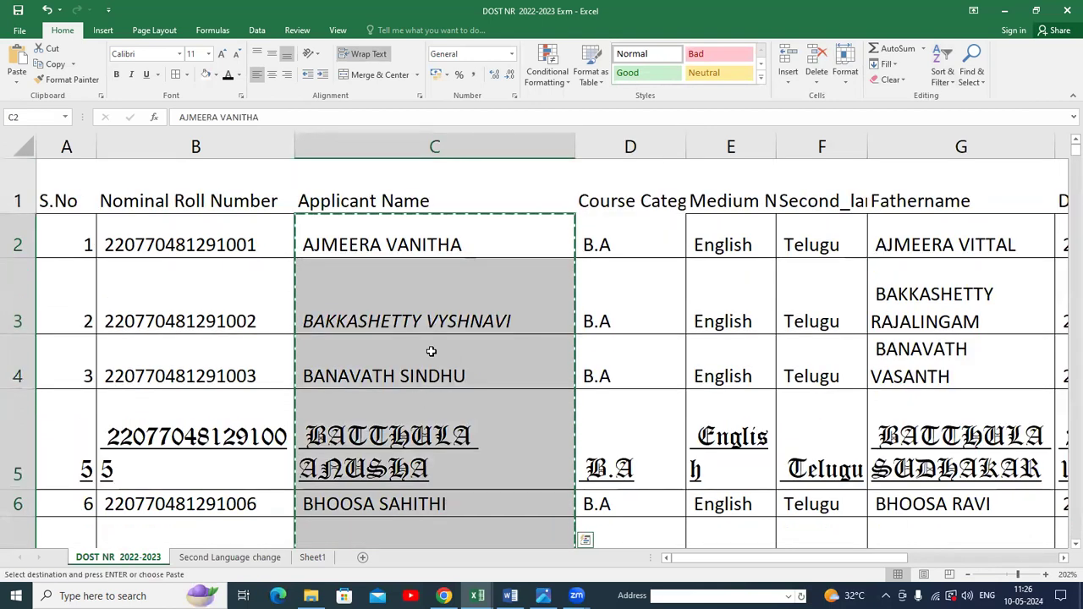
key("ctrl+q")
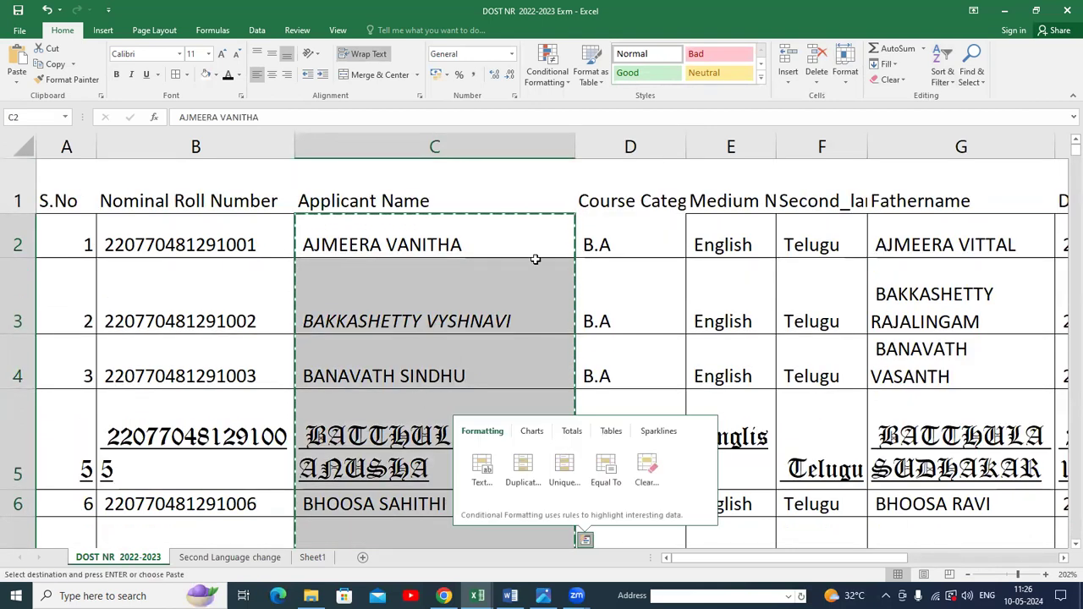
Paste the cut names into cell C3 of Sheet1 and widen column C.
left_click(313, 559)
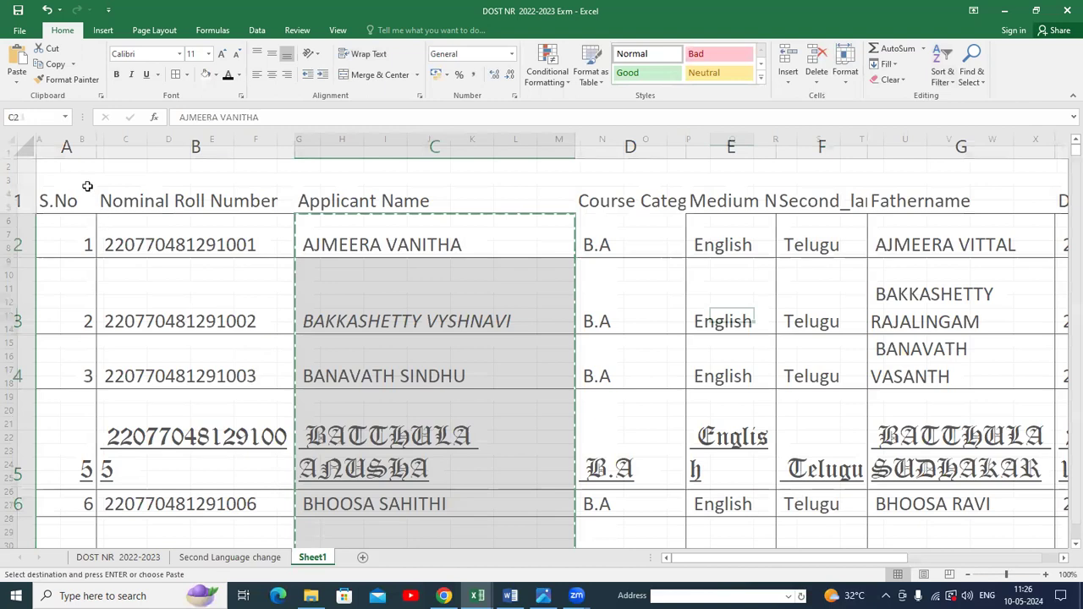
left_click(118, 178)
right_click(122, 178)
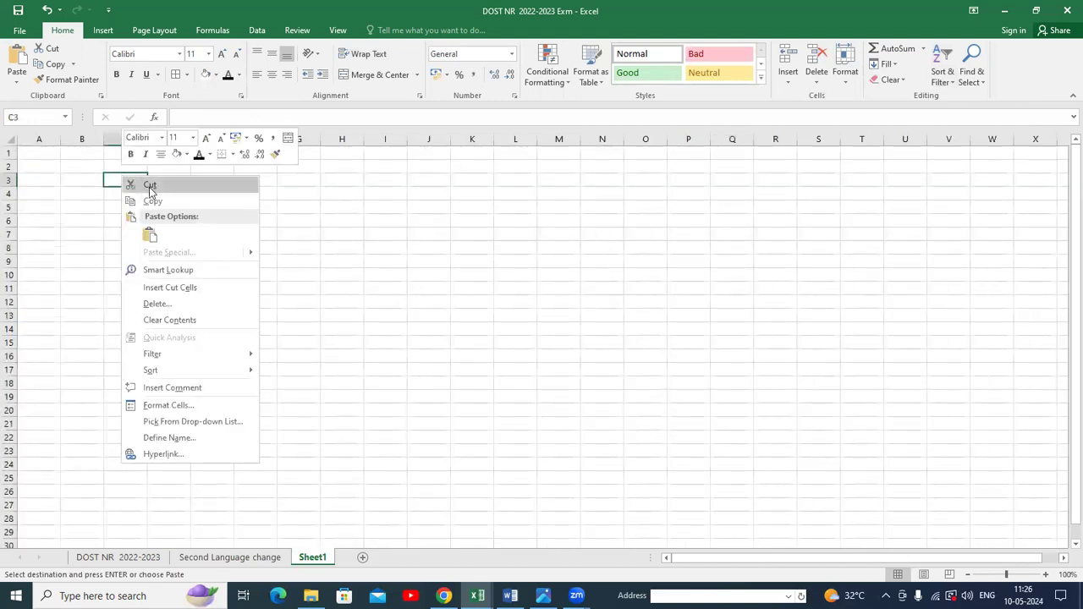
left_click(149, 236)
left_click_drag(149, 140, 254, 153)
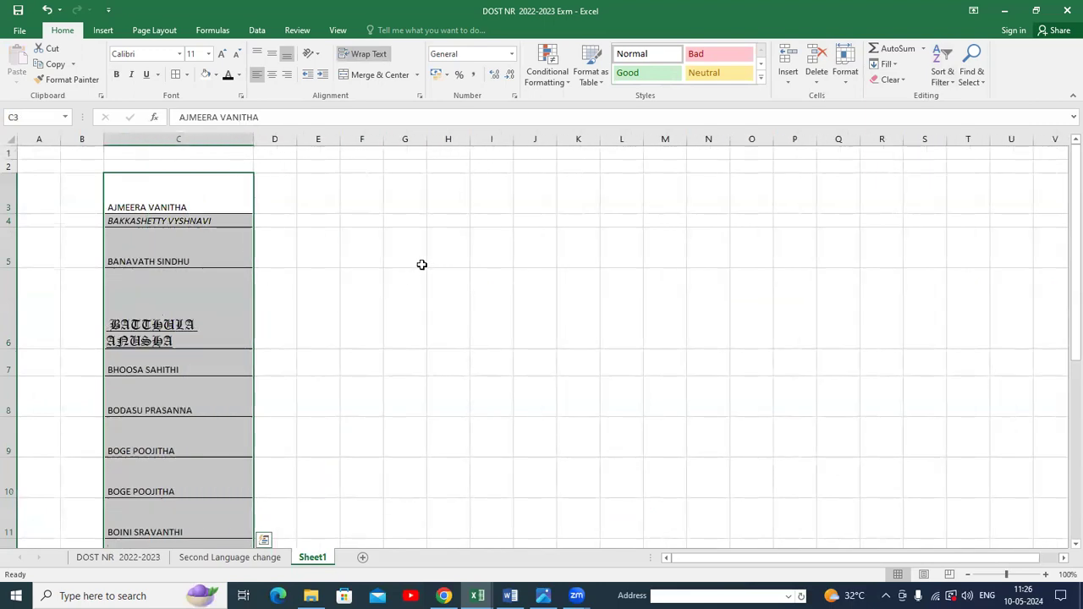
Try to sort the pasted names on Sheet1 from Z to A, closing the help window that opens.
scroll(423, 263, "down", 2)
scroll(329, 268, "up", 2)
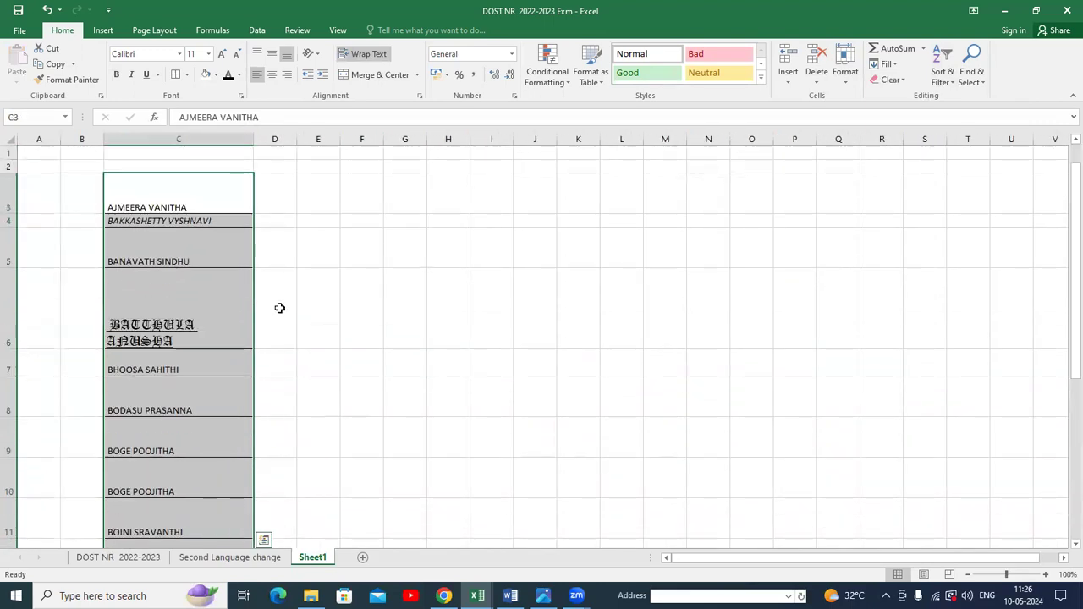
left_click(952, 85)
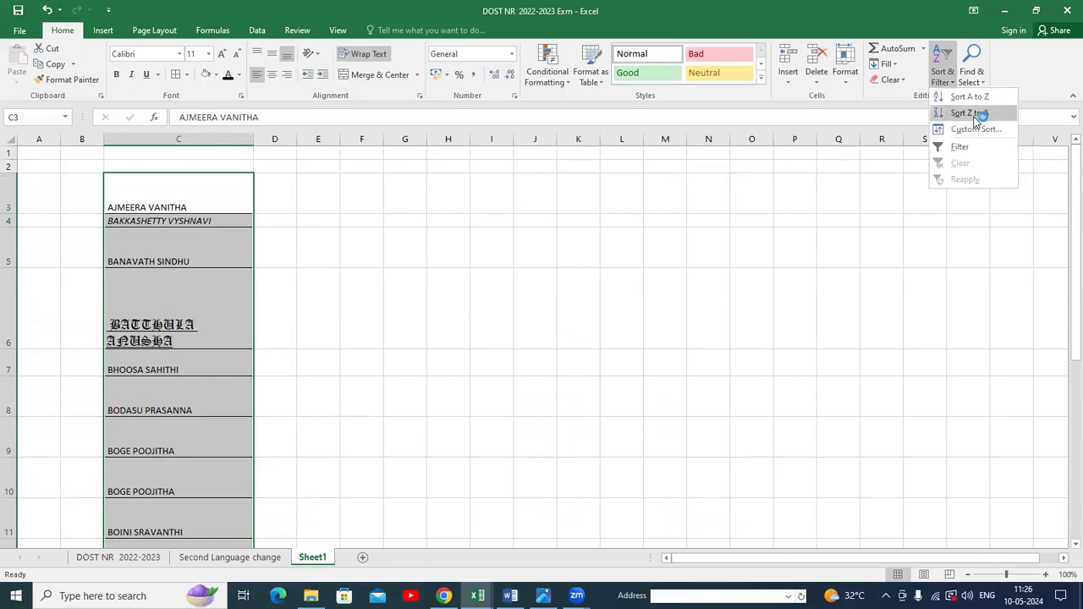
left_click(973, 115)
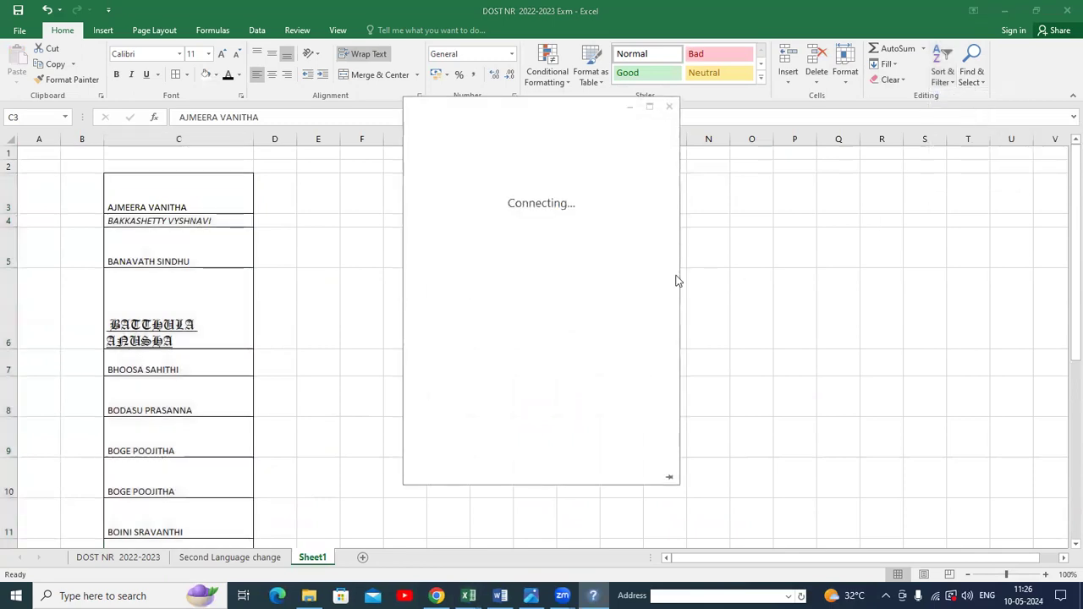
left_click(668, 108)
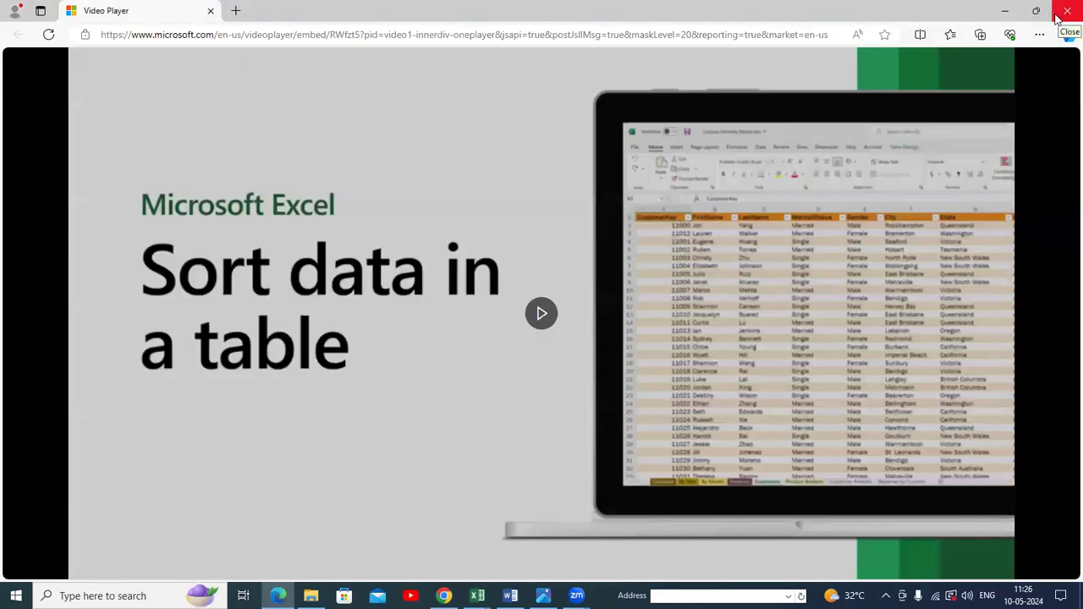
left_click(1064, 12)
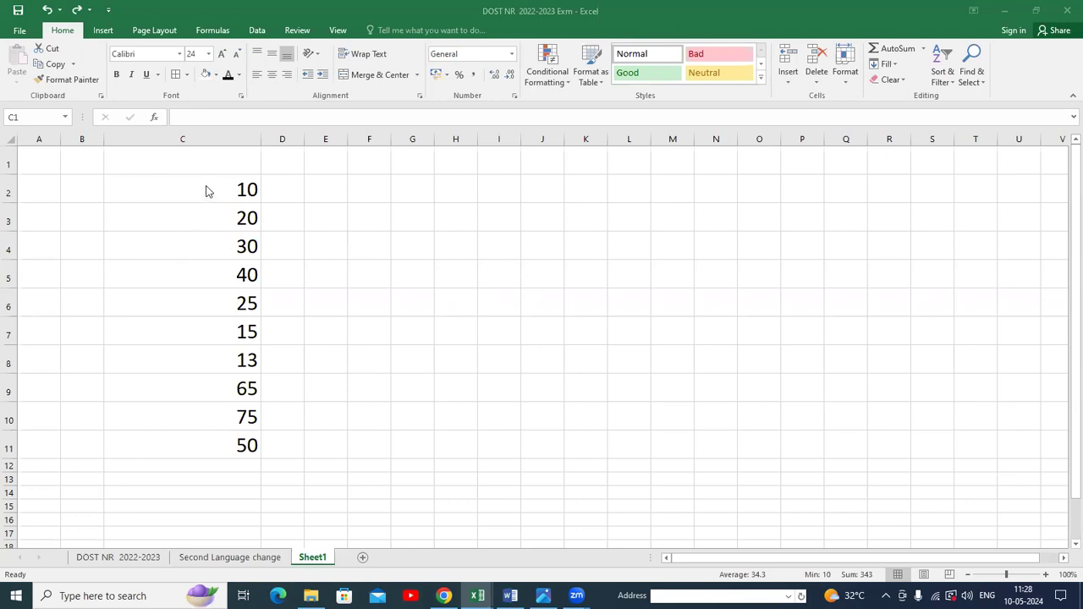
Sort the numbers in column C smallest to largest, then largest to smallest.
left_click(226, 137)
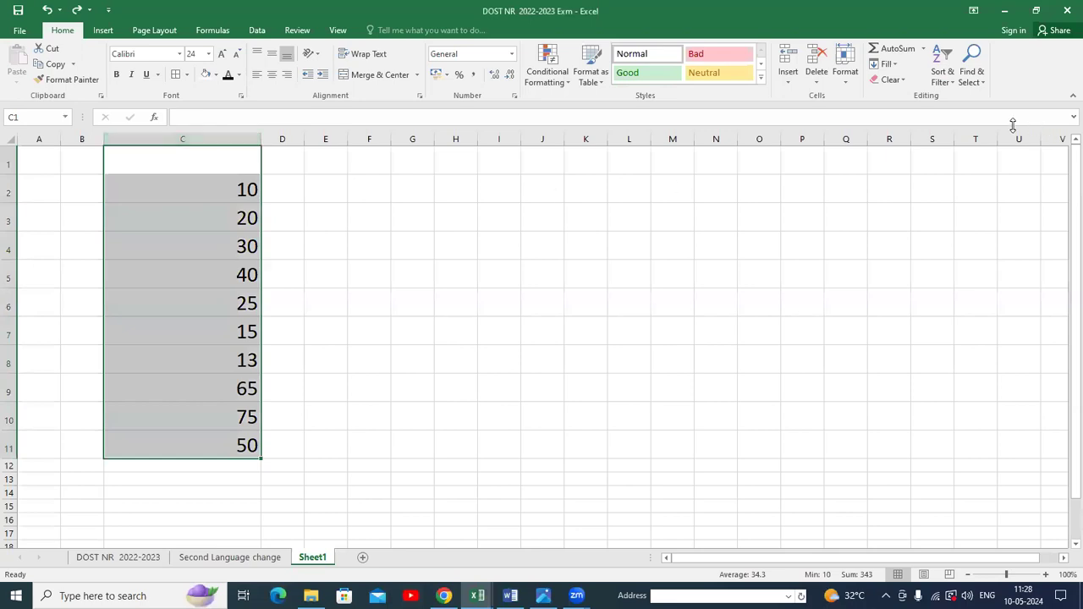
left_click(952, 87)
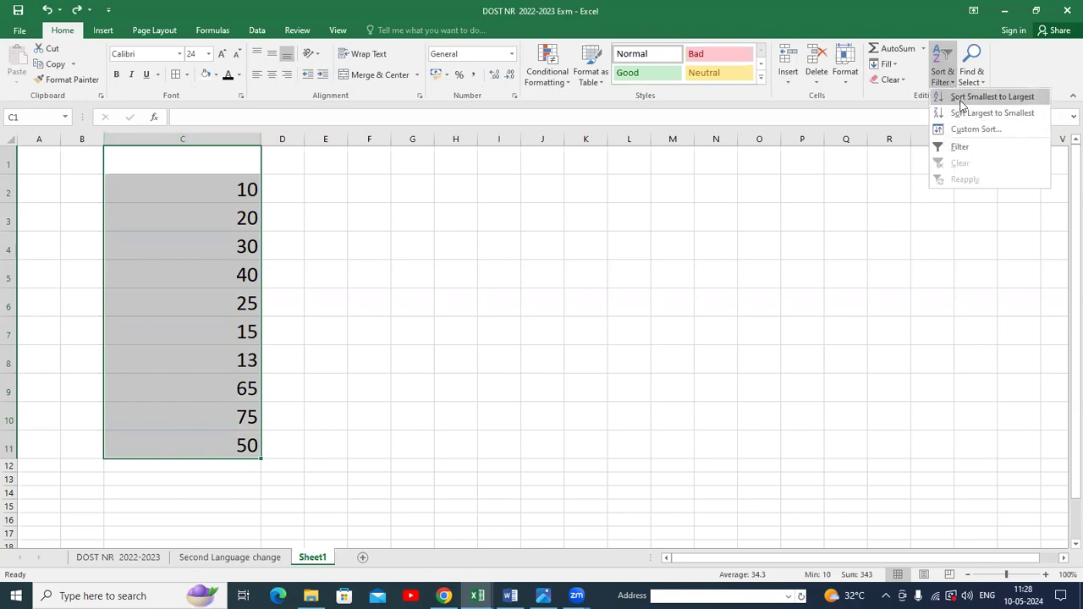
left_click(992, 96)
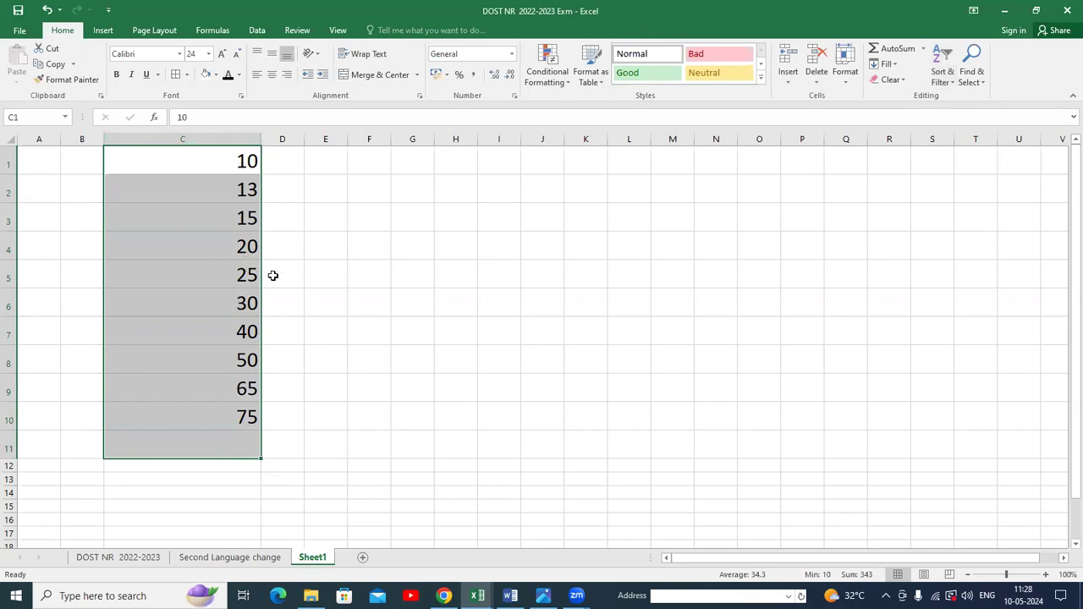
left_click(949, 85)
left_click(981, 114)
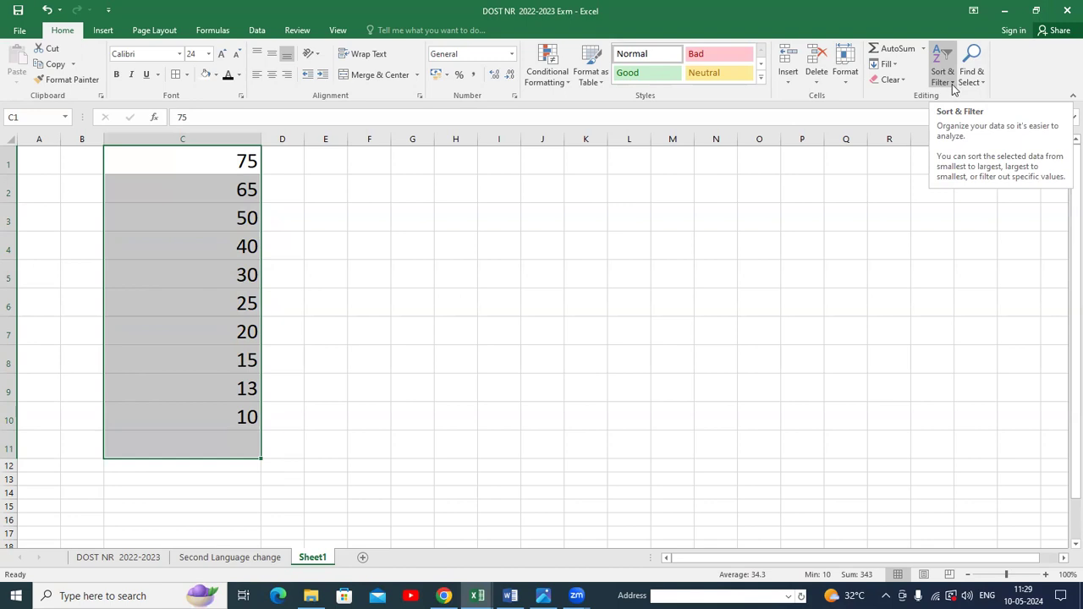
Turn on filters for the header row of the DOST NR 2022-2023 sheet from the Course Category cell.
left_click(97, 557)
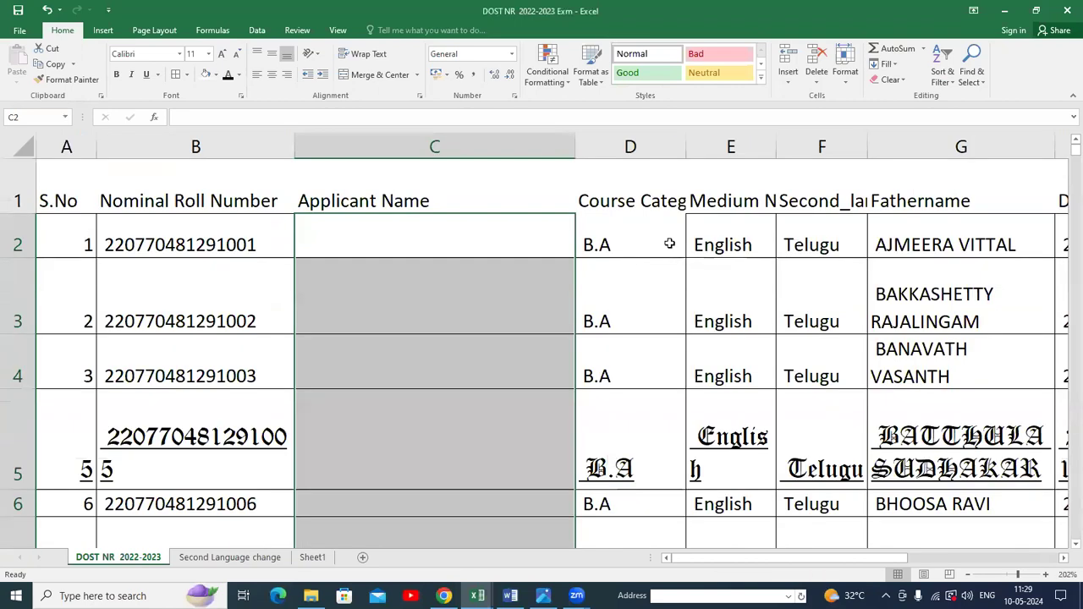
left_click(668, 243)
left_click(645, 204)
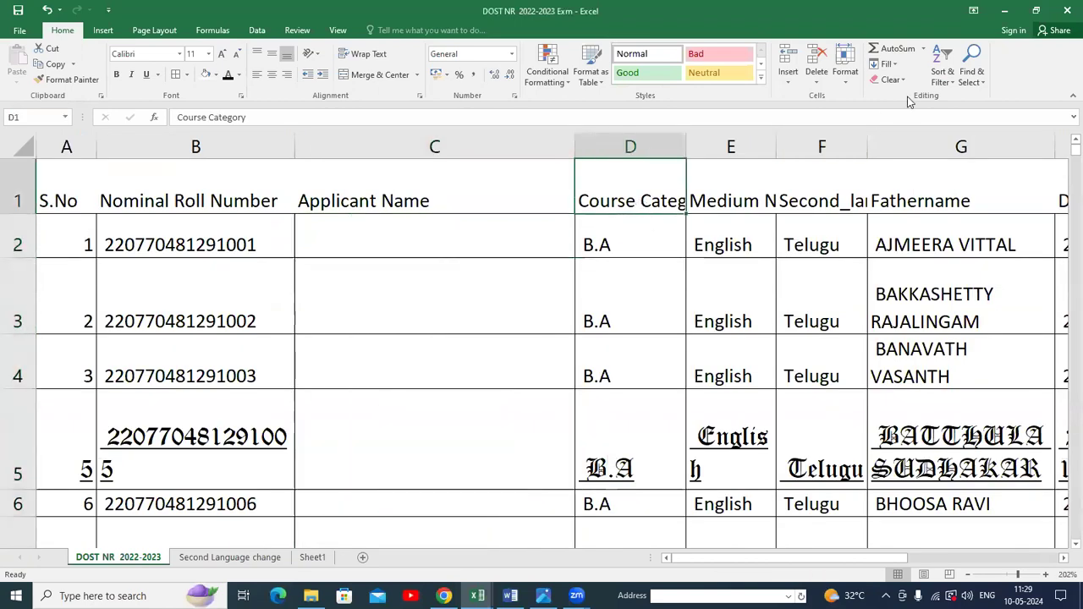
left_click(952, 83)
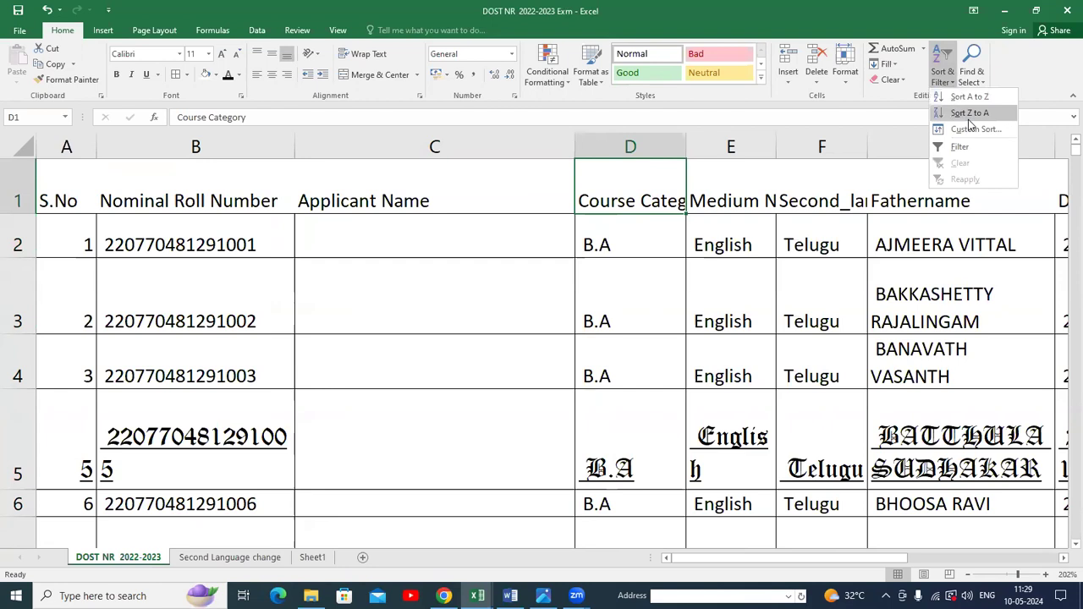
left_click(961, 146)
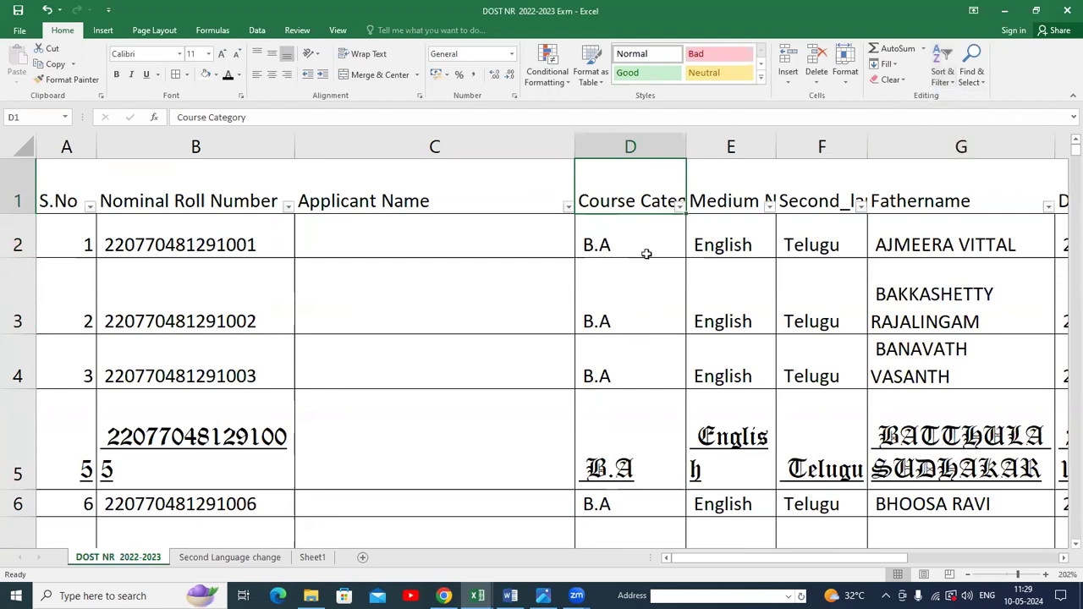
left_click(680, 207)
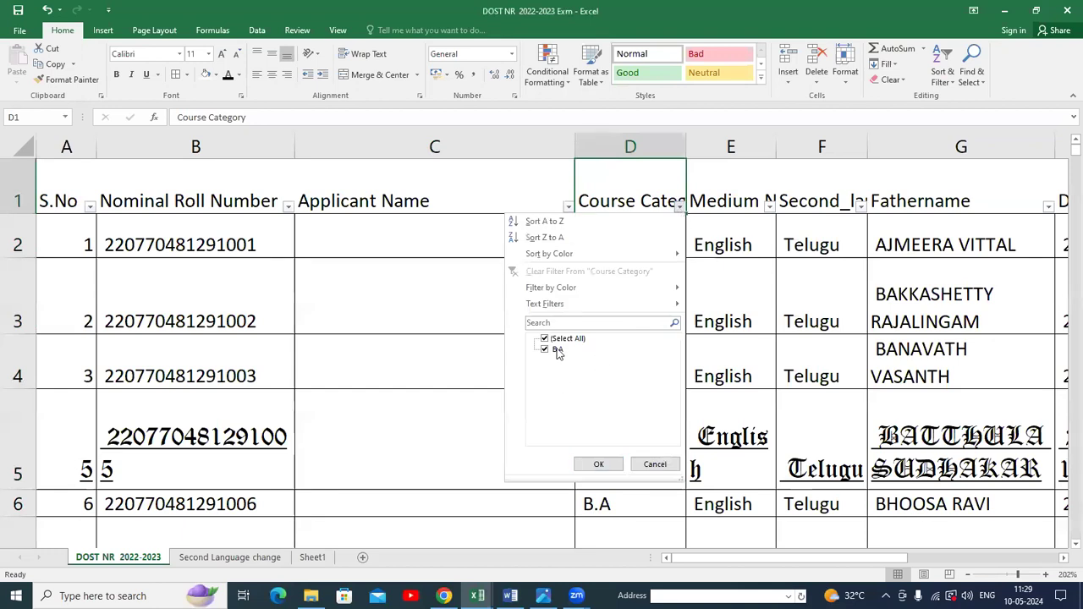
left_click(546, 339)
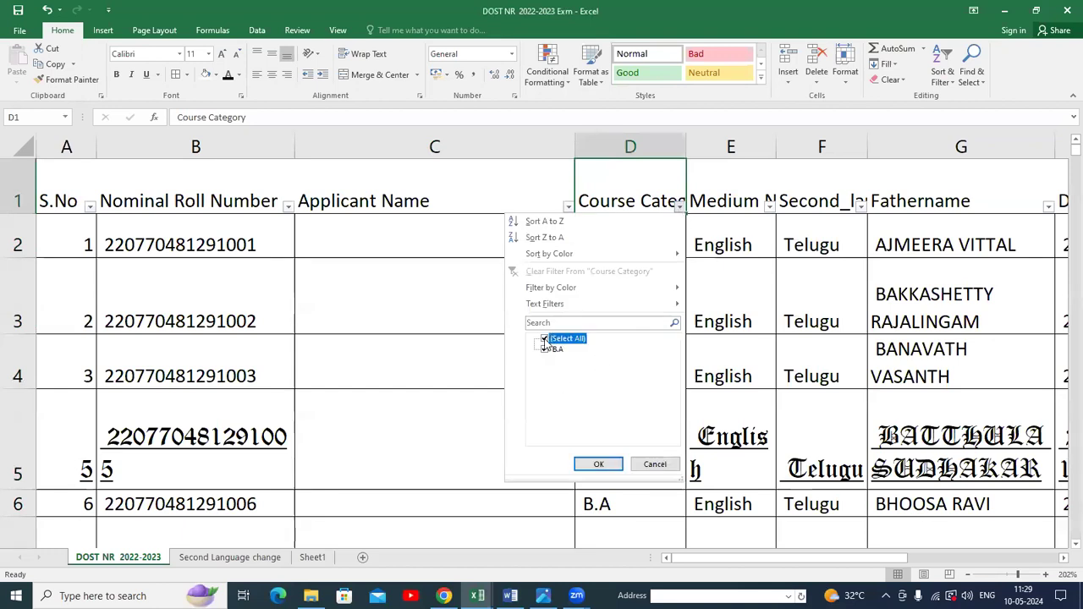
left_click(780, 316)
Filter the Second_language column to show only Hindi.
left_click(860, 208)
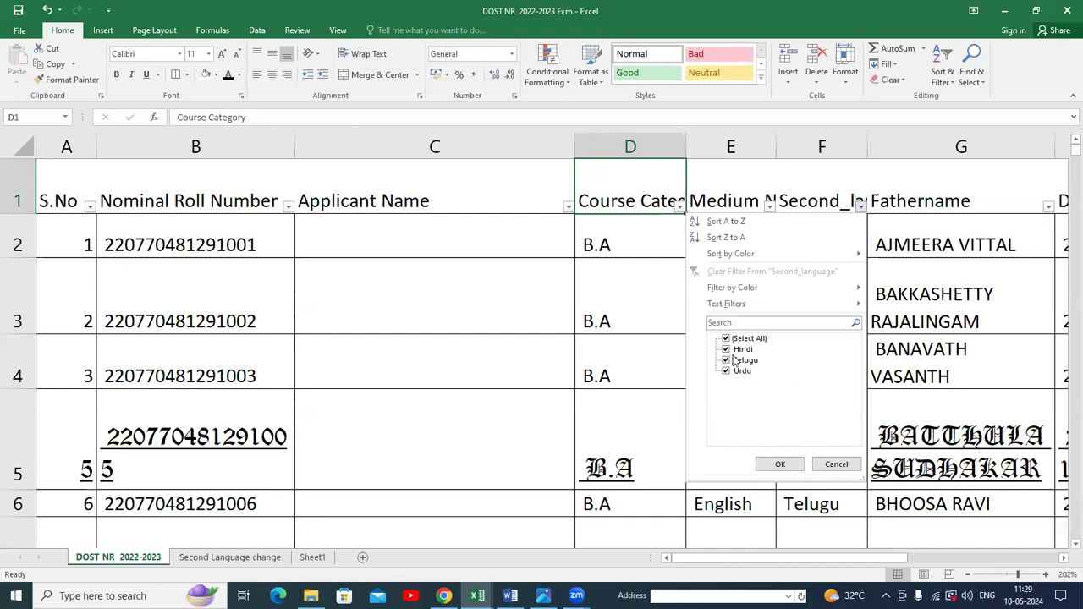
left_click(726, 339)
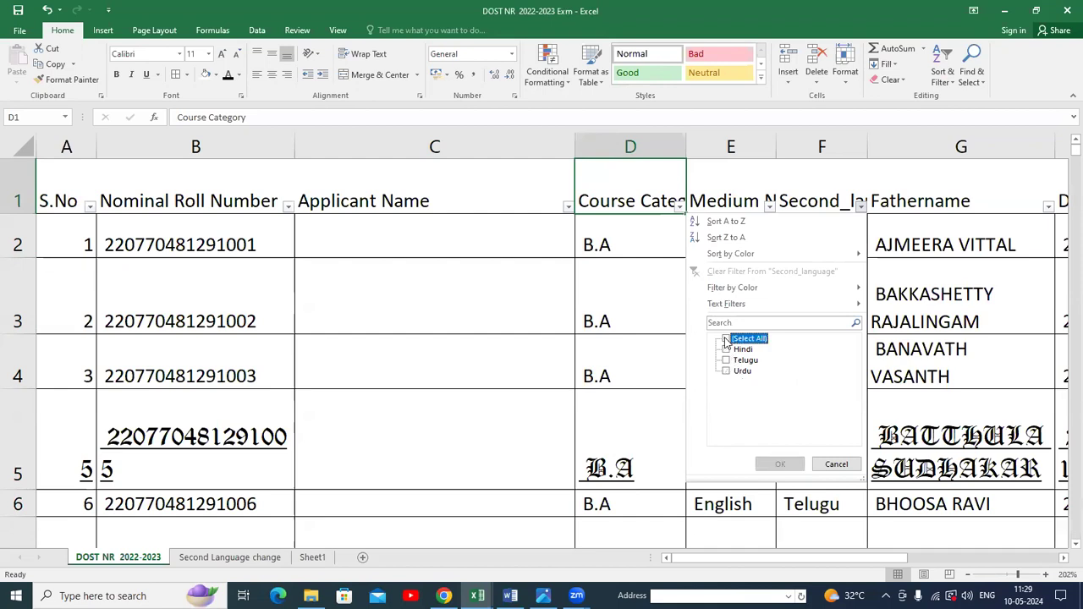
left_click(726, 348)
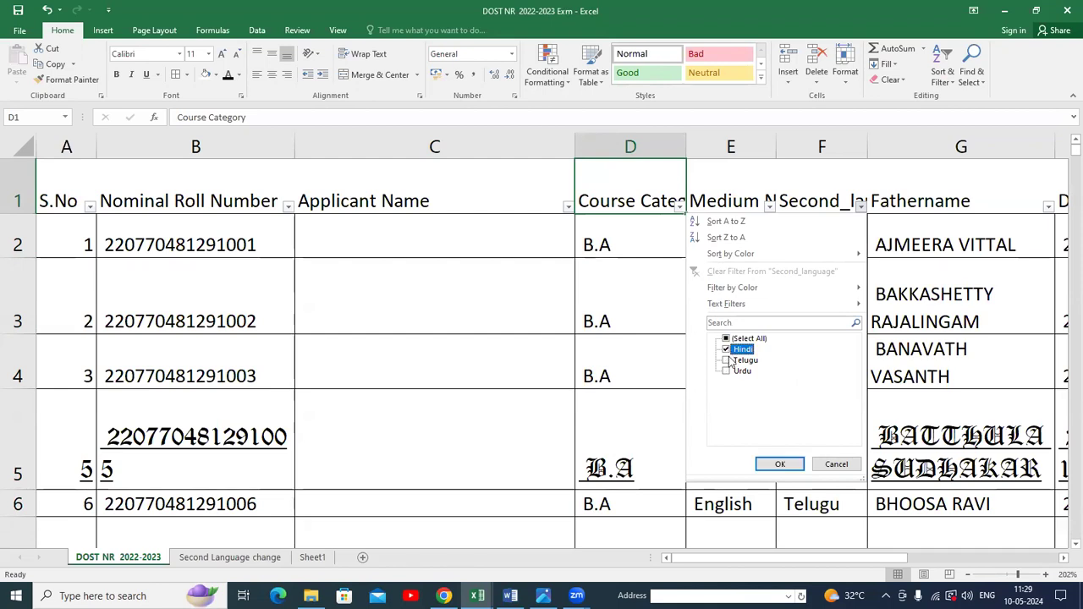
left_click(771, 463)
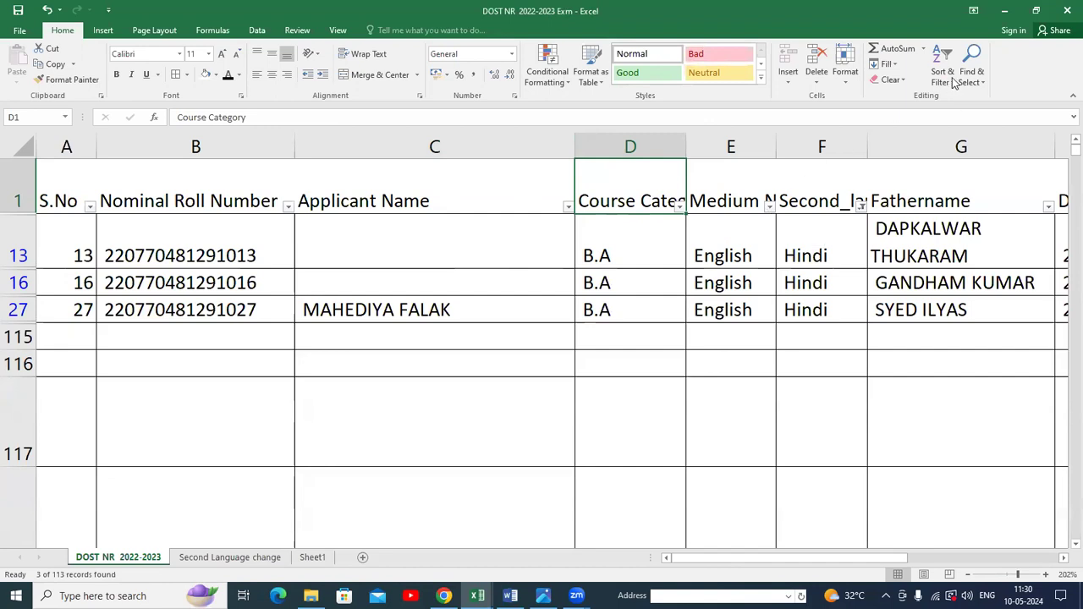
left_click(769, 206)
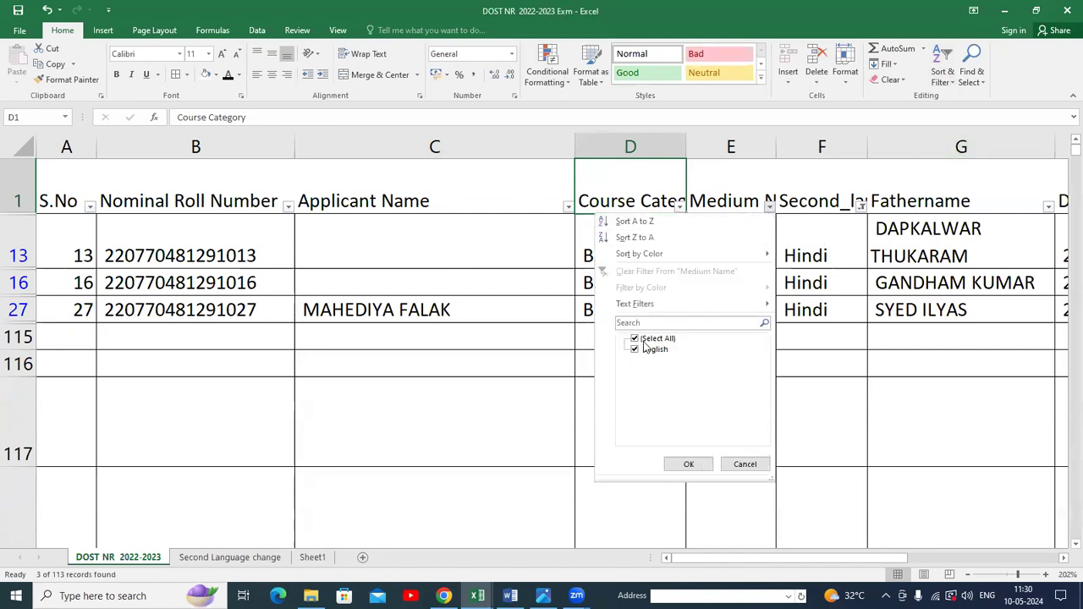
left_click(746, 465)
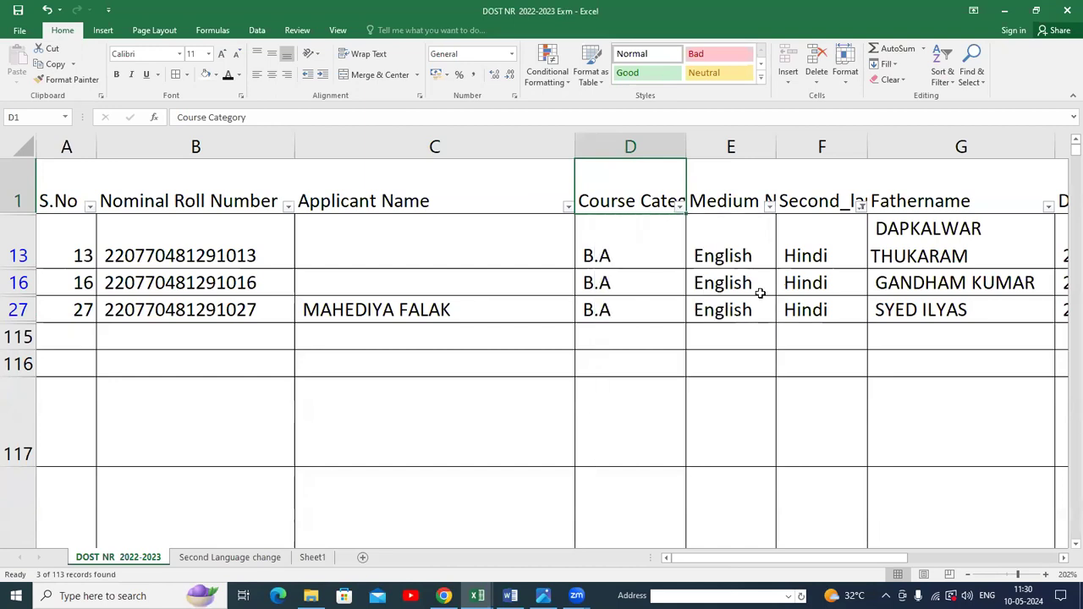
Change the Second_language filter to show only Urdu.
left_click(861, 208)
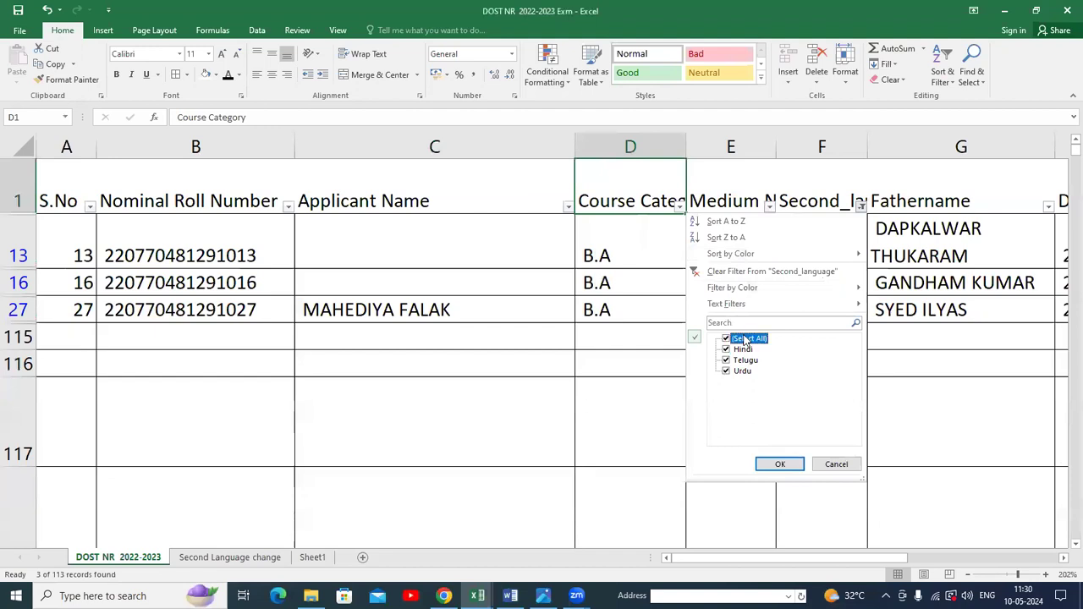
left_click(731, 372)
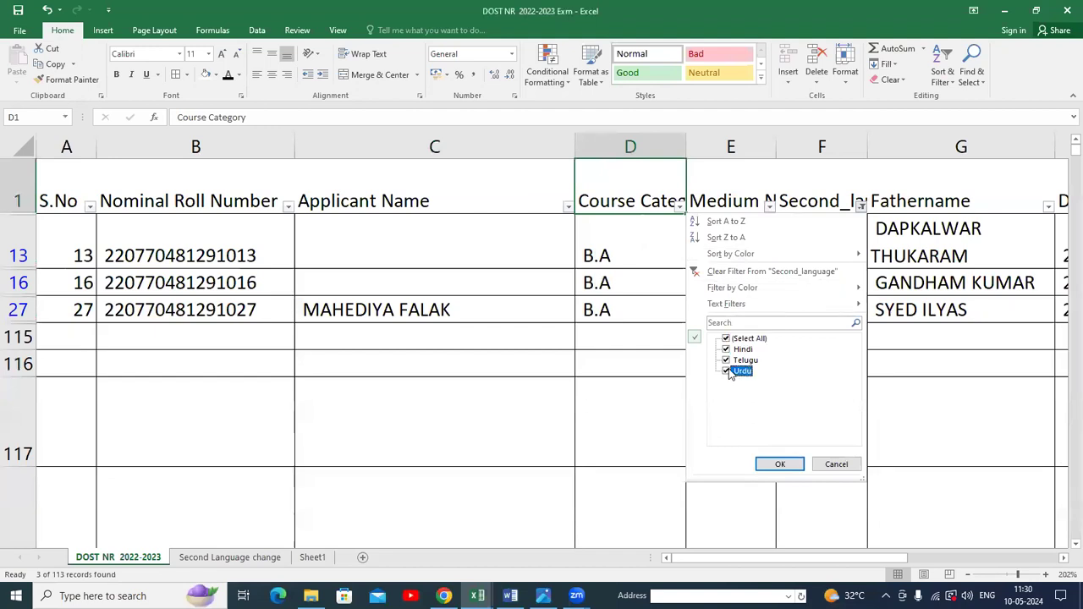
left_click(730, 361)
left_click(729, 340)
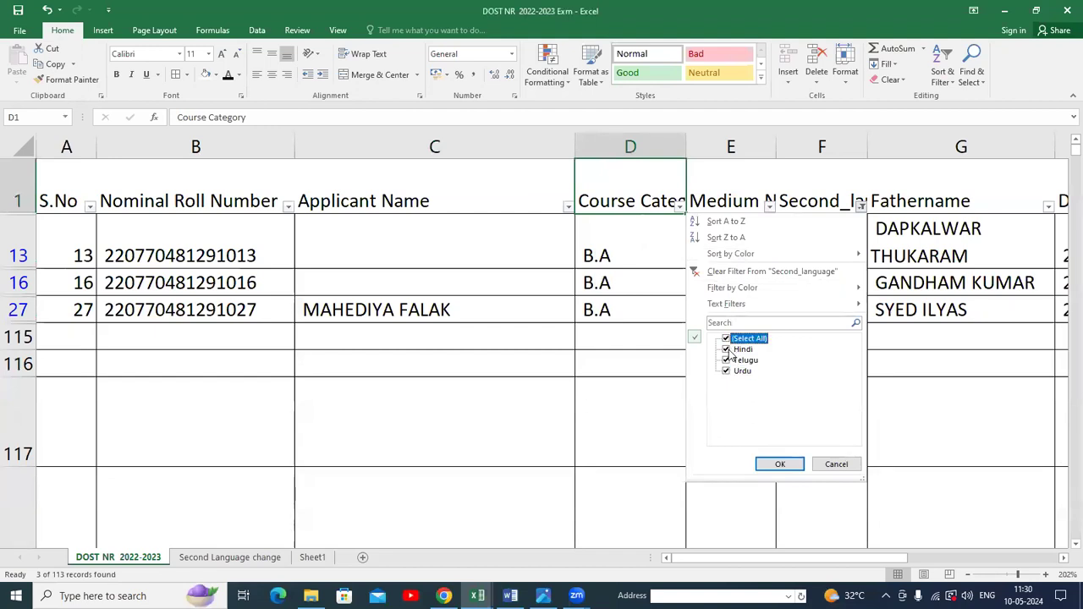
left_click(728, 349)
left_click(728, 360)
left_click(778, 464)
scroll(345, 352, "down", 1)
scroll(350, 353, "down", 2)
scroll(351, 351, "up", 2)
scroll(350, 353, "down", 4)
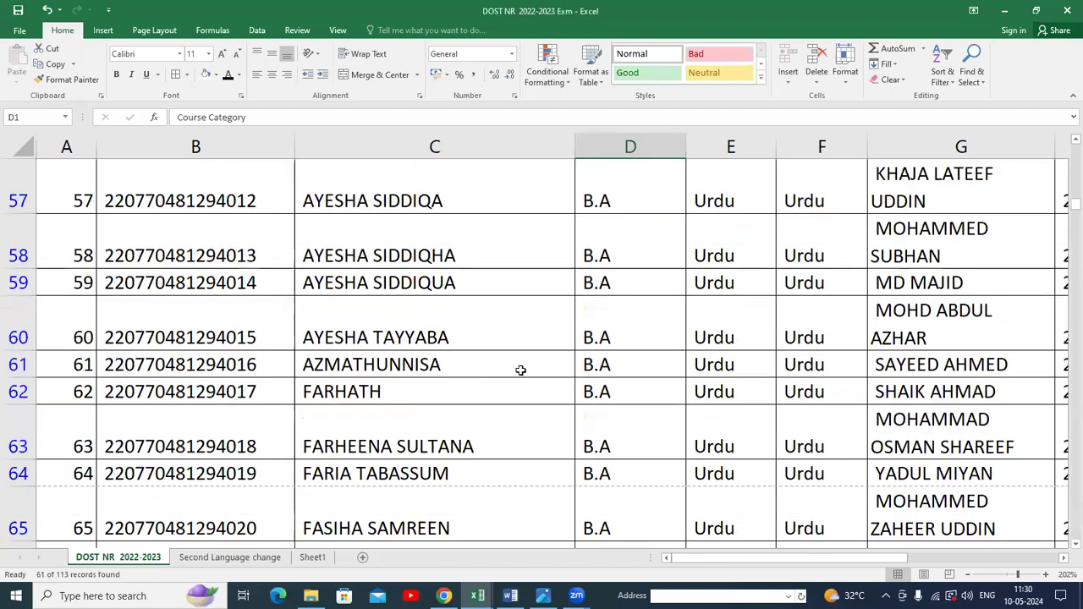